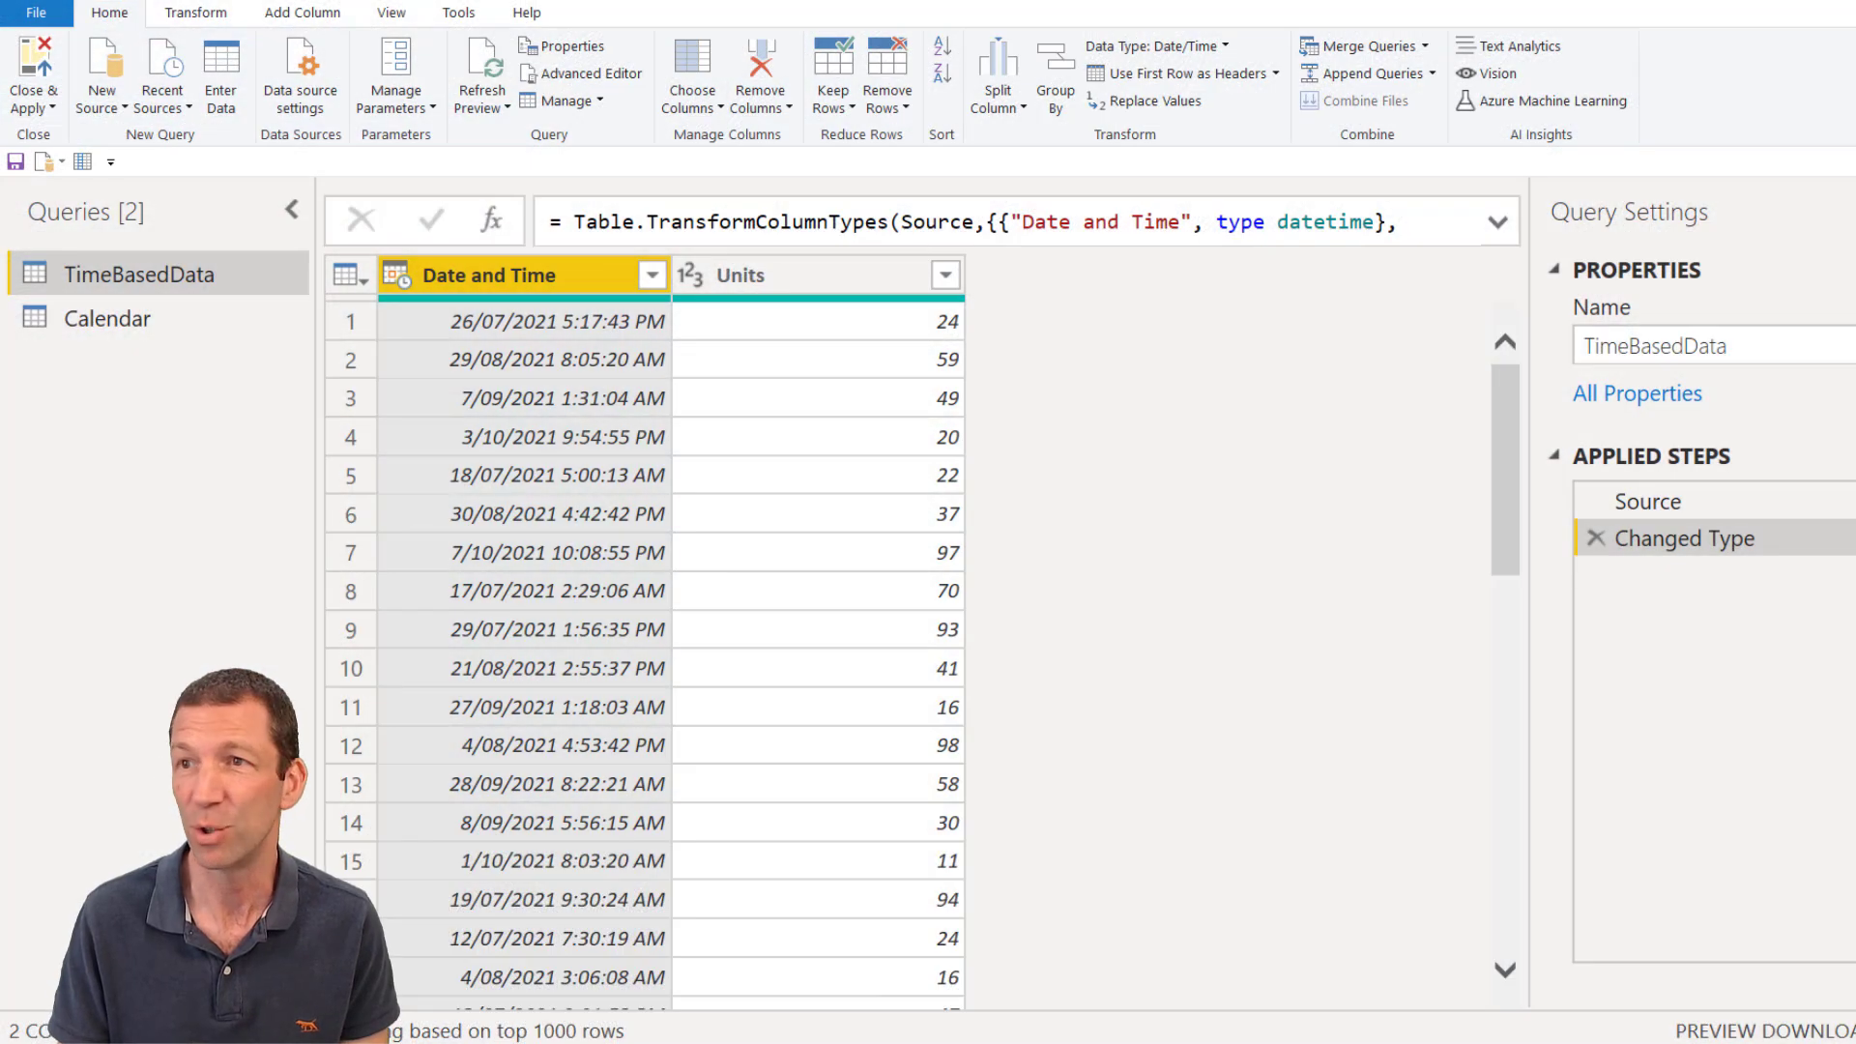
# Step: Preview the finished report: filter the time chart by the 592 and 738 days, drill up, view relationships
pyautogui.hotkey('alt', 'Tab')
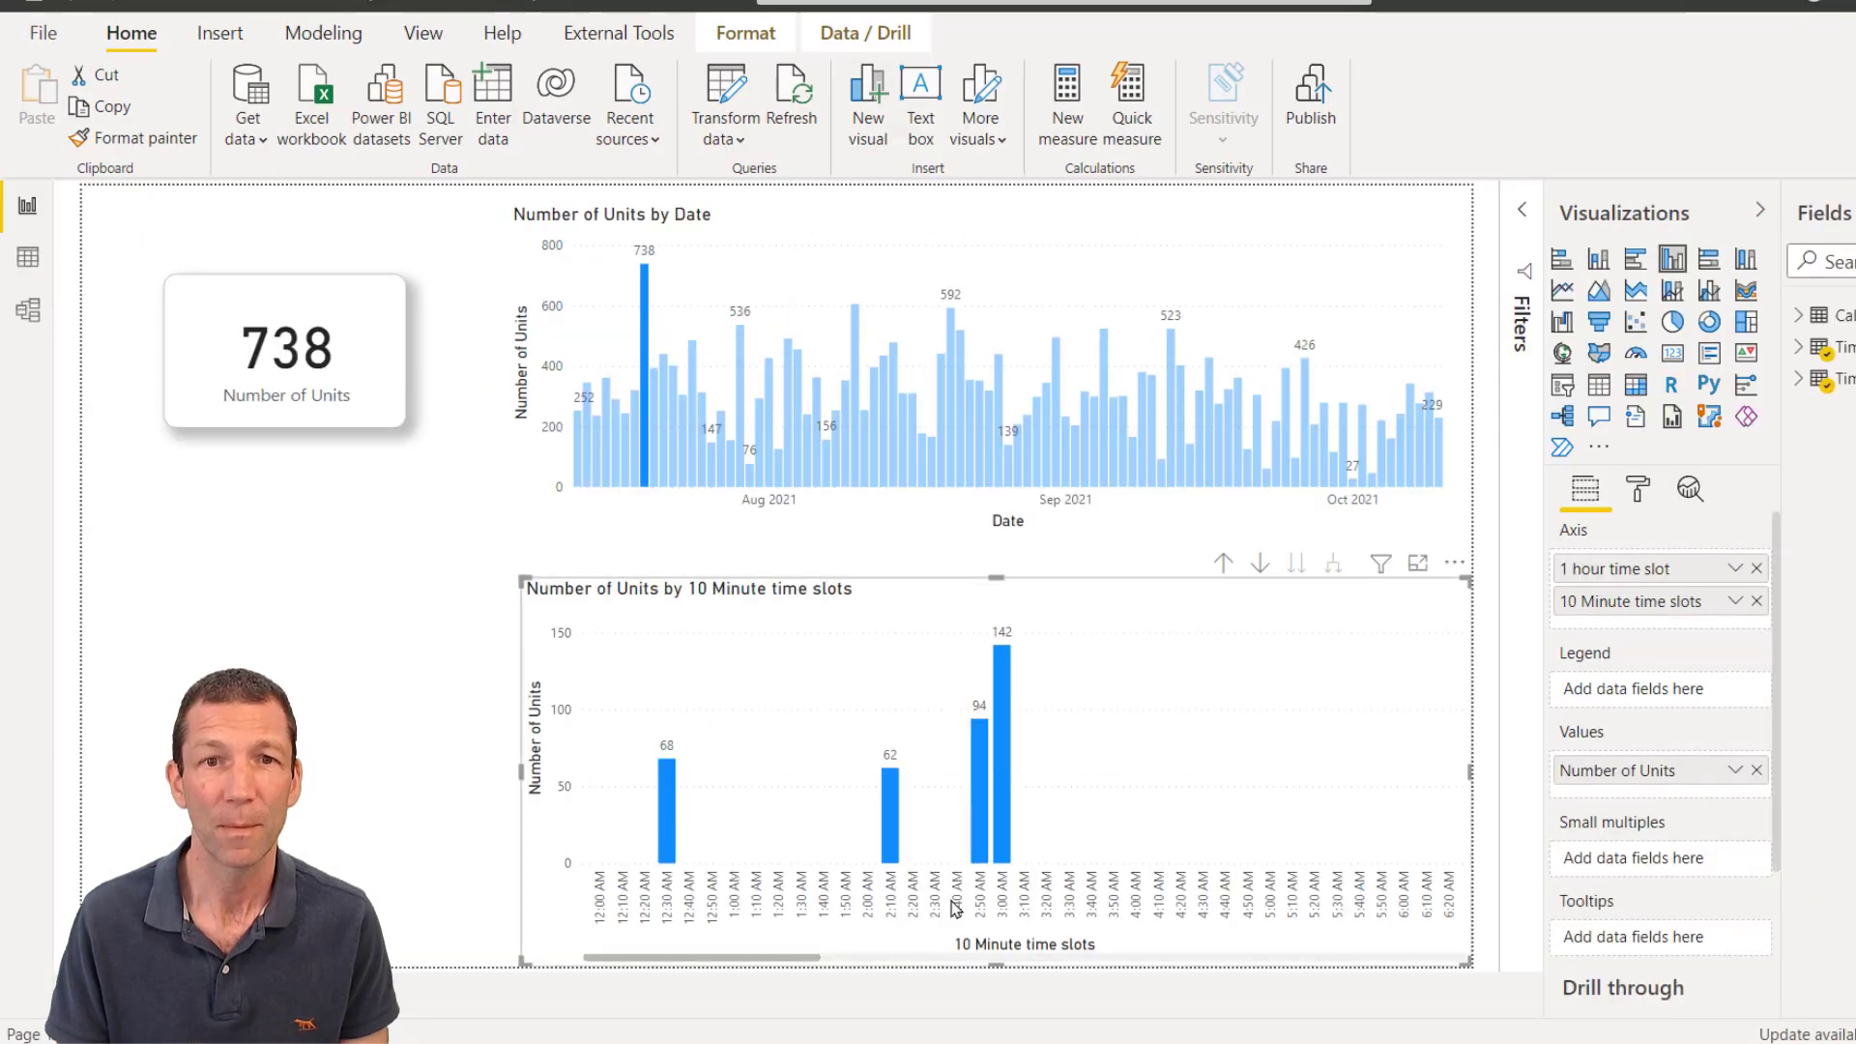
pyautogui.click(644, 296)
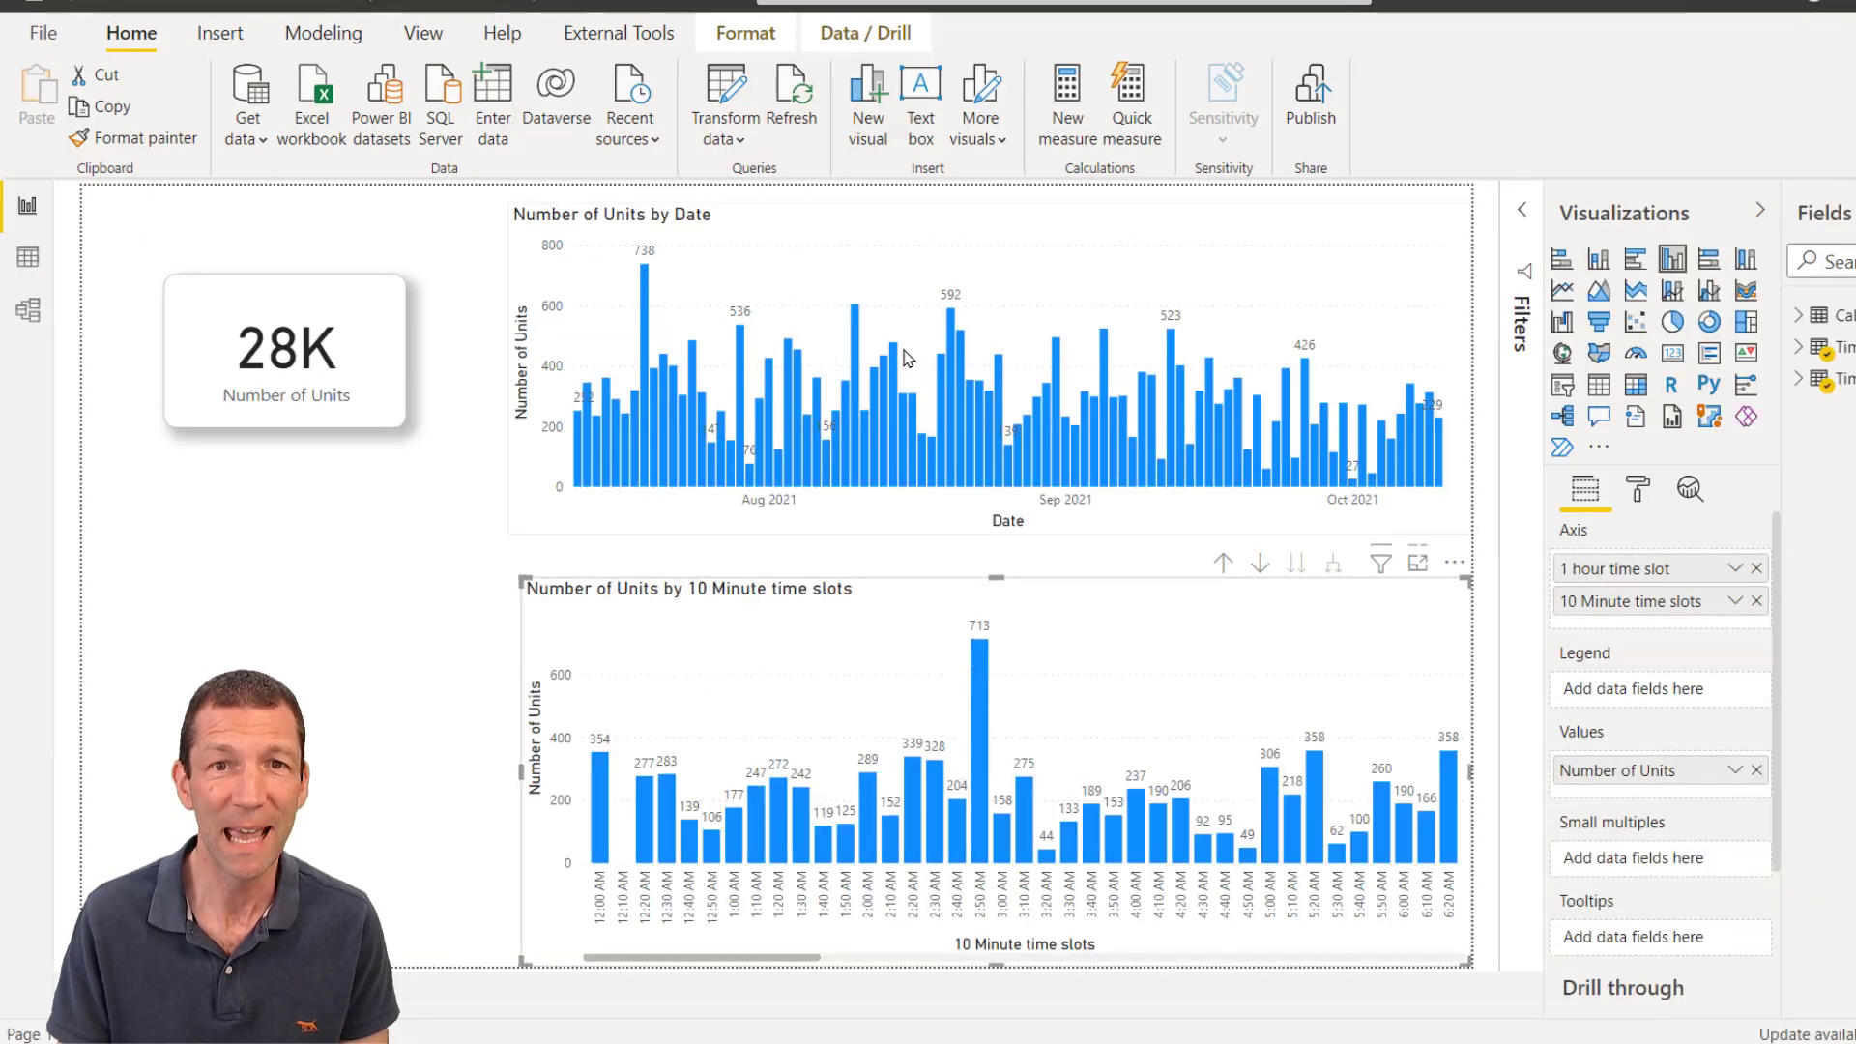
pyautogui.click(950, 406)
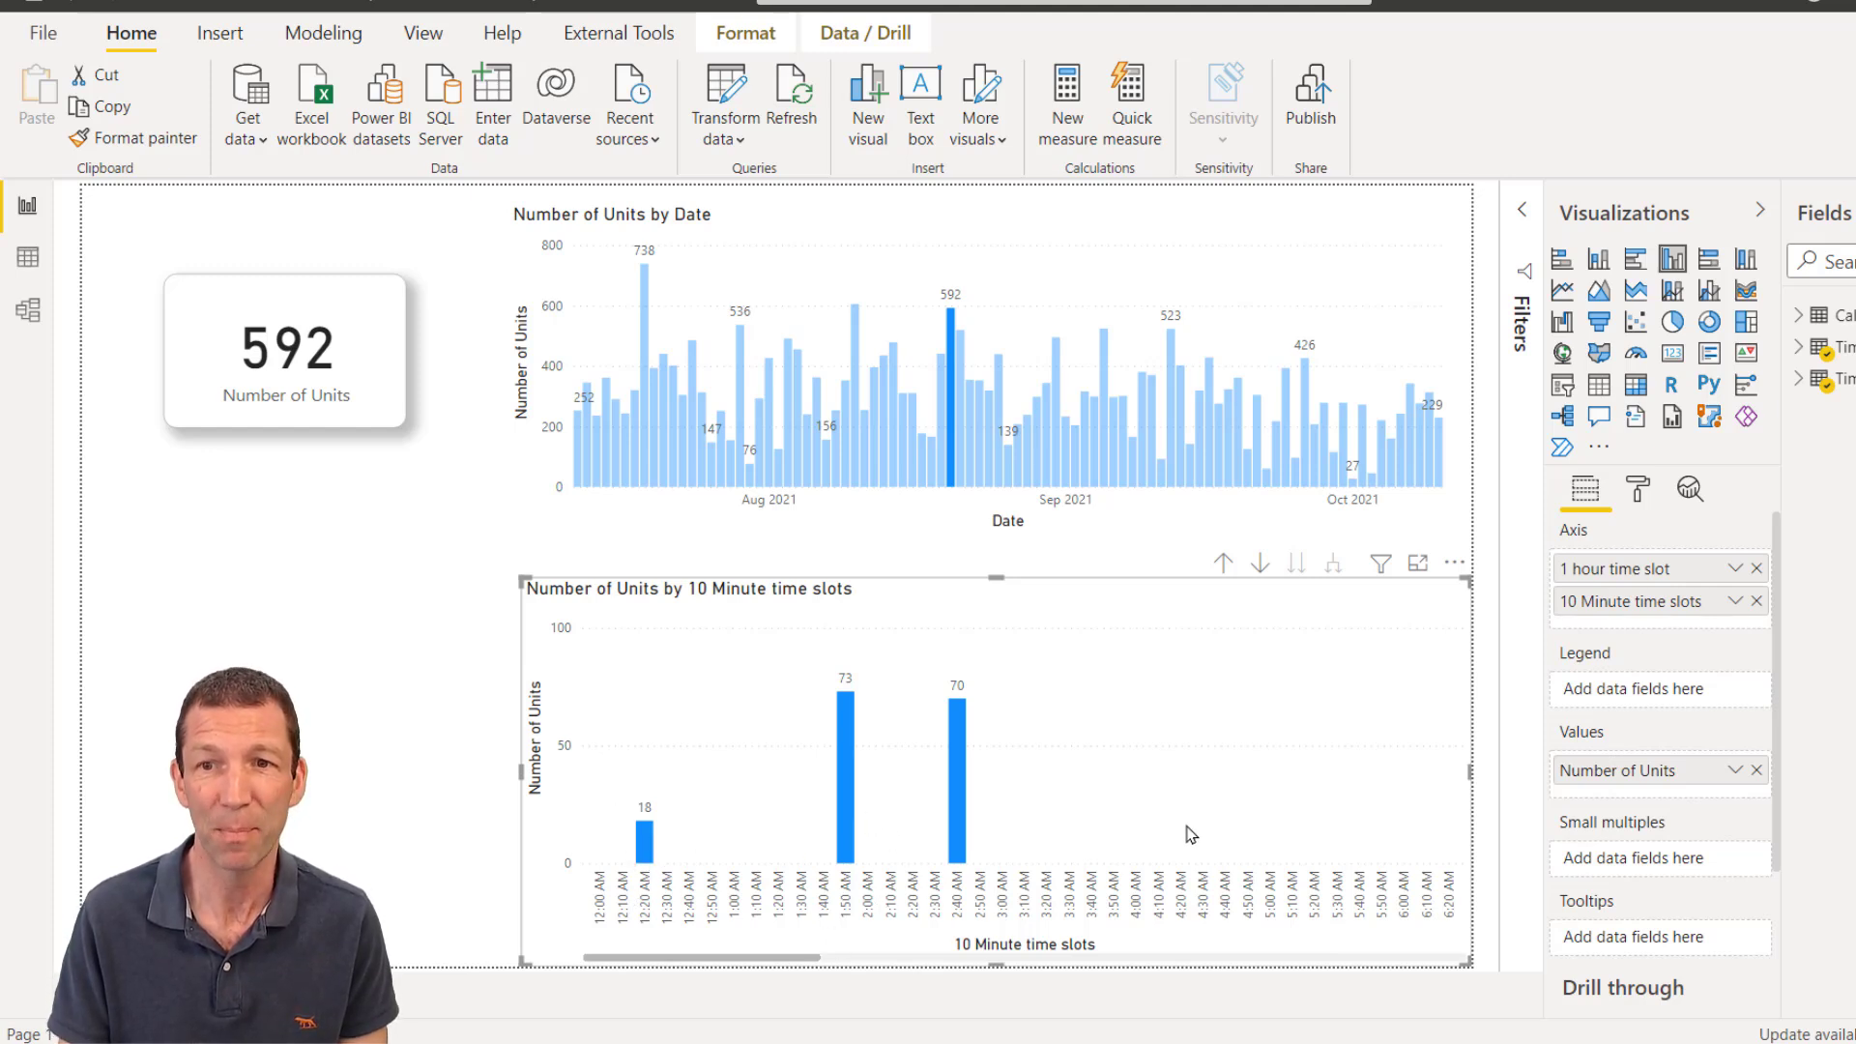
pyautogui.click(1224, 564)
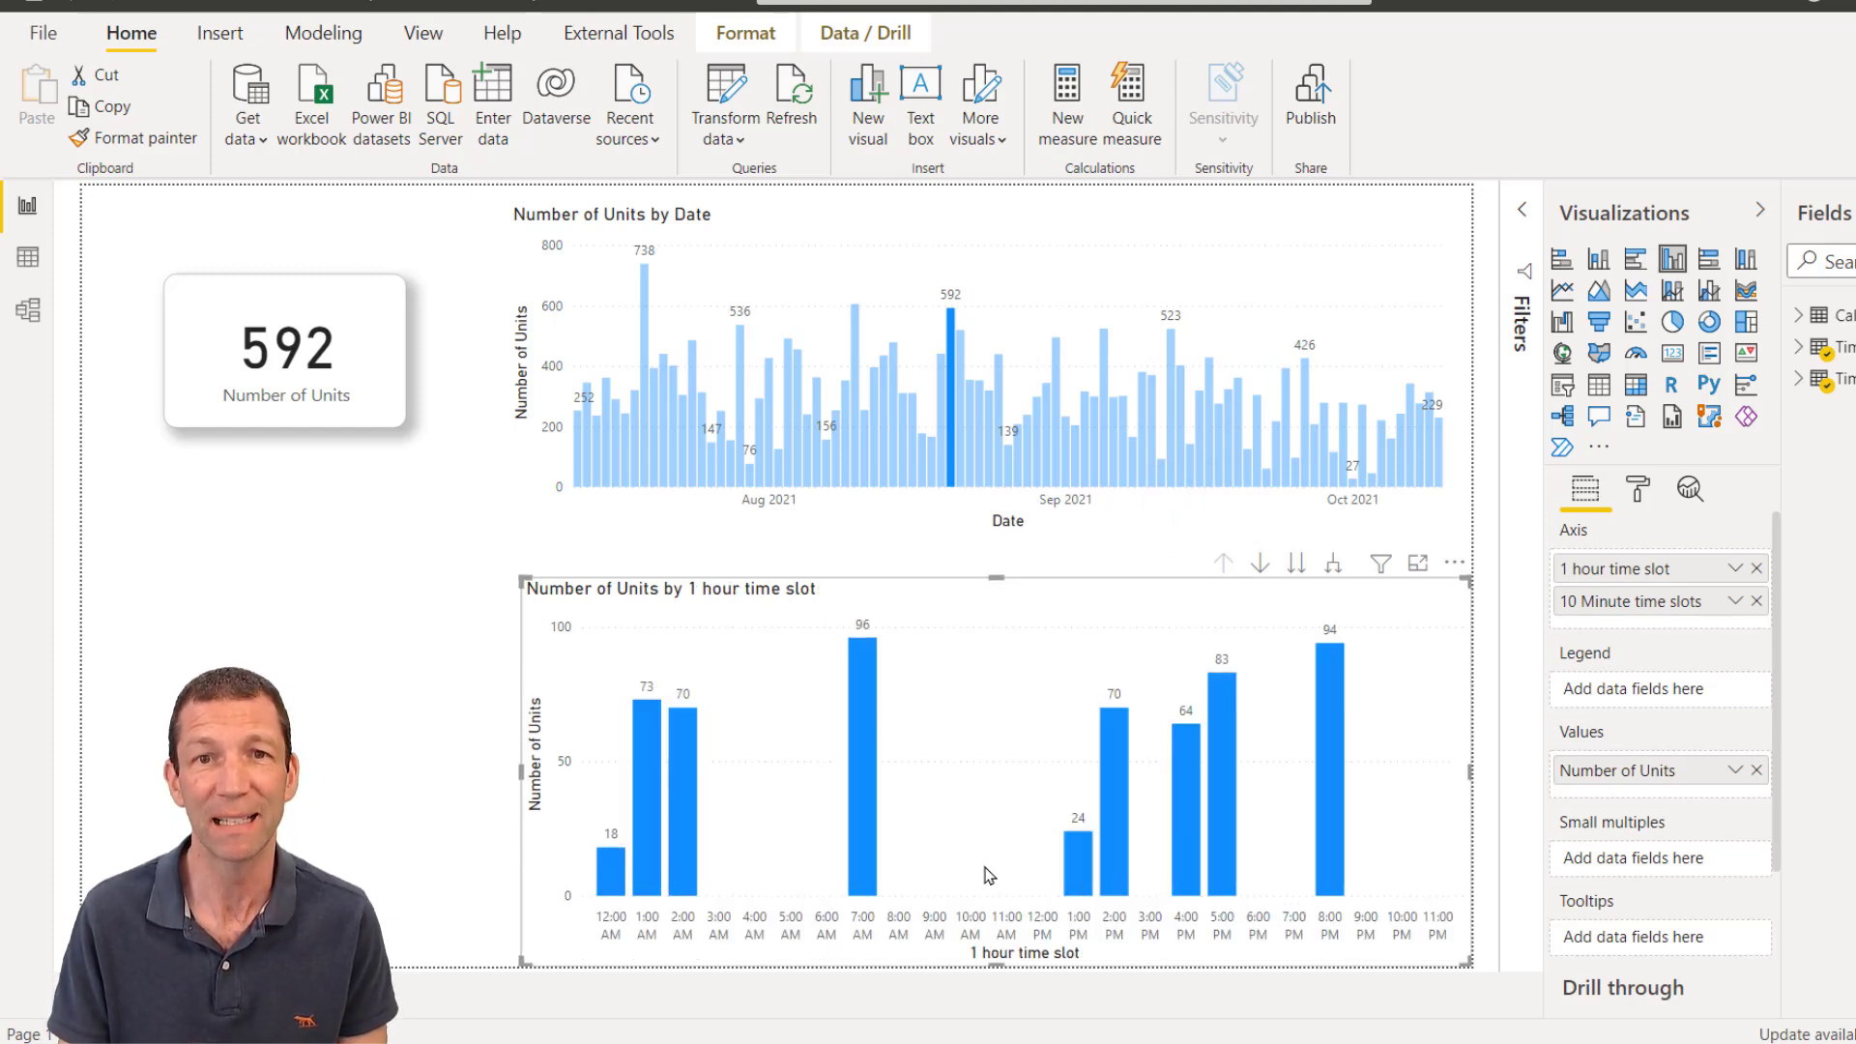
pyautogui.click(643, 298)
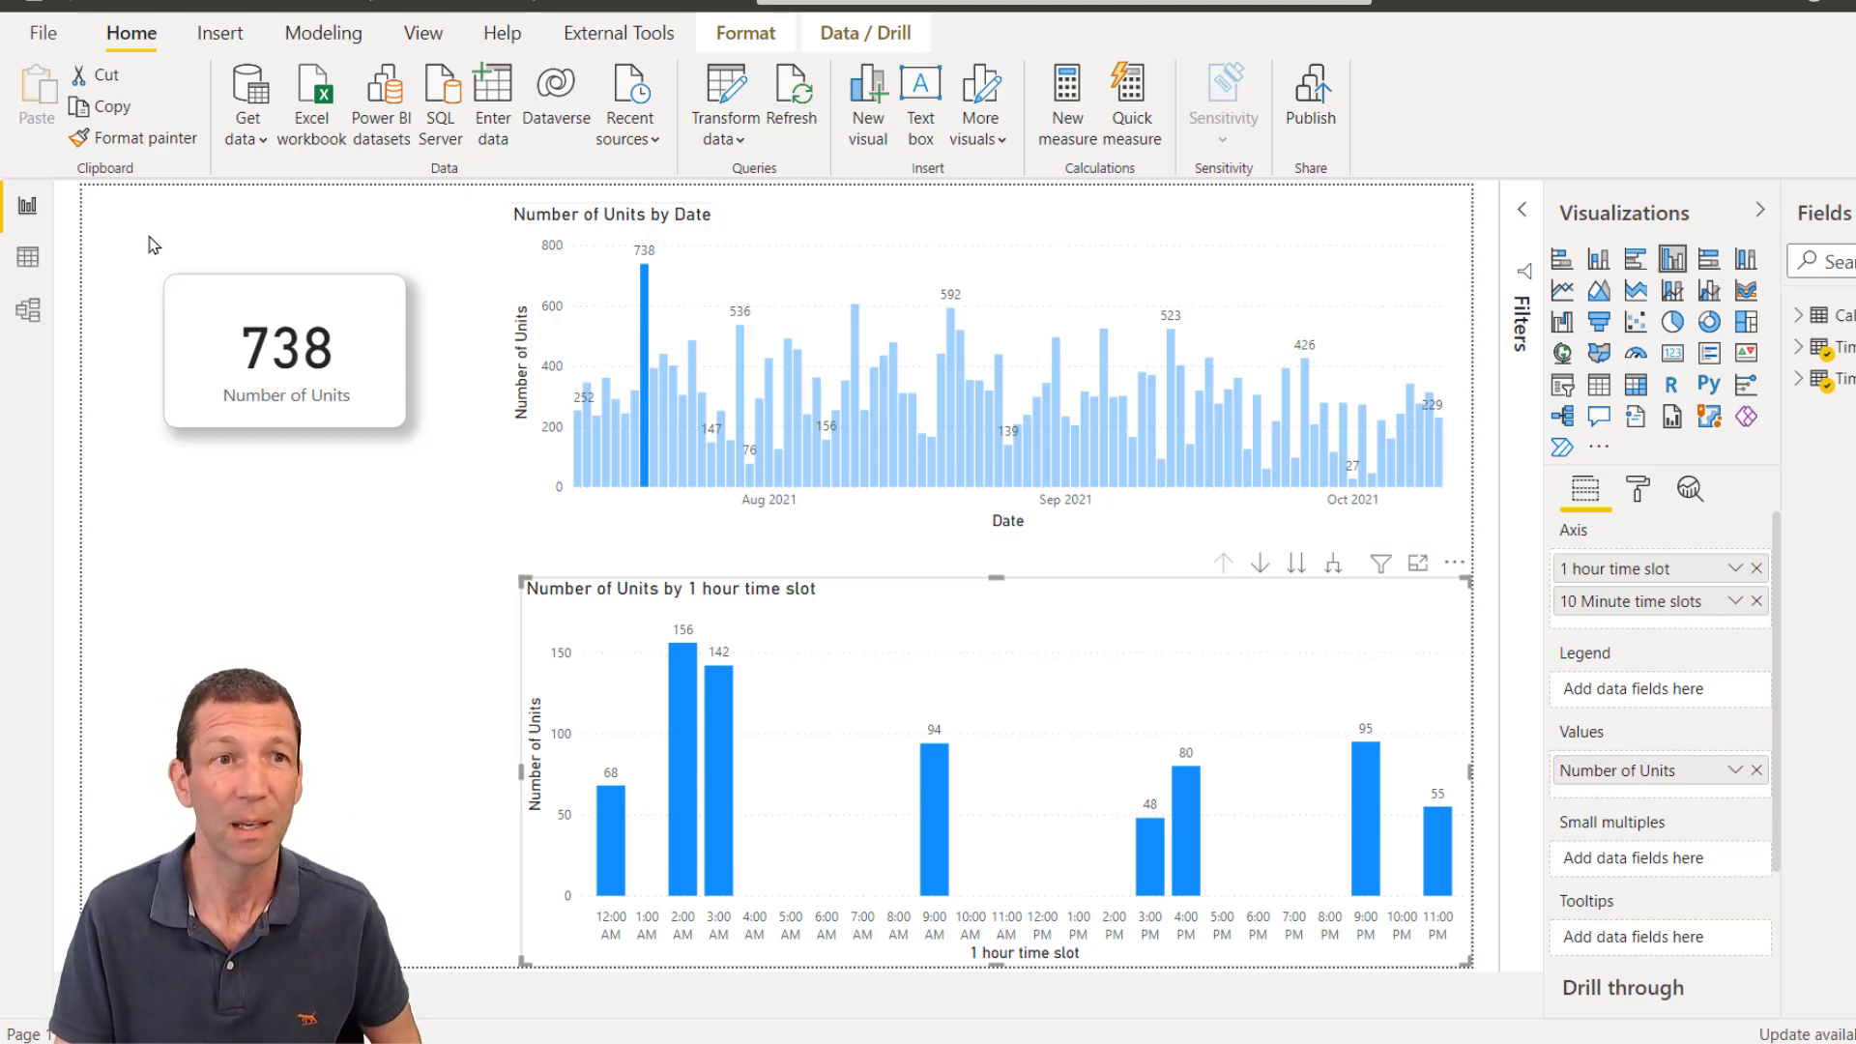
pyautogui.click(26, 314)
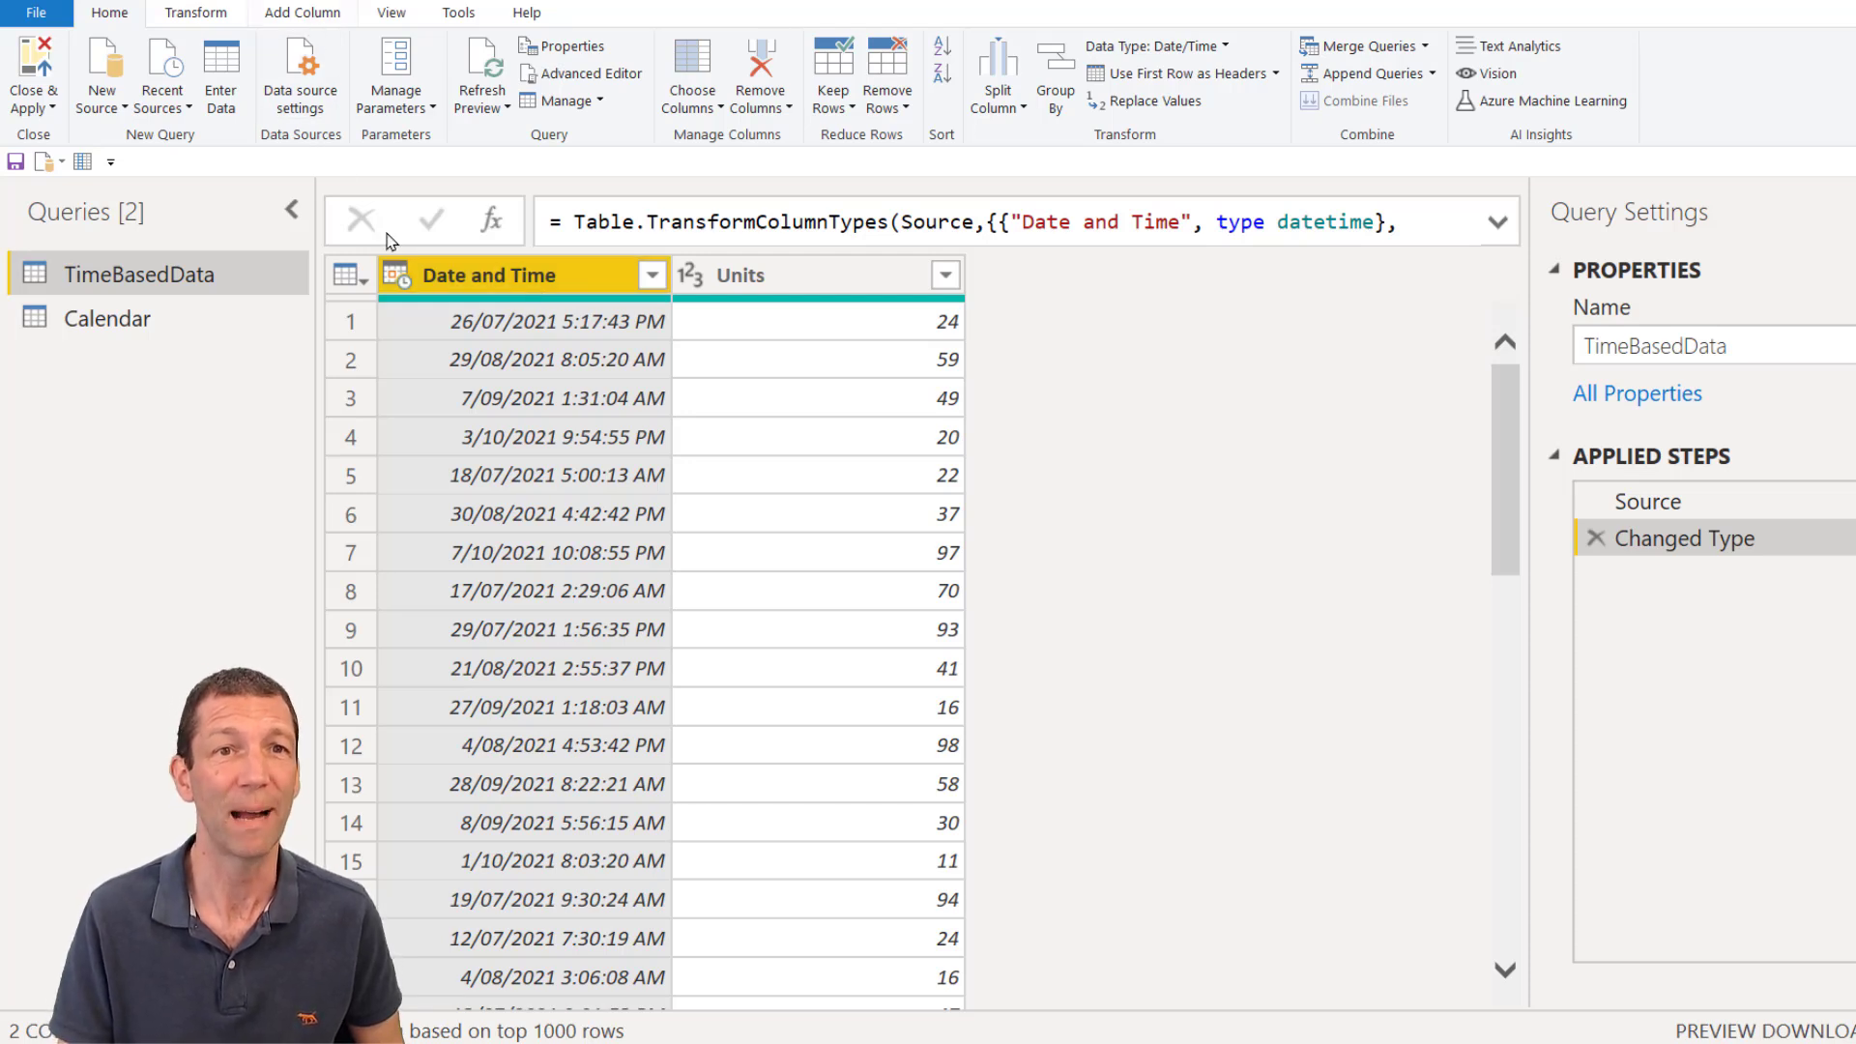
# Step: Add a Time Only column extracted from Date and Time
pyautogui.click(286, 14)
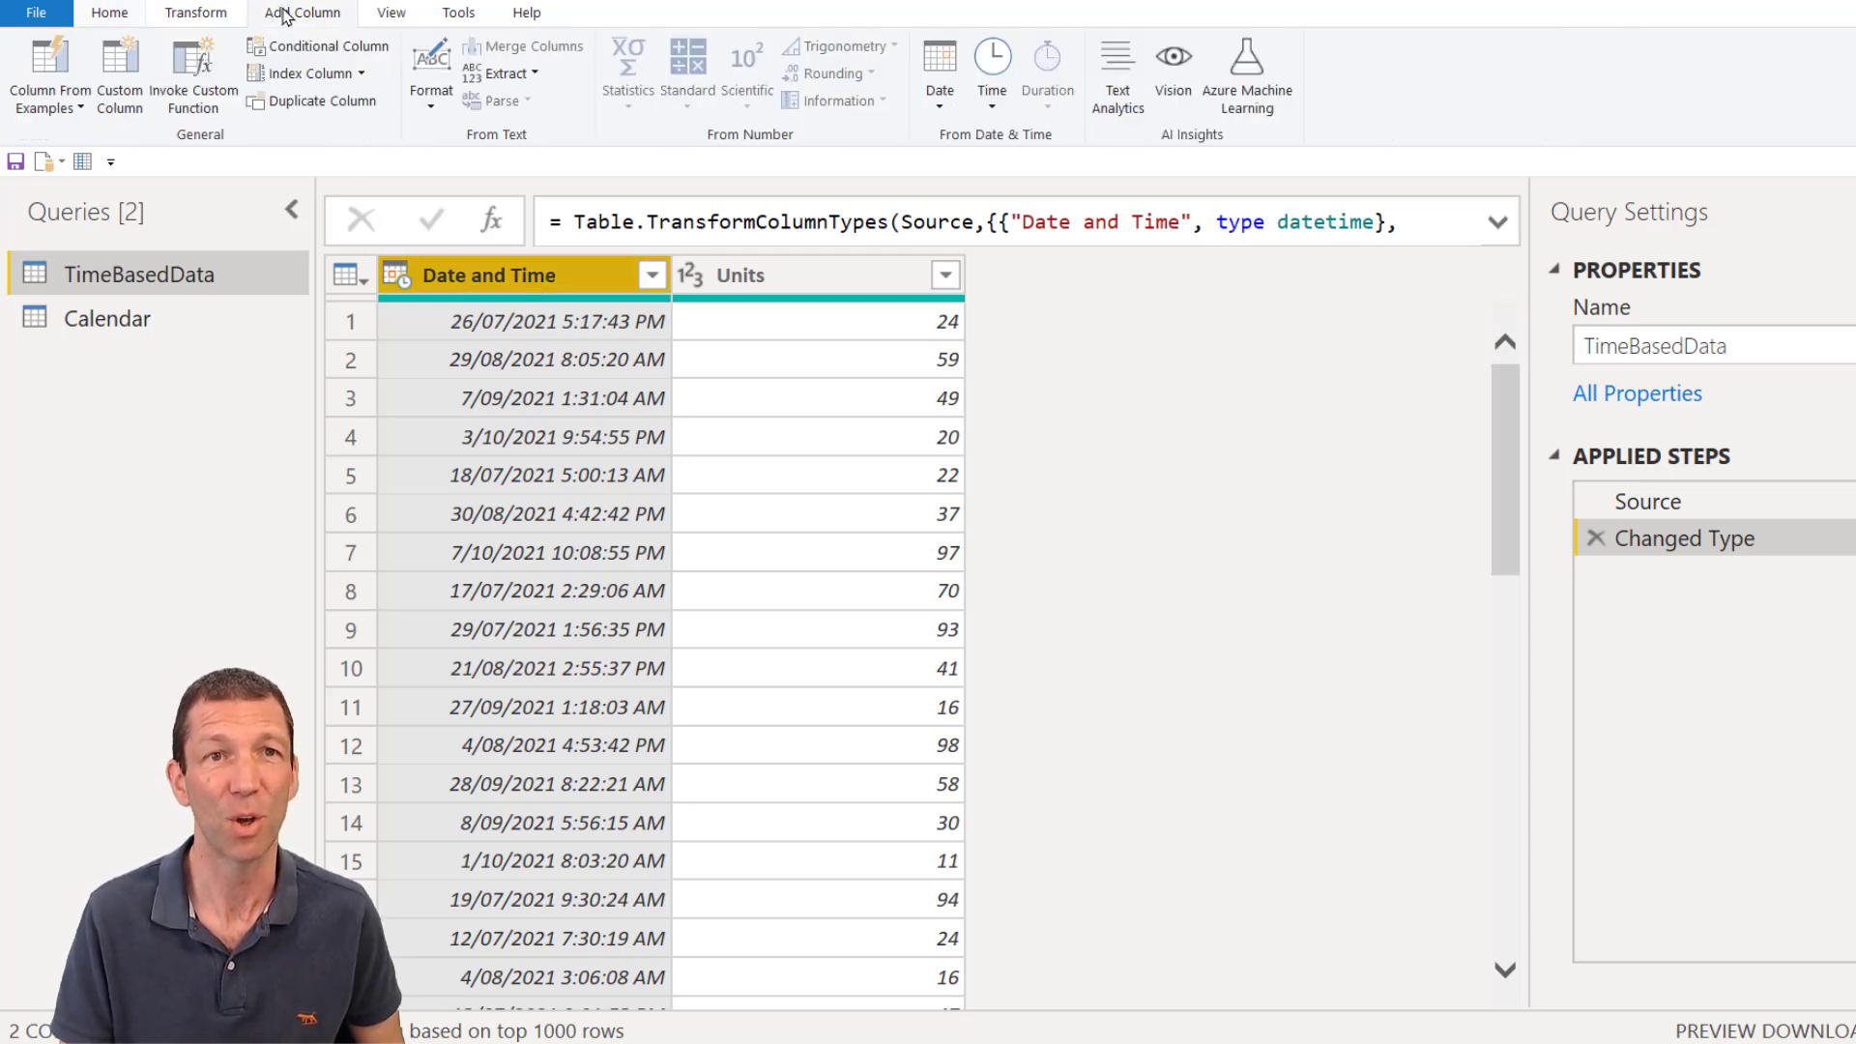
pyautogui.click(994, 106)
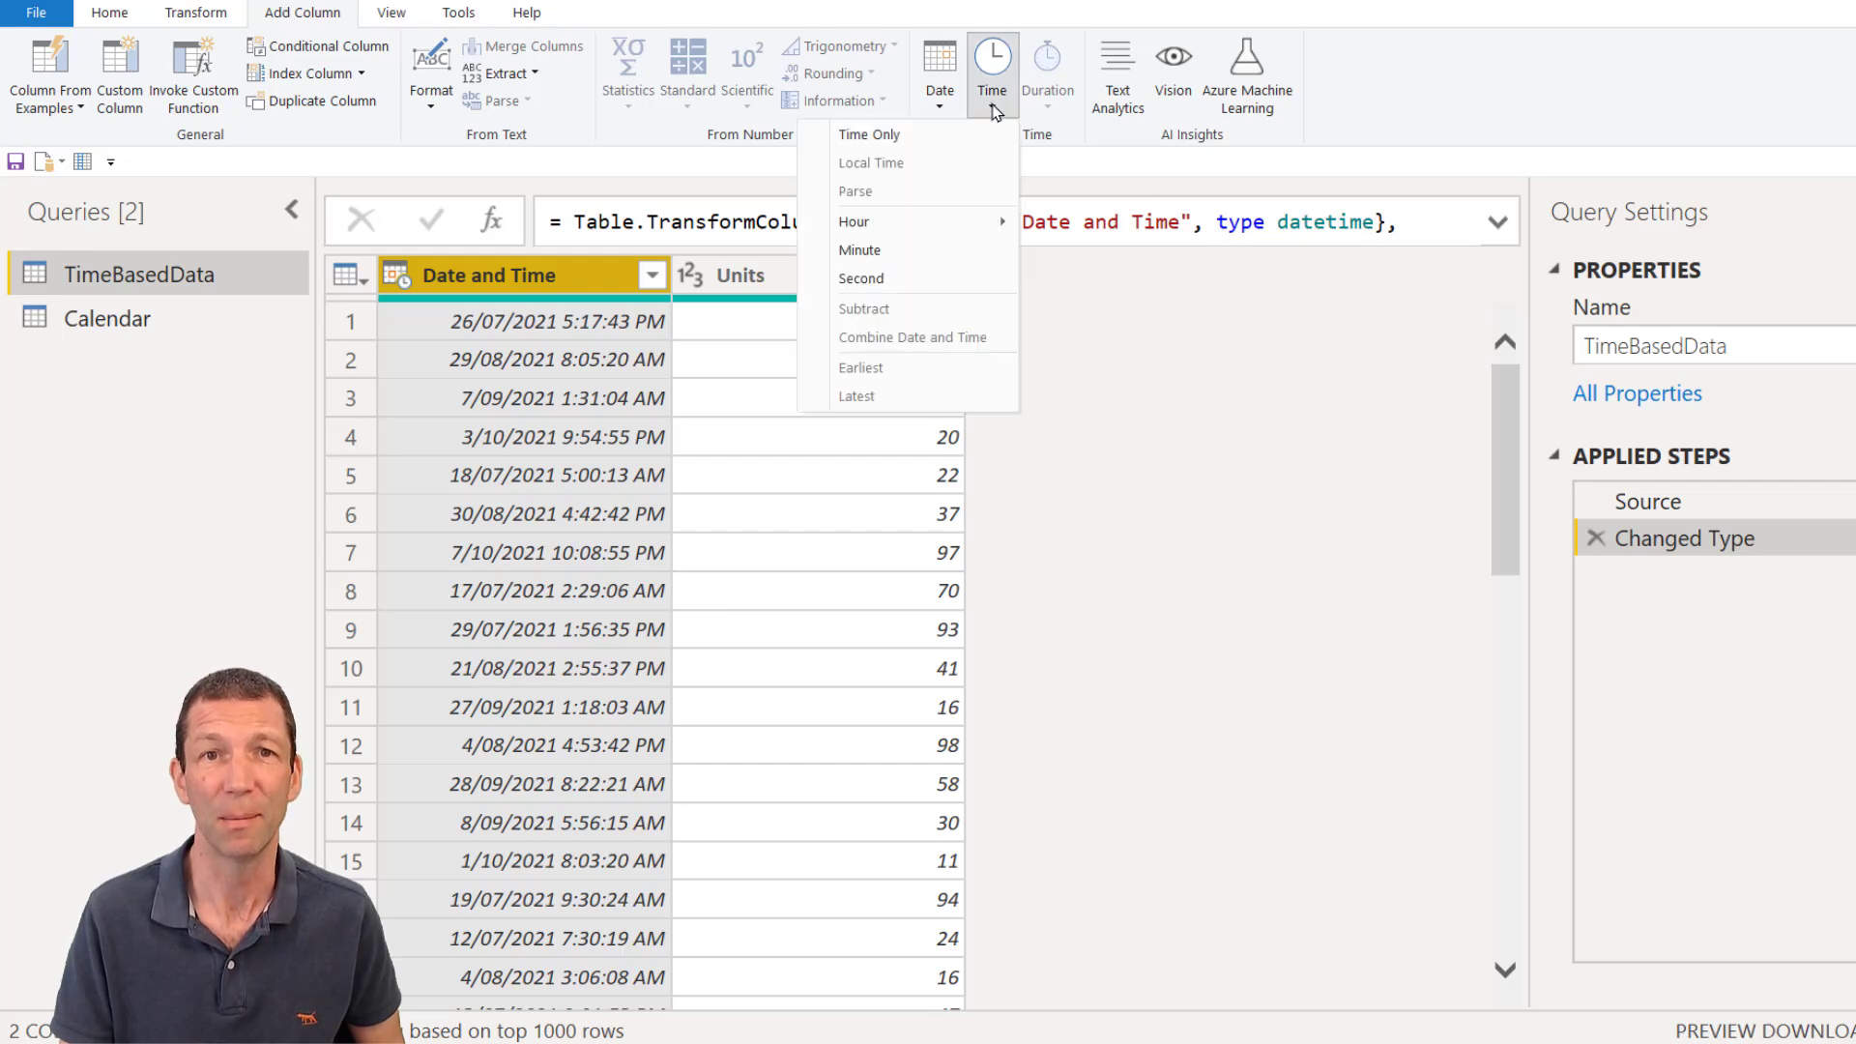
pyautogui.click(899, 140)
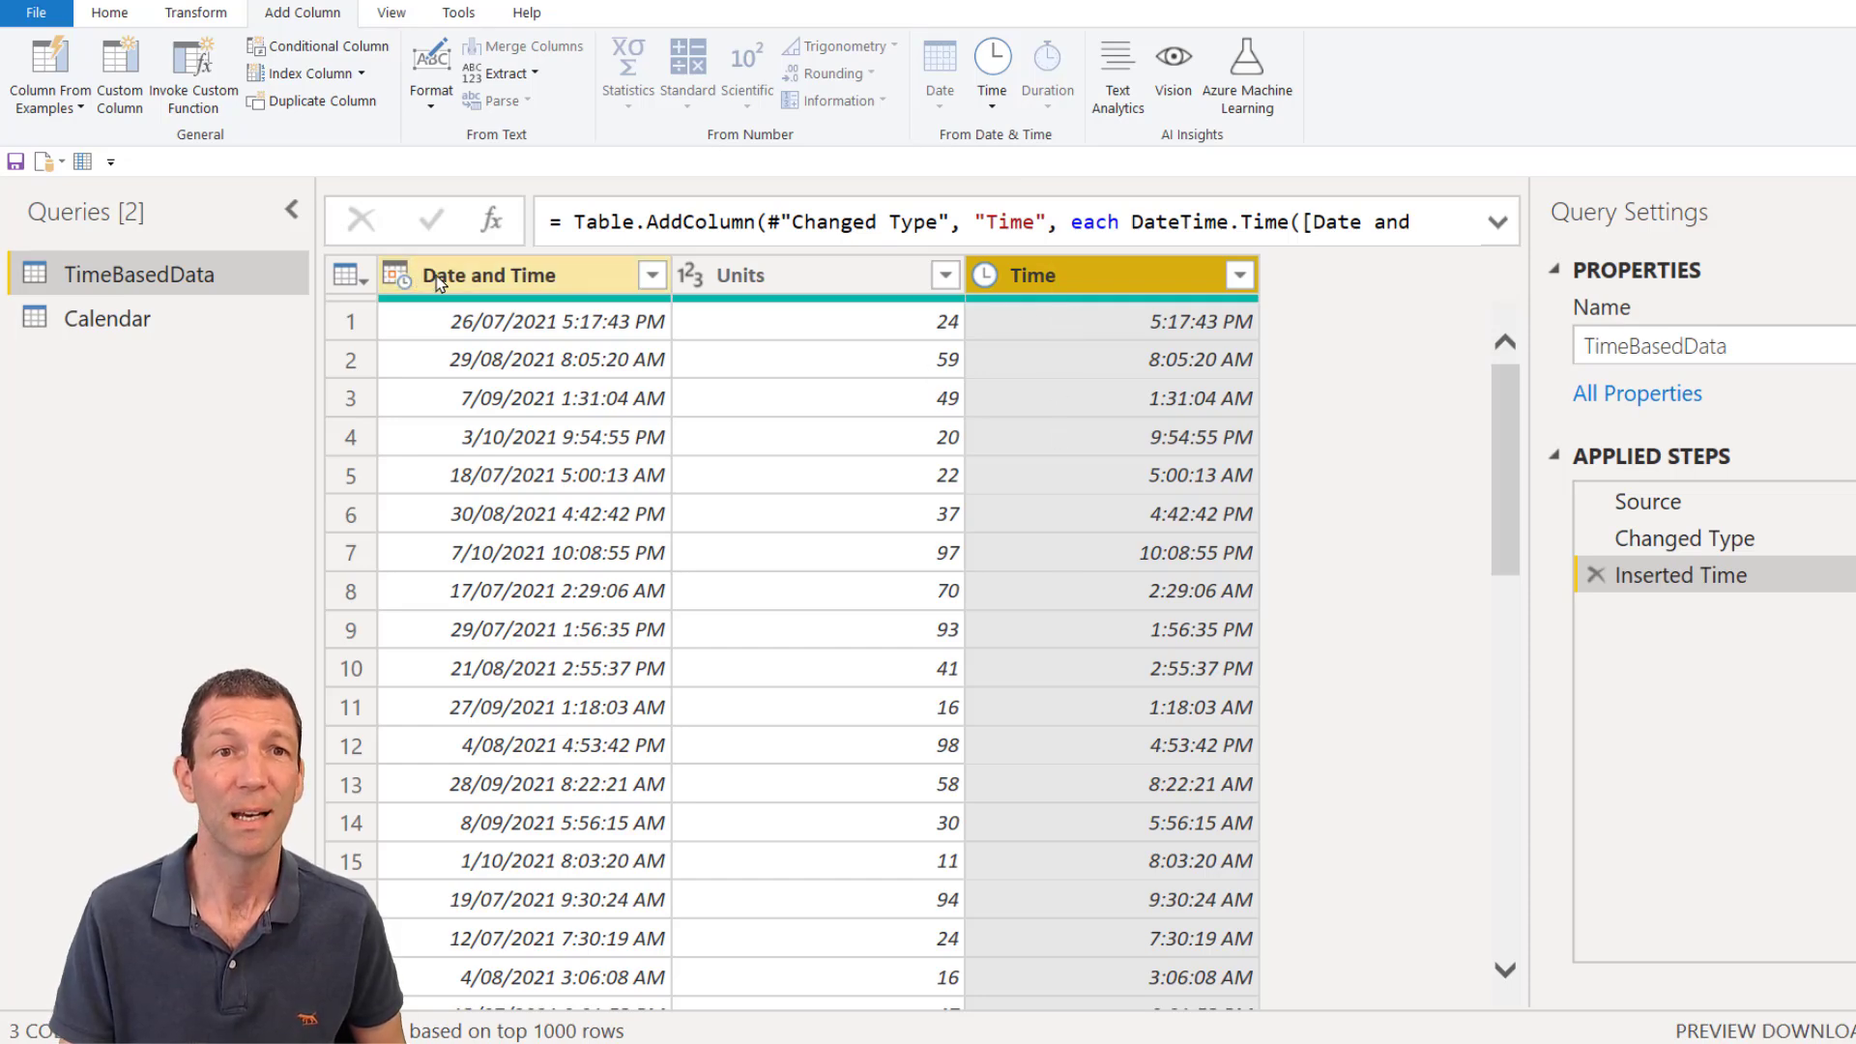
# Step: Change Date and Time to the Date type, rename it Date, and select the Time column
pyautogui.click(399, 277)
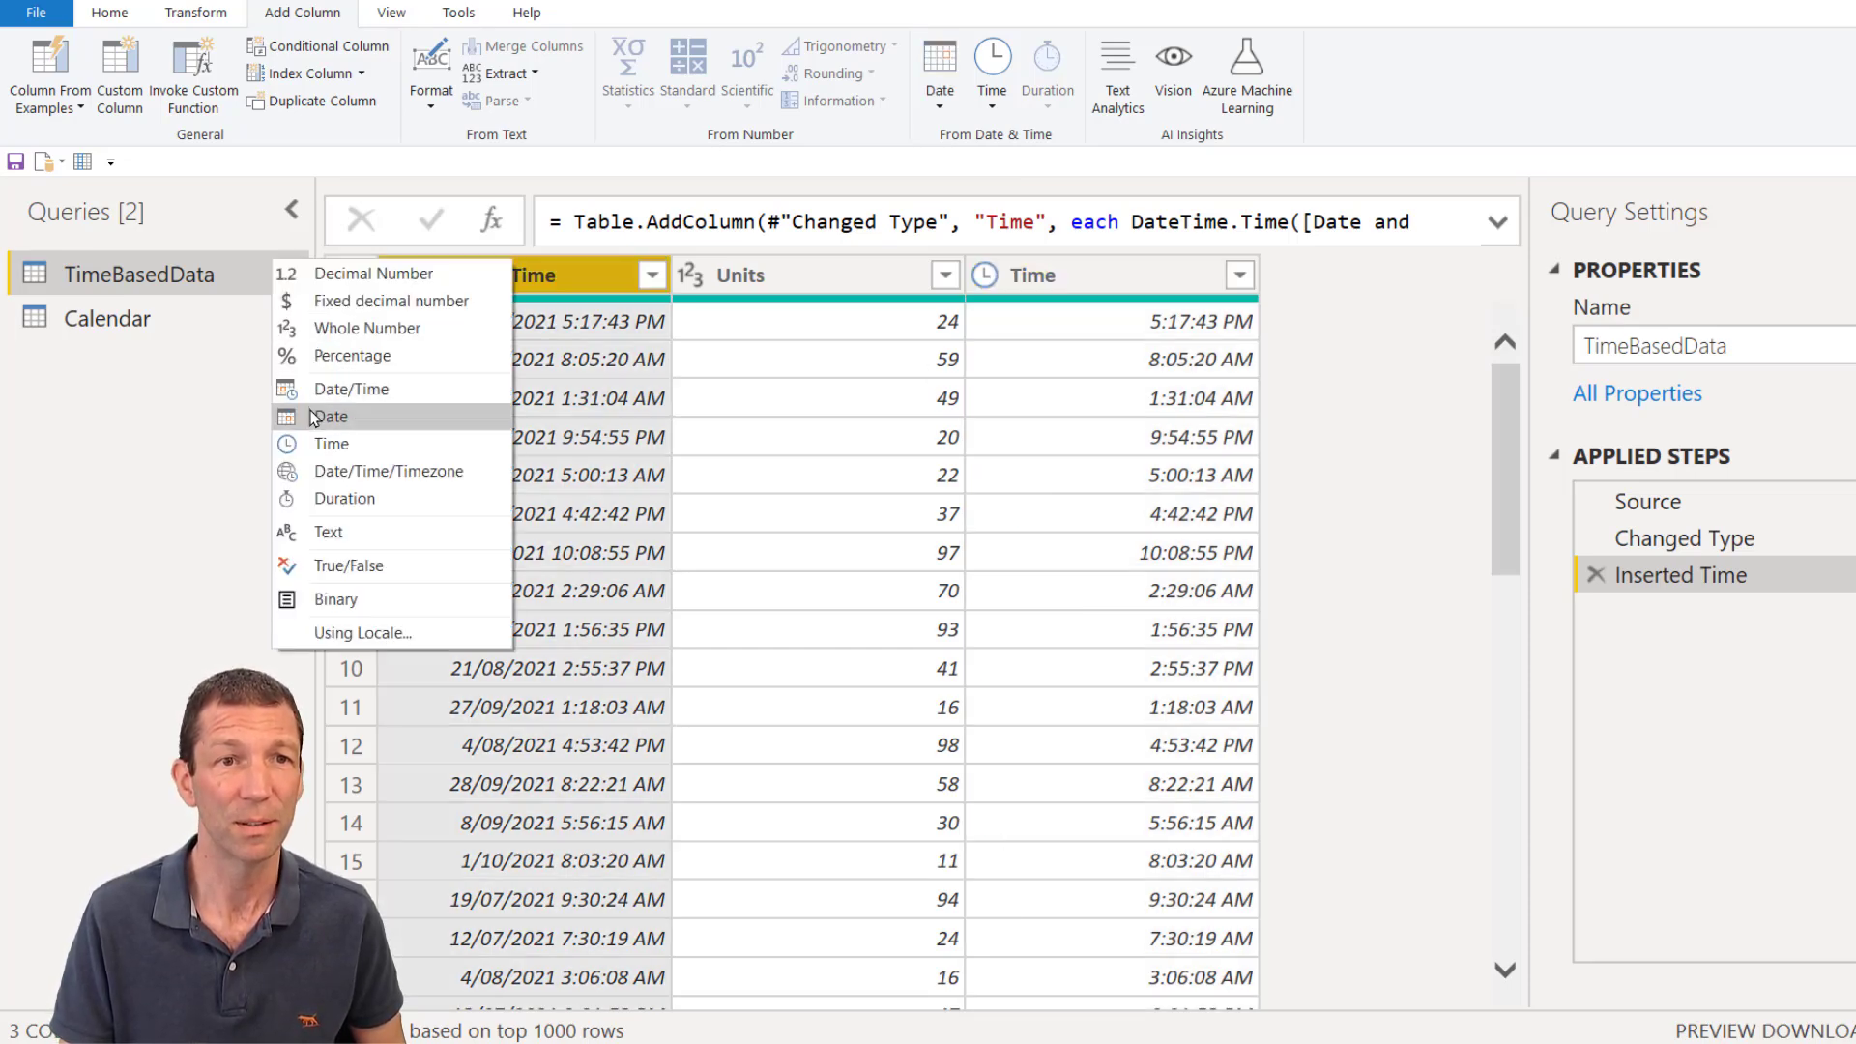
pyautogui.click(314, 416)
pyautogui.doubleClick(493, 275)
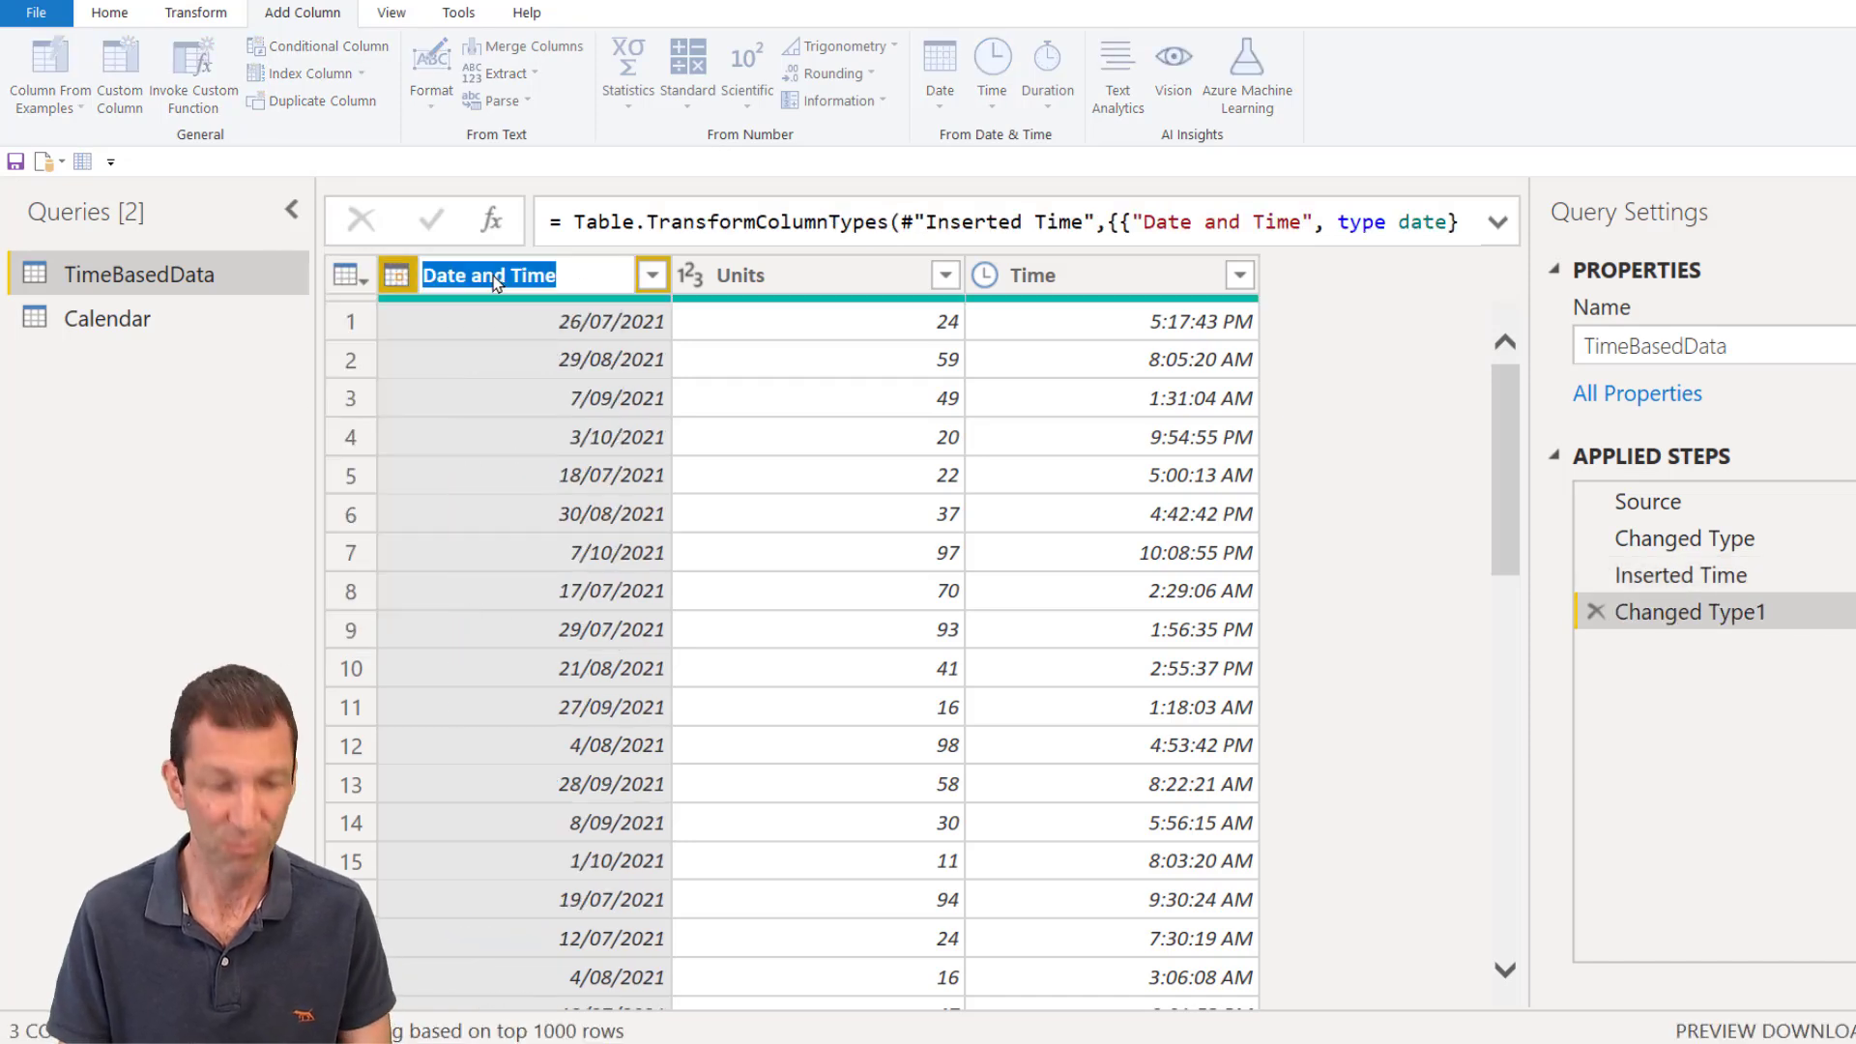
pyautogui.write('Date')
pyautogui.press('Return')
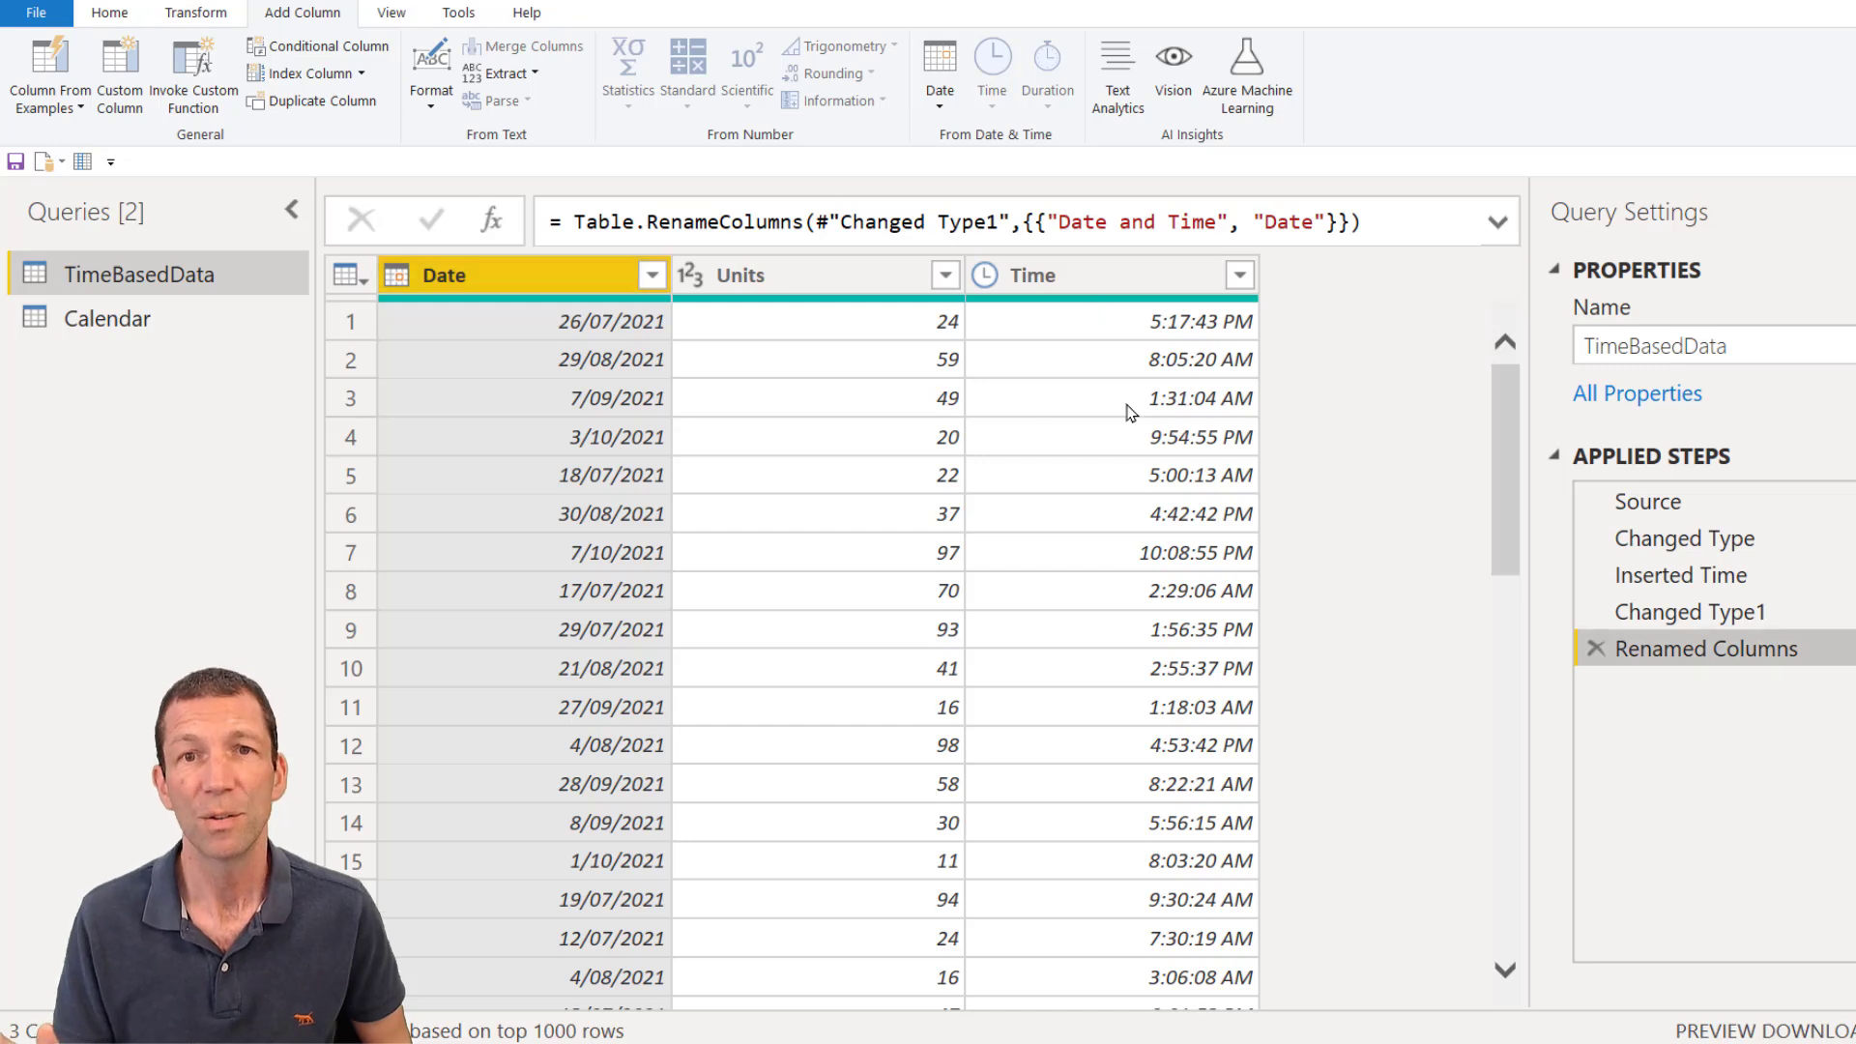
pyautogui.click(1138, 275)
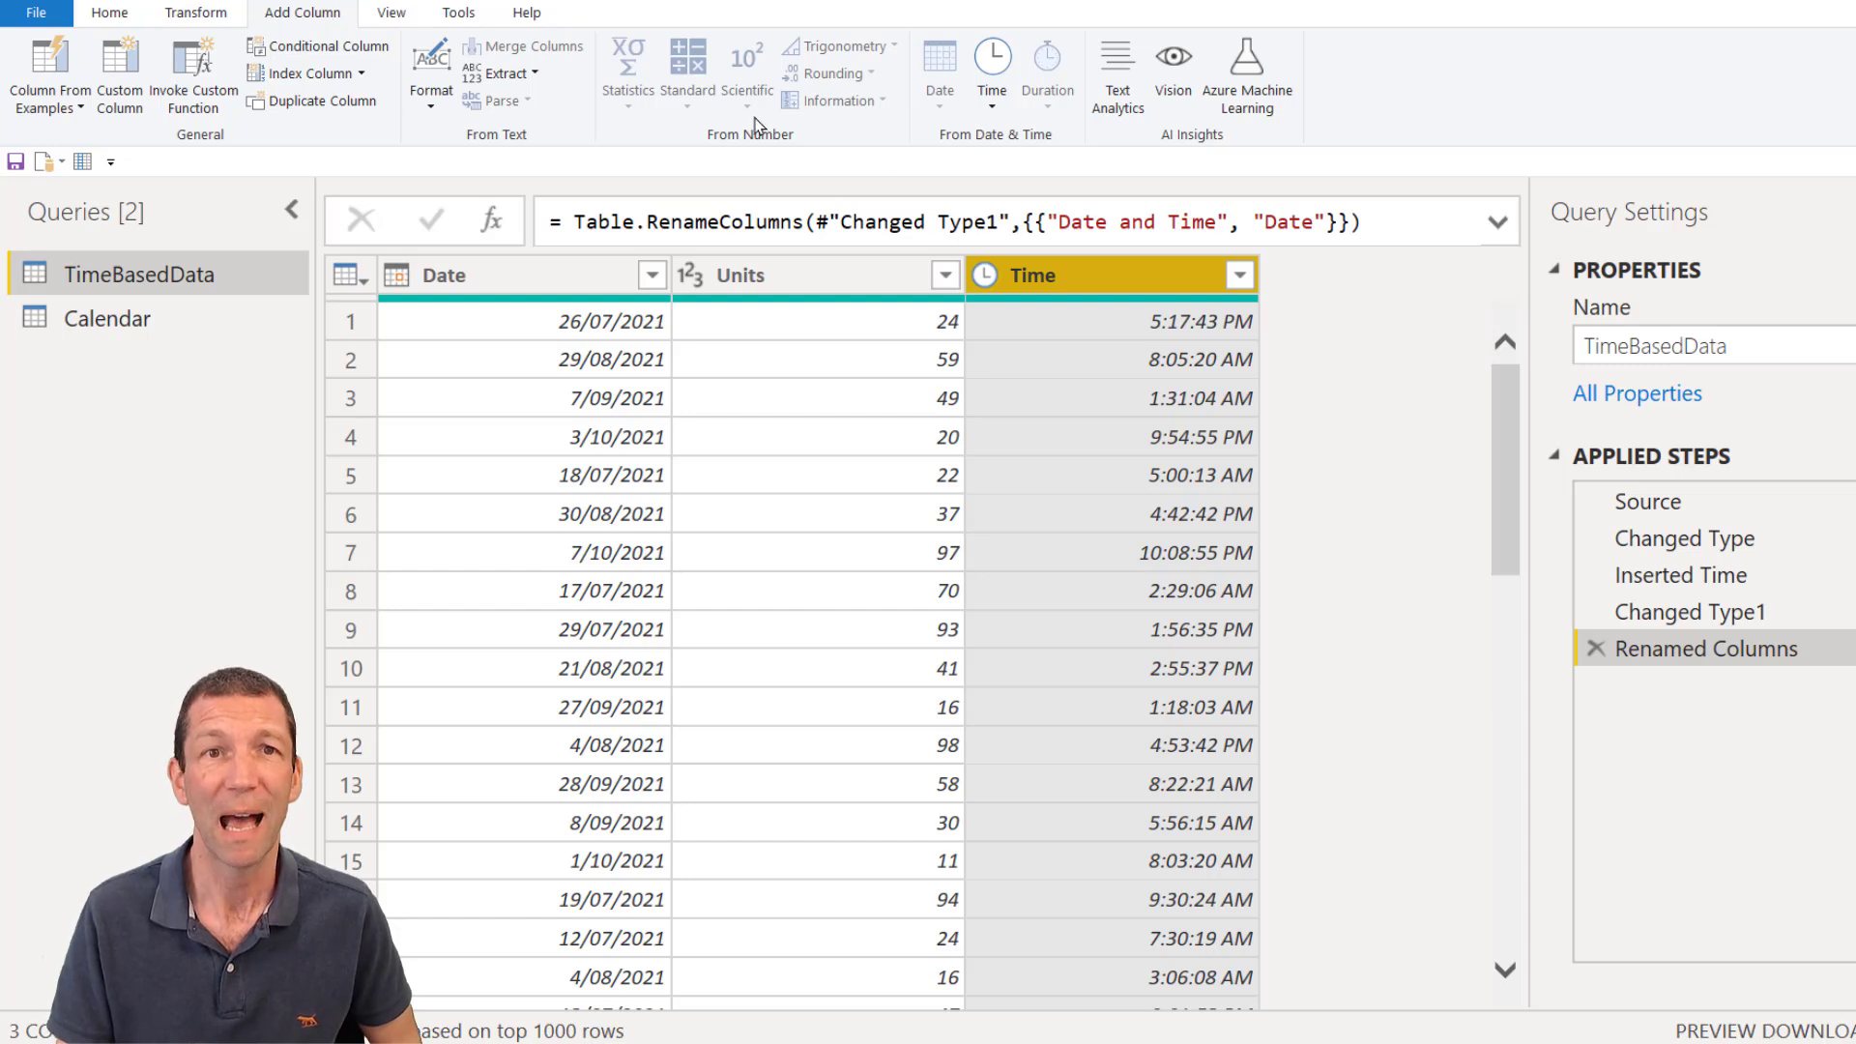
# Step: Convert Time to Decimal Number and start a Modulo column on it, entering the 1440 value
pyautogui.click(988, 276)
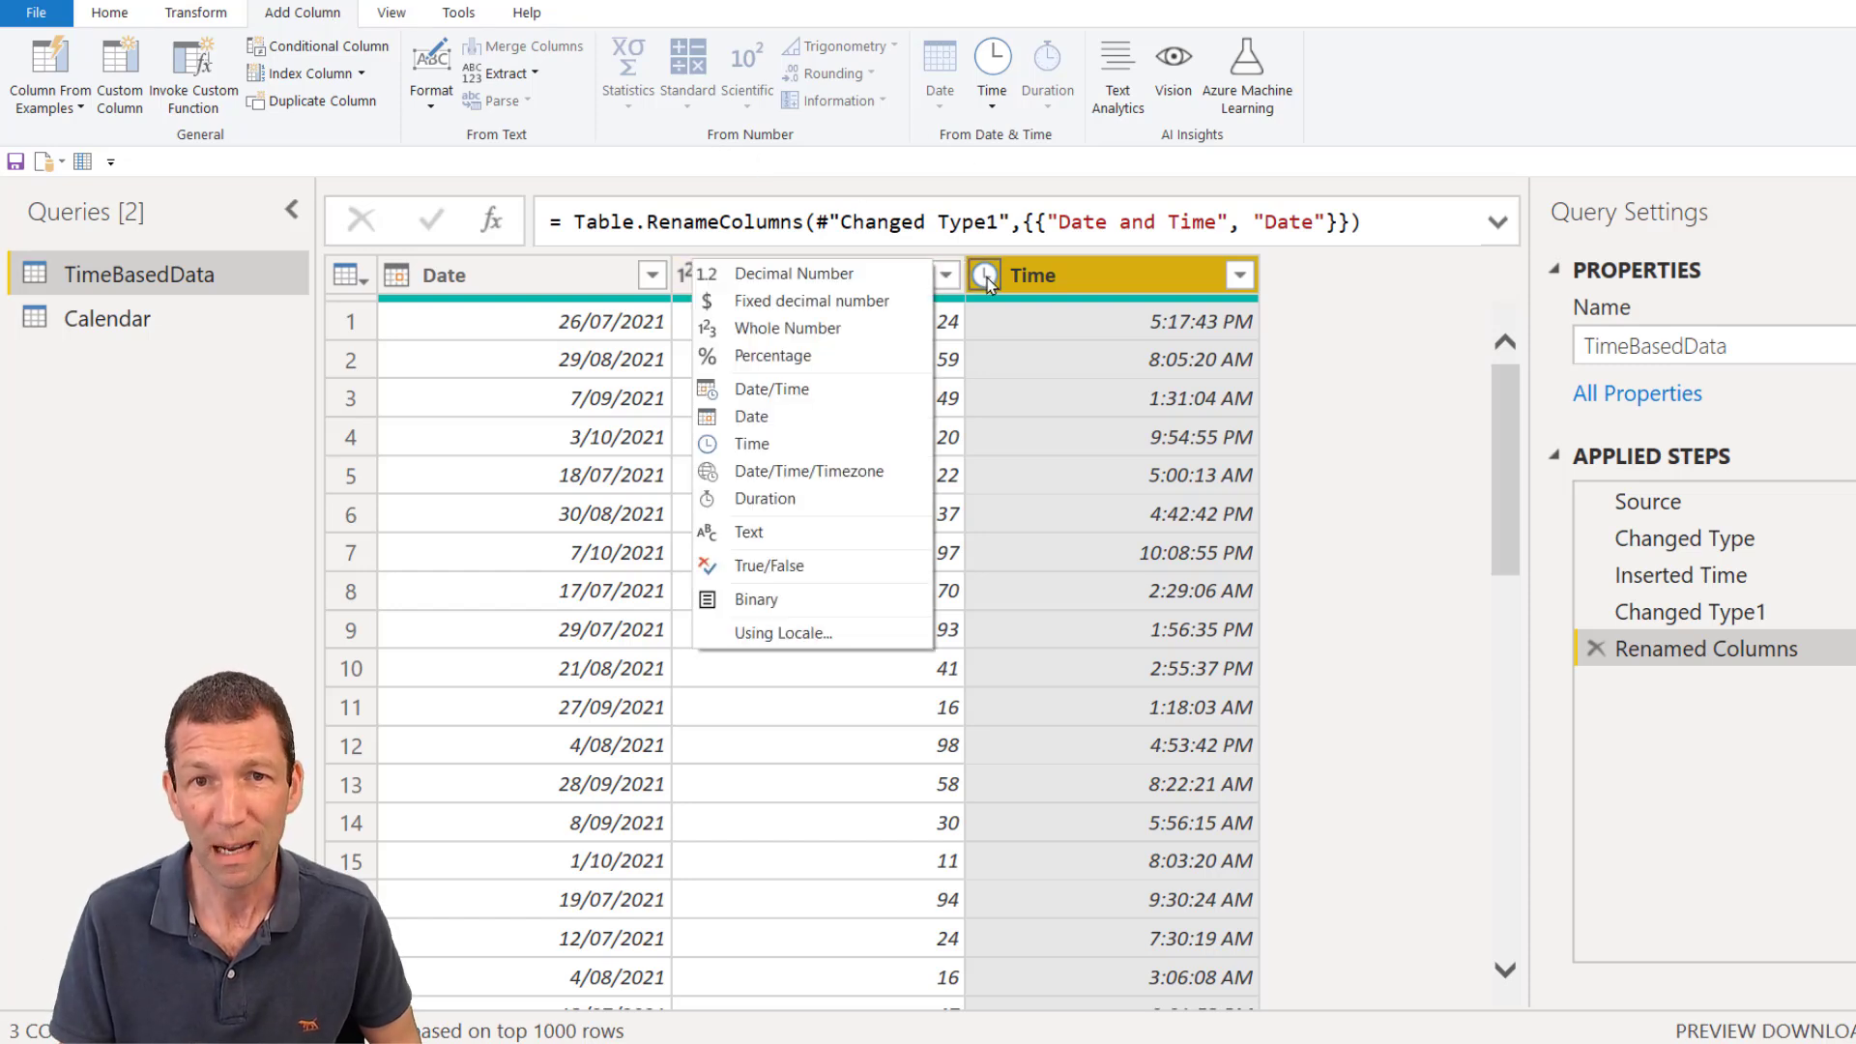
pyautogui.click(756, 277)
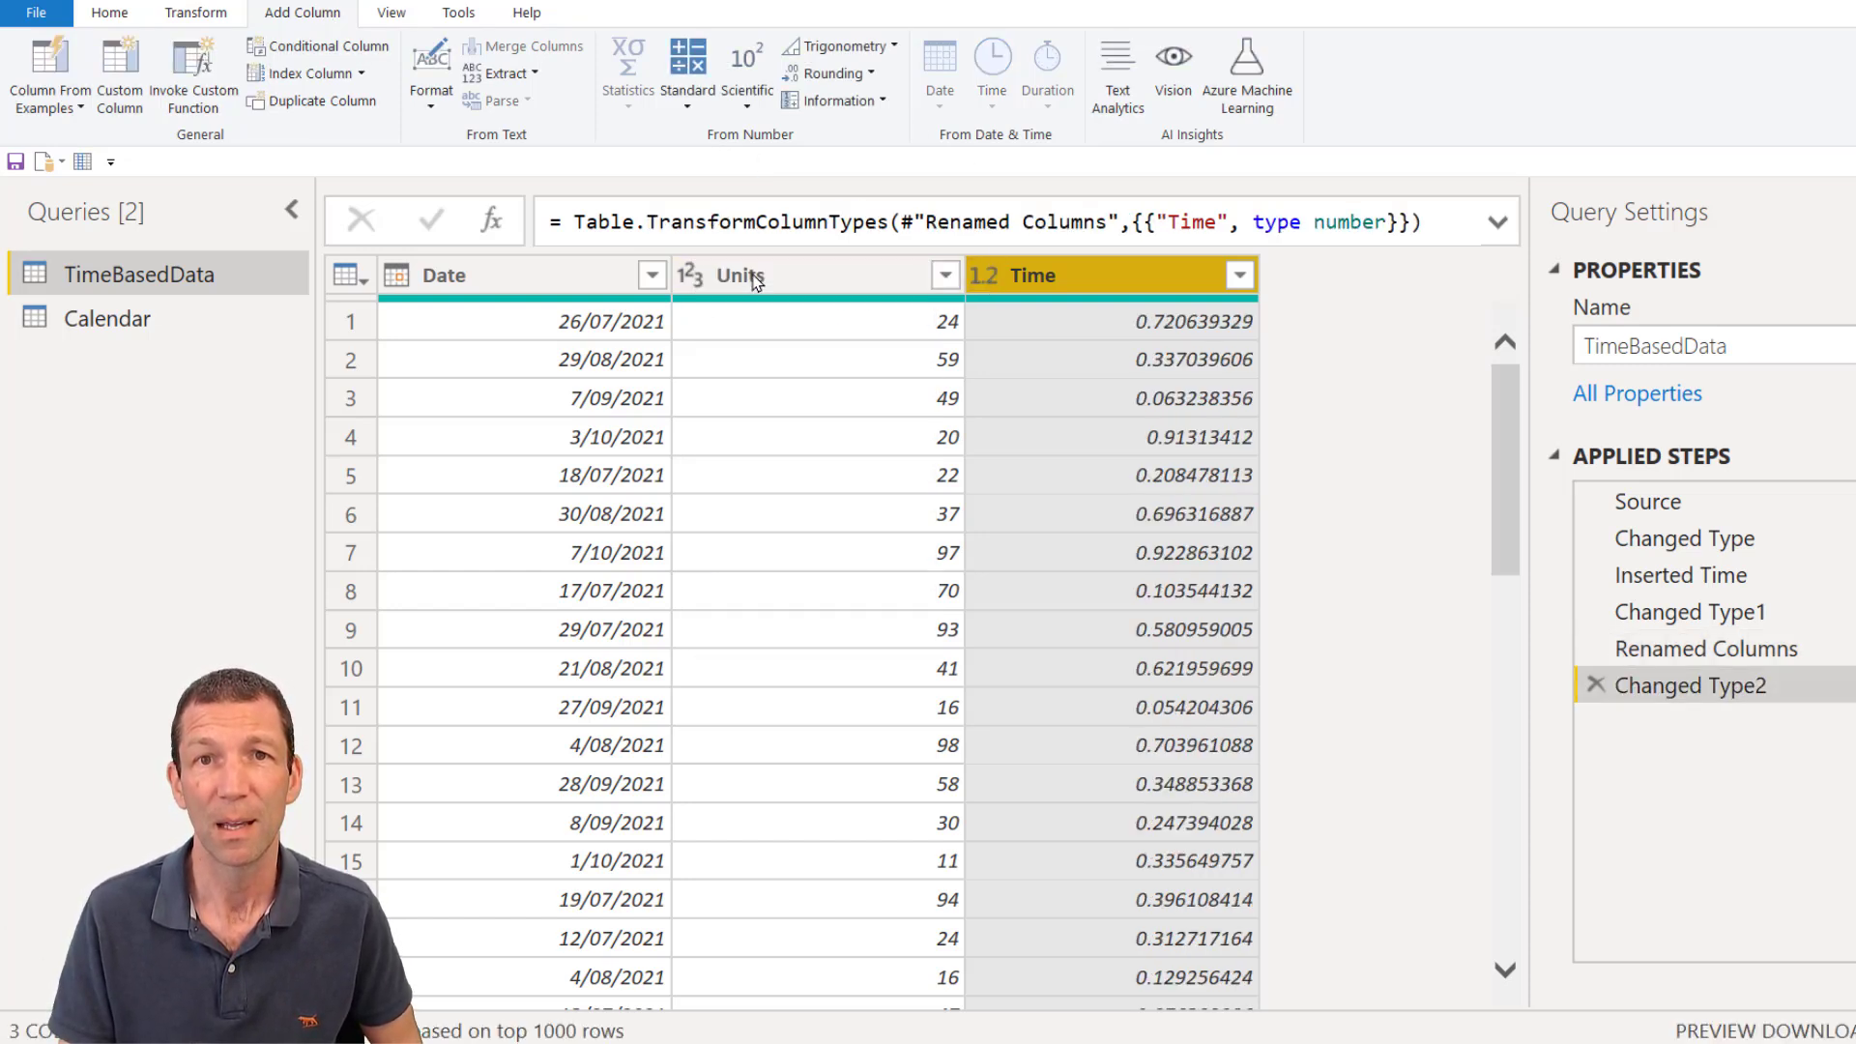
pyautogui.click(689, 101)
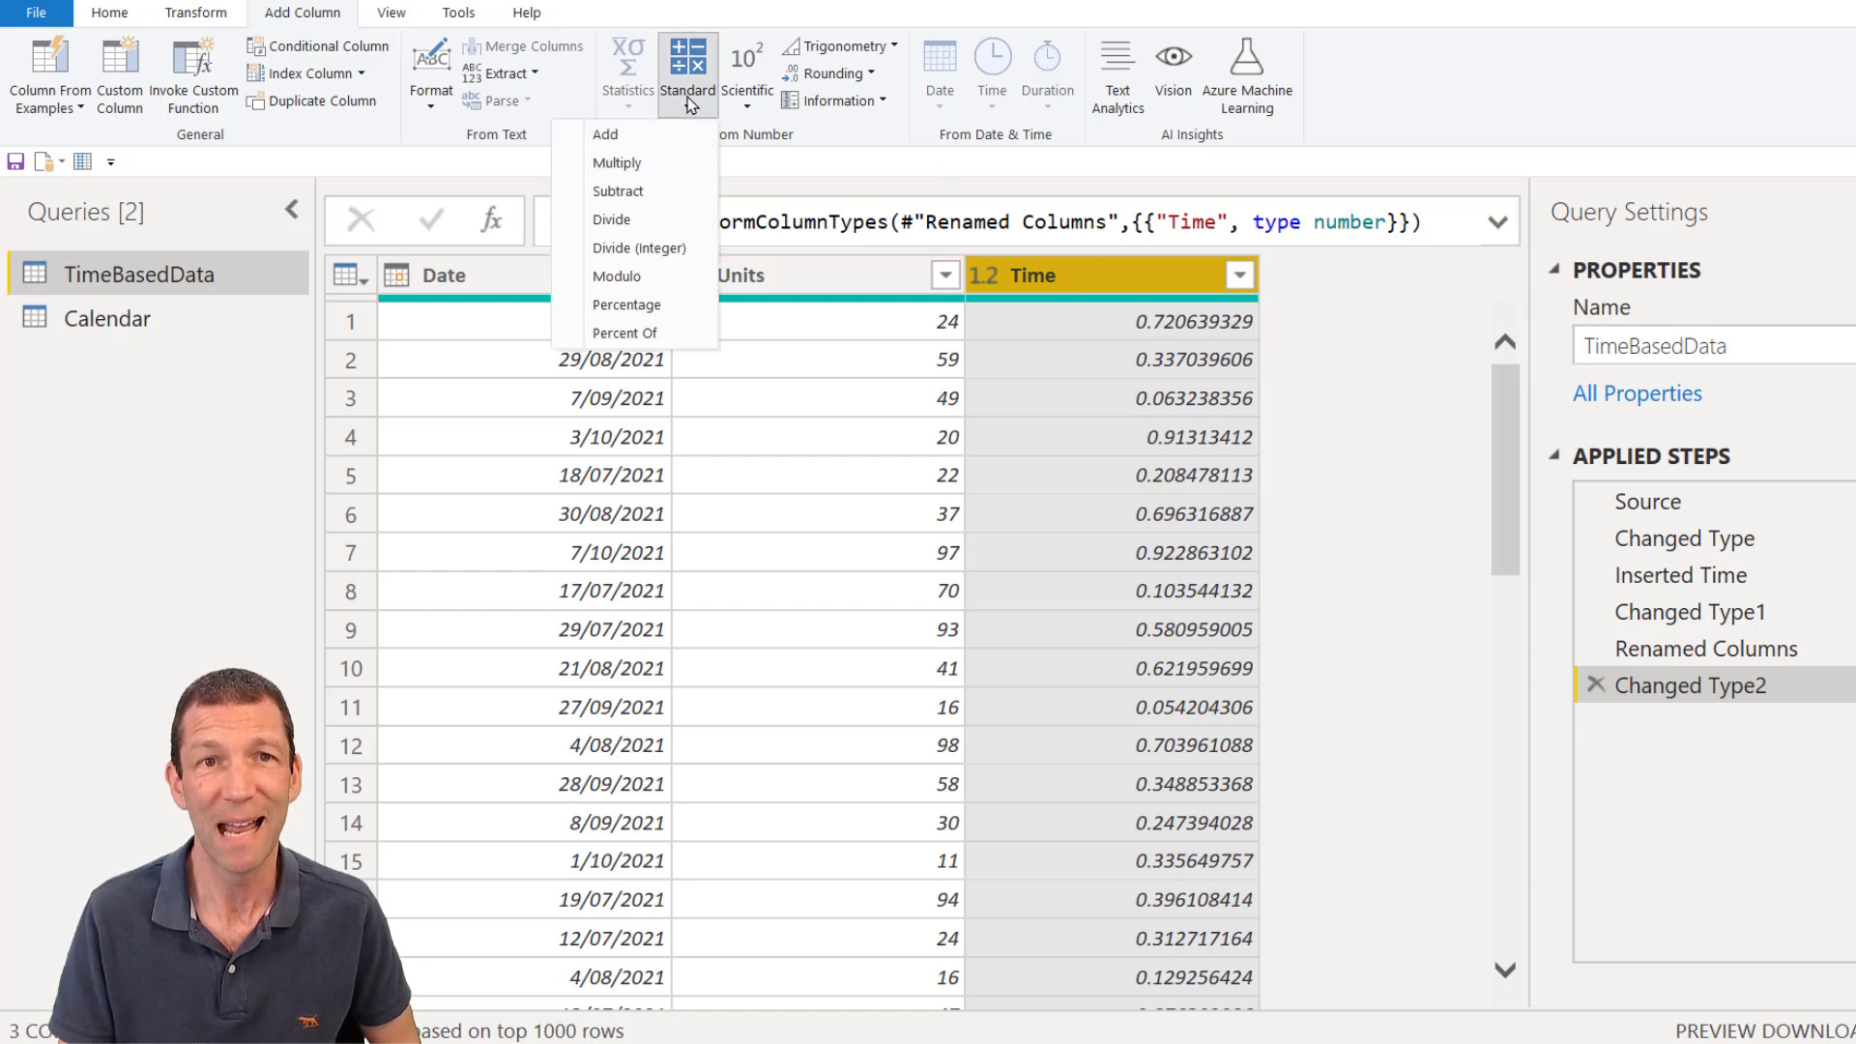
pyautogui.click(630, 279)
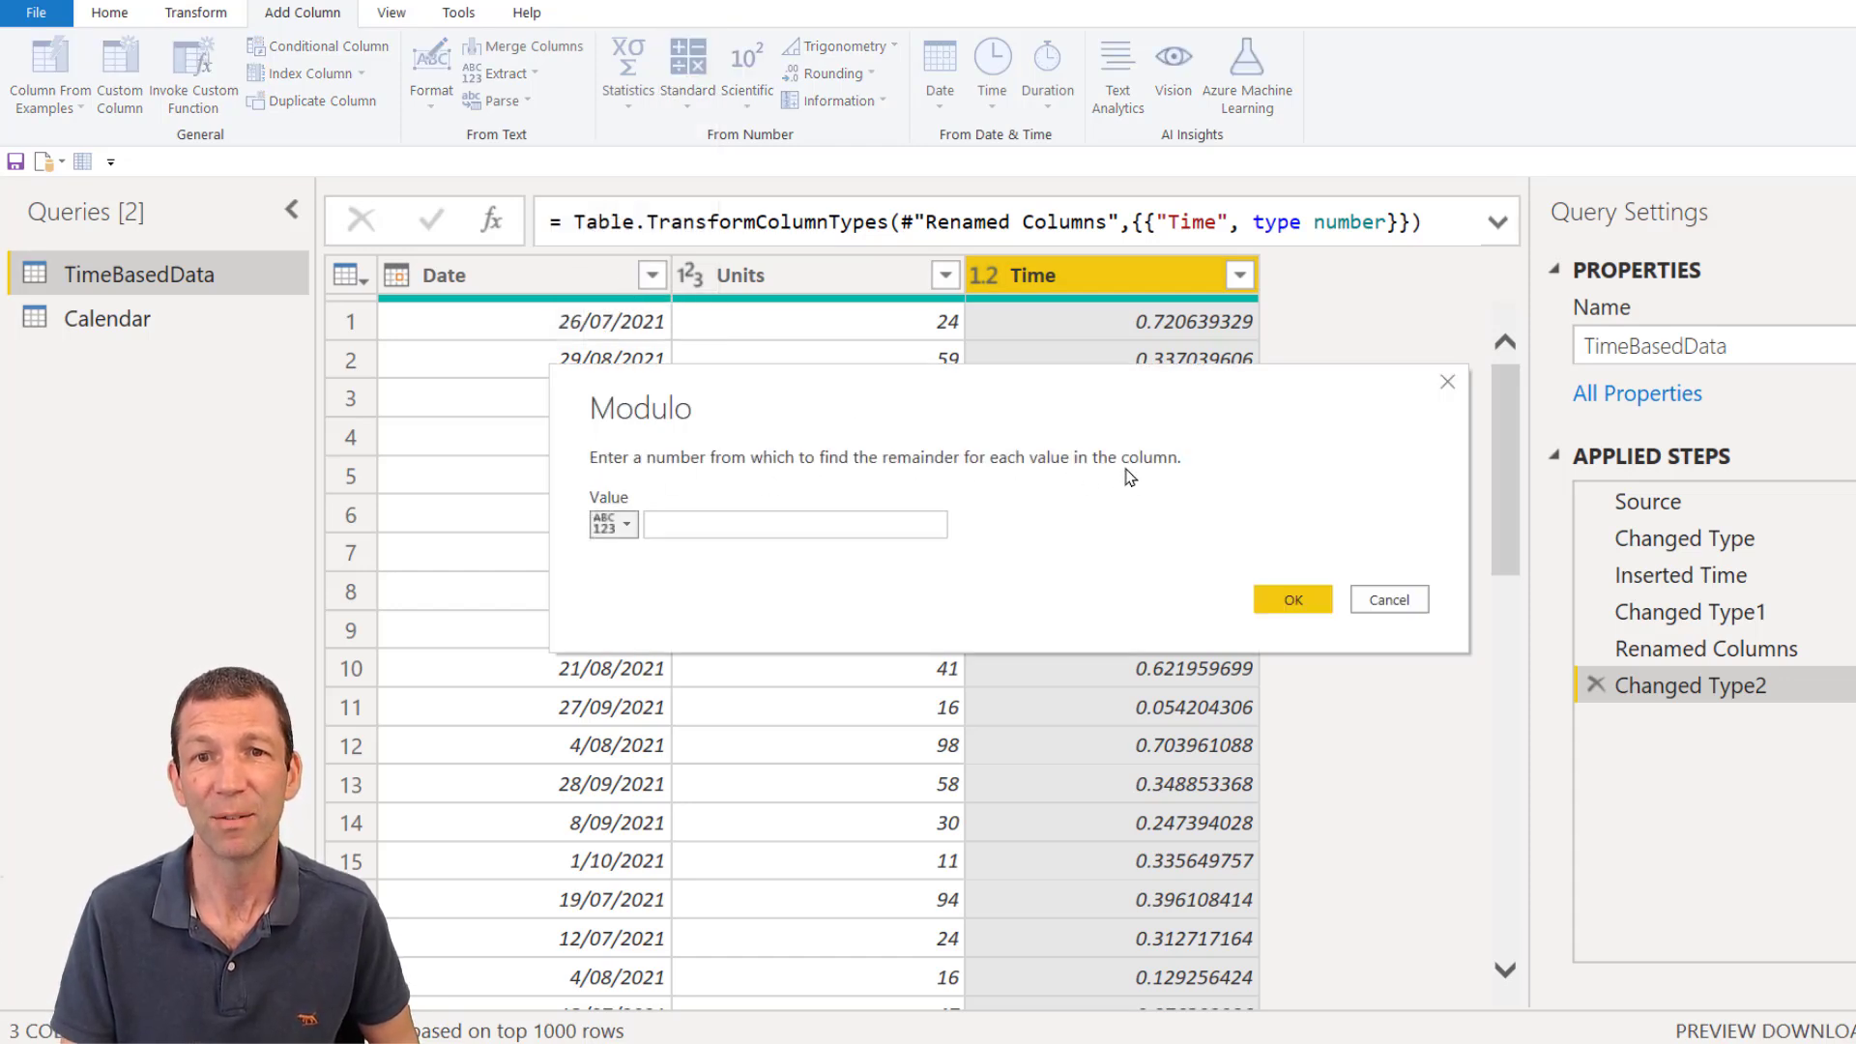
pyautogui.click(800, 525)
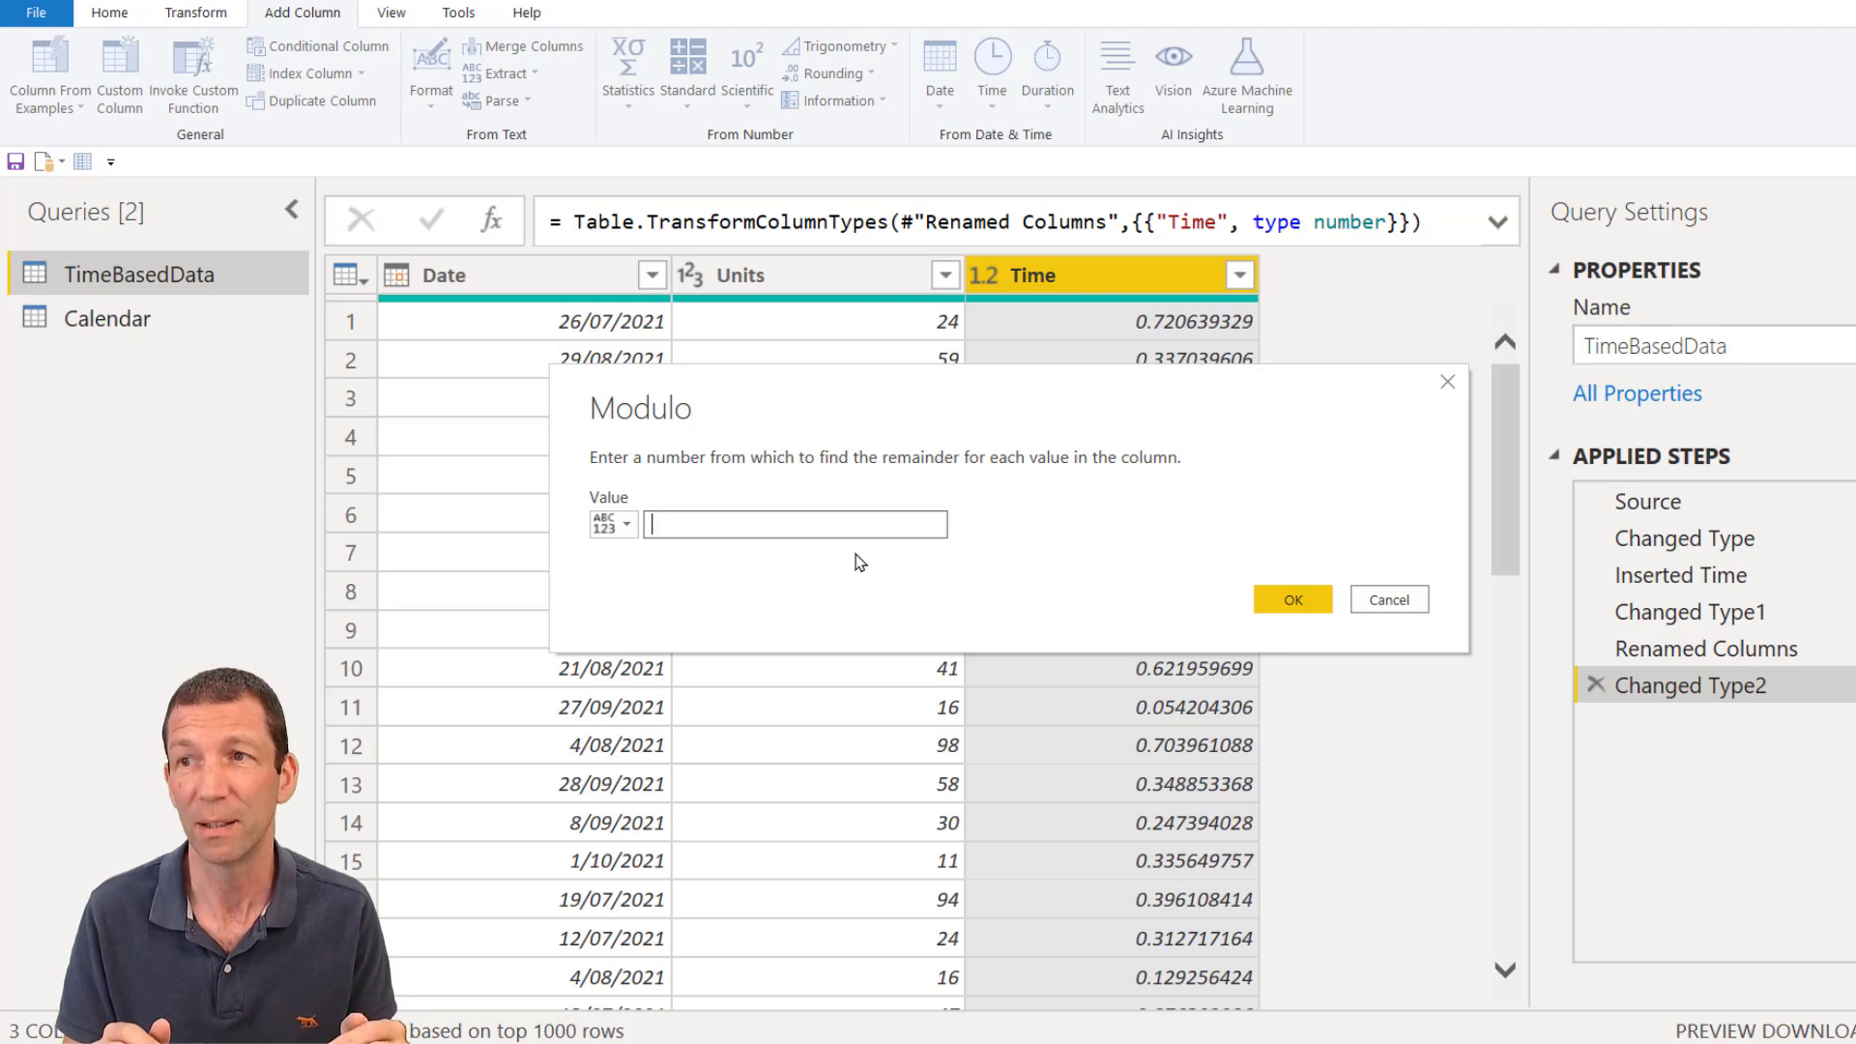
pyautogui.write('1')
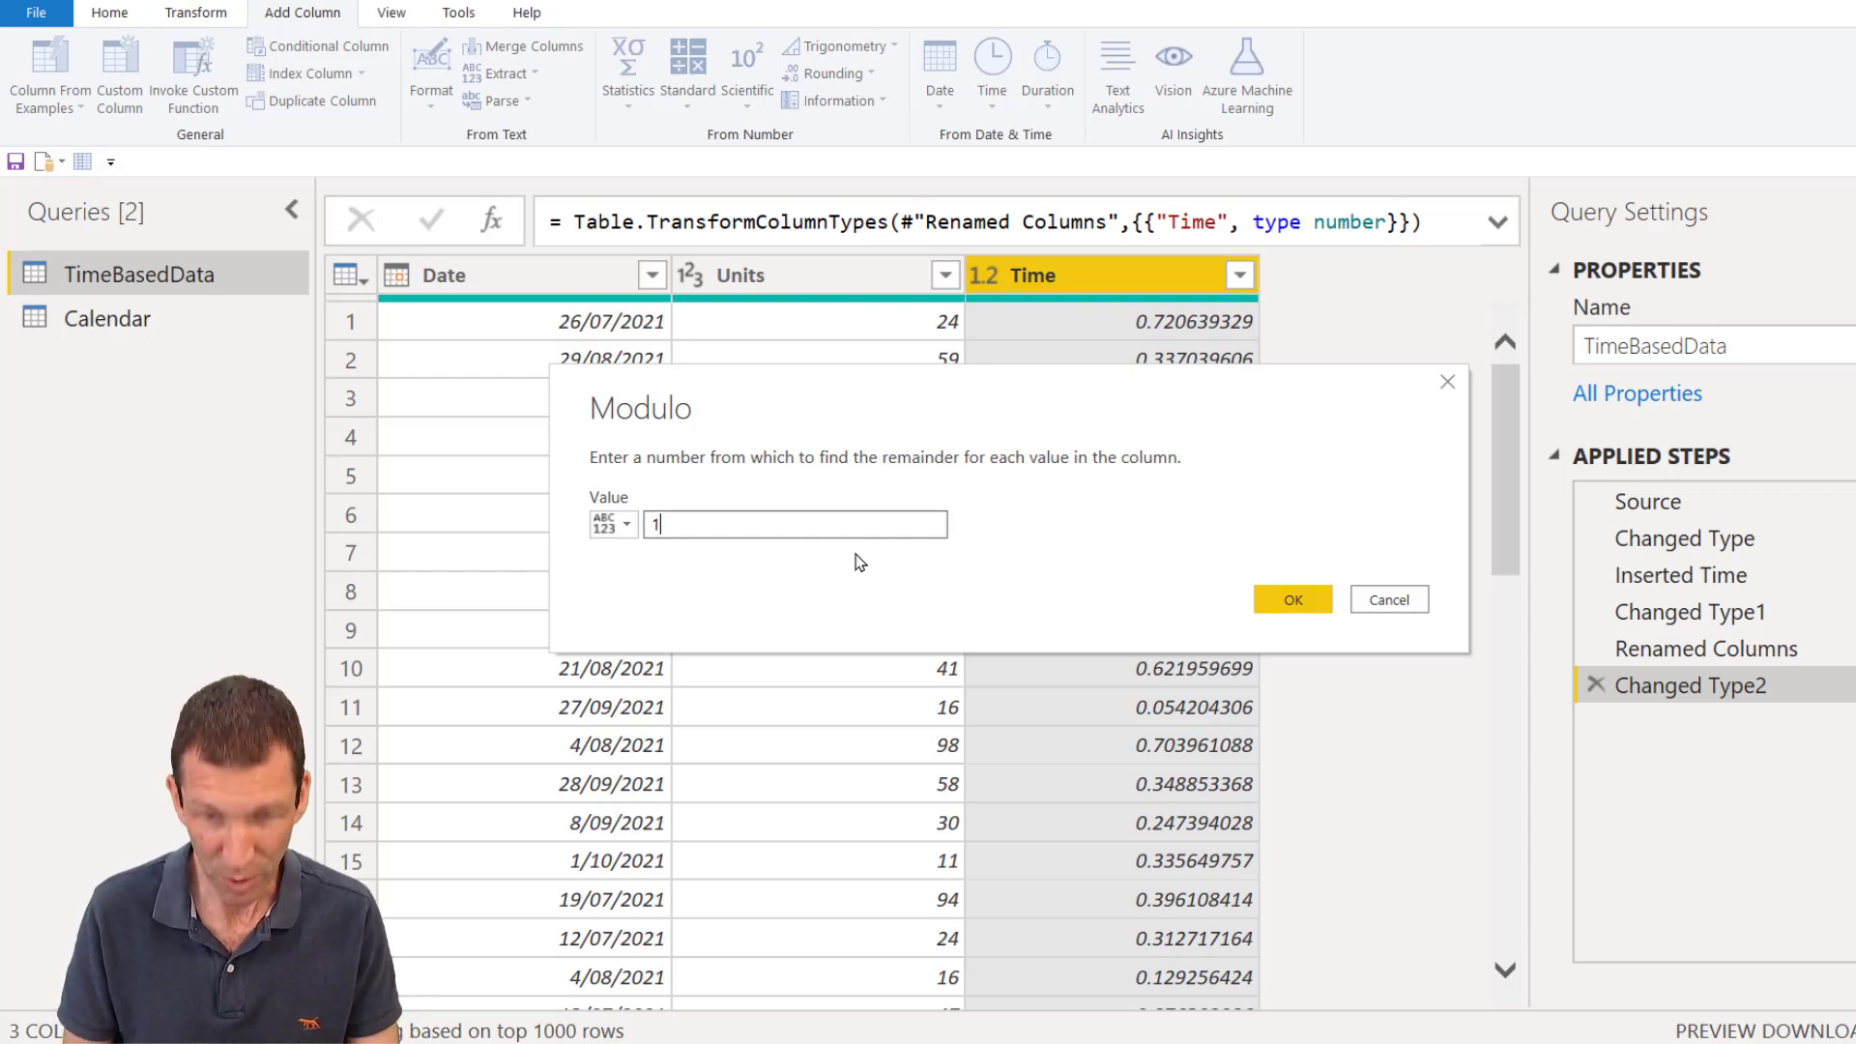
pyautogui.write('48')
pyautogui.press('BackSpace')
pyautogui.press('BackSpace')
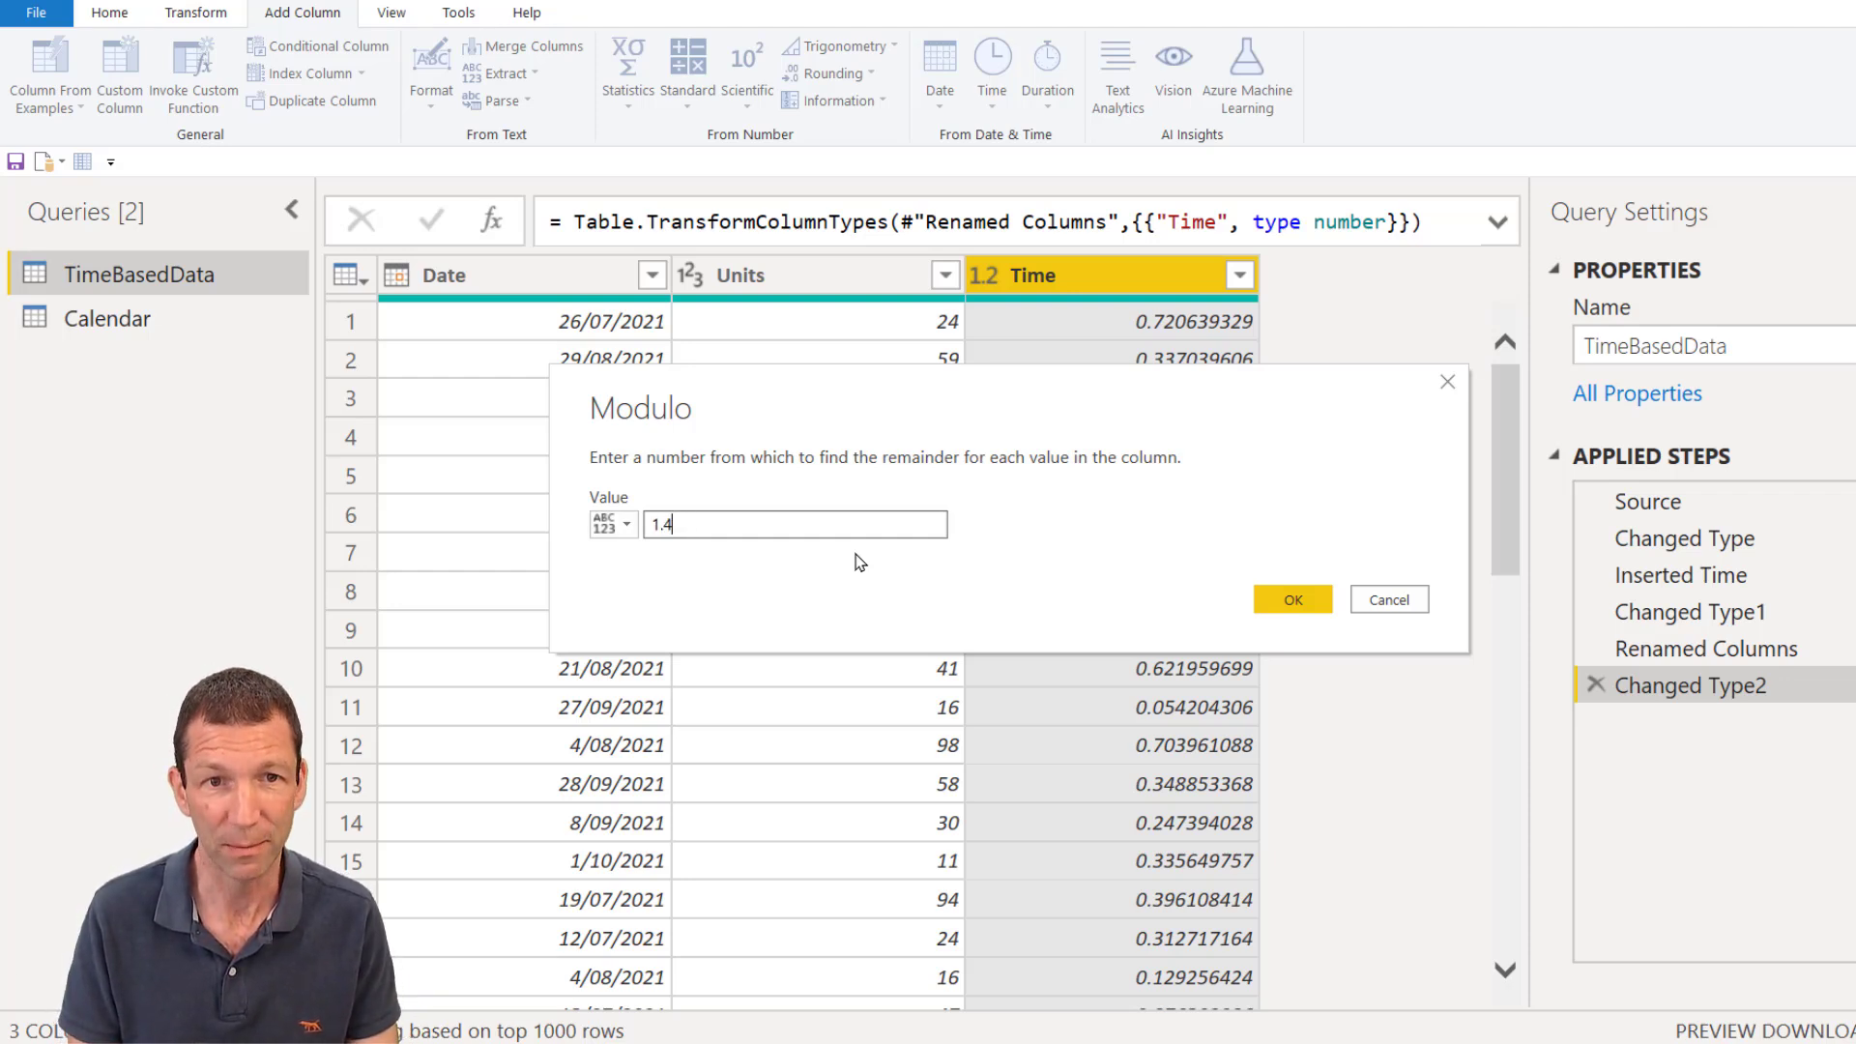
pyautogui.write('/144-')
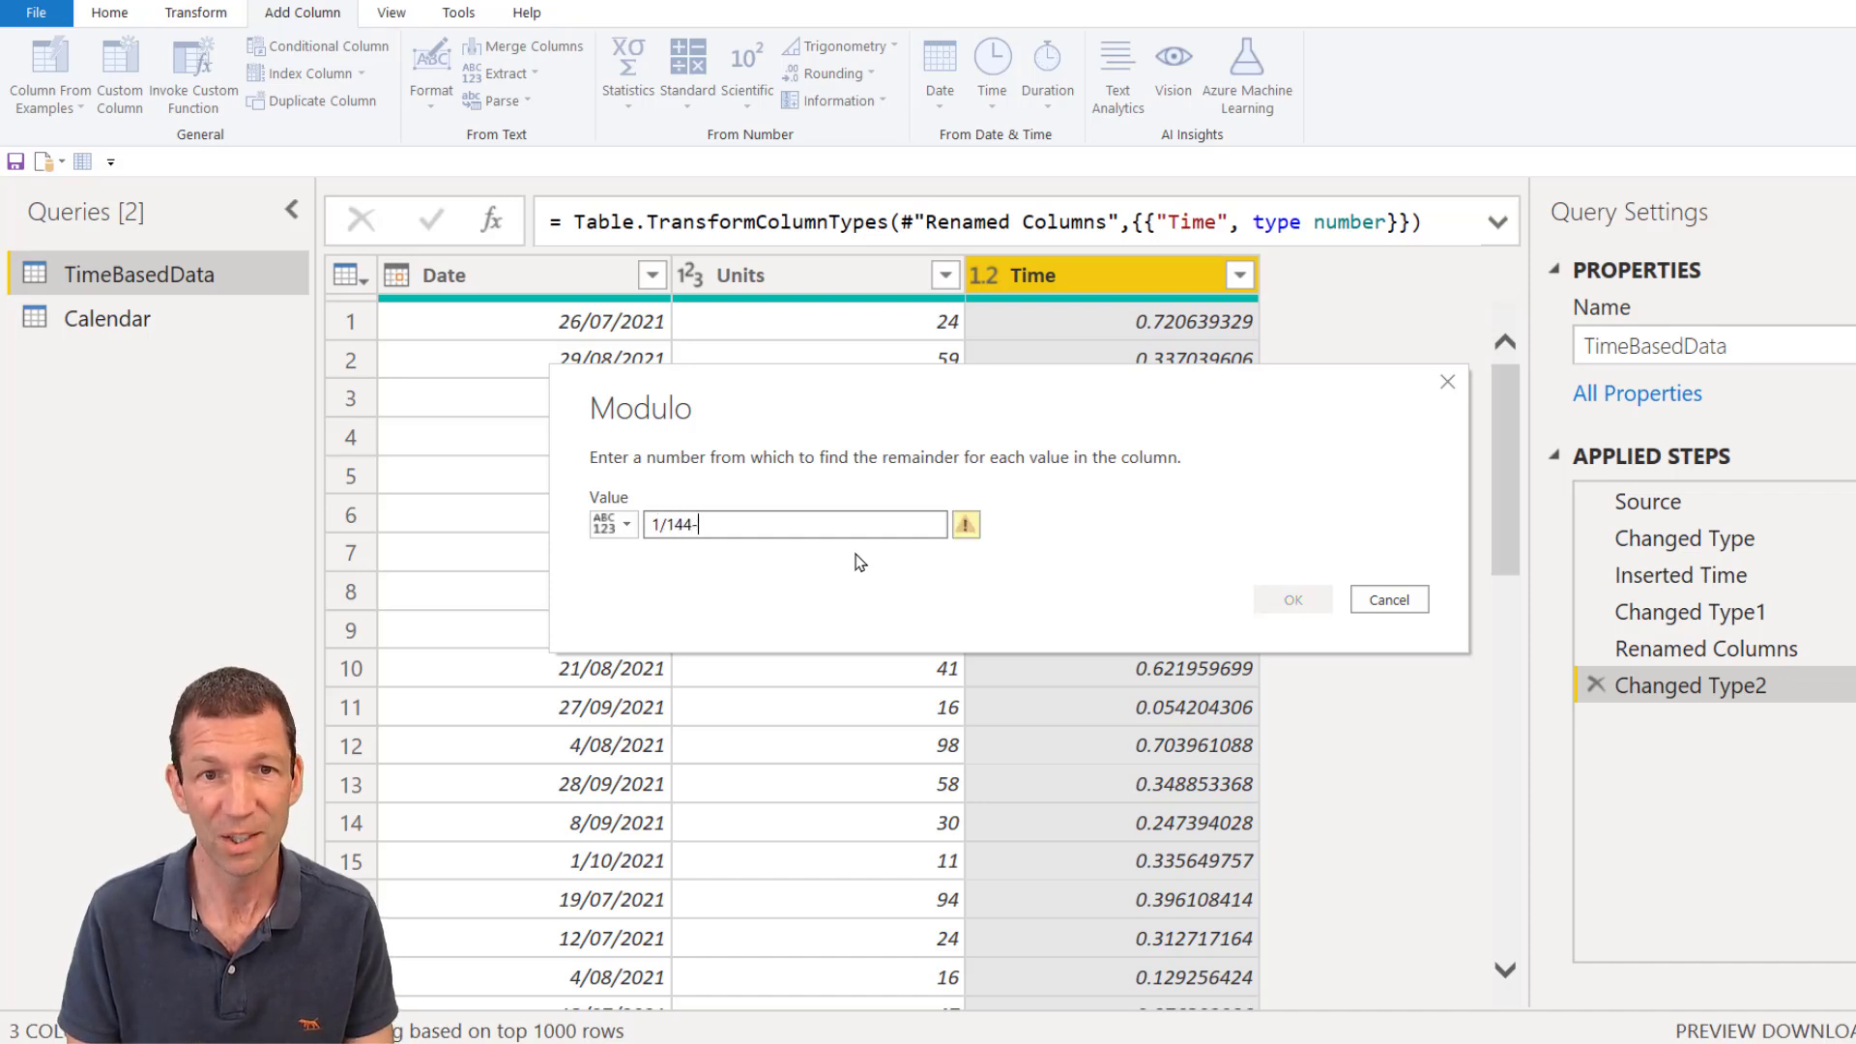
pyautogui.press('BackSpace')
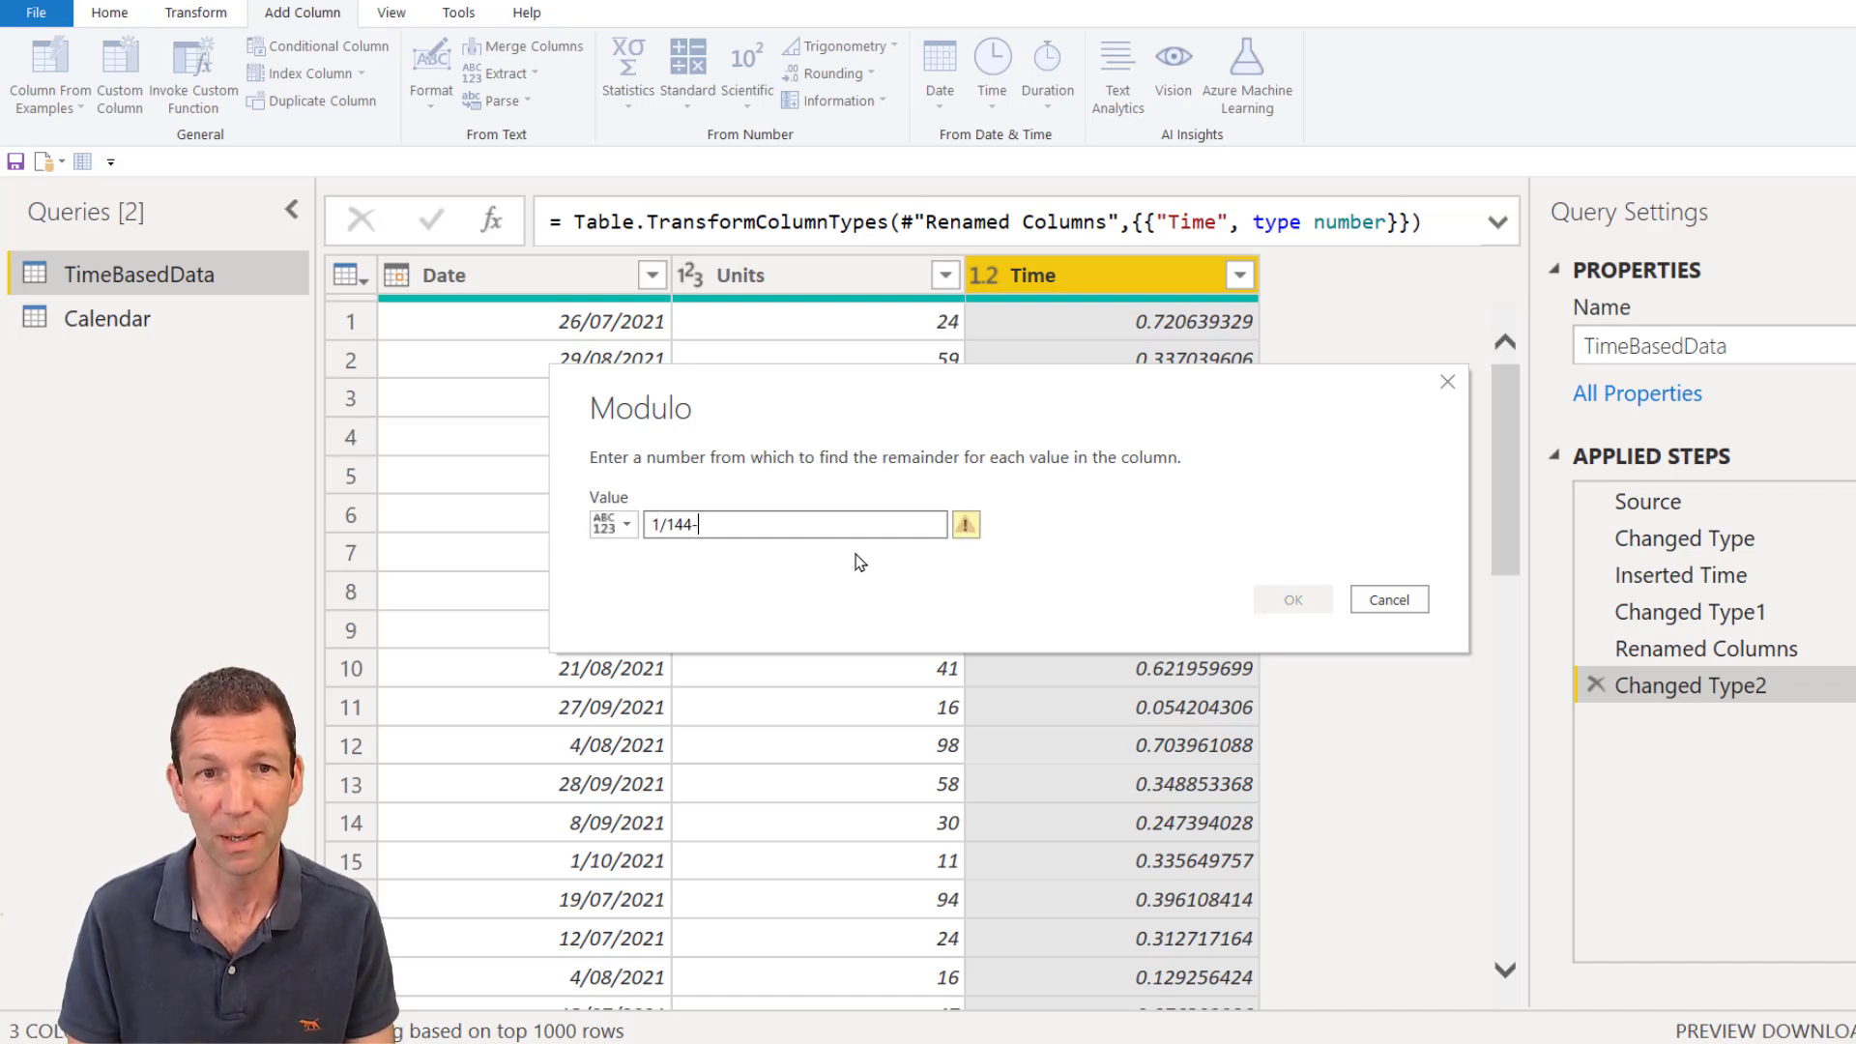
pyautogui.press('BackSpace')
pyautogui.press('BackSpace')
pyautogui.press('BackSpace')
pyautogui.press('BackSpace')
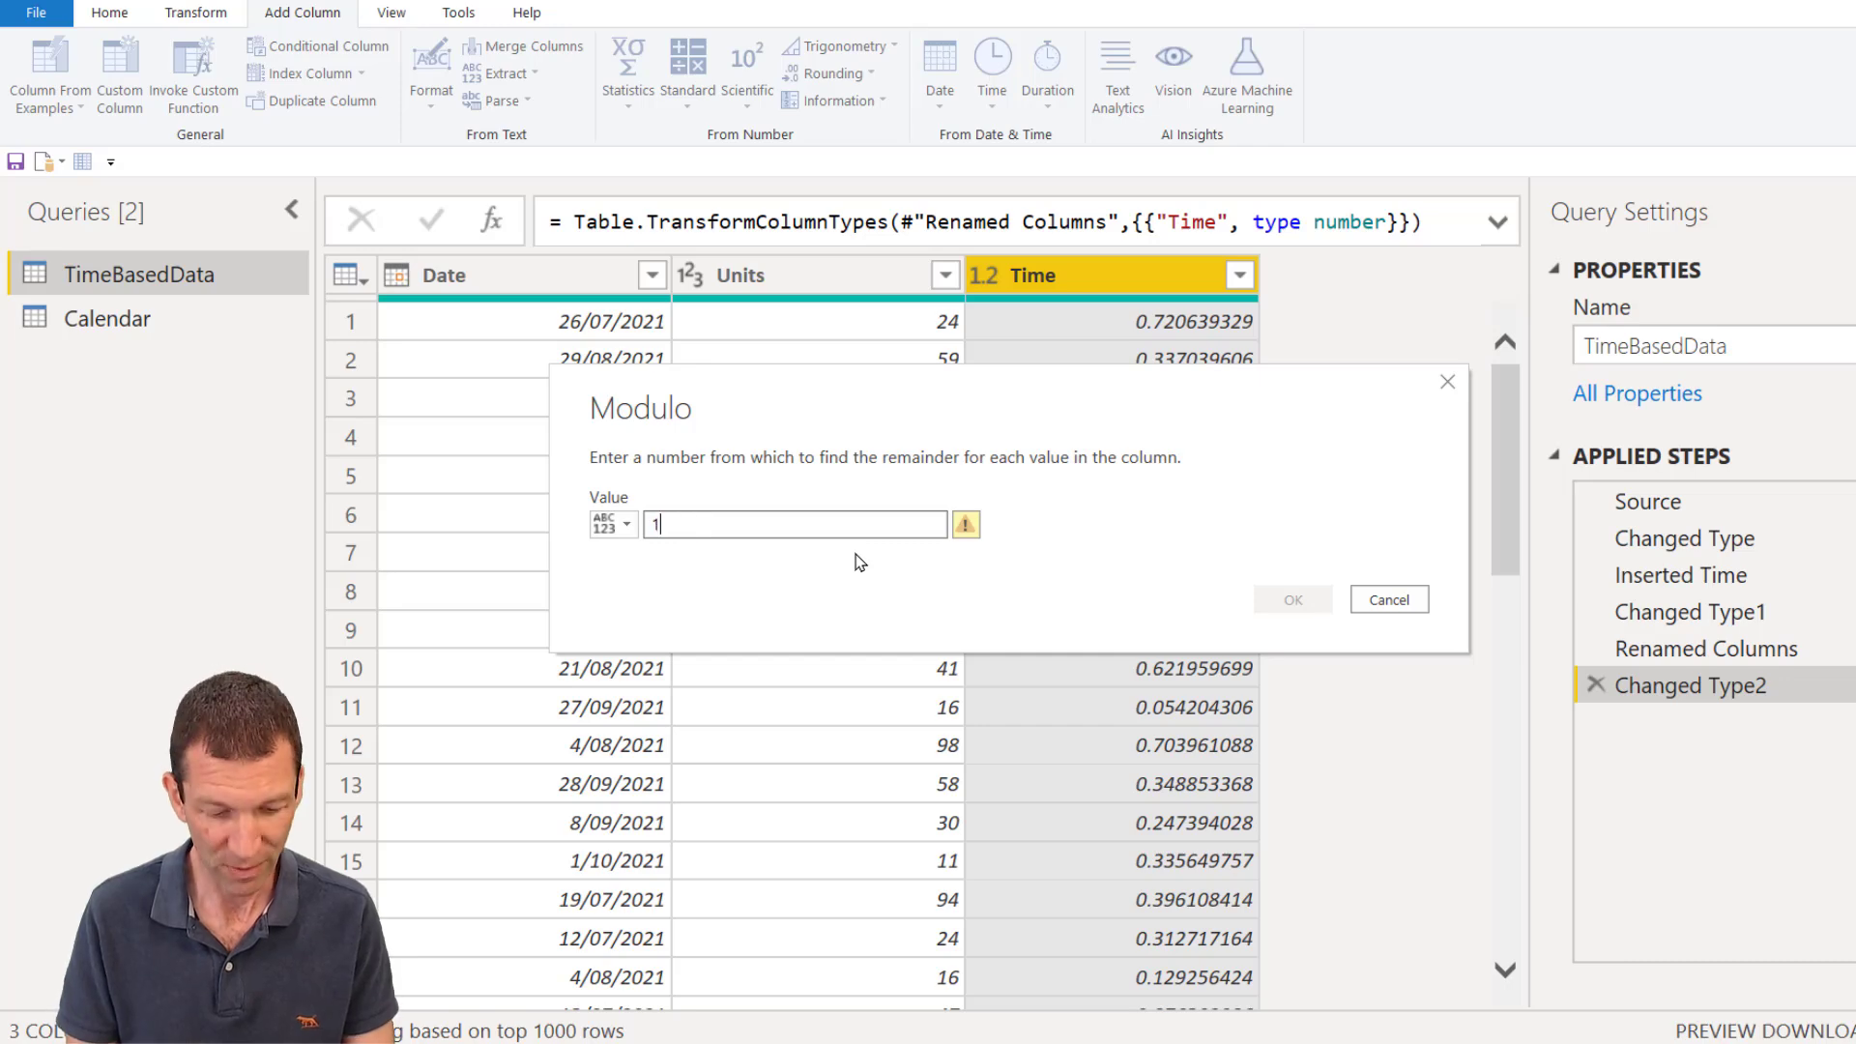
# Step: Add the Modulo column, correct its formula to Number.Mod([Time], 1/1440), and select it with Time
pyautogui.write('440')
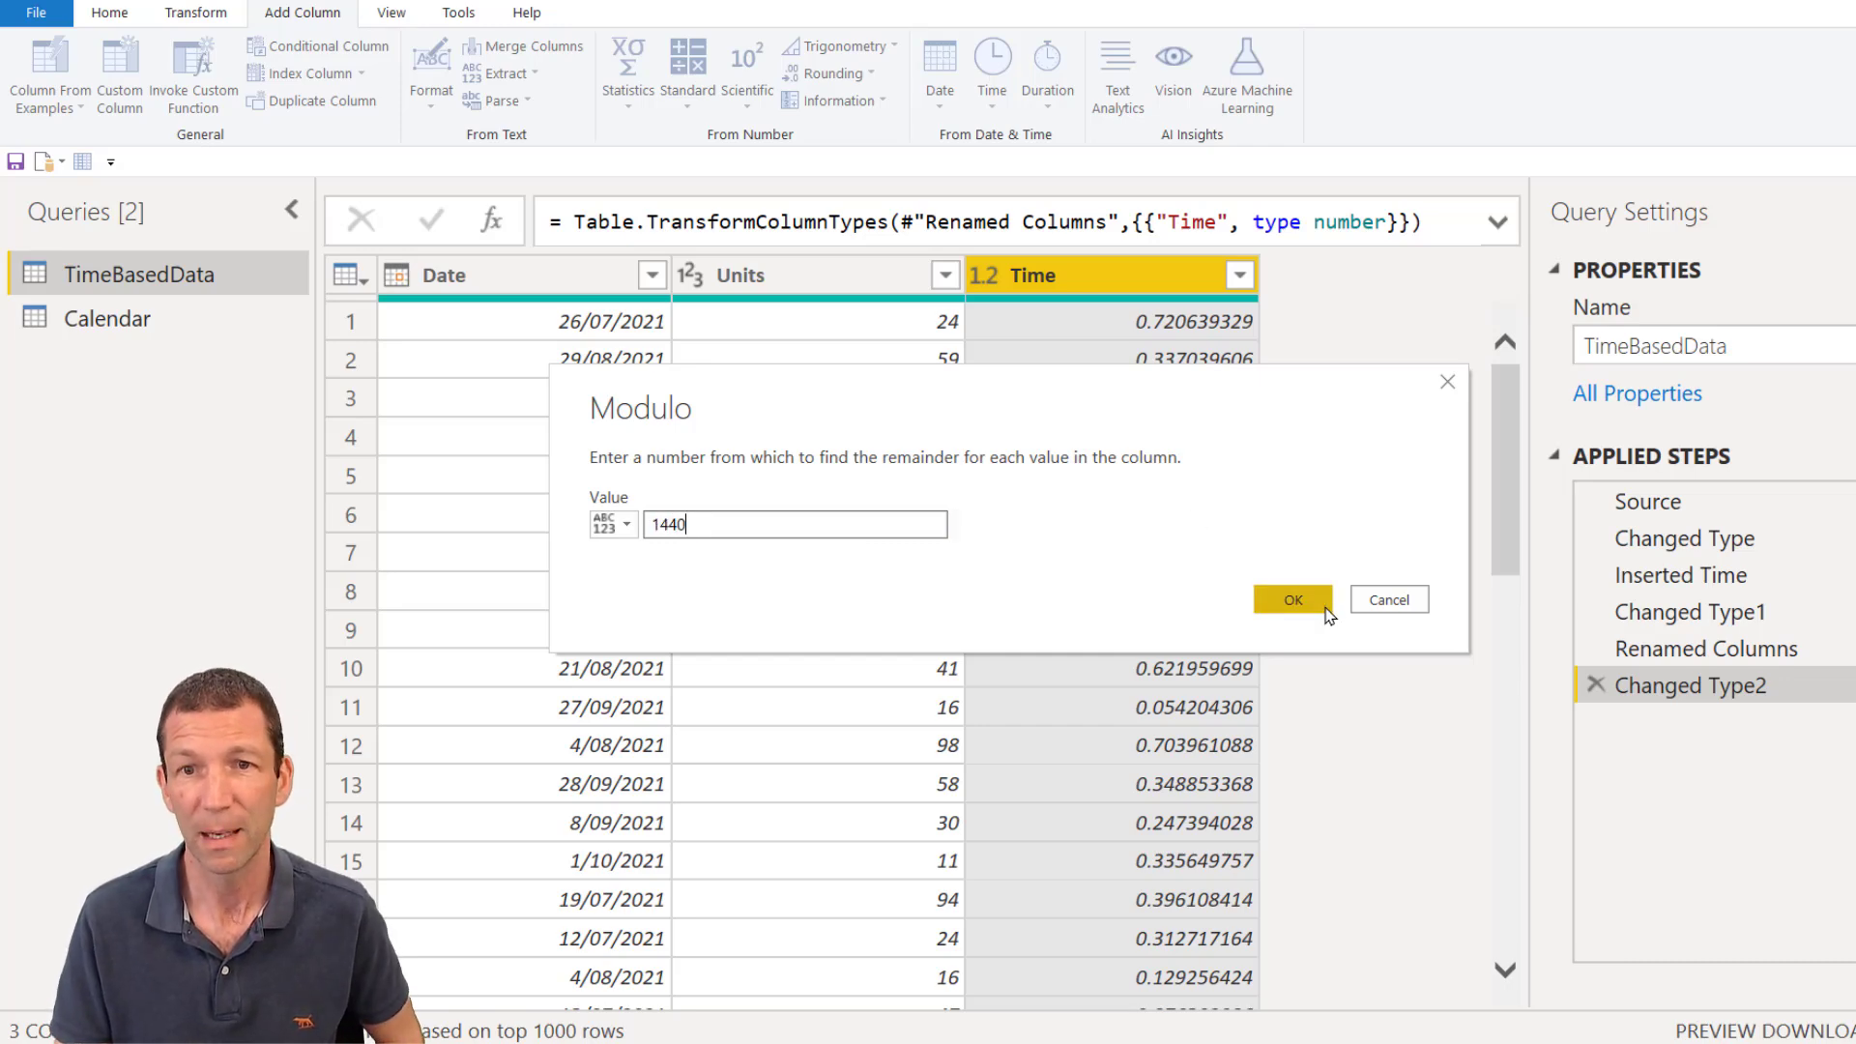
pyautogui.click(1298, 600)
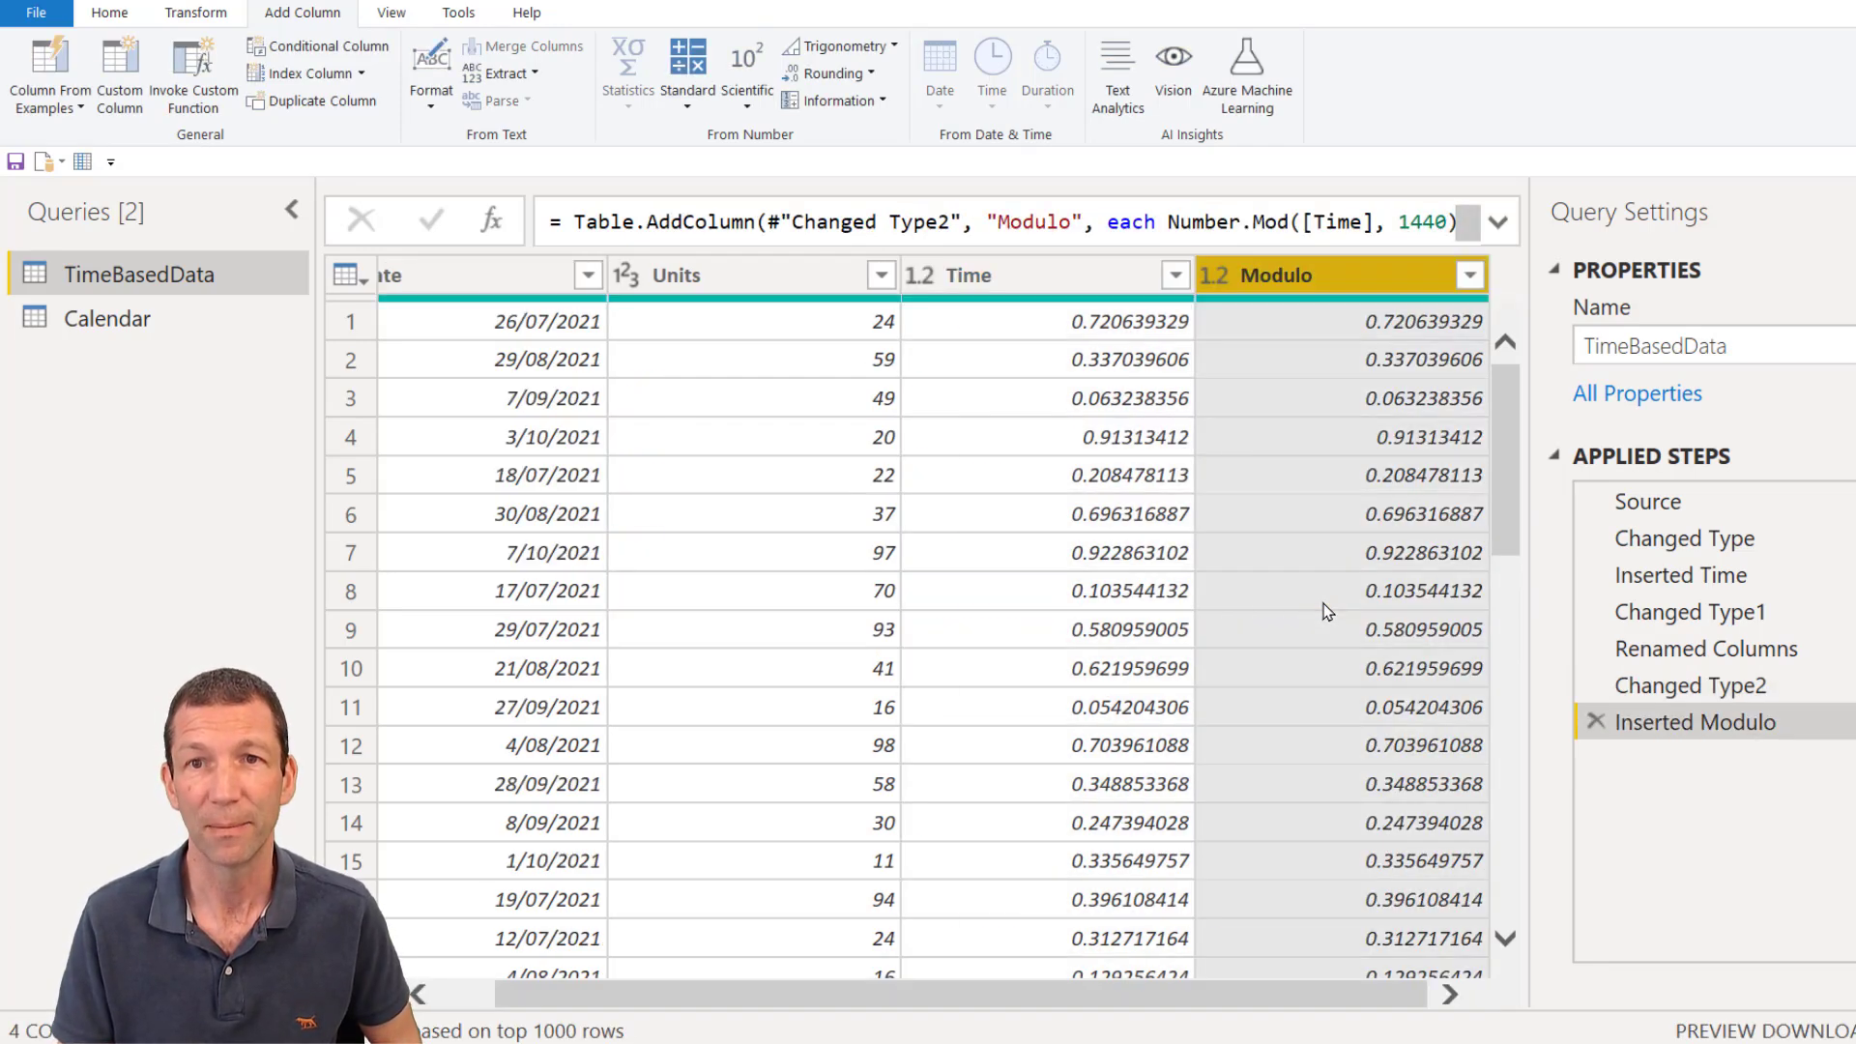
pyautogui.click(1497, 222)
pyautogui.click(1402, 221)
pyautogui.write('1/1')
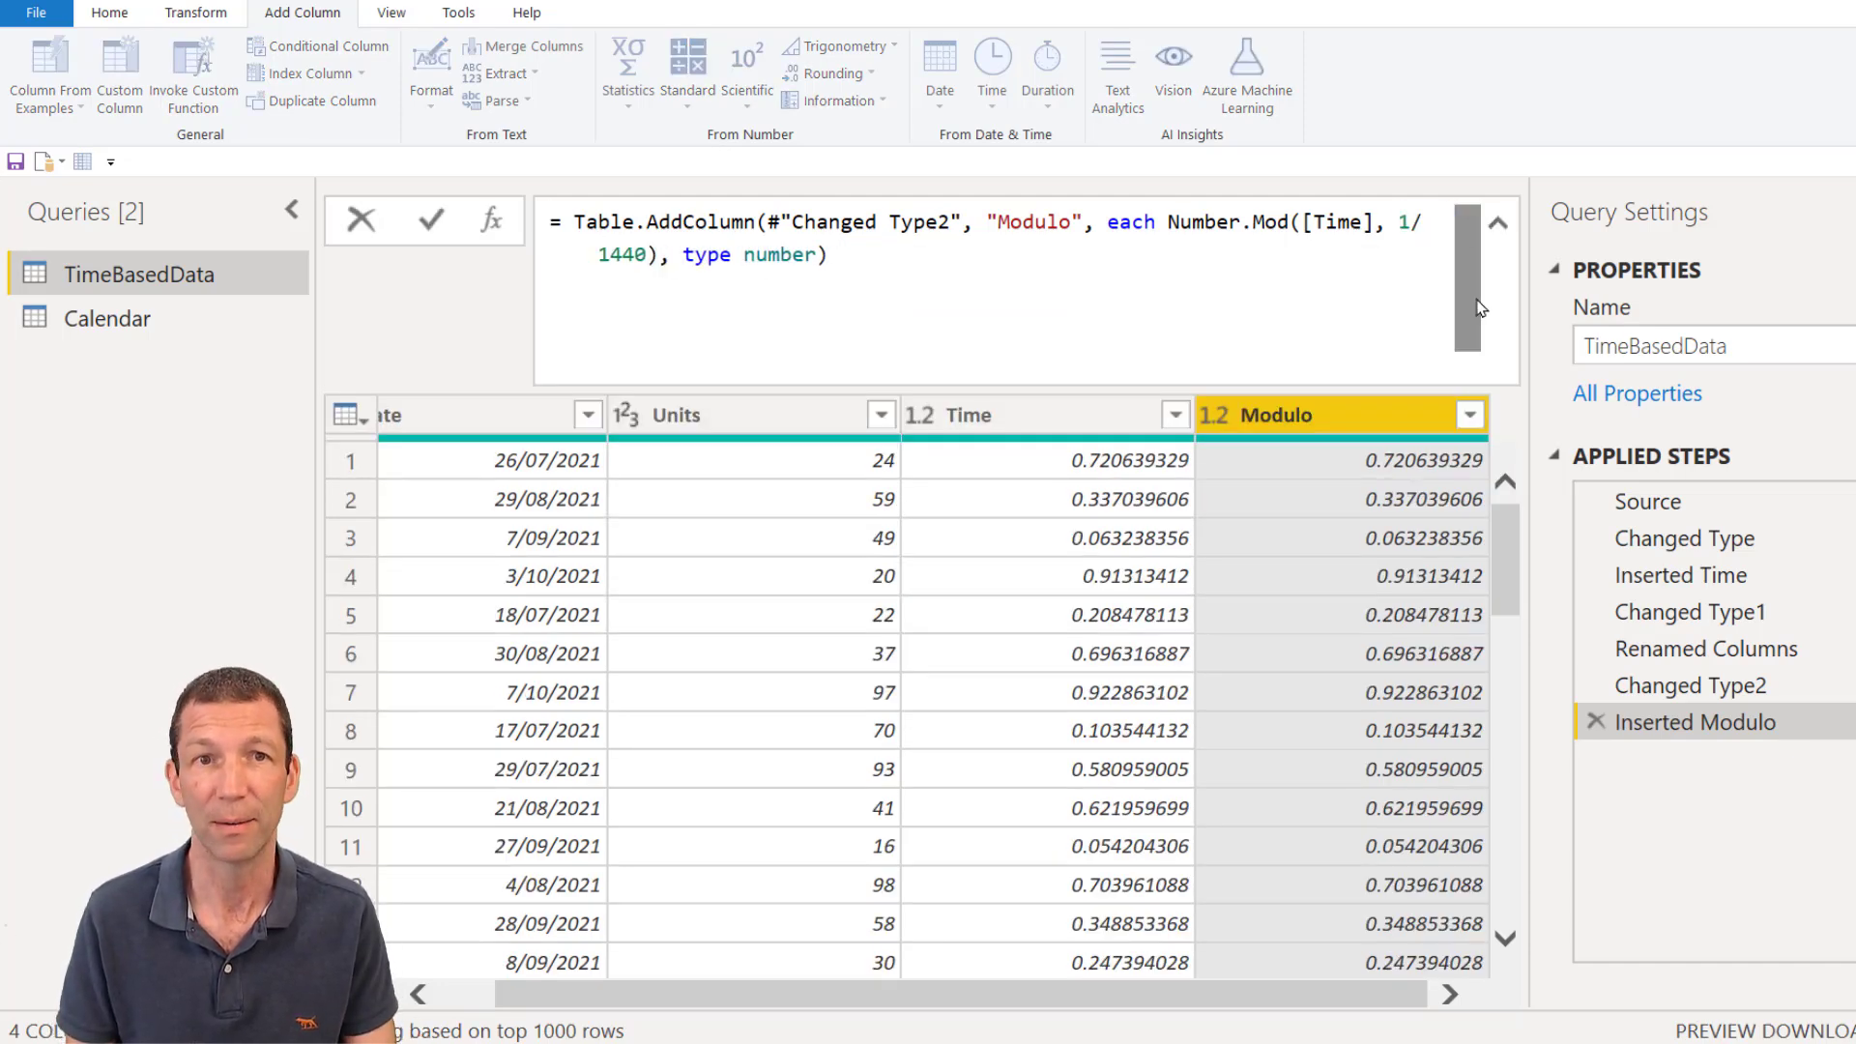
pyautogui.press('Return')
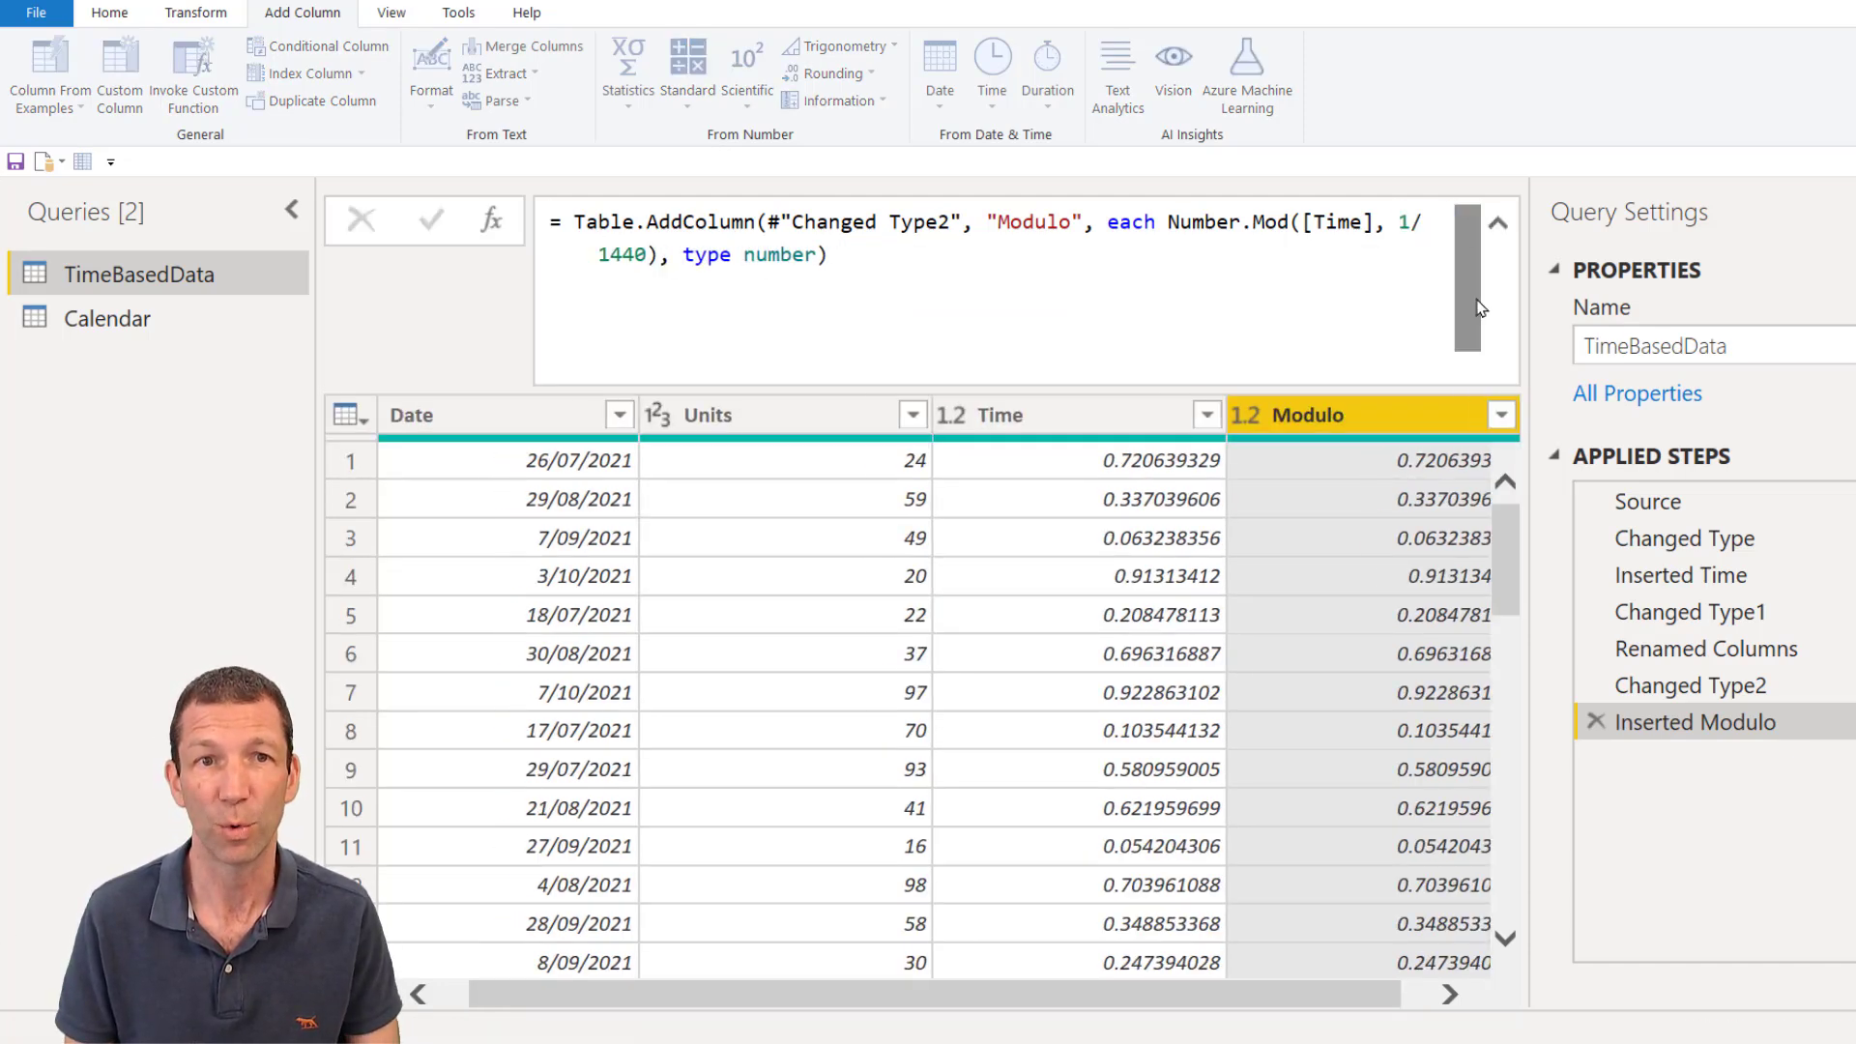
pyautogui.moveTo(1215, 1000); pyautogui.dragTo(1241, 1001)
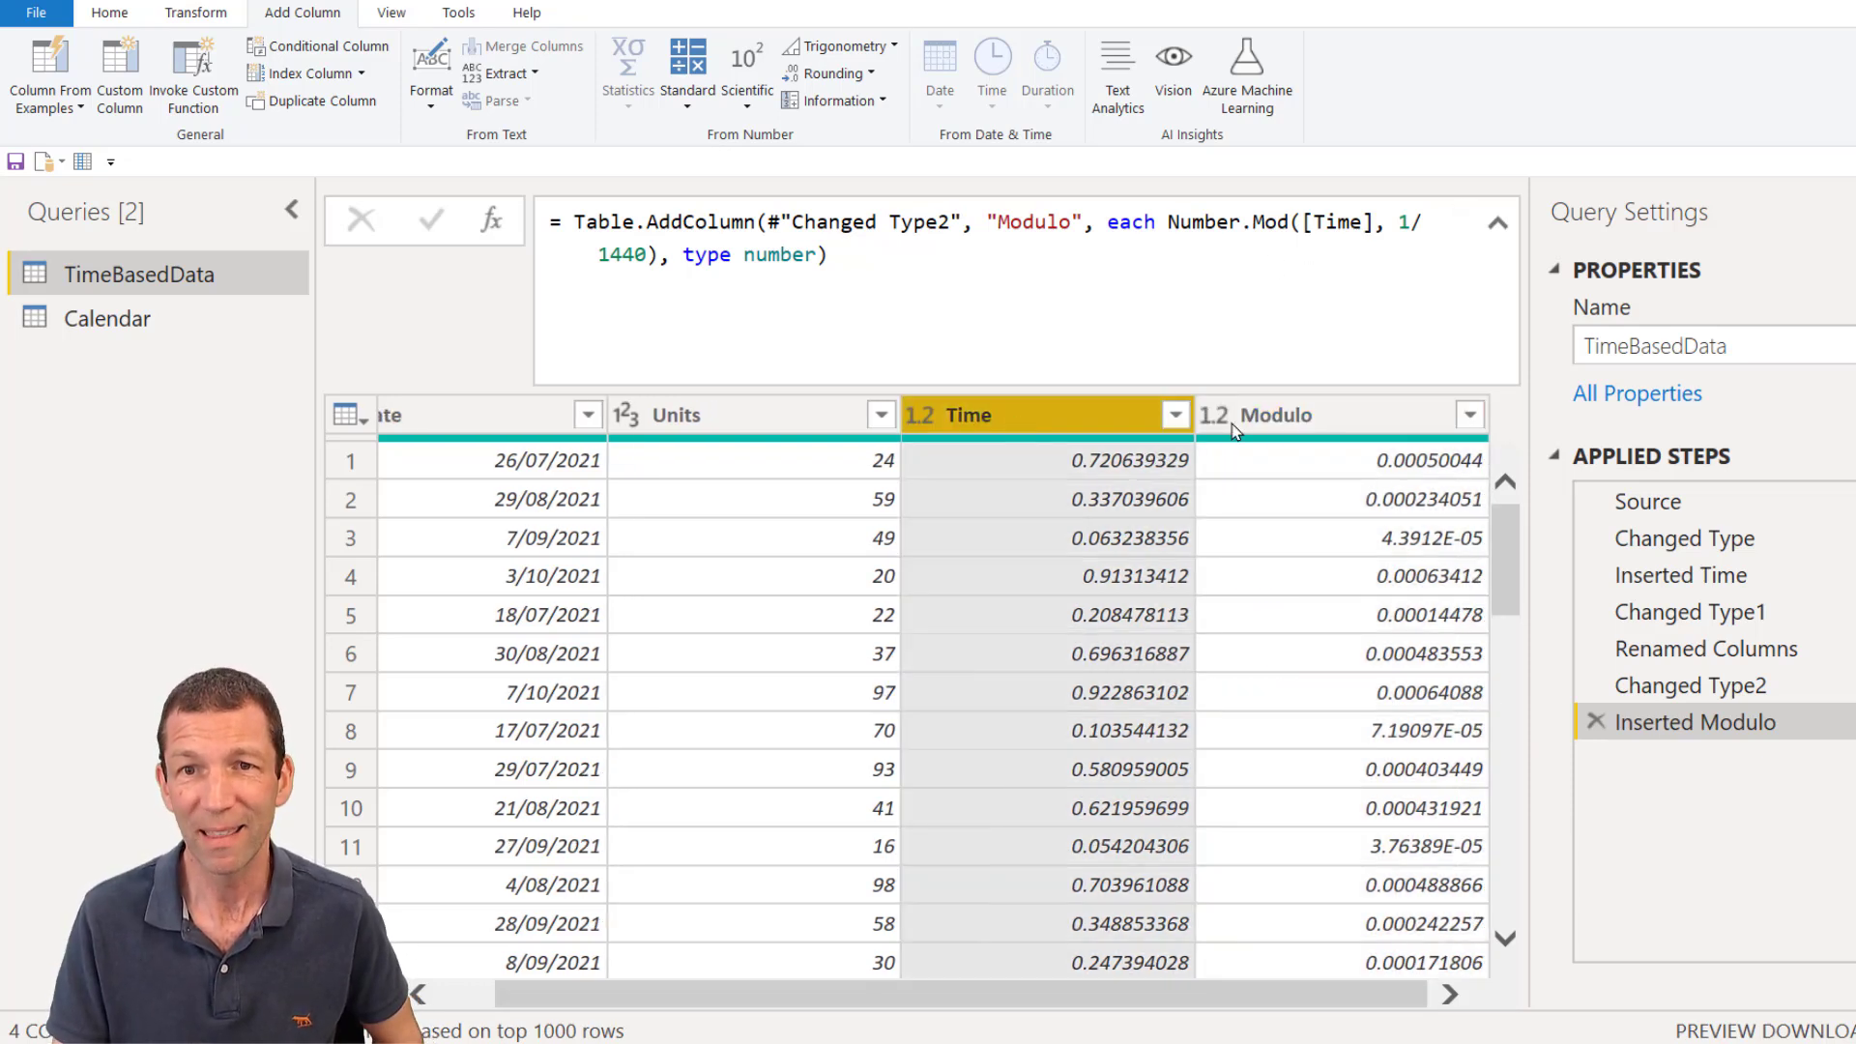
pyautogui.keyDown('ctrl'); pyautogui.click(1351, 418); pyautogui.keyUp('ctrl')
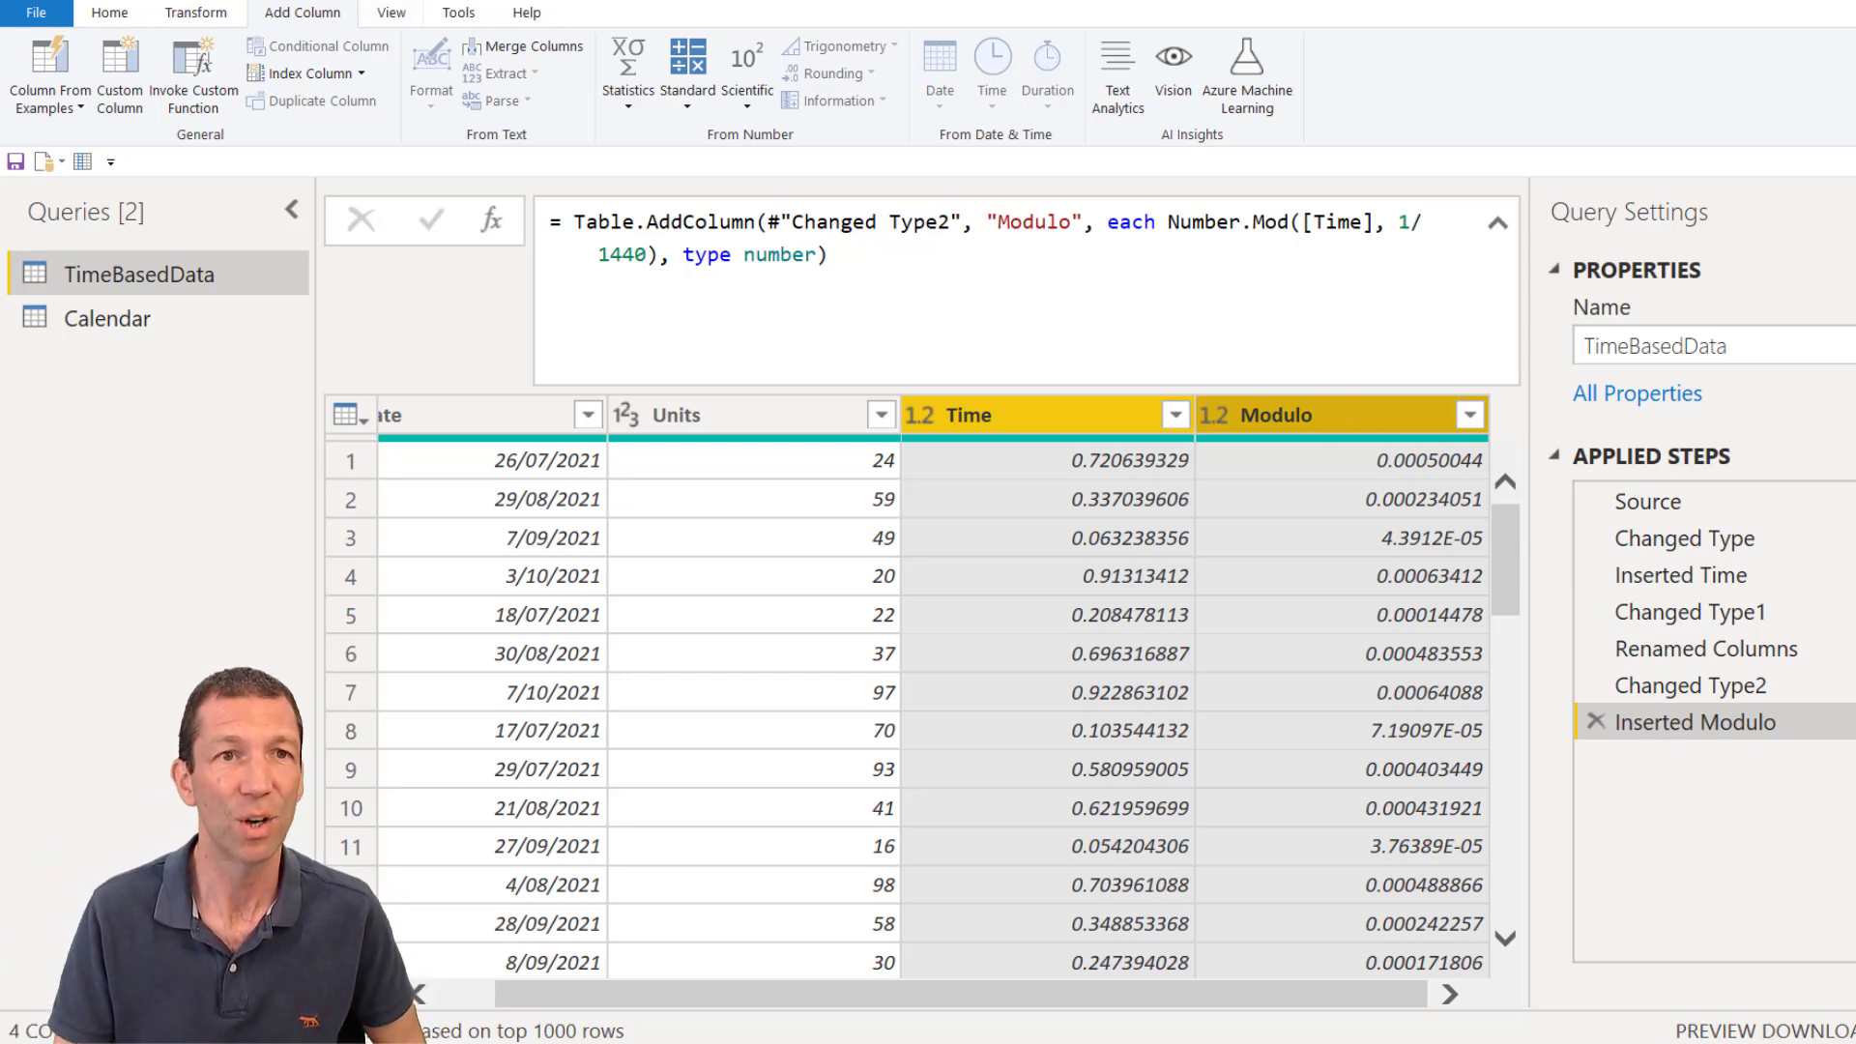
# Step: Add a Subtraction column of Time minus Modulo
pyautogui.click(685, 112)
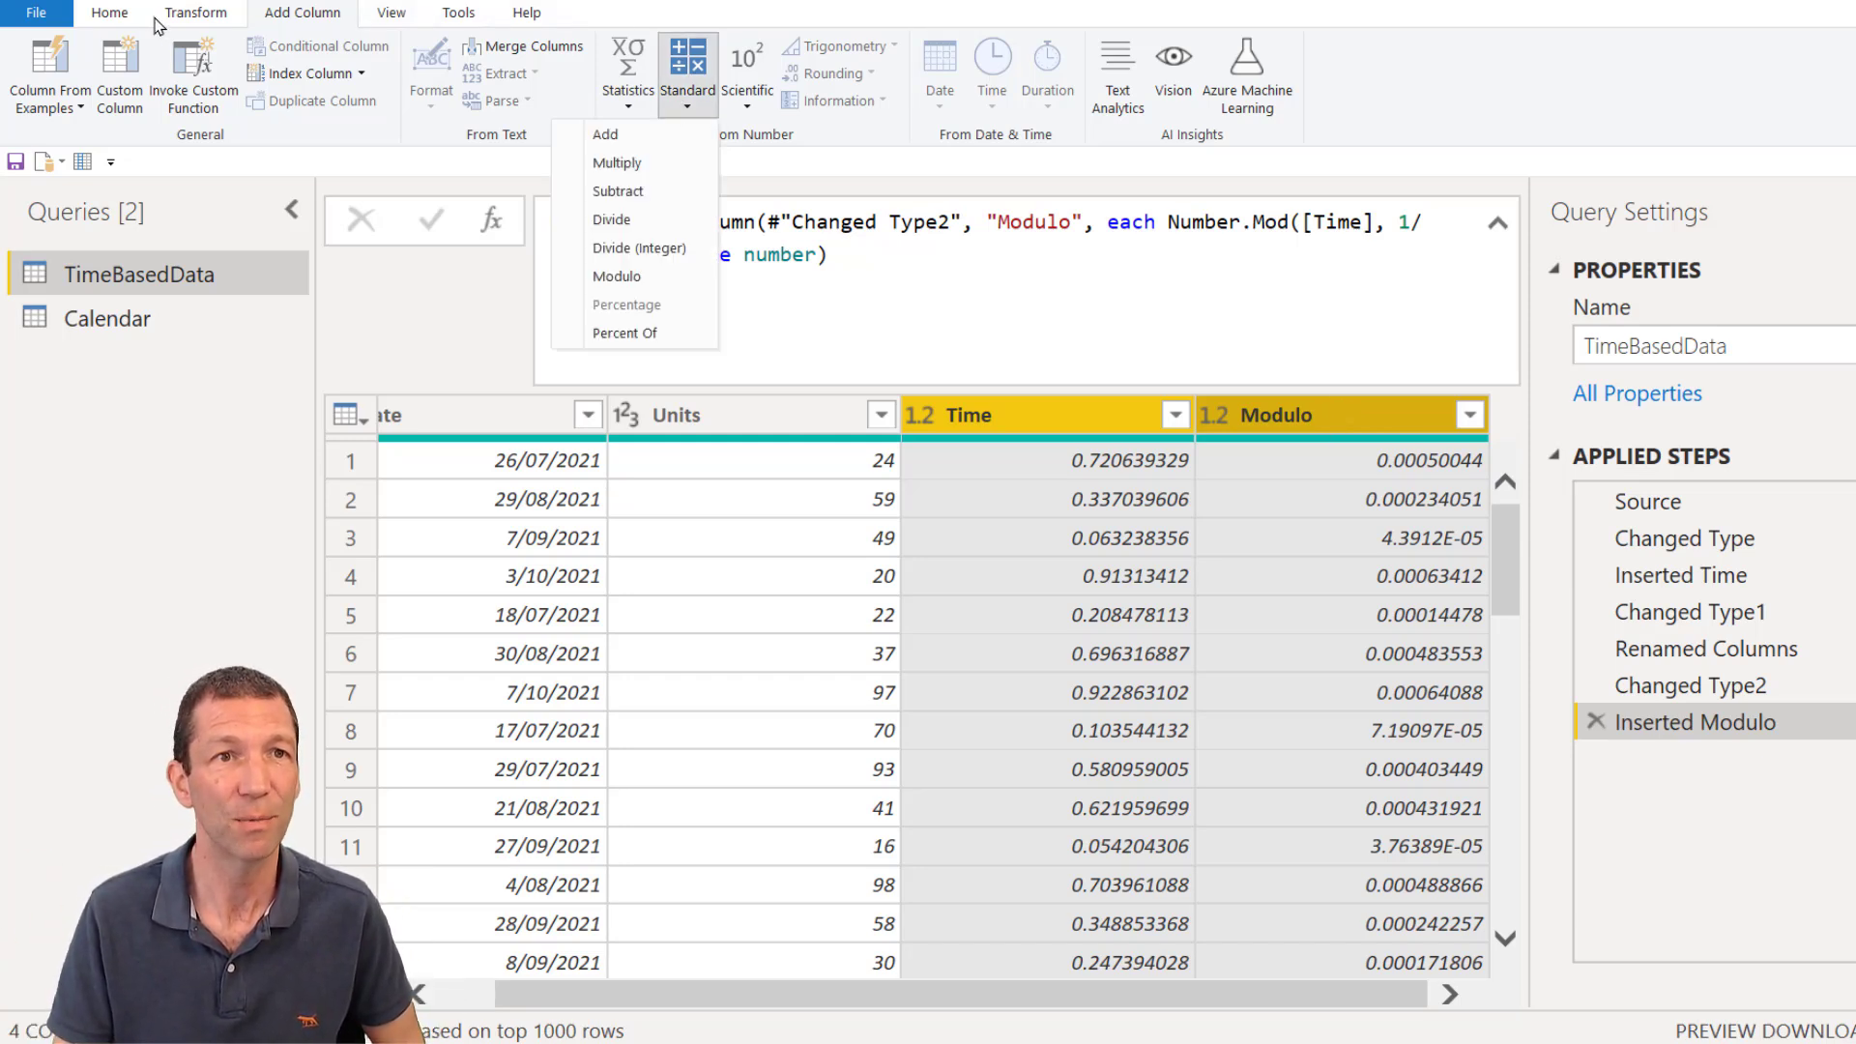
pyautogui.click(195, 13)
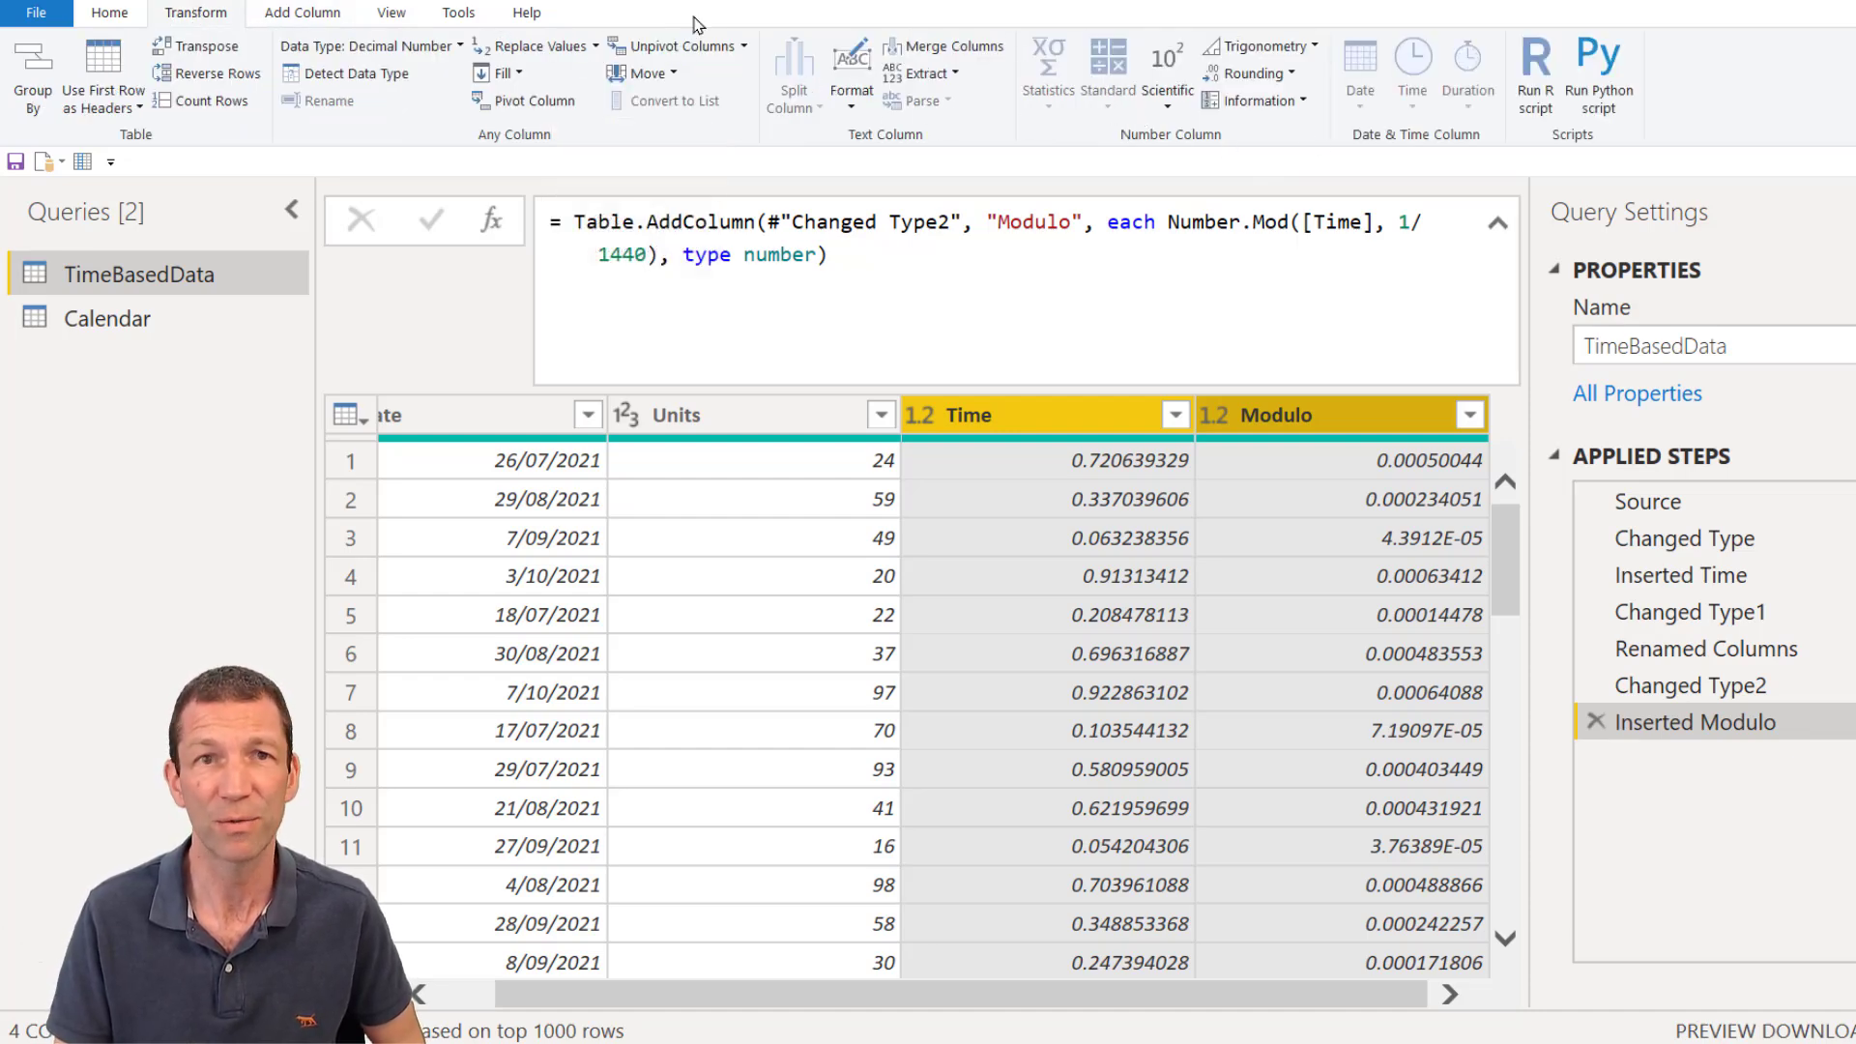
pyautogui.click(299, 14)
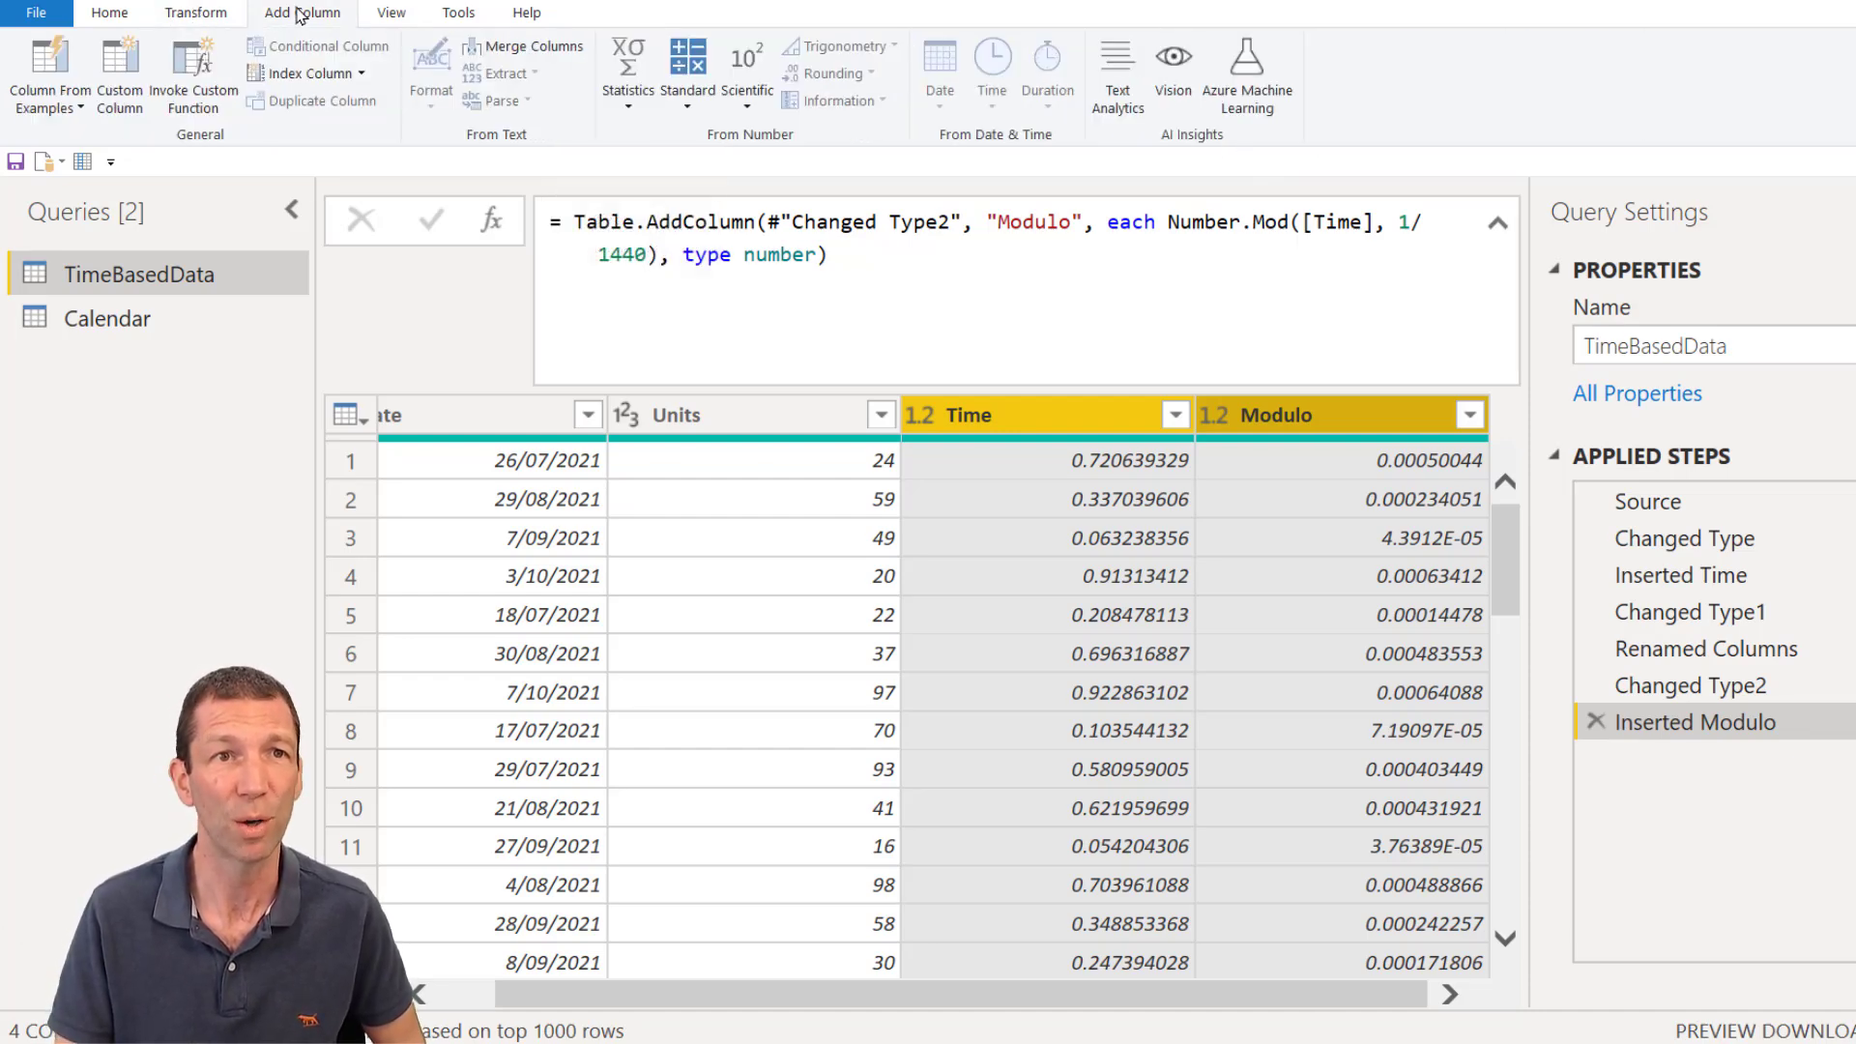
pyautogui.click(687, 106)
pyautogui.click(633, 192)
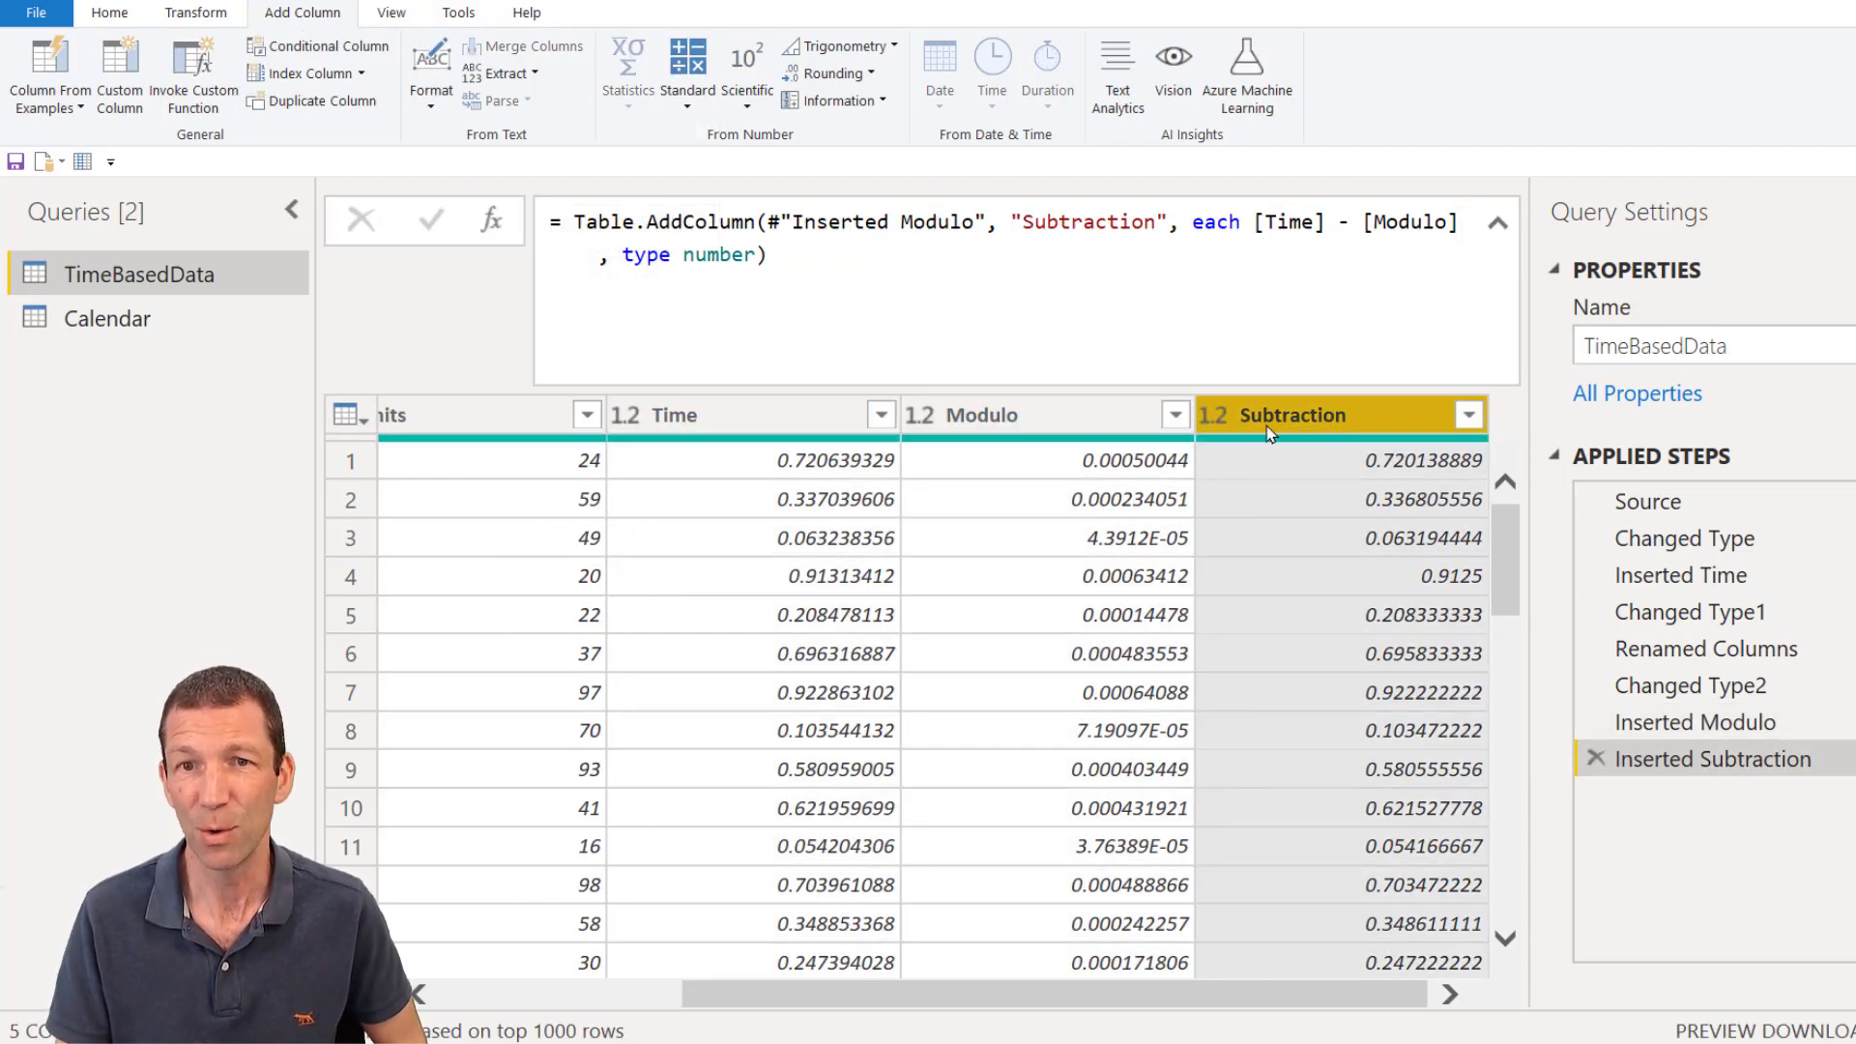
# Step: Set both the Subtraction and Time columns to the Time type
pyautogui.click(1212, 415)
pyautogui.click(923, 543)
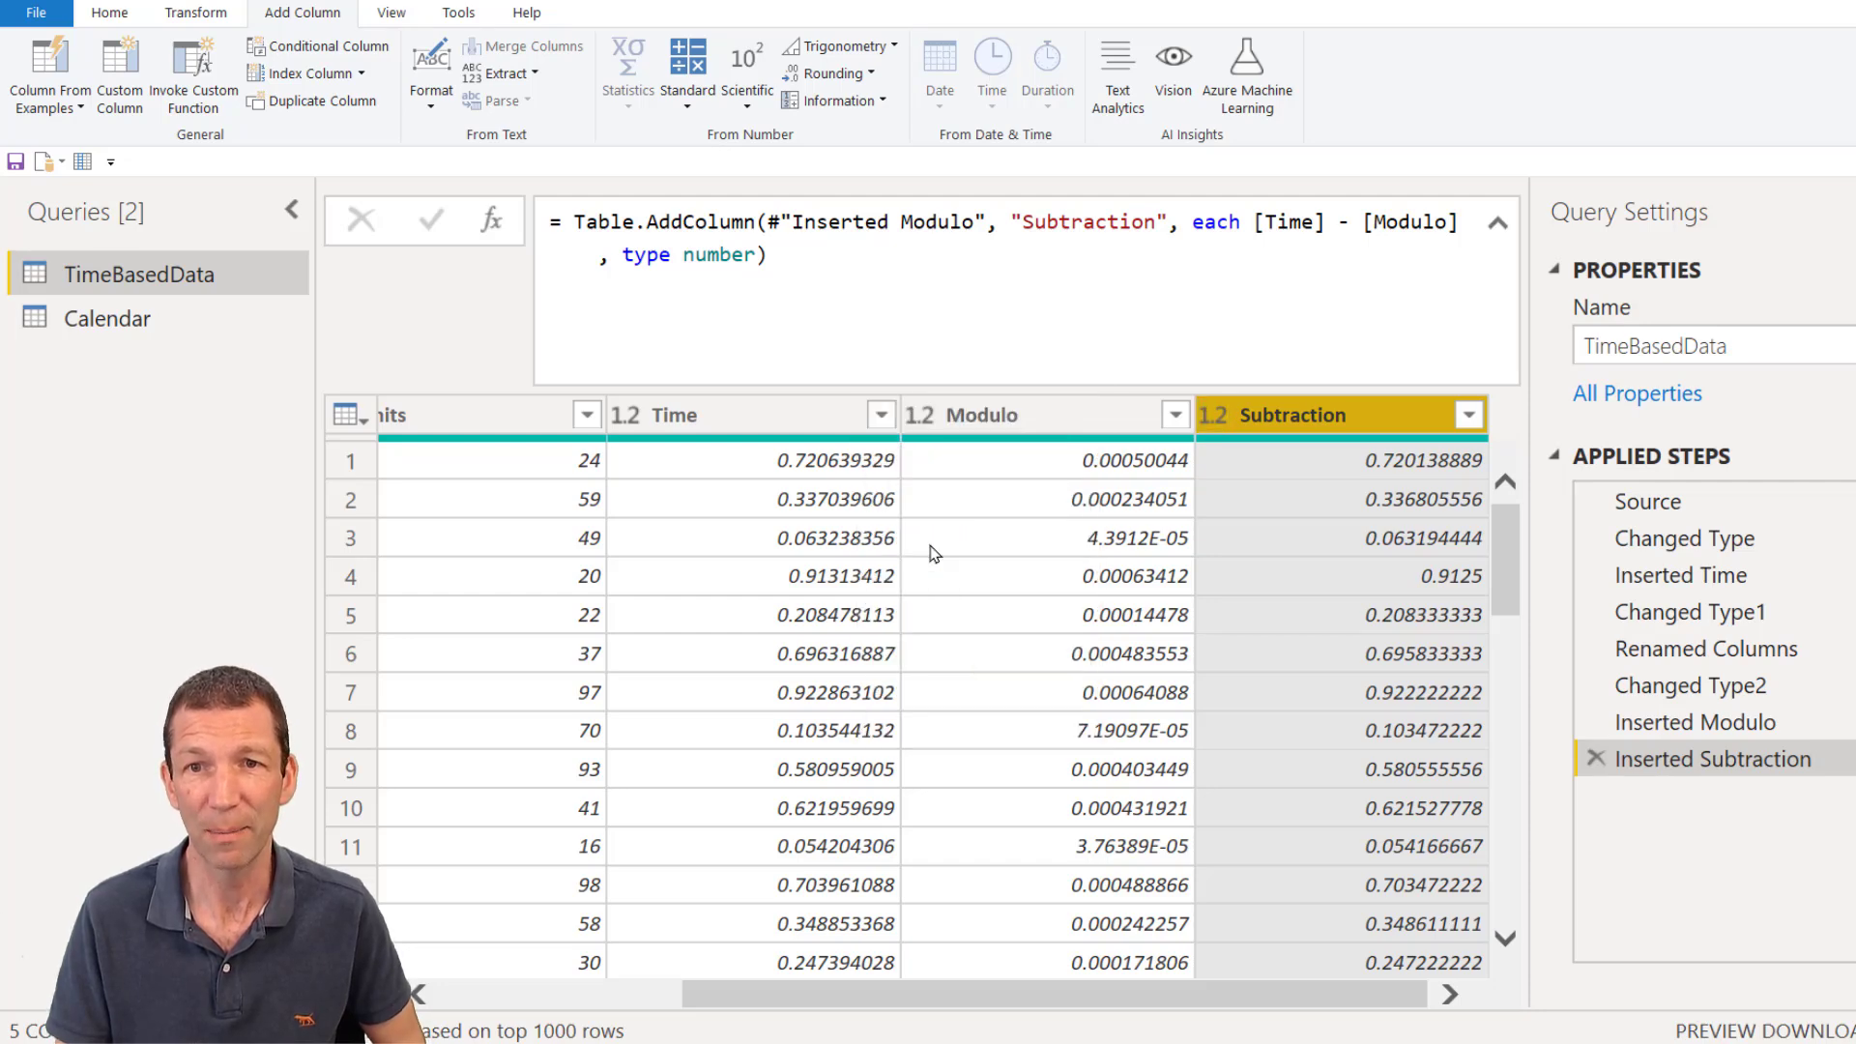
pyautogui.click(1421, 461)
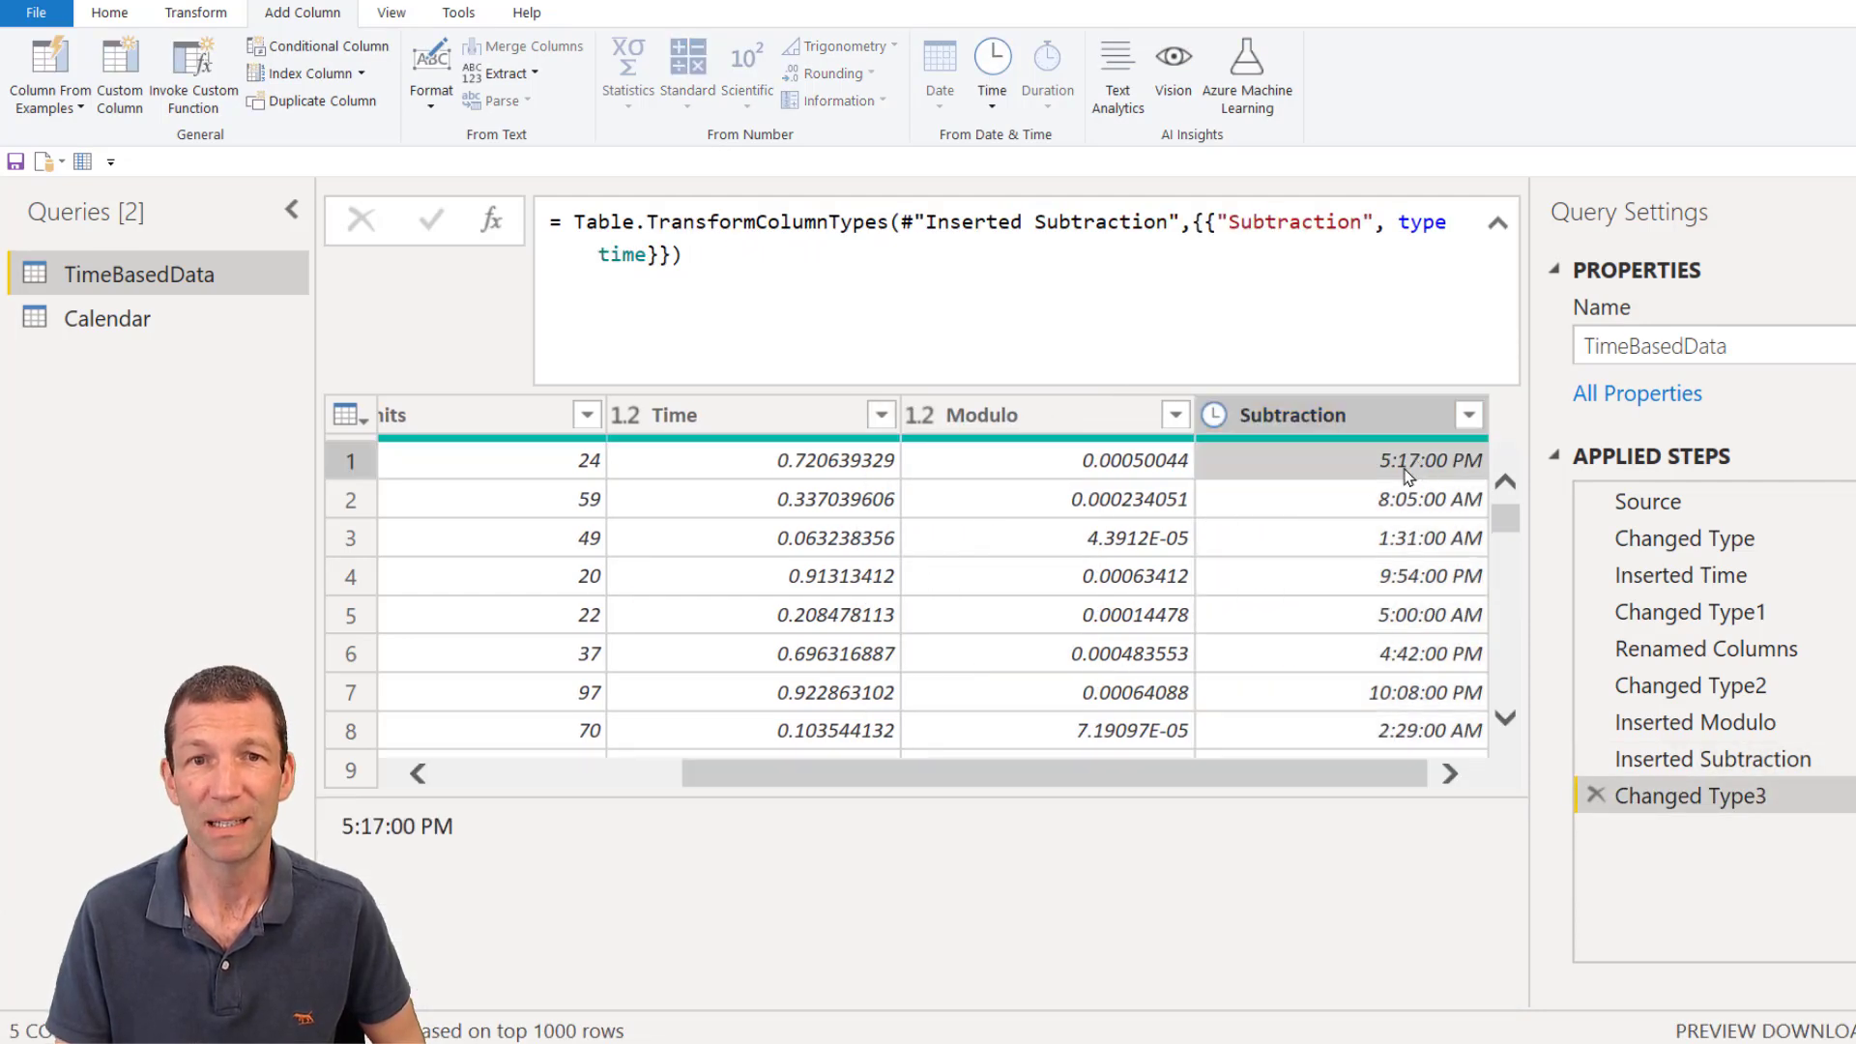
pyautogui.click(625, 415)
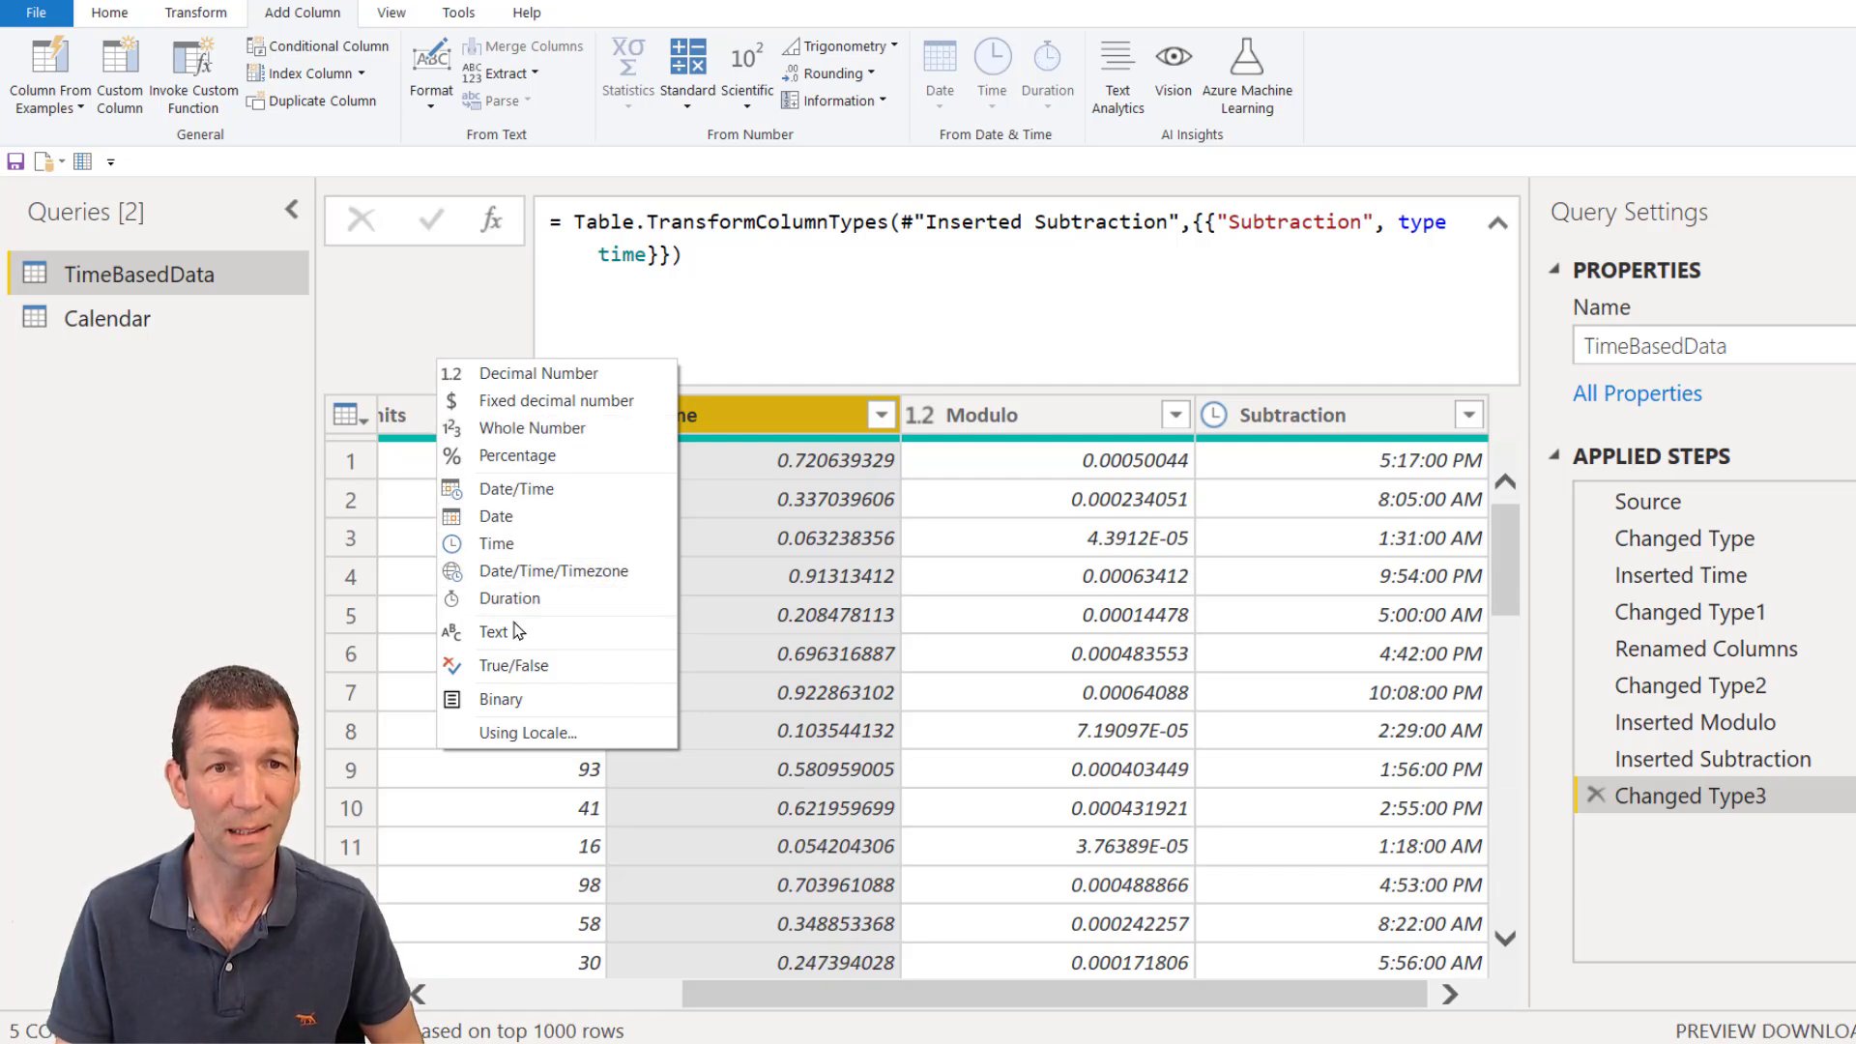
pyautogui.click(524, 544)
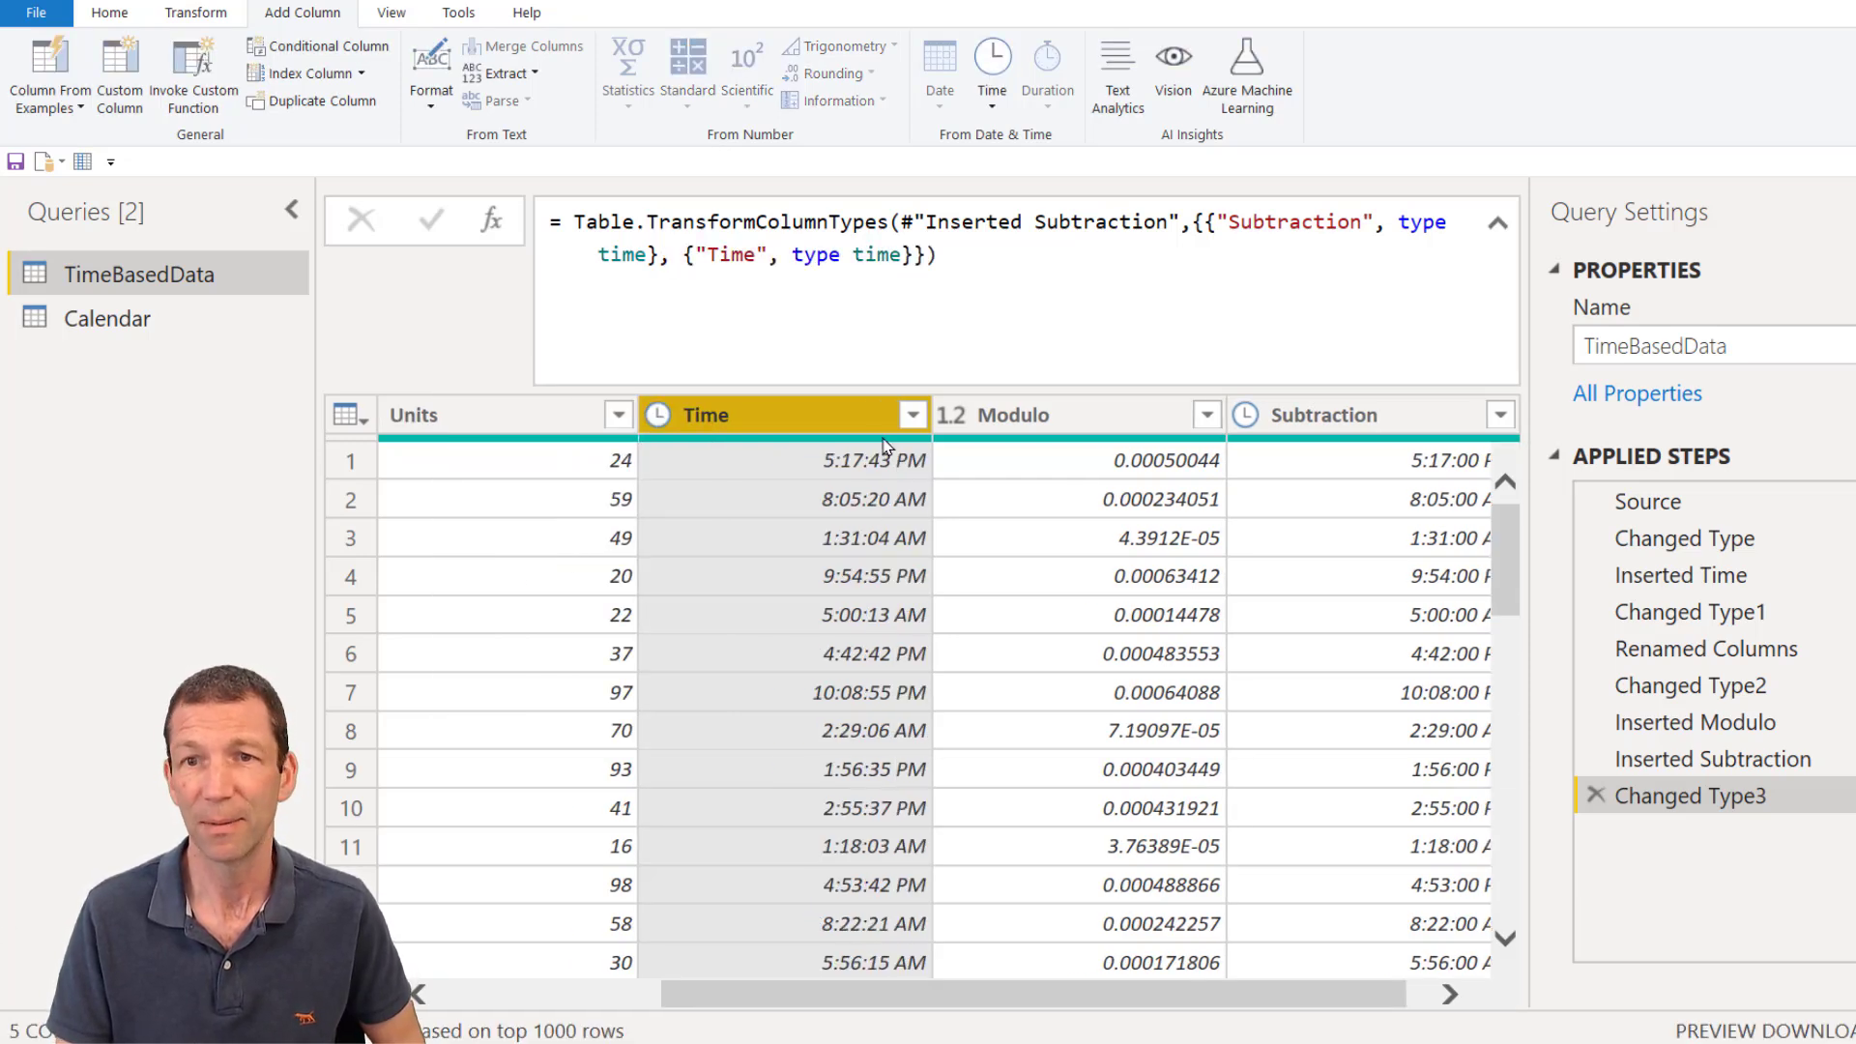
# Step: Remove the Modulo column
pyautogui.hscroll(1, 1063, 995)
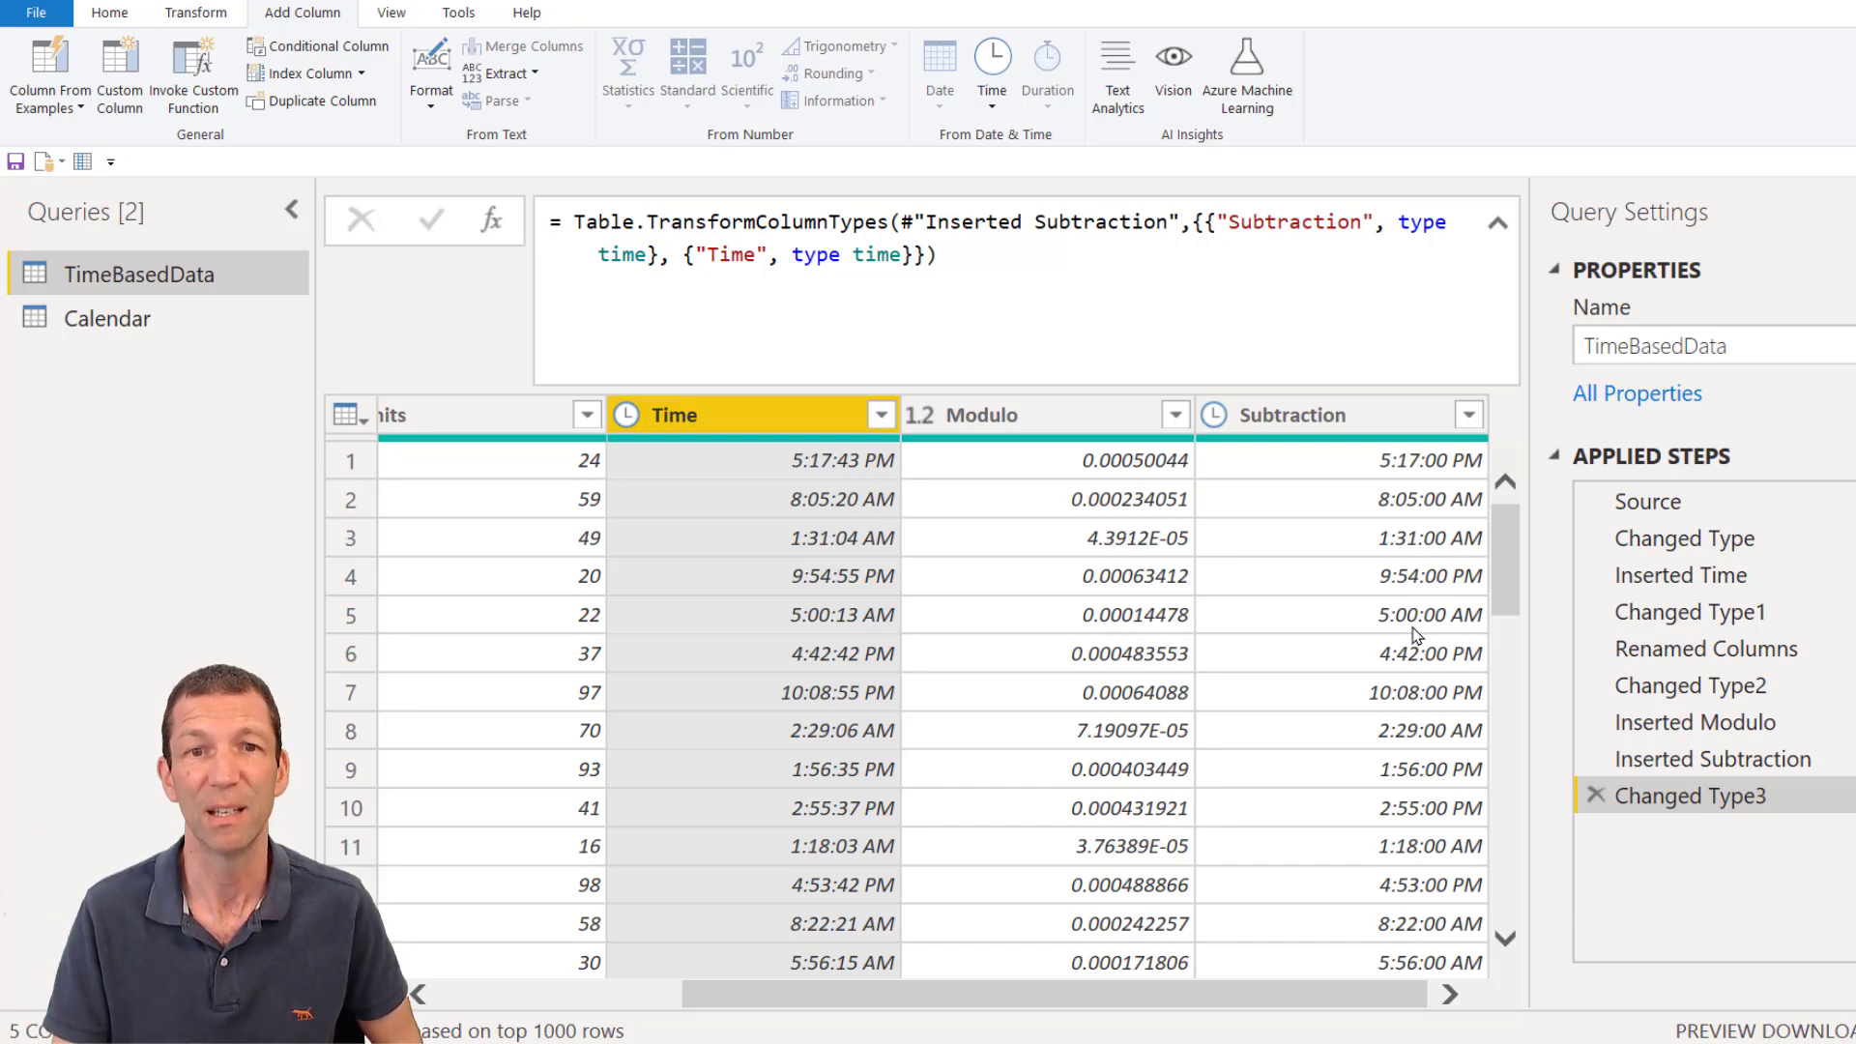
pyautogui.scroll(-2, 1411, 642)
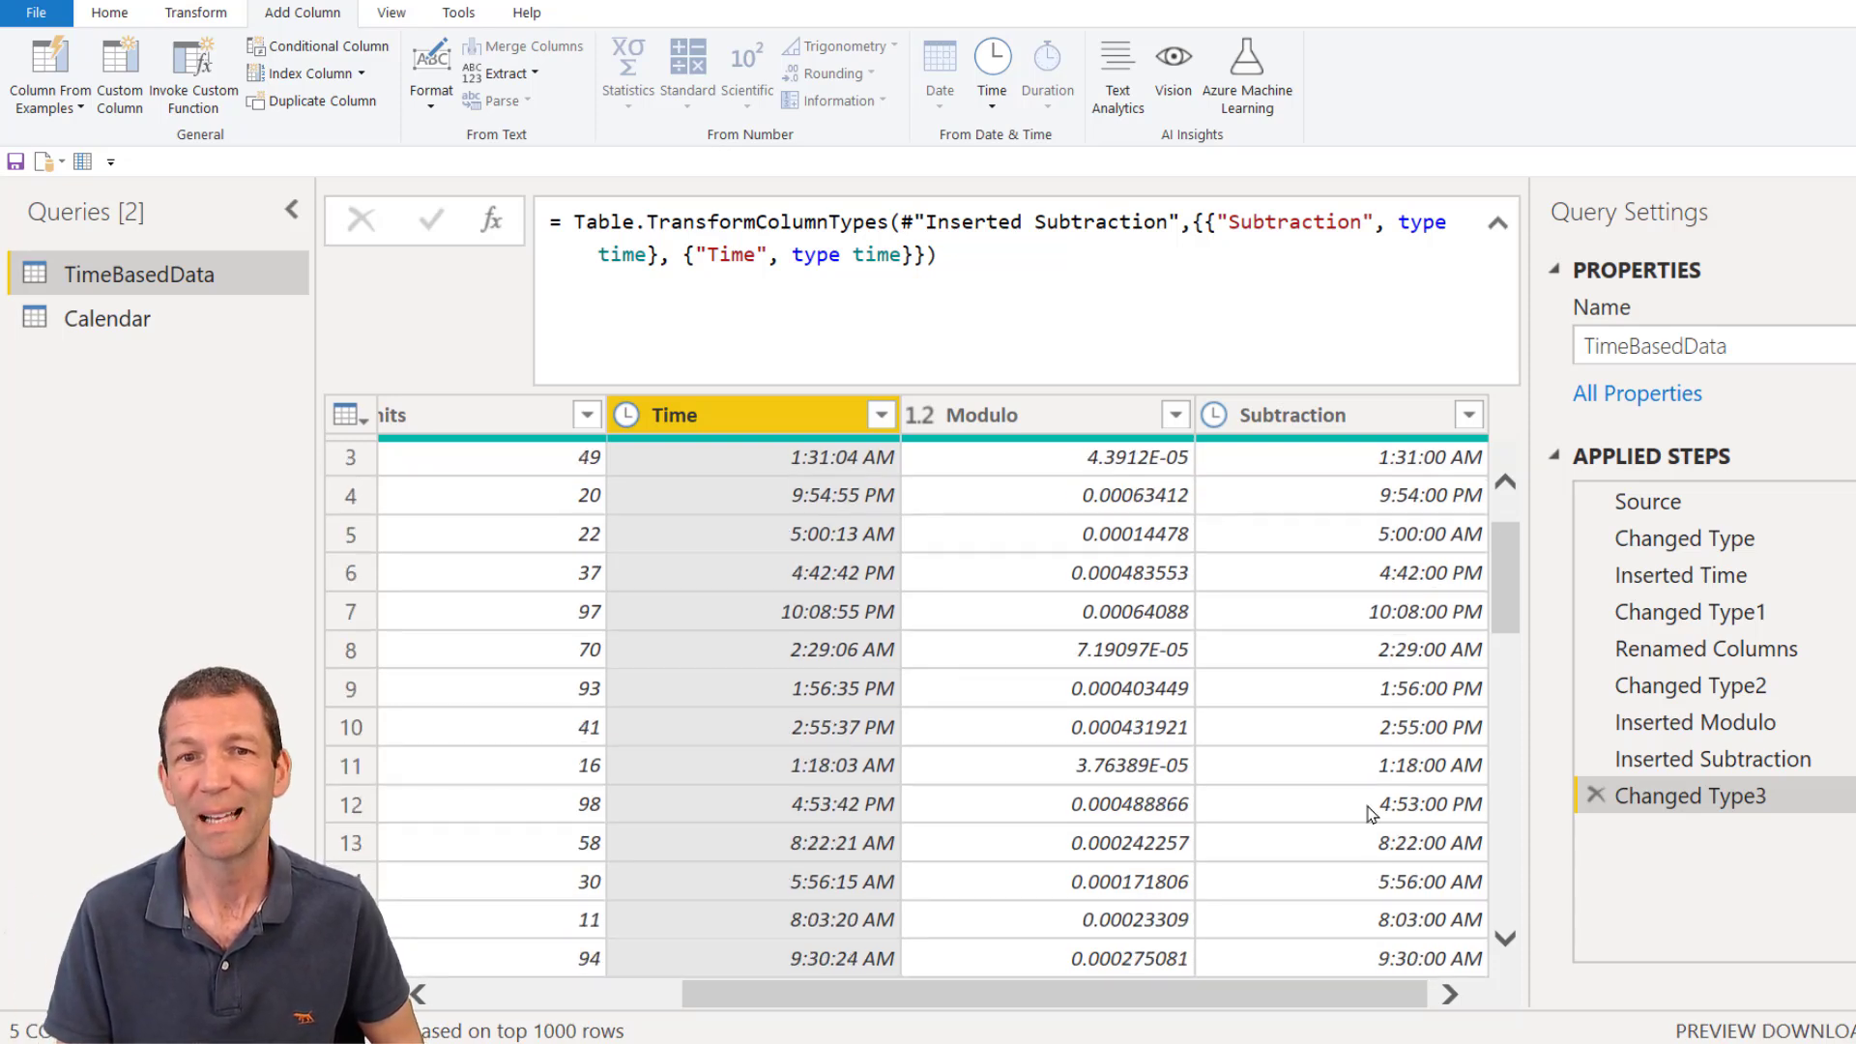
pyautogui.scroll(2, 1371, 814)
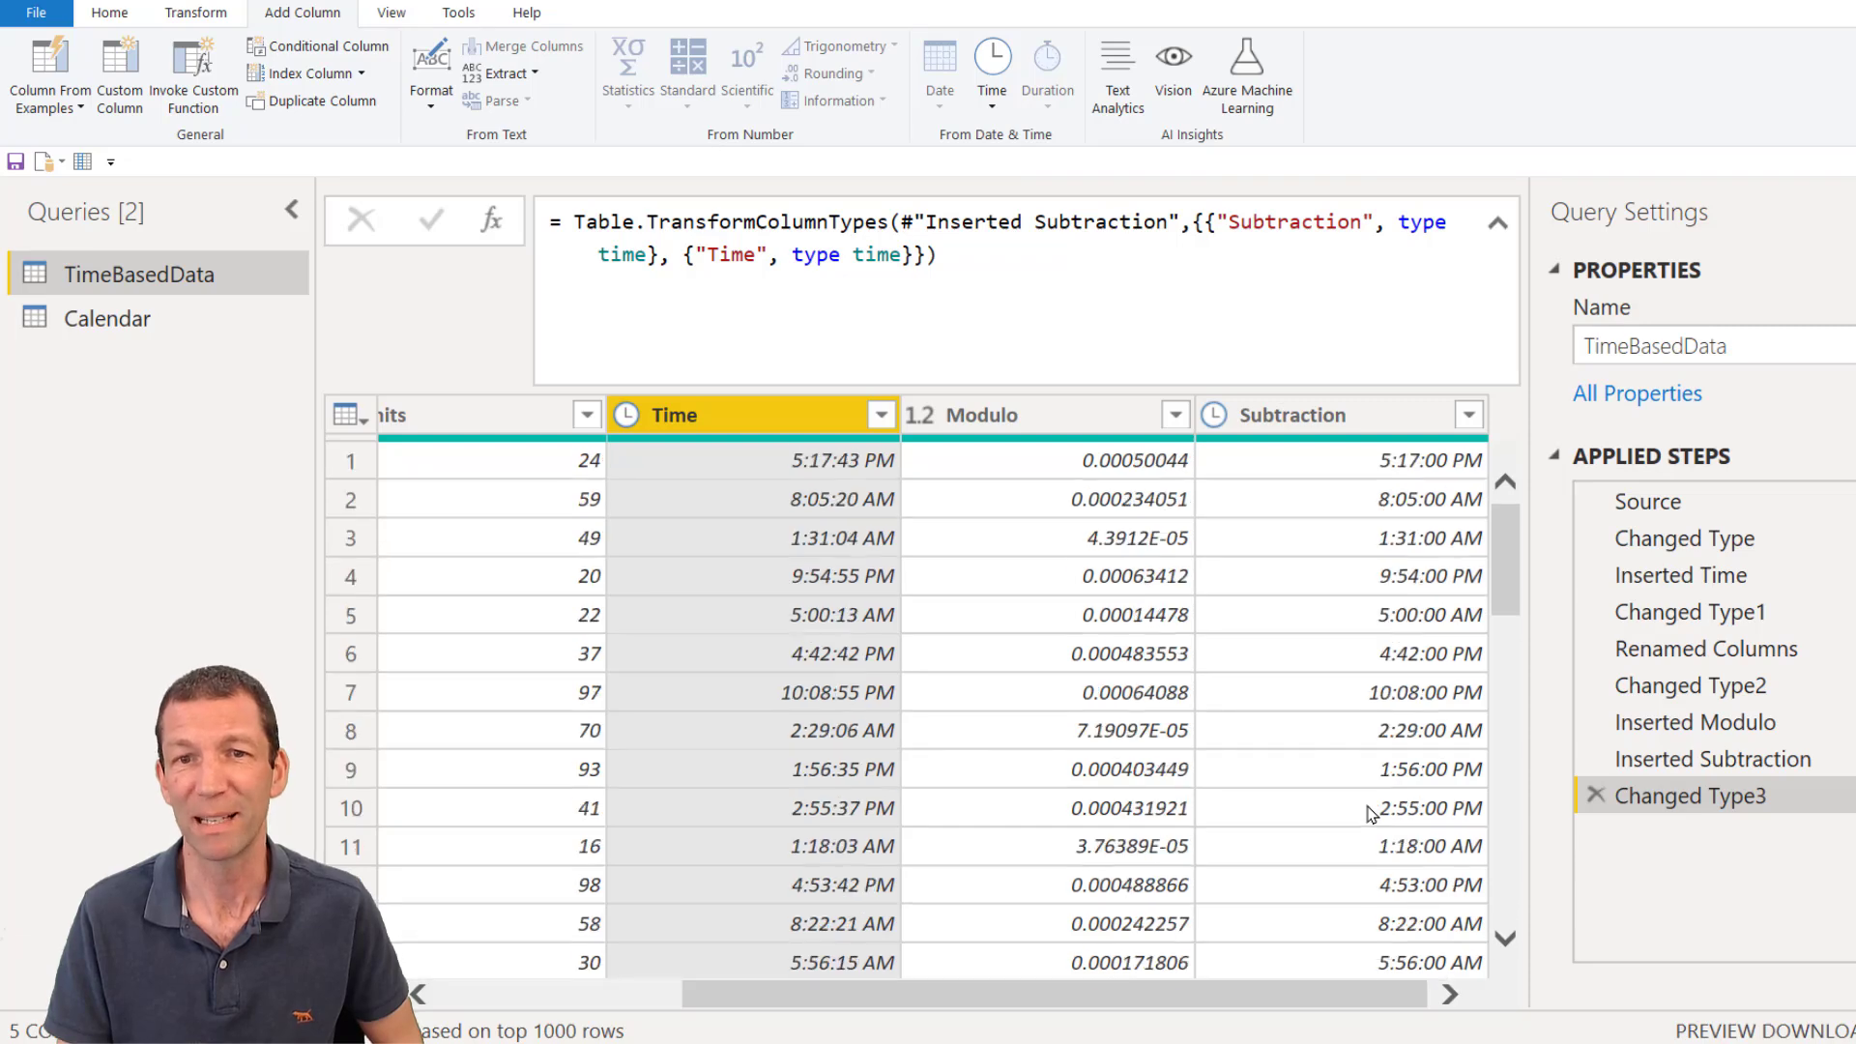
pyautogui.rightClick(1045, 420)
pyautogui.click(823, 400)
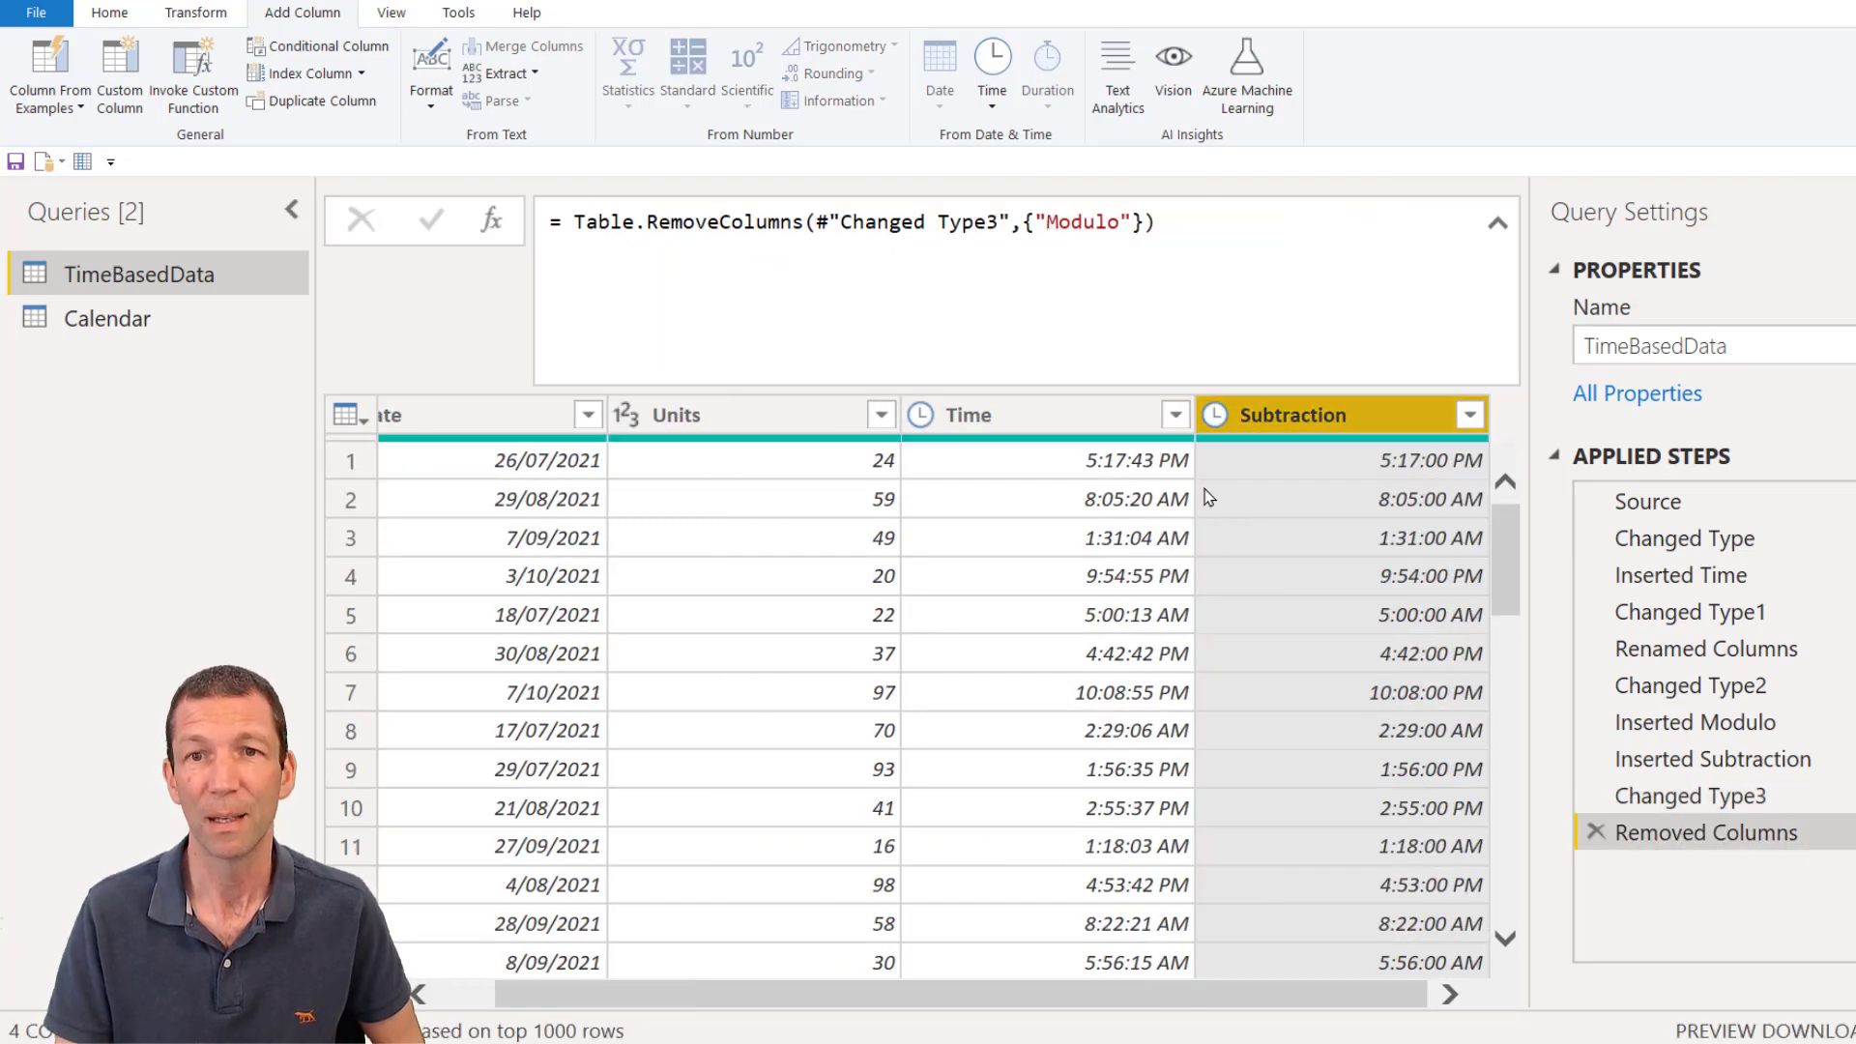
# Step: Start a new column from examples based on the Time column
pyautogui.click(1027, 419)
pyautogui.rightClick(1026, 419)
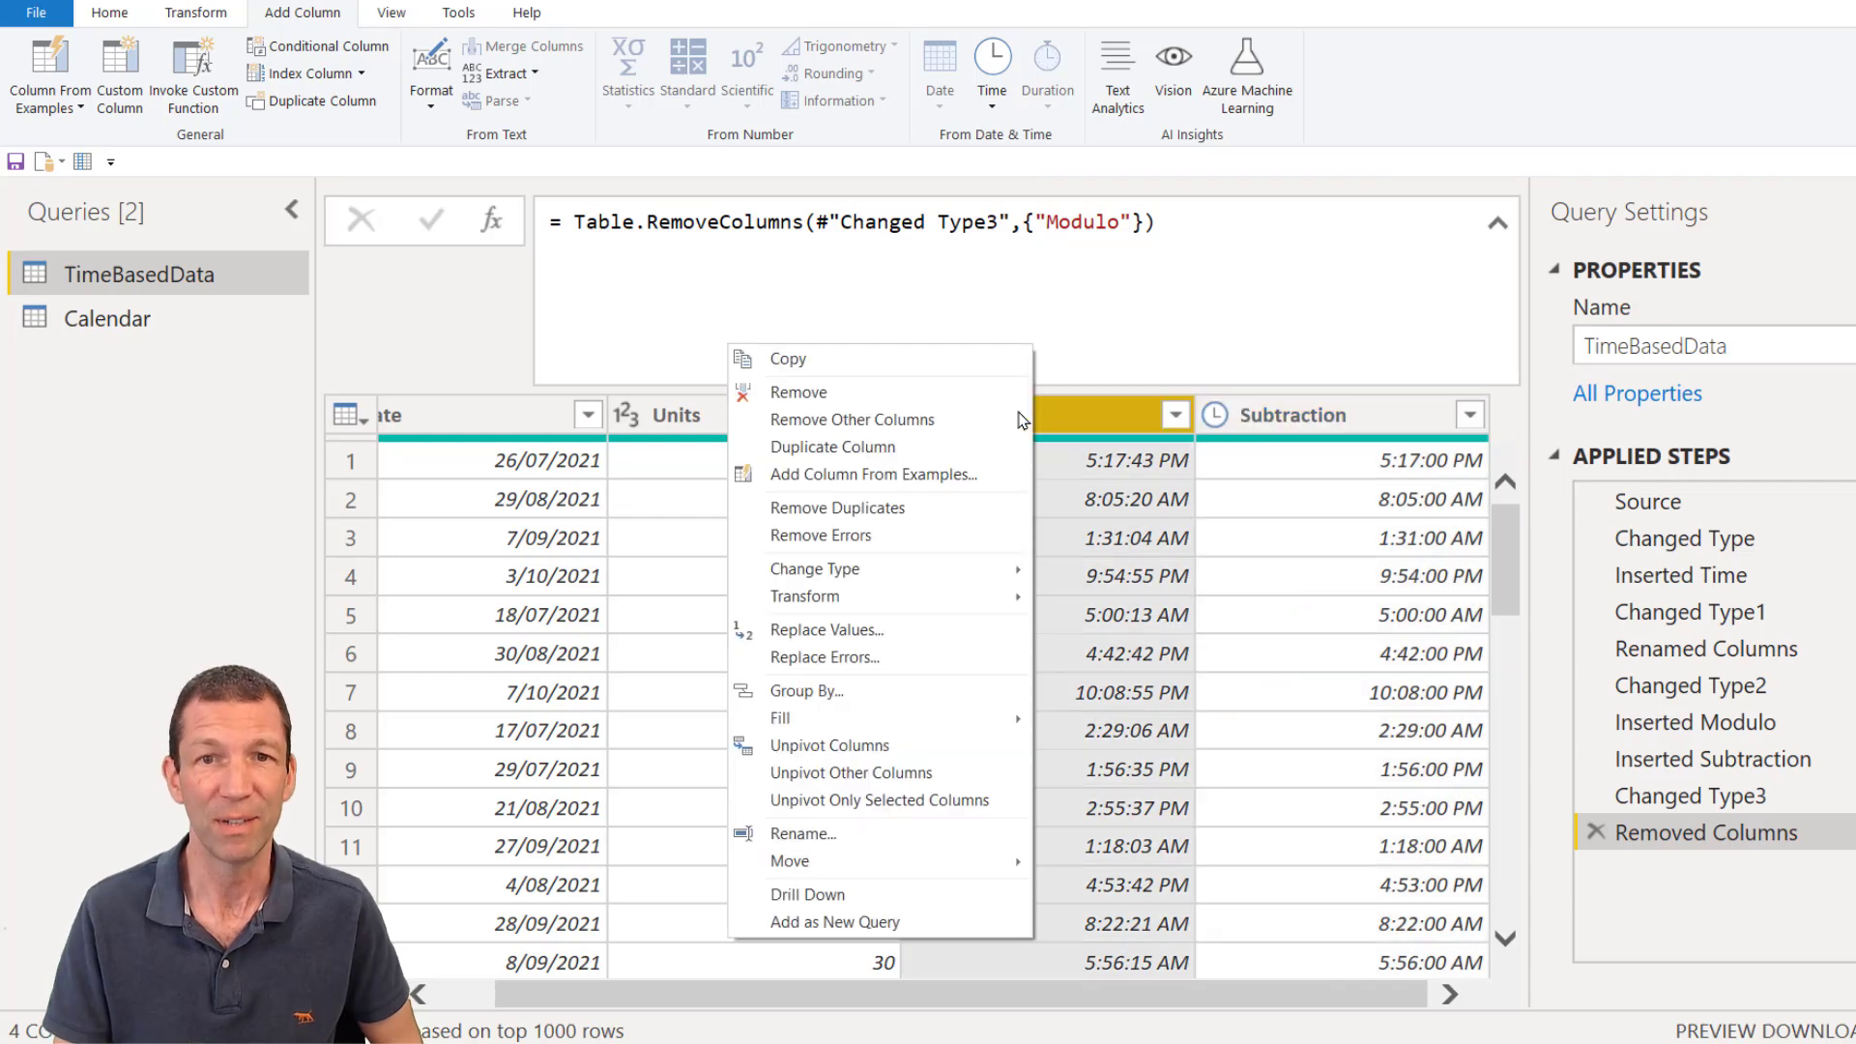
pyautogui.click(1278, 423)
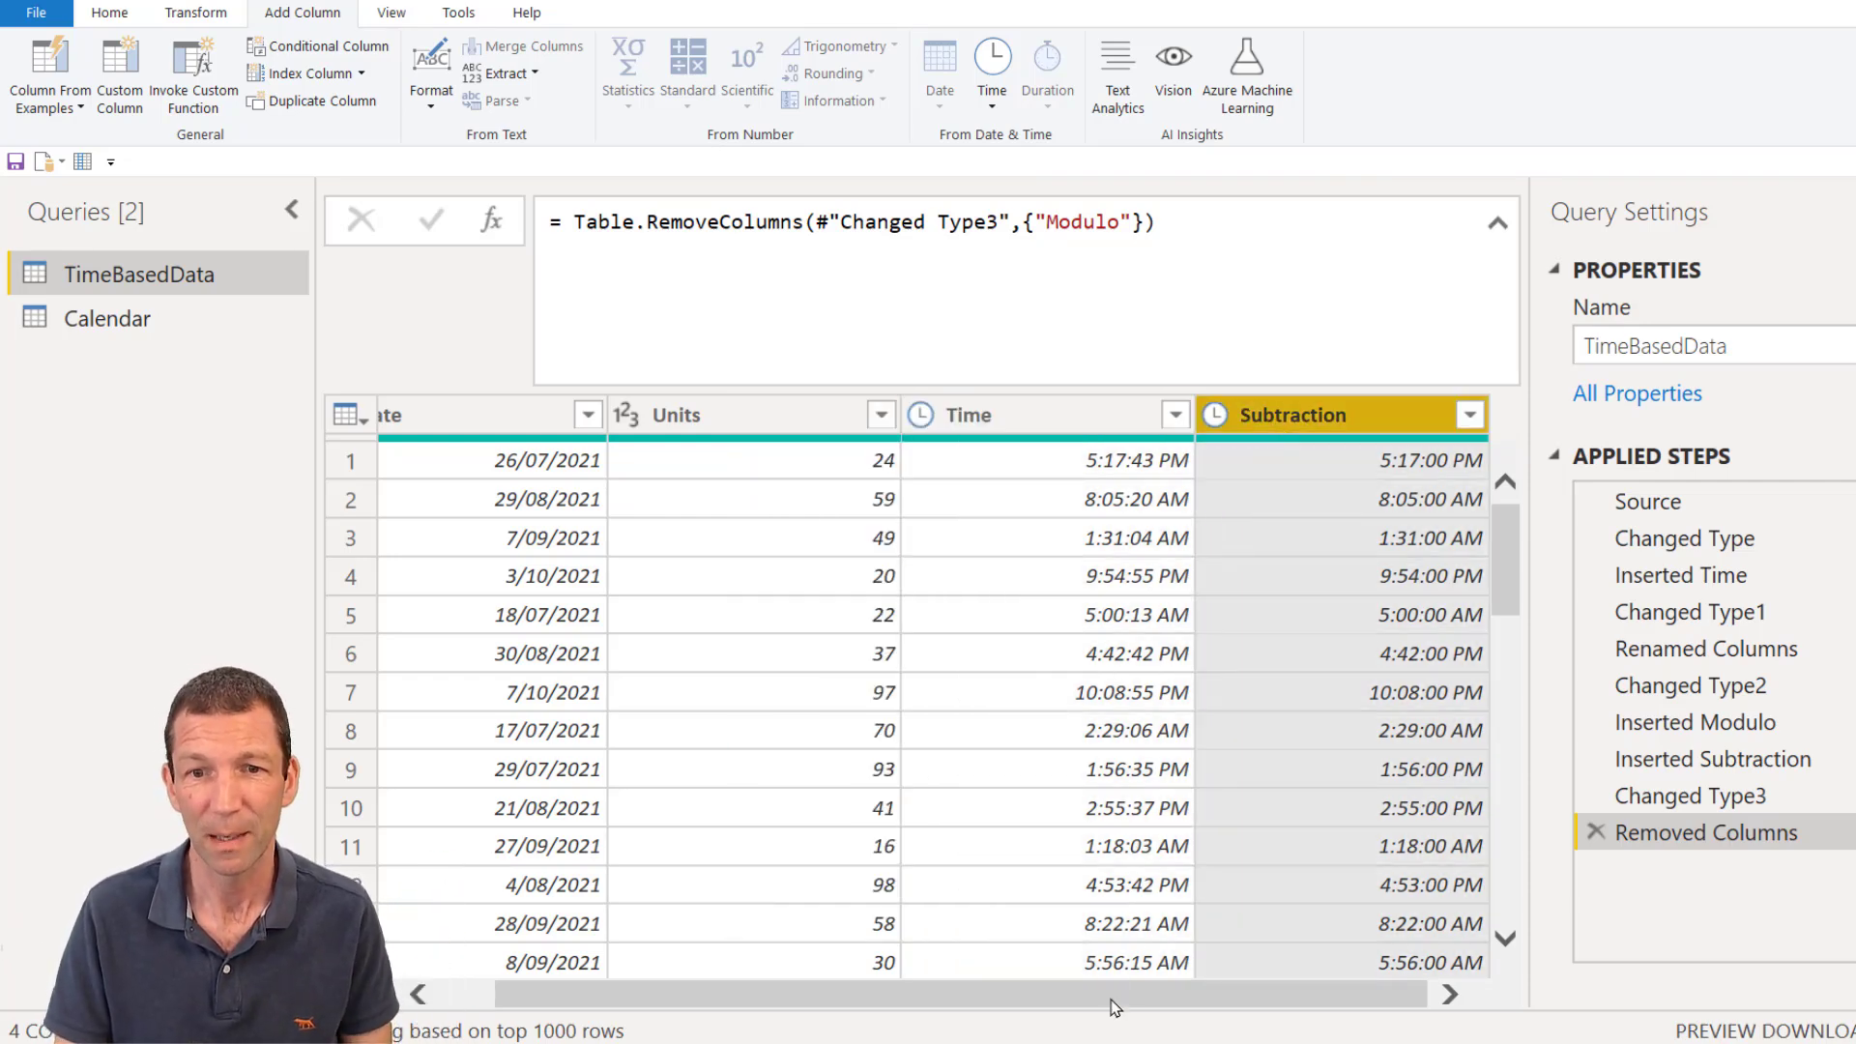
pyautogui.click(1005, 419)
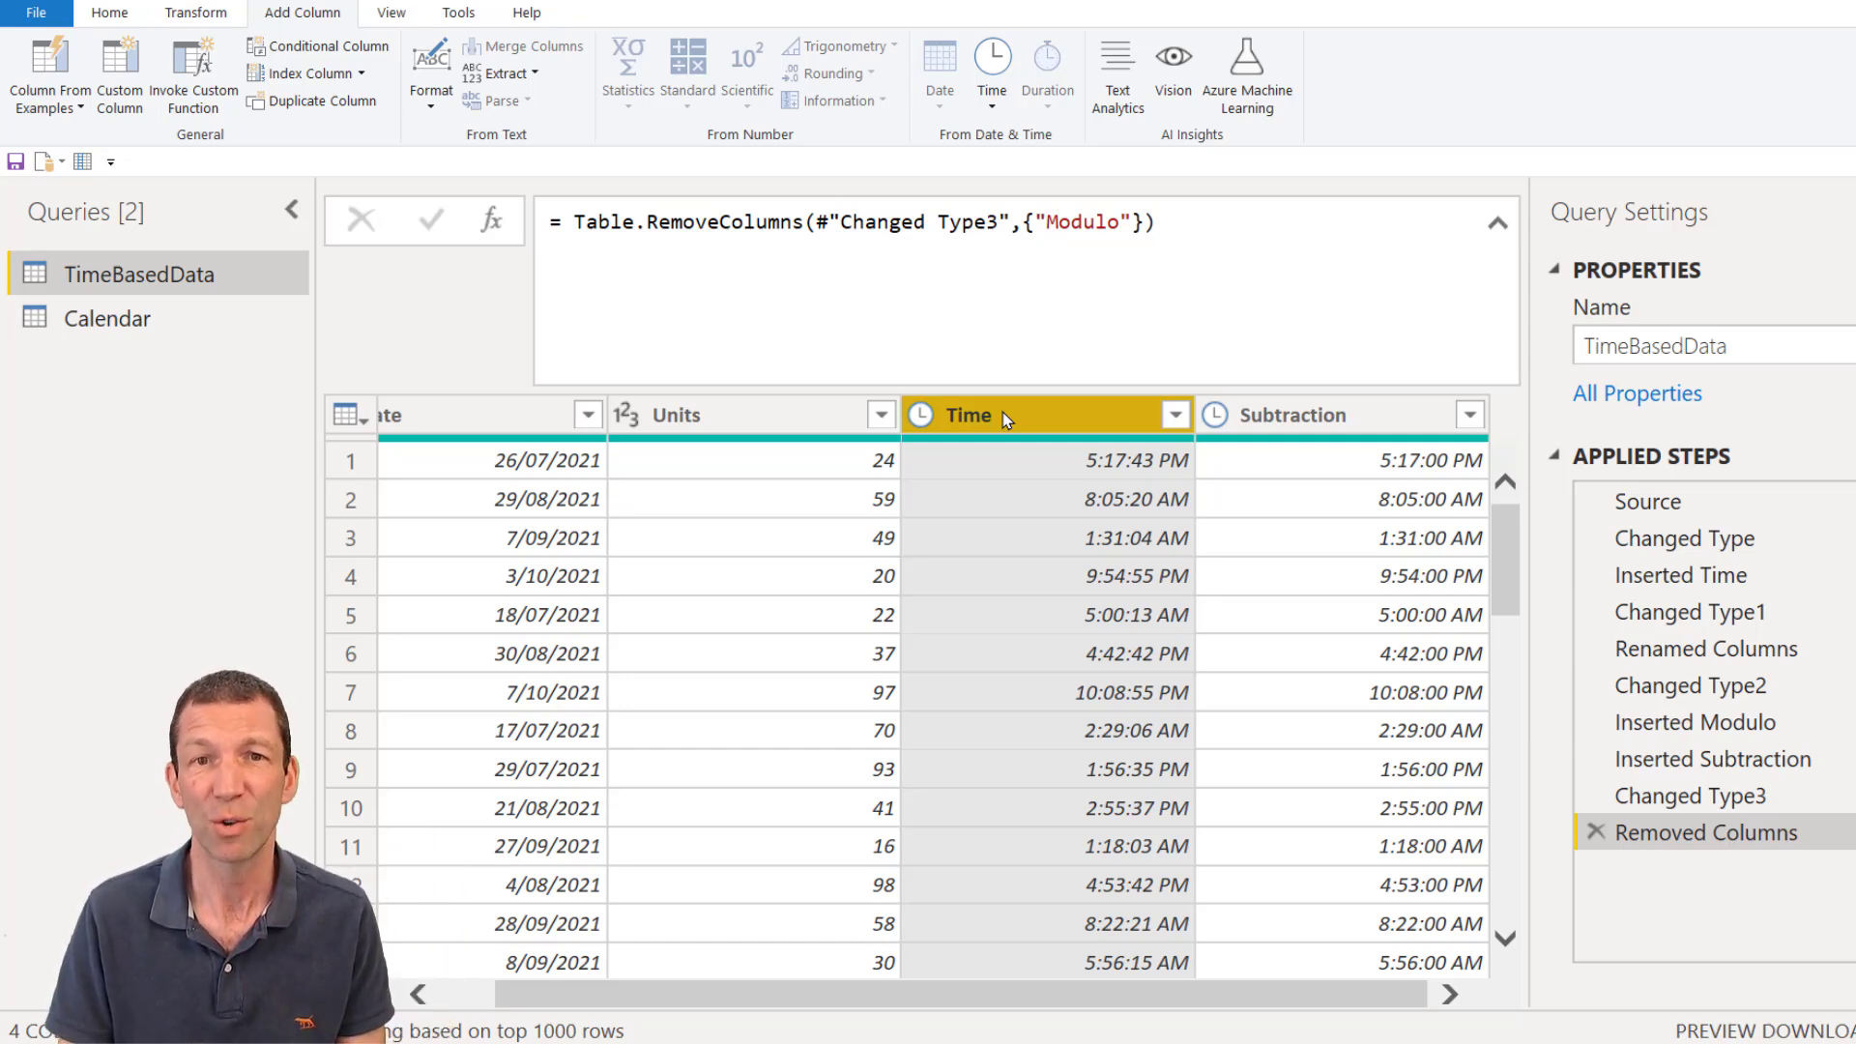
pyautogui.rightClick(1005, 418)
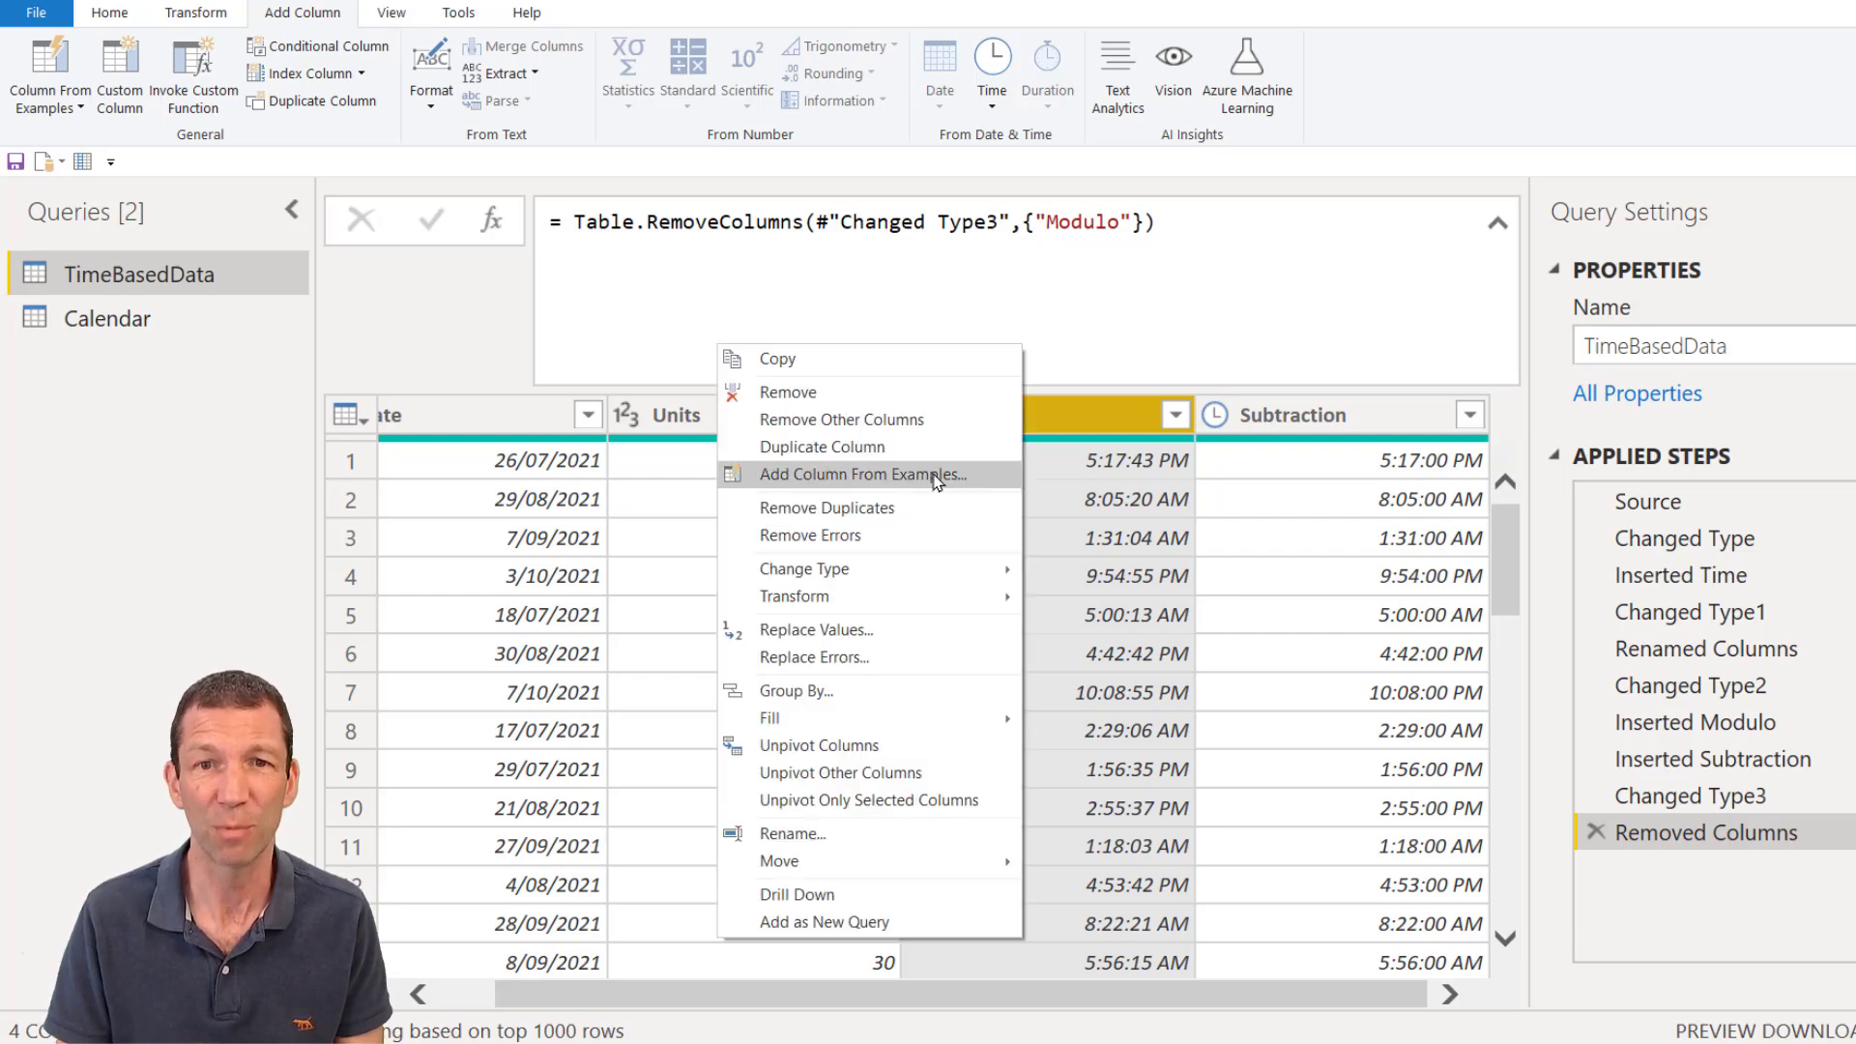
pyautogui.click(935, 477)
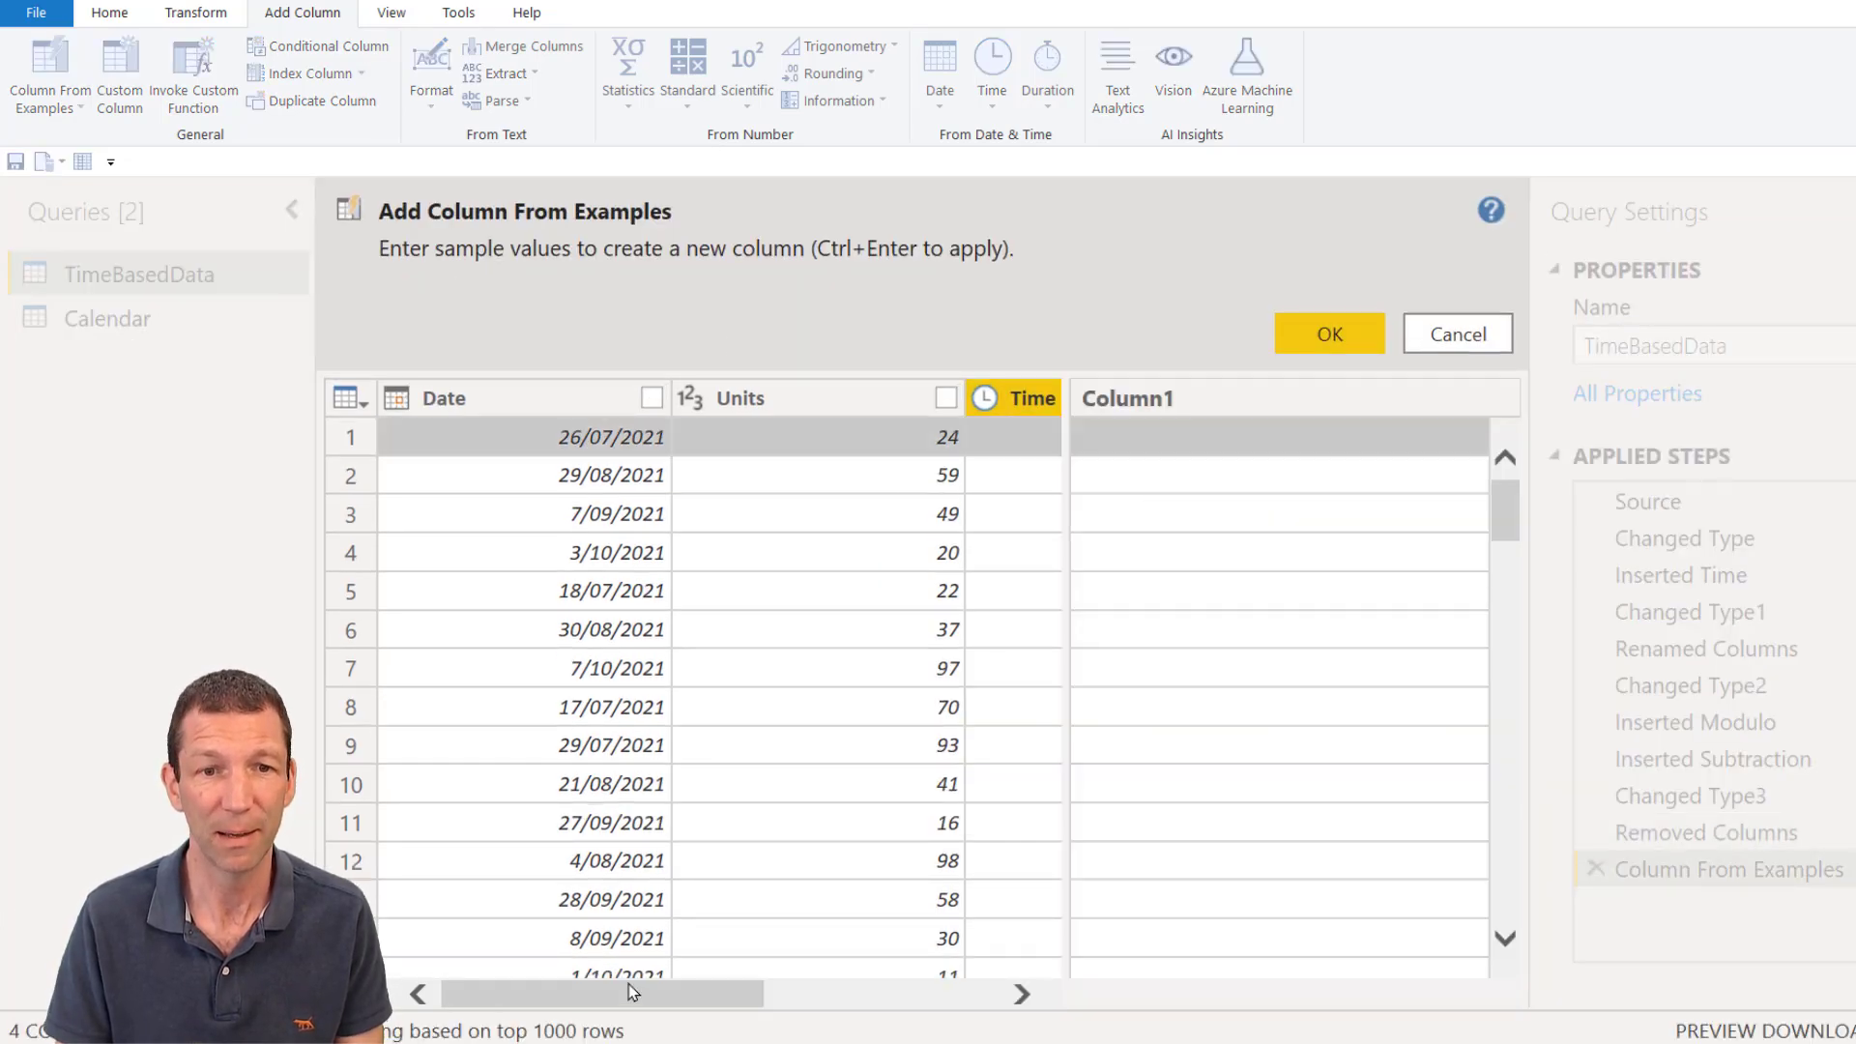
# Step: Enter the example 5:17 PM in row 1 and confirm the Time - Copy column
pyautogui.moveTo(633, 991); pyautogui.dragTo(855, 996)
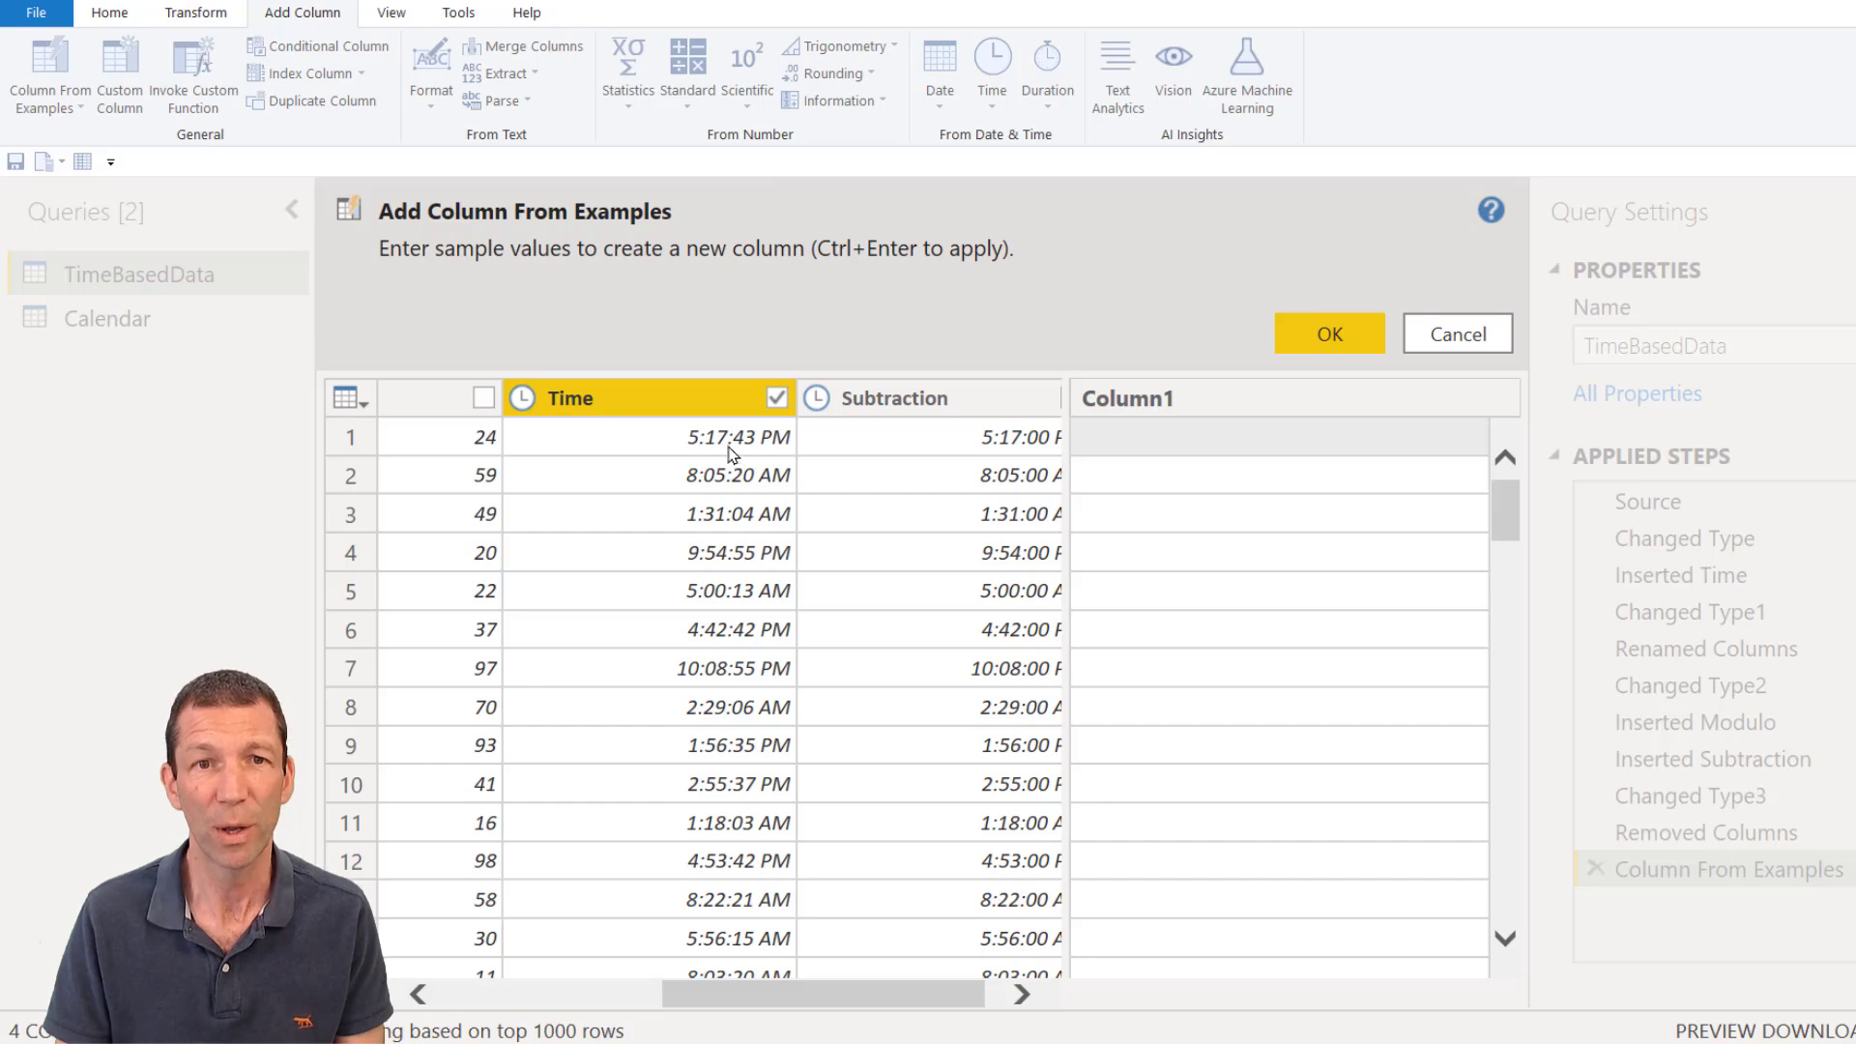
pyautogui.click(1196, 452)
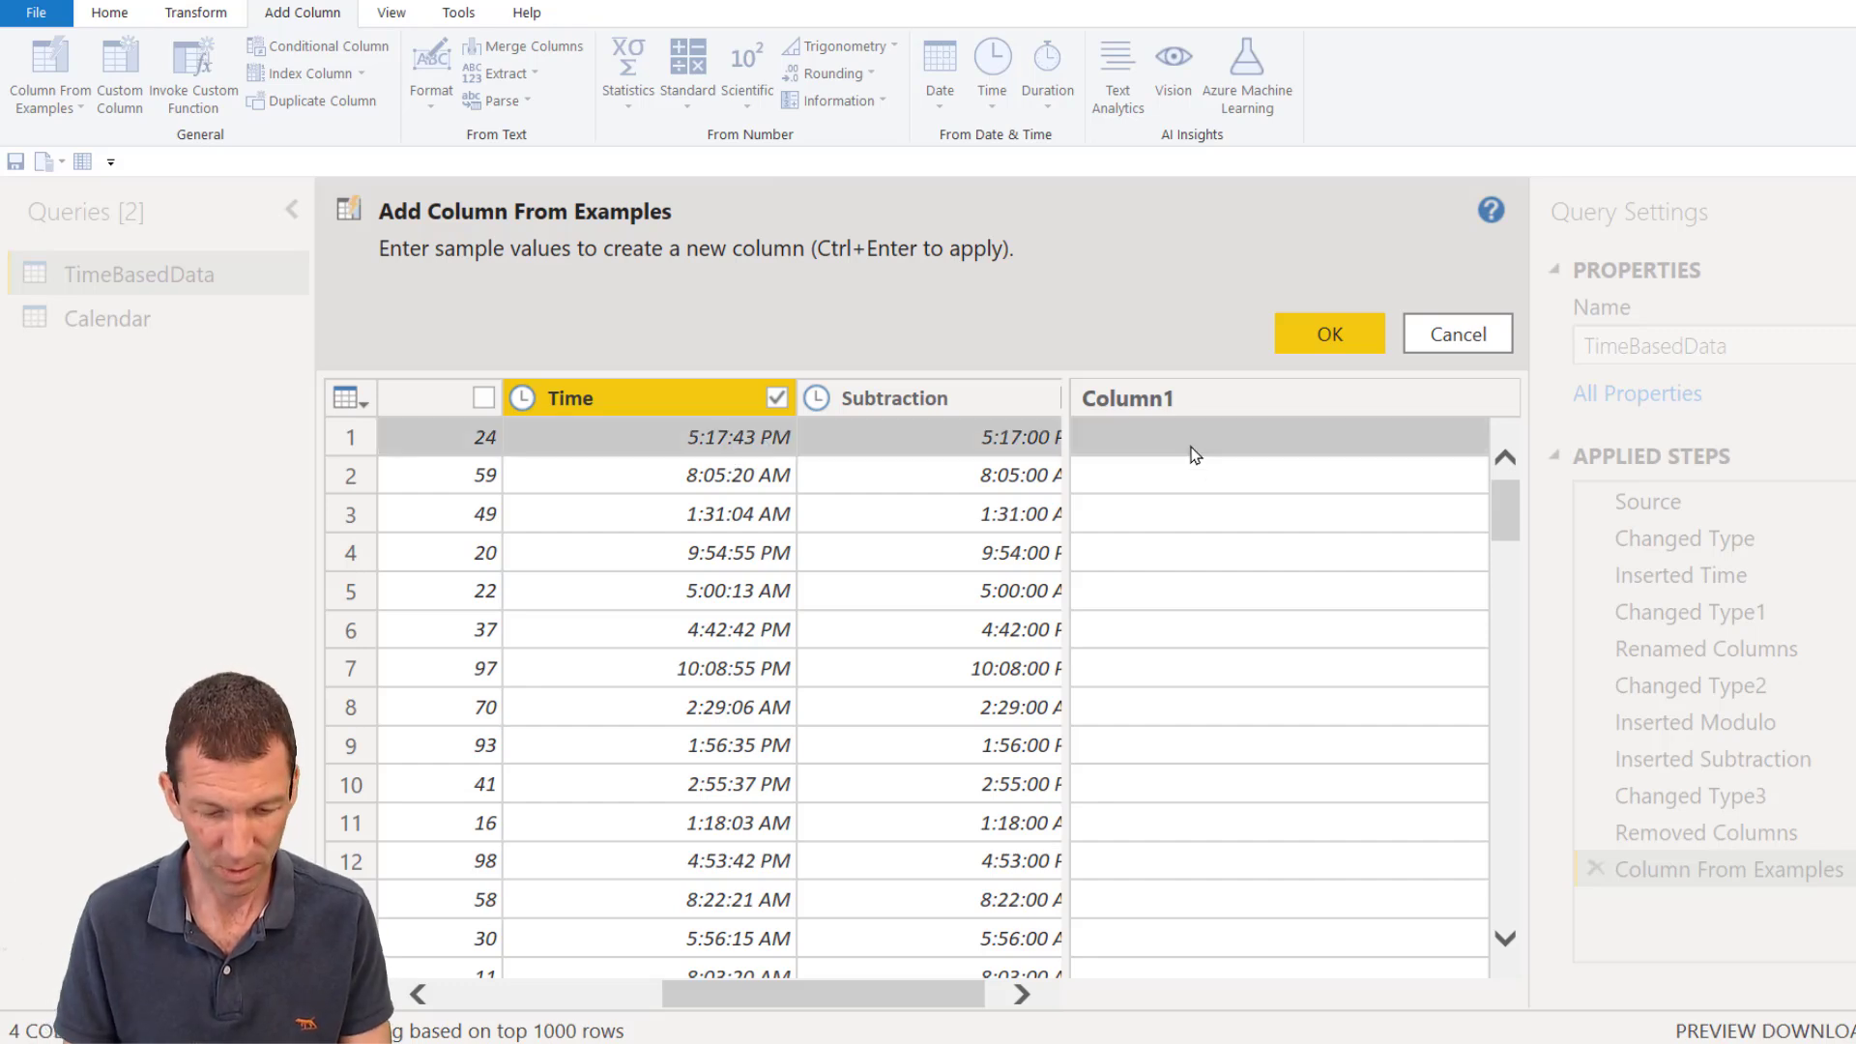
pyautogui.write('5:17')
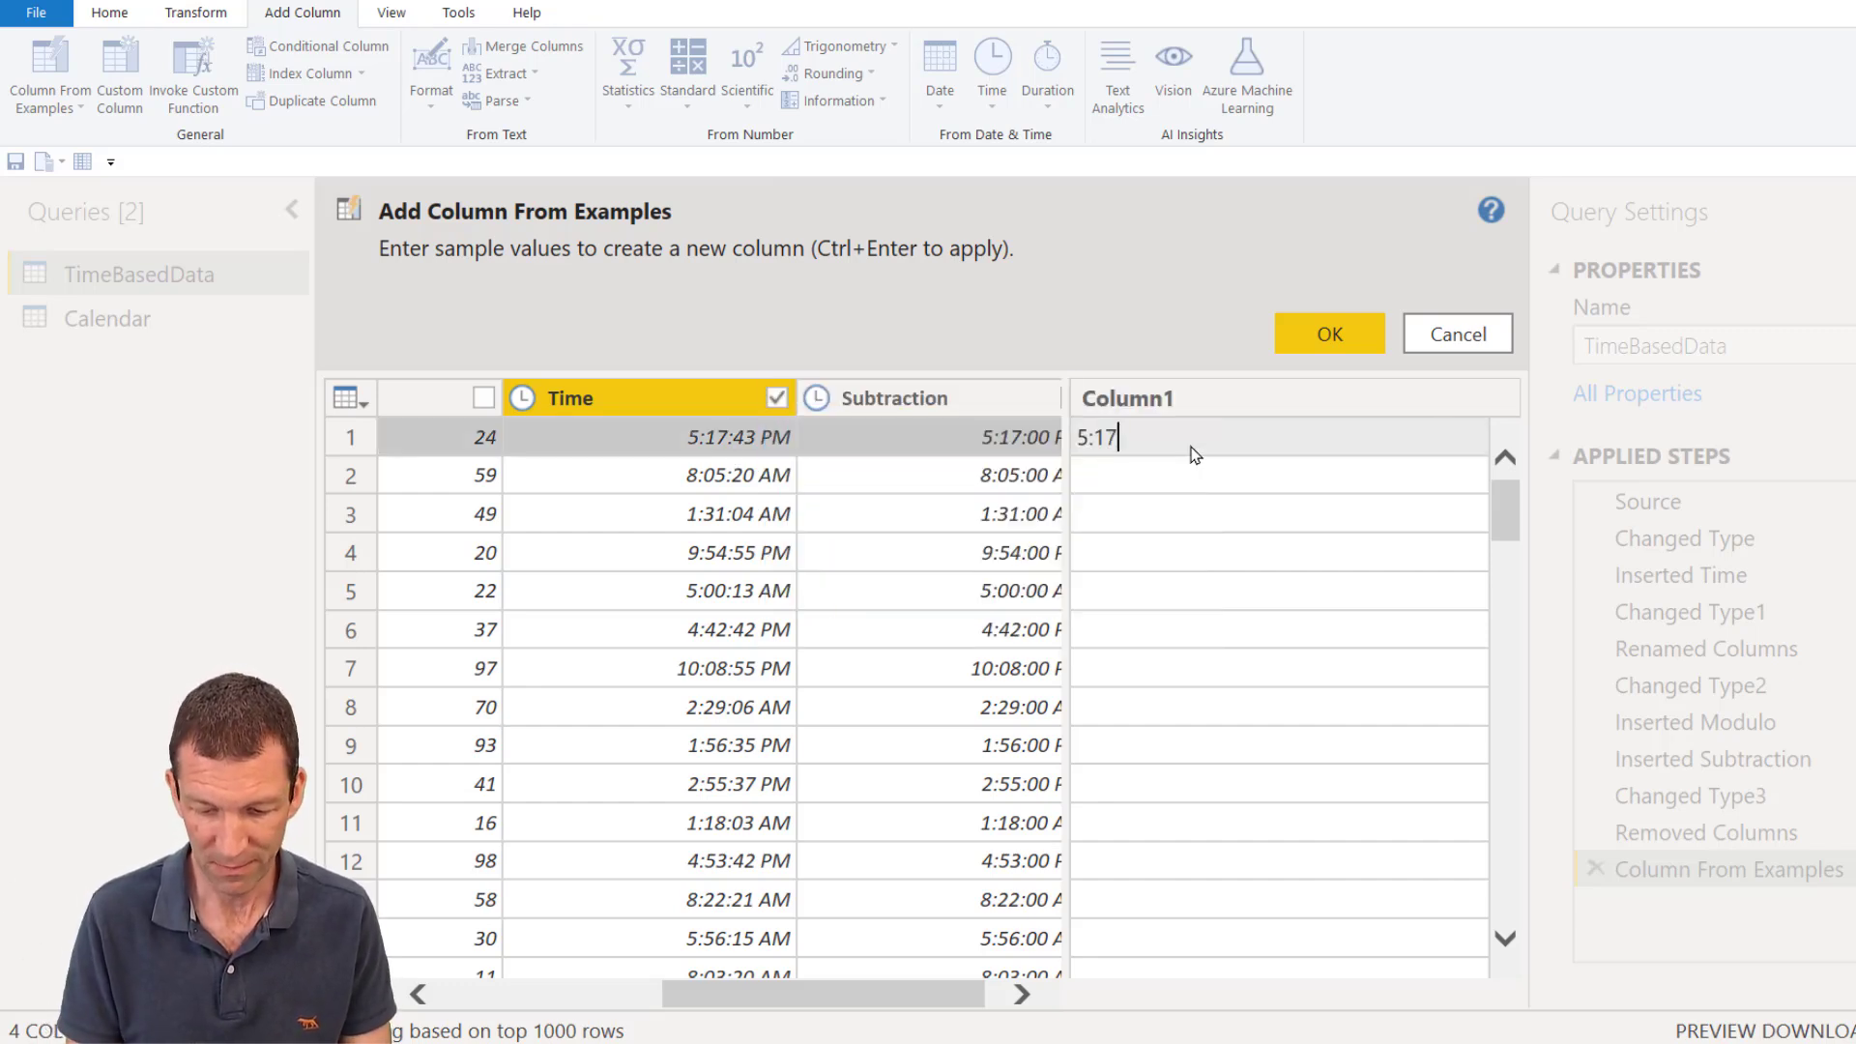
pyautogui.write(' PM')
pyautogui.press('BackSpace')
pyautogui.write('M')
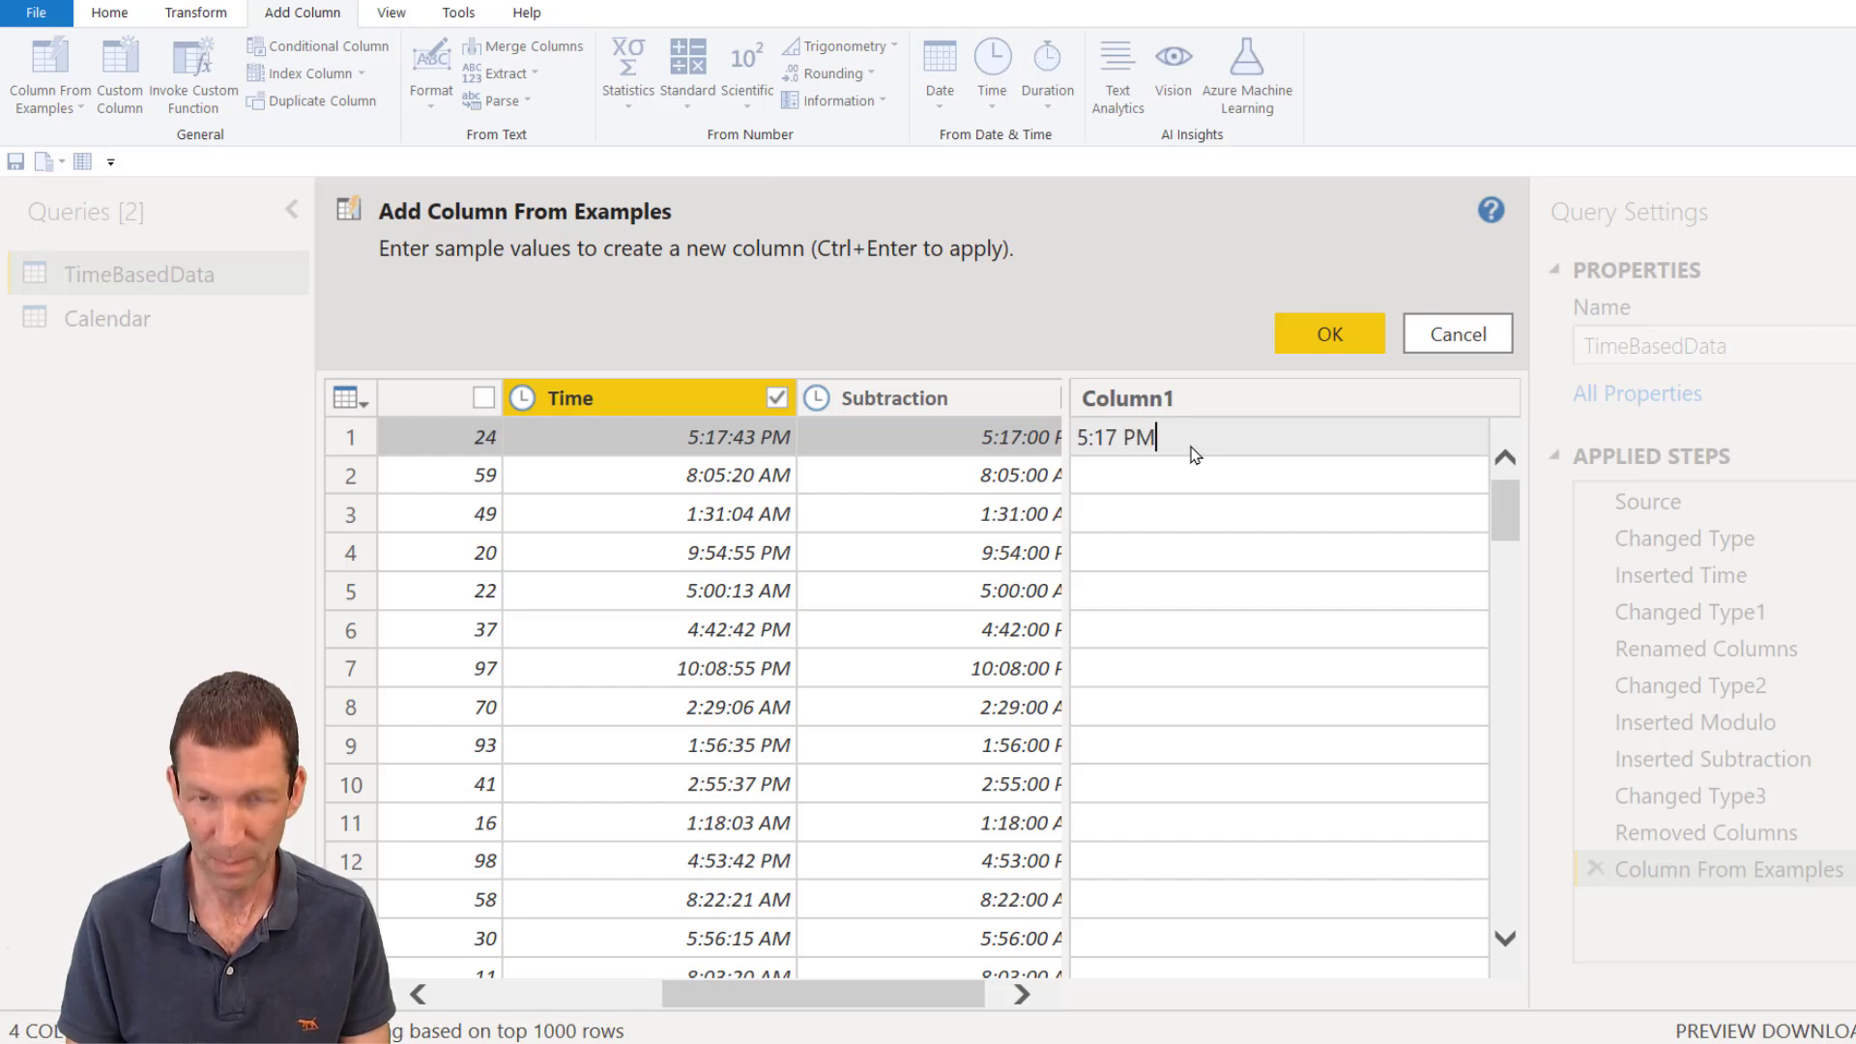
pyautogui.press('Return')
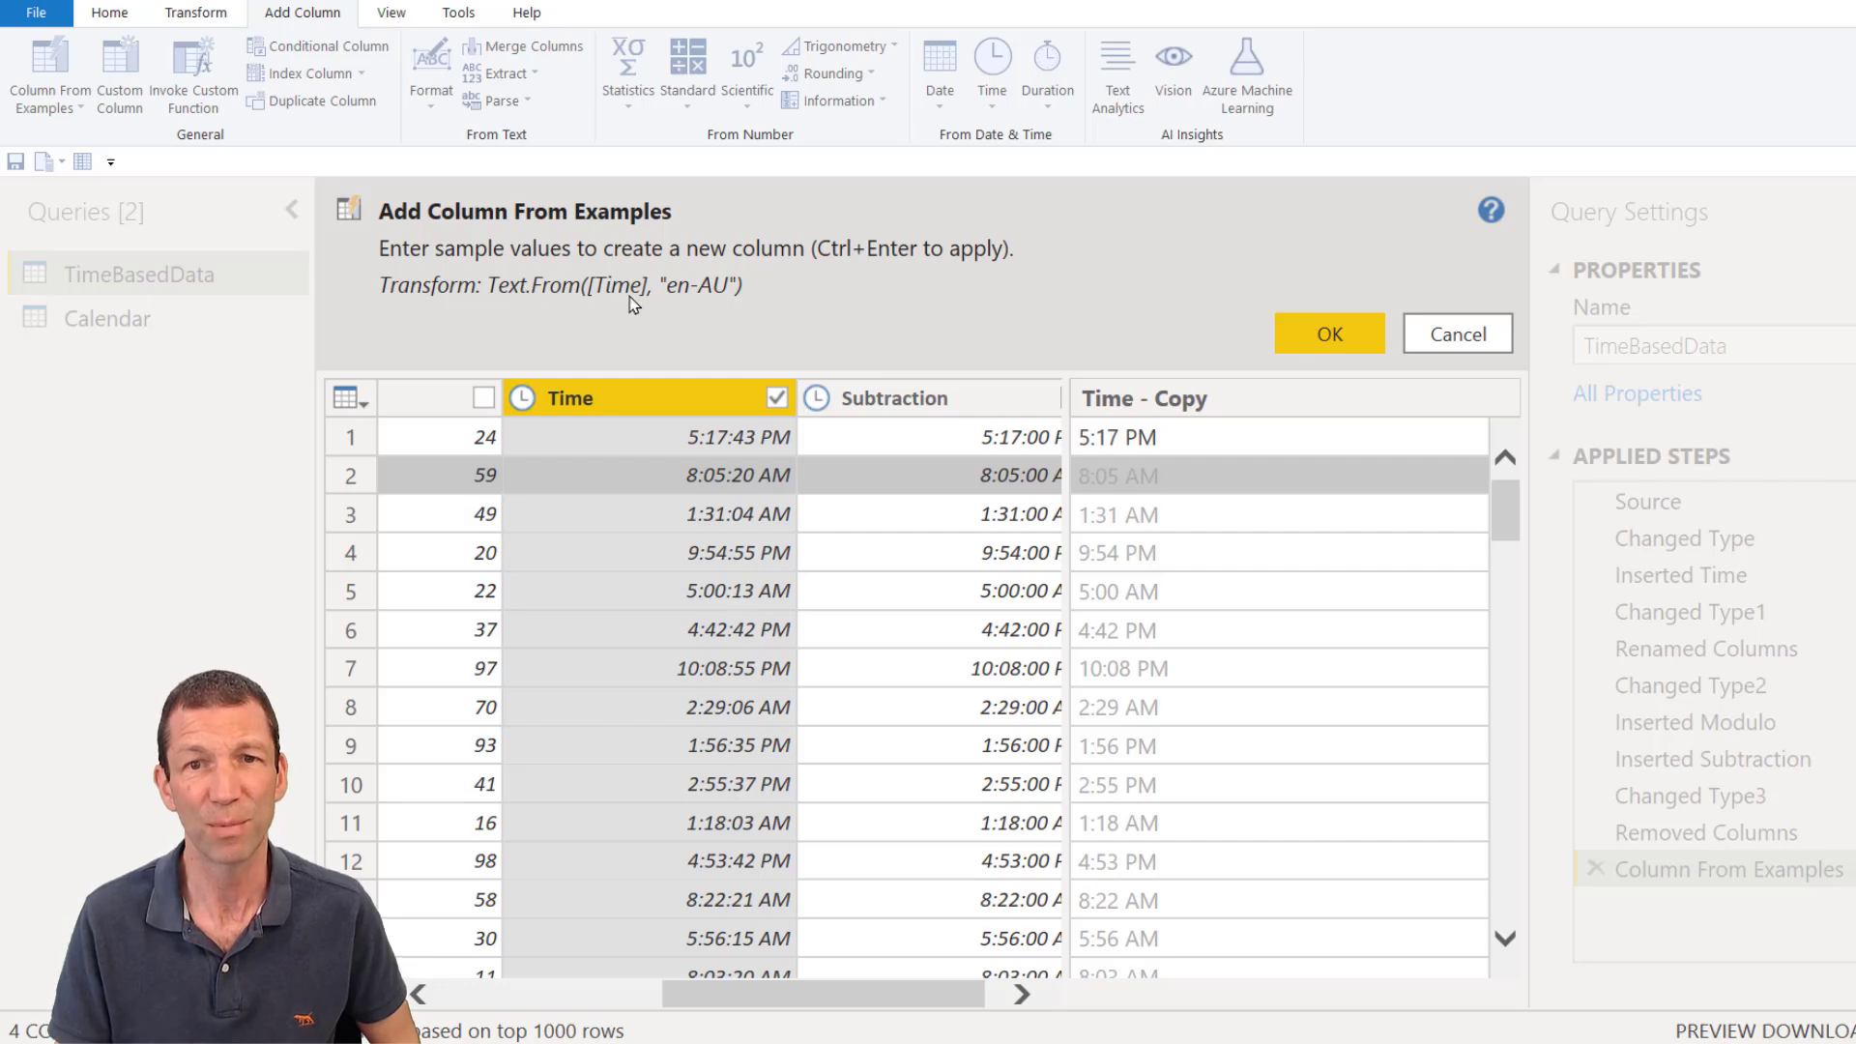
pyautogui.click(1326, 334)
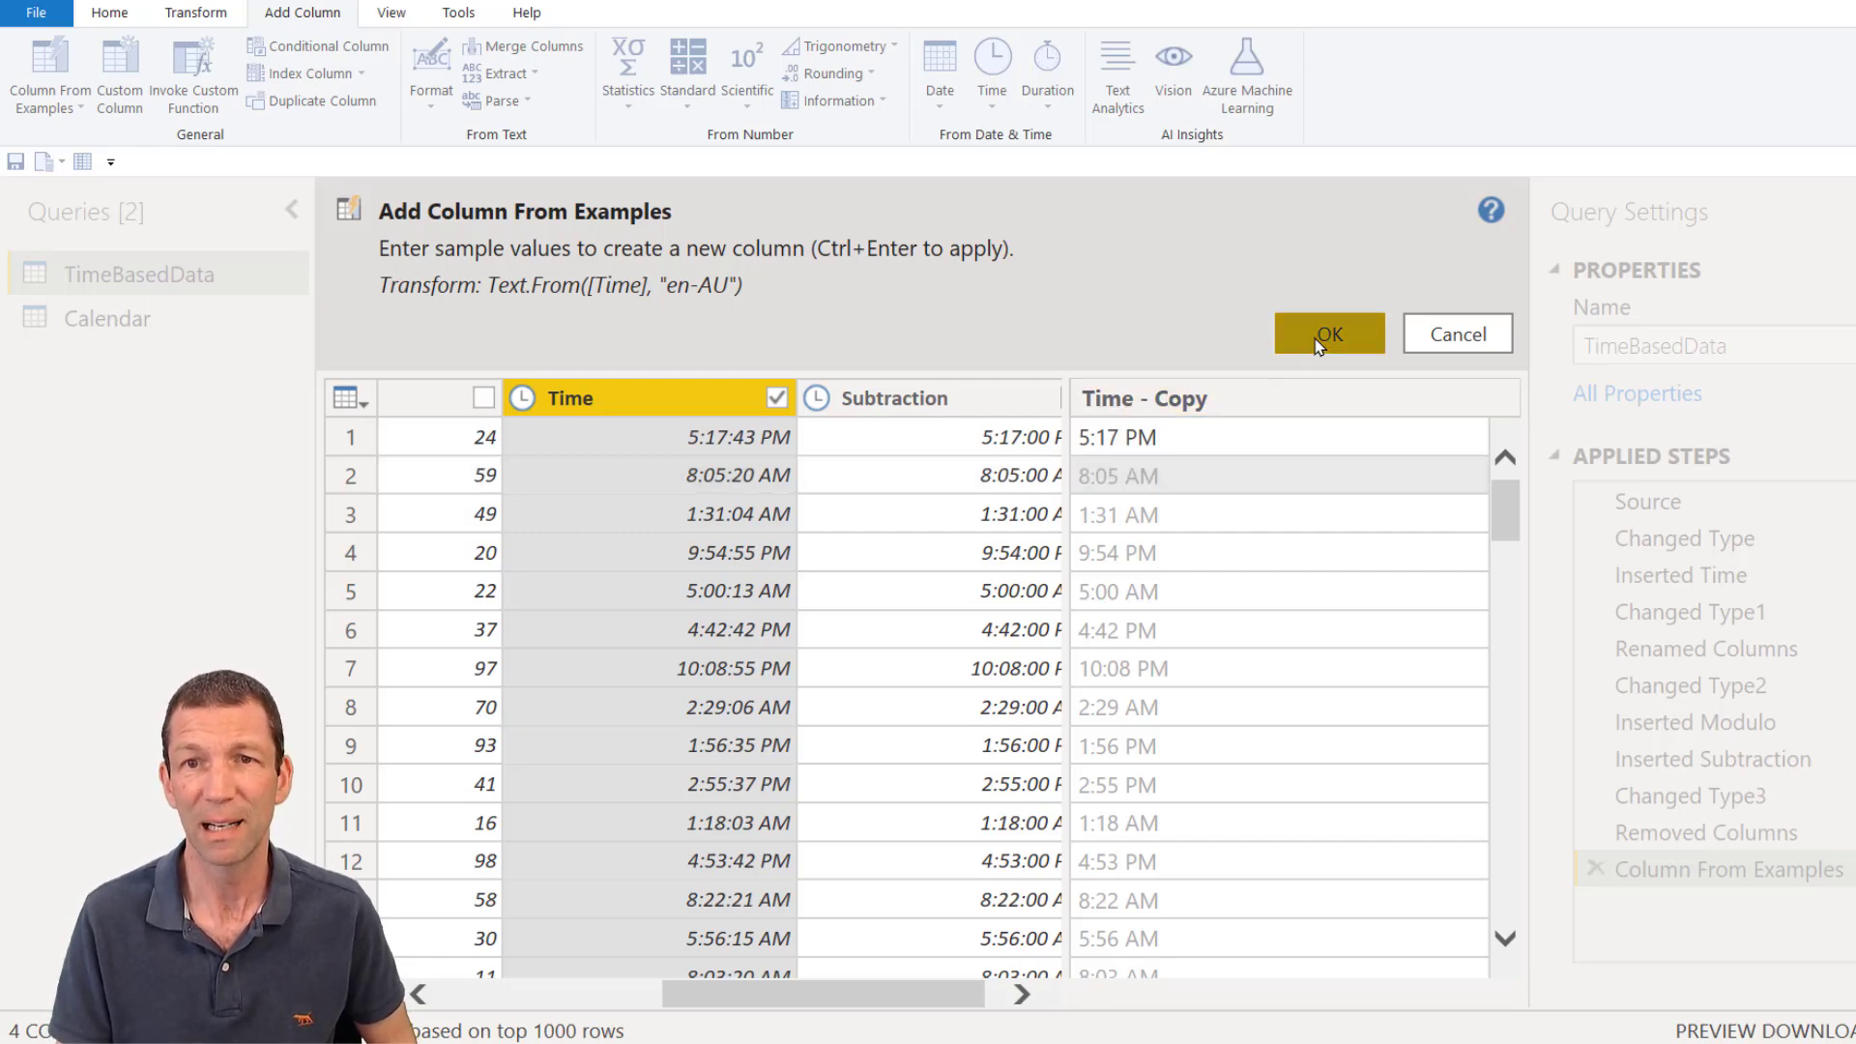
# Step: Make Time - Copy a time type and add a time subtraction of Subtraction and Time - Copy
pyautogui.click(1213, 418)
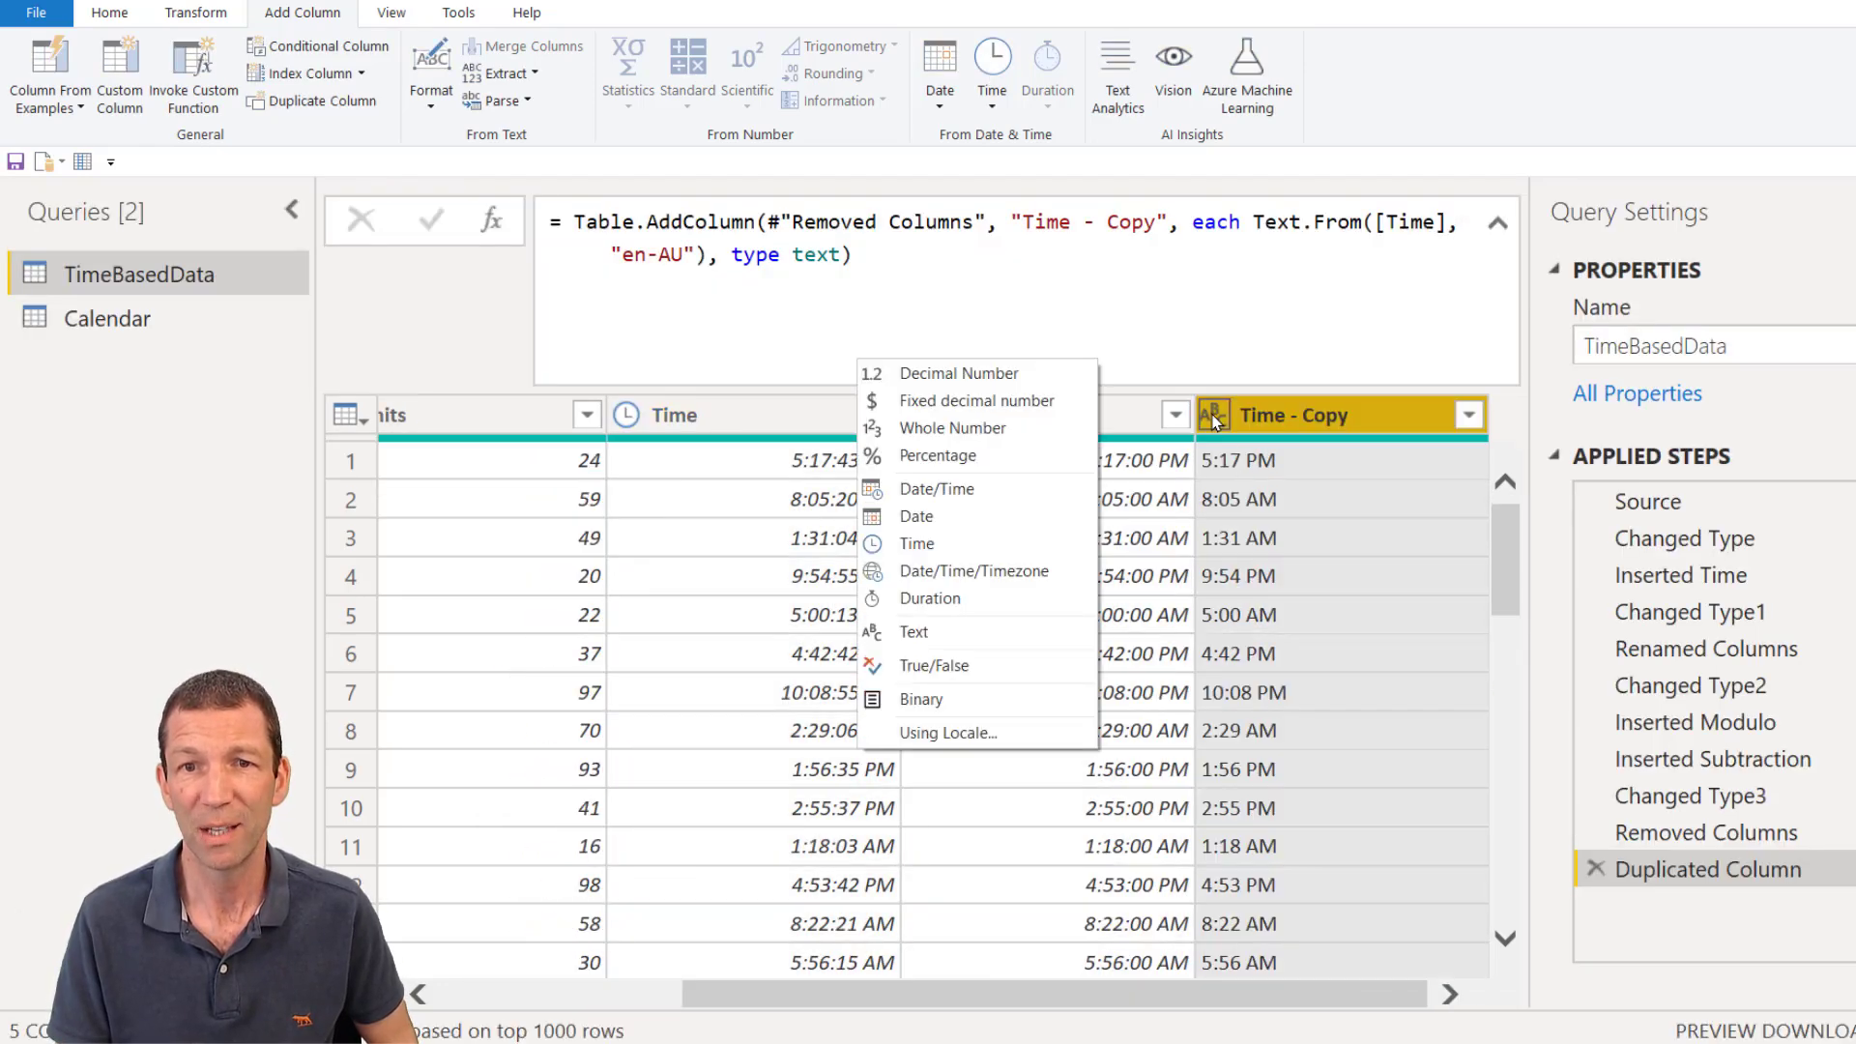
pyautogui.click(936, 544)
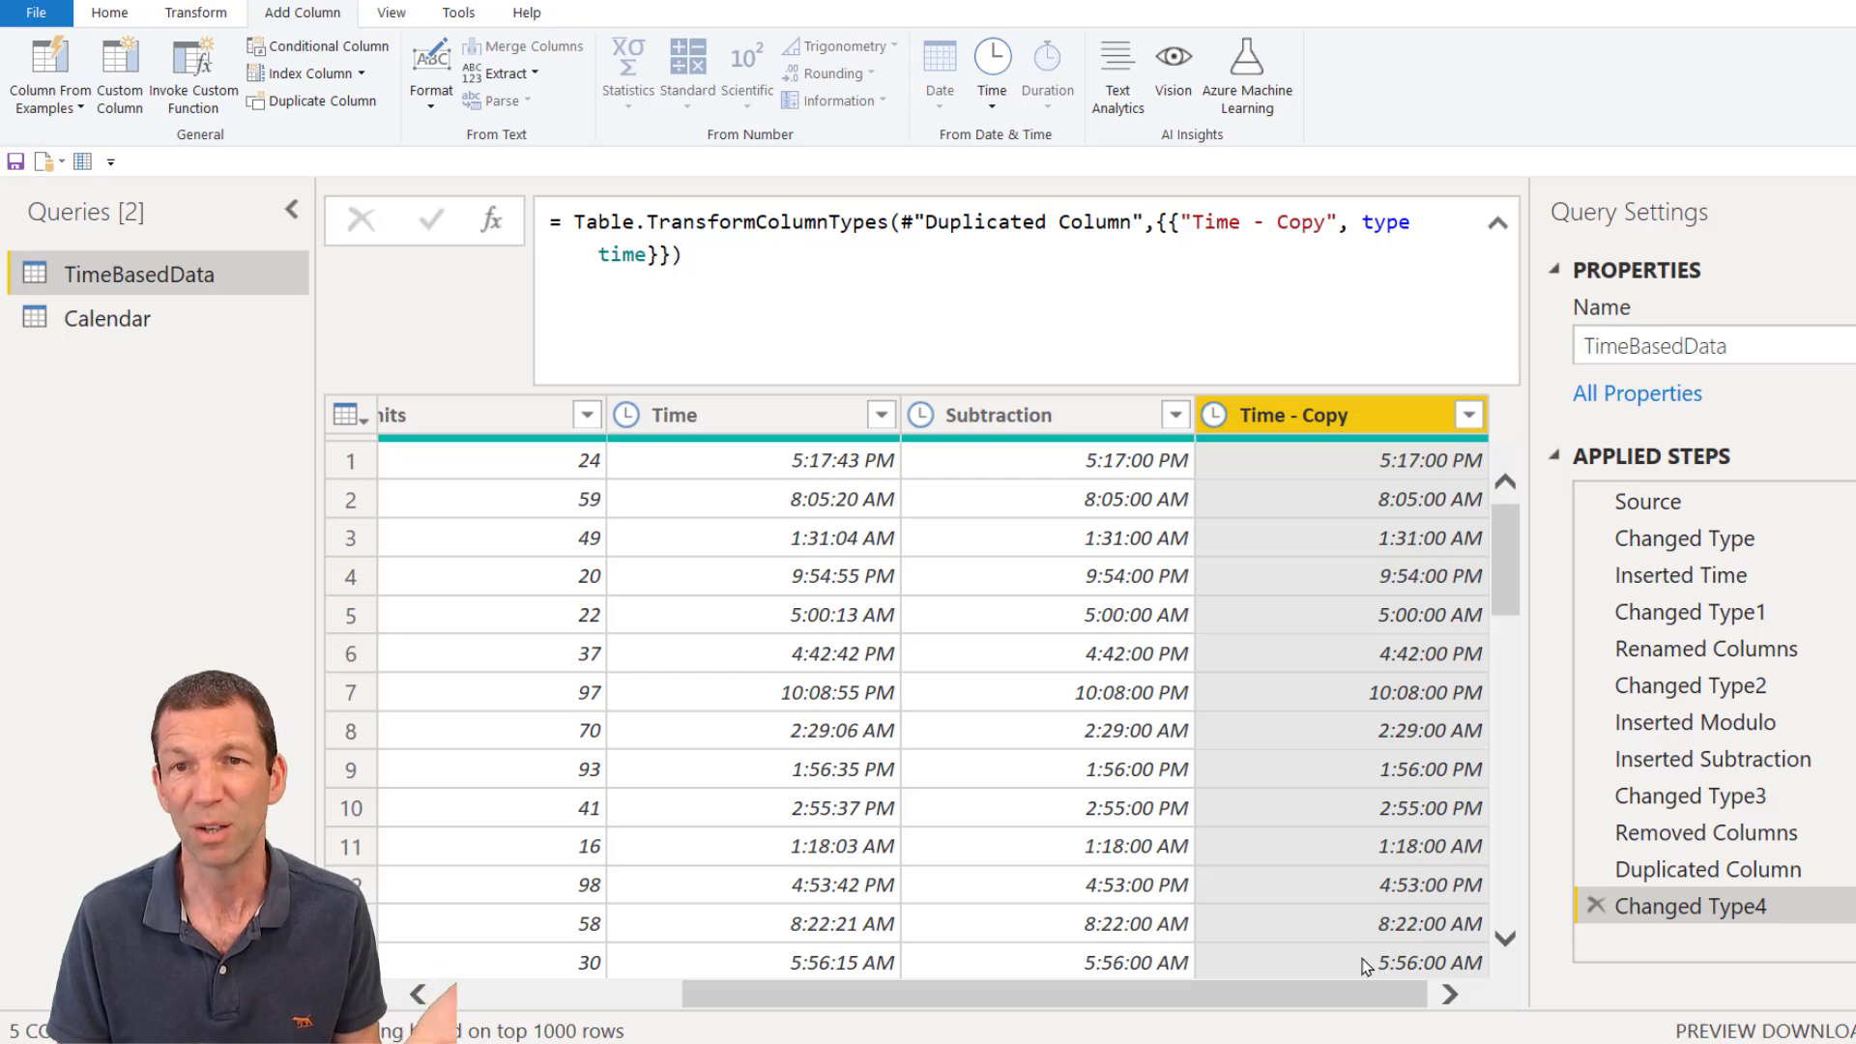
pyautogui.click(1094, 431)
pyautogui.keyDown('ctrl'); pyautogui.click(1247, 425); pyautogui.keyUp('ctrl')
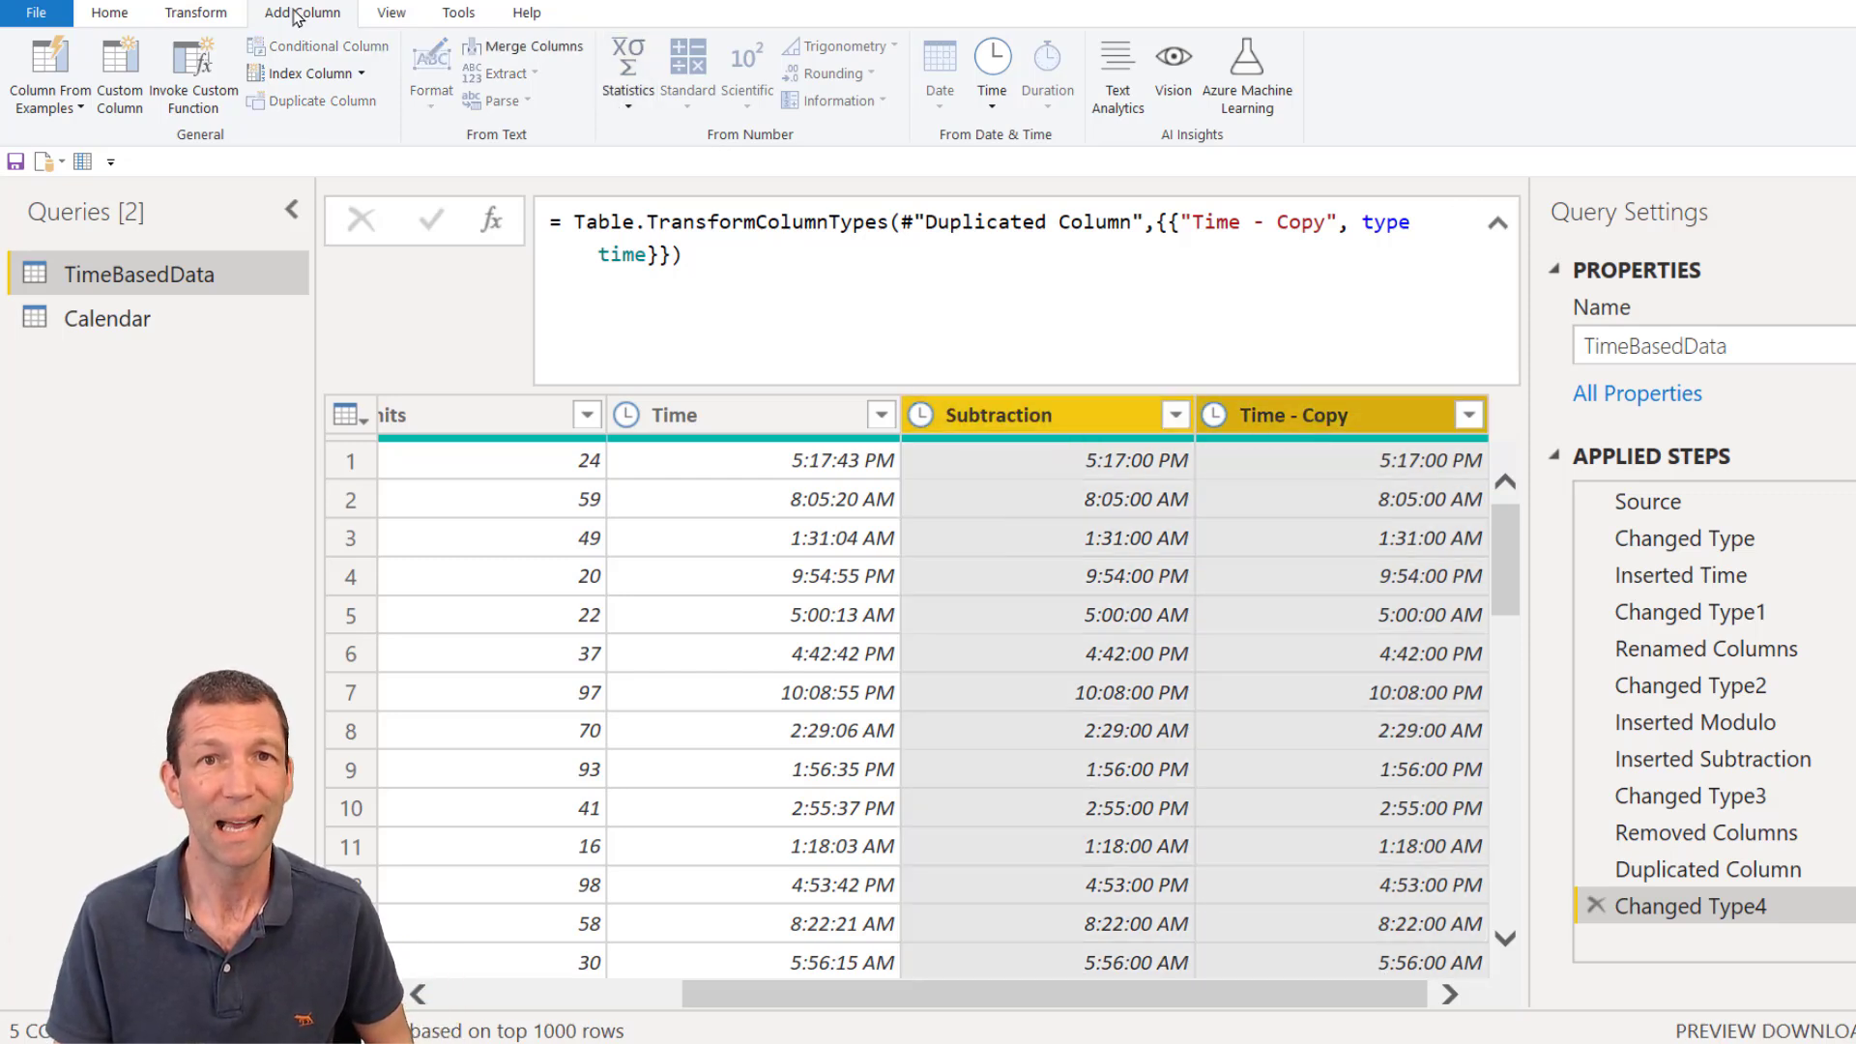
pyautogui.click(996, 96)
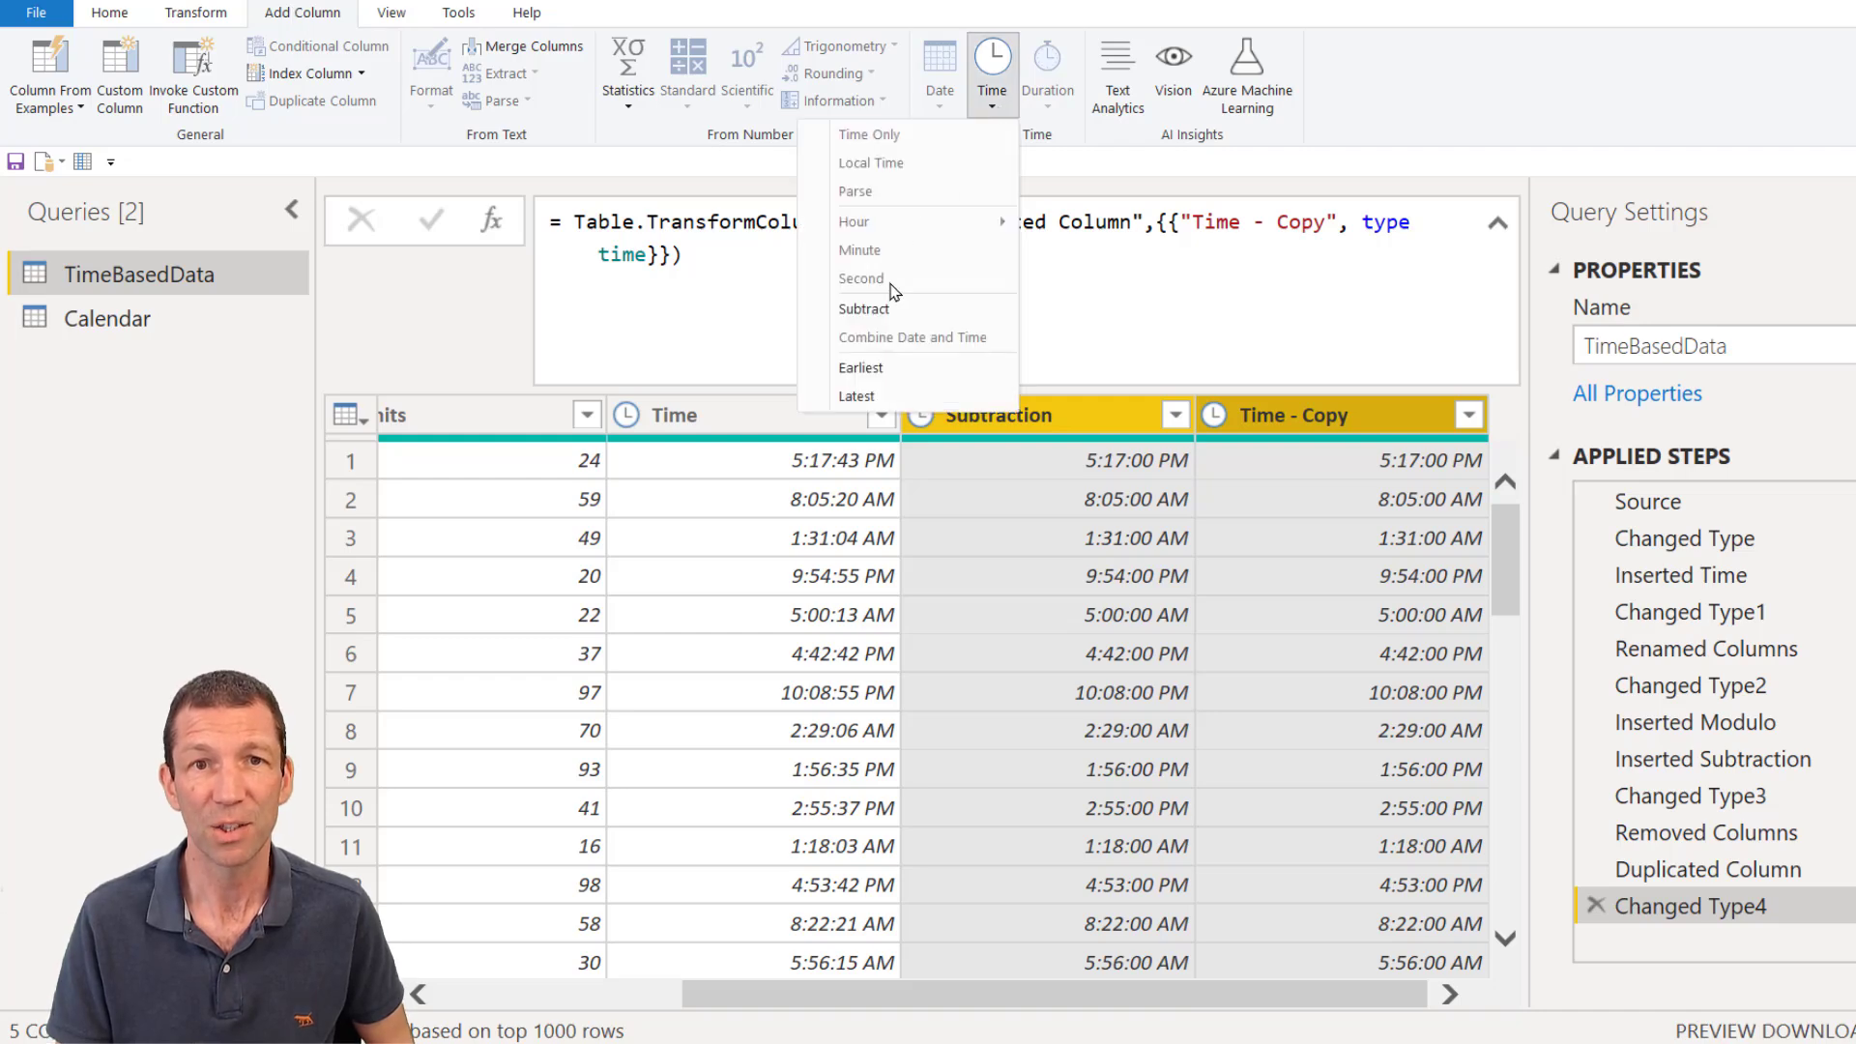
pyautogui.click(894, 311)
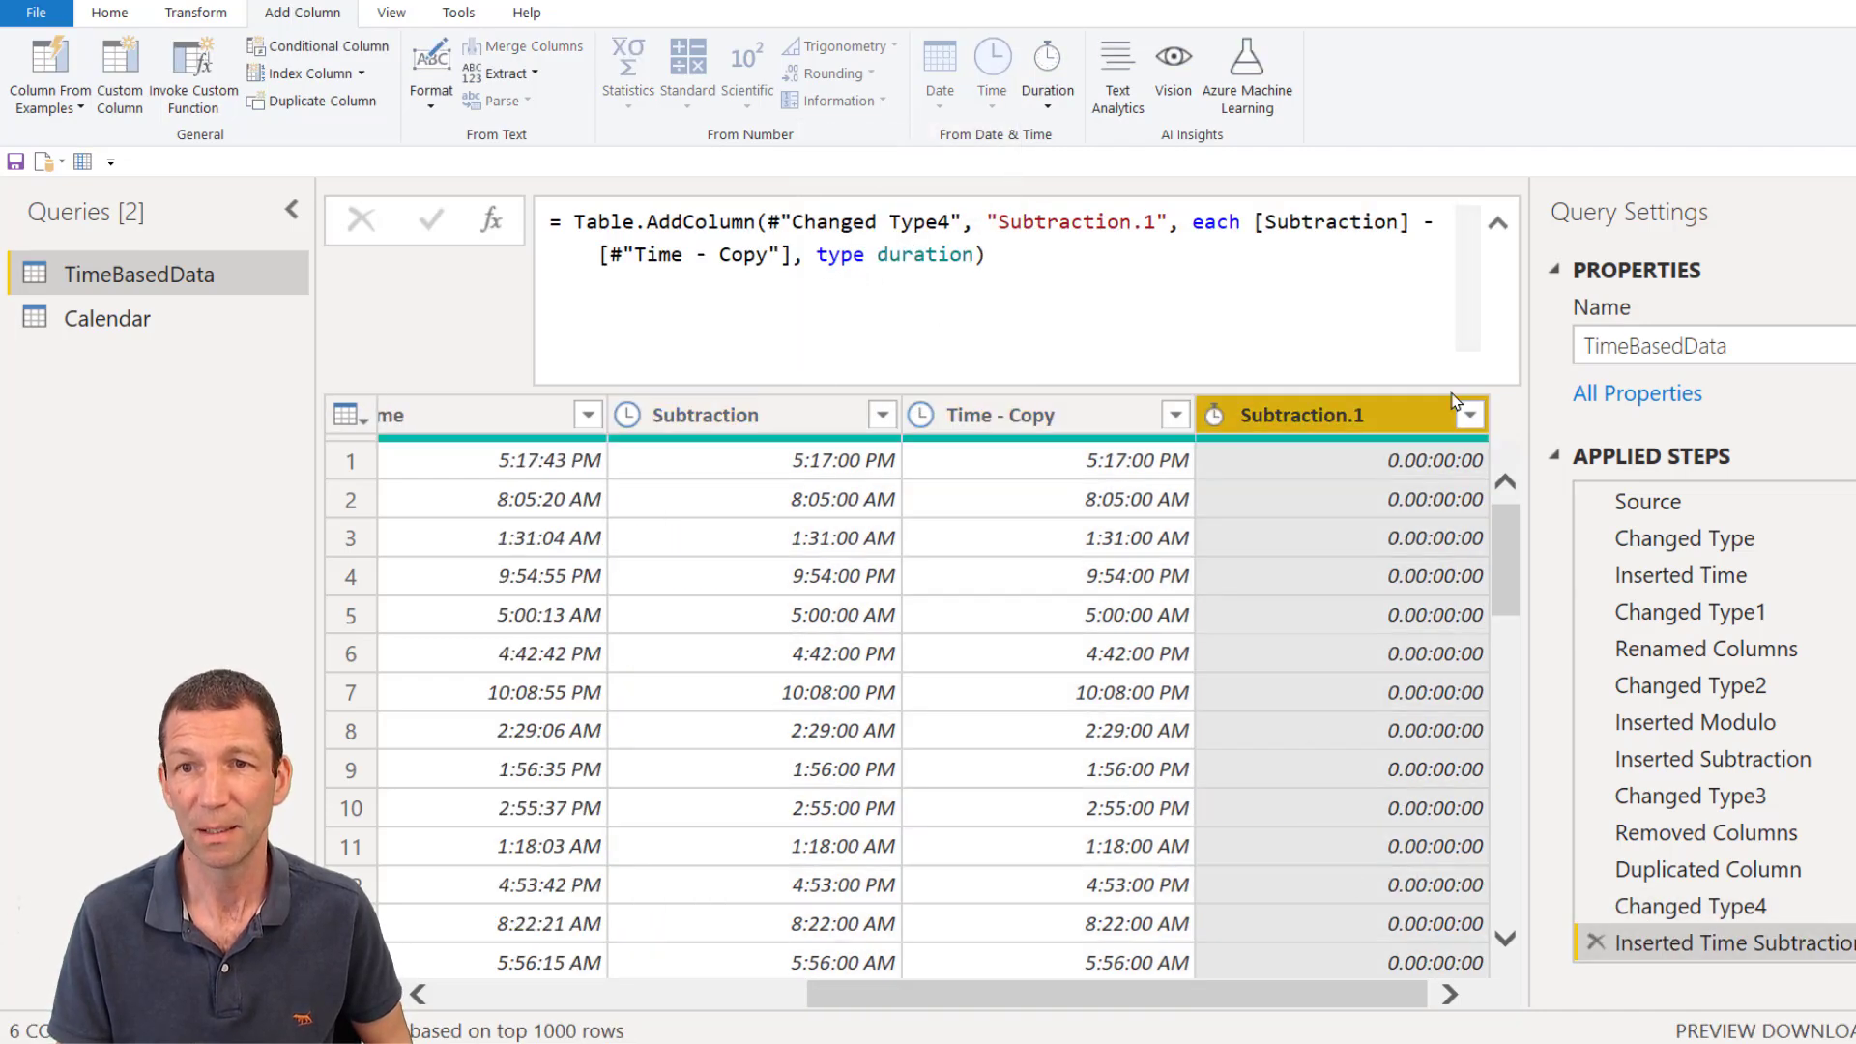
# Step: Check the Subtraction.1 values, then delete the Inserted Time Subtraction and Changed Type4 steps
pyautogui.click(1469, 415)
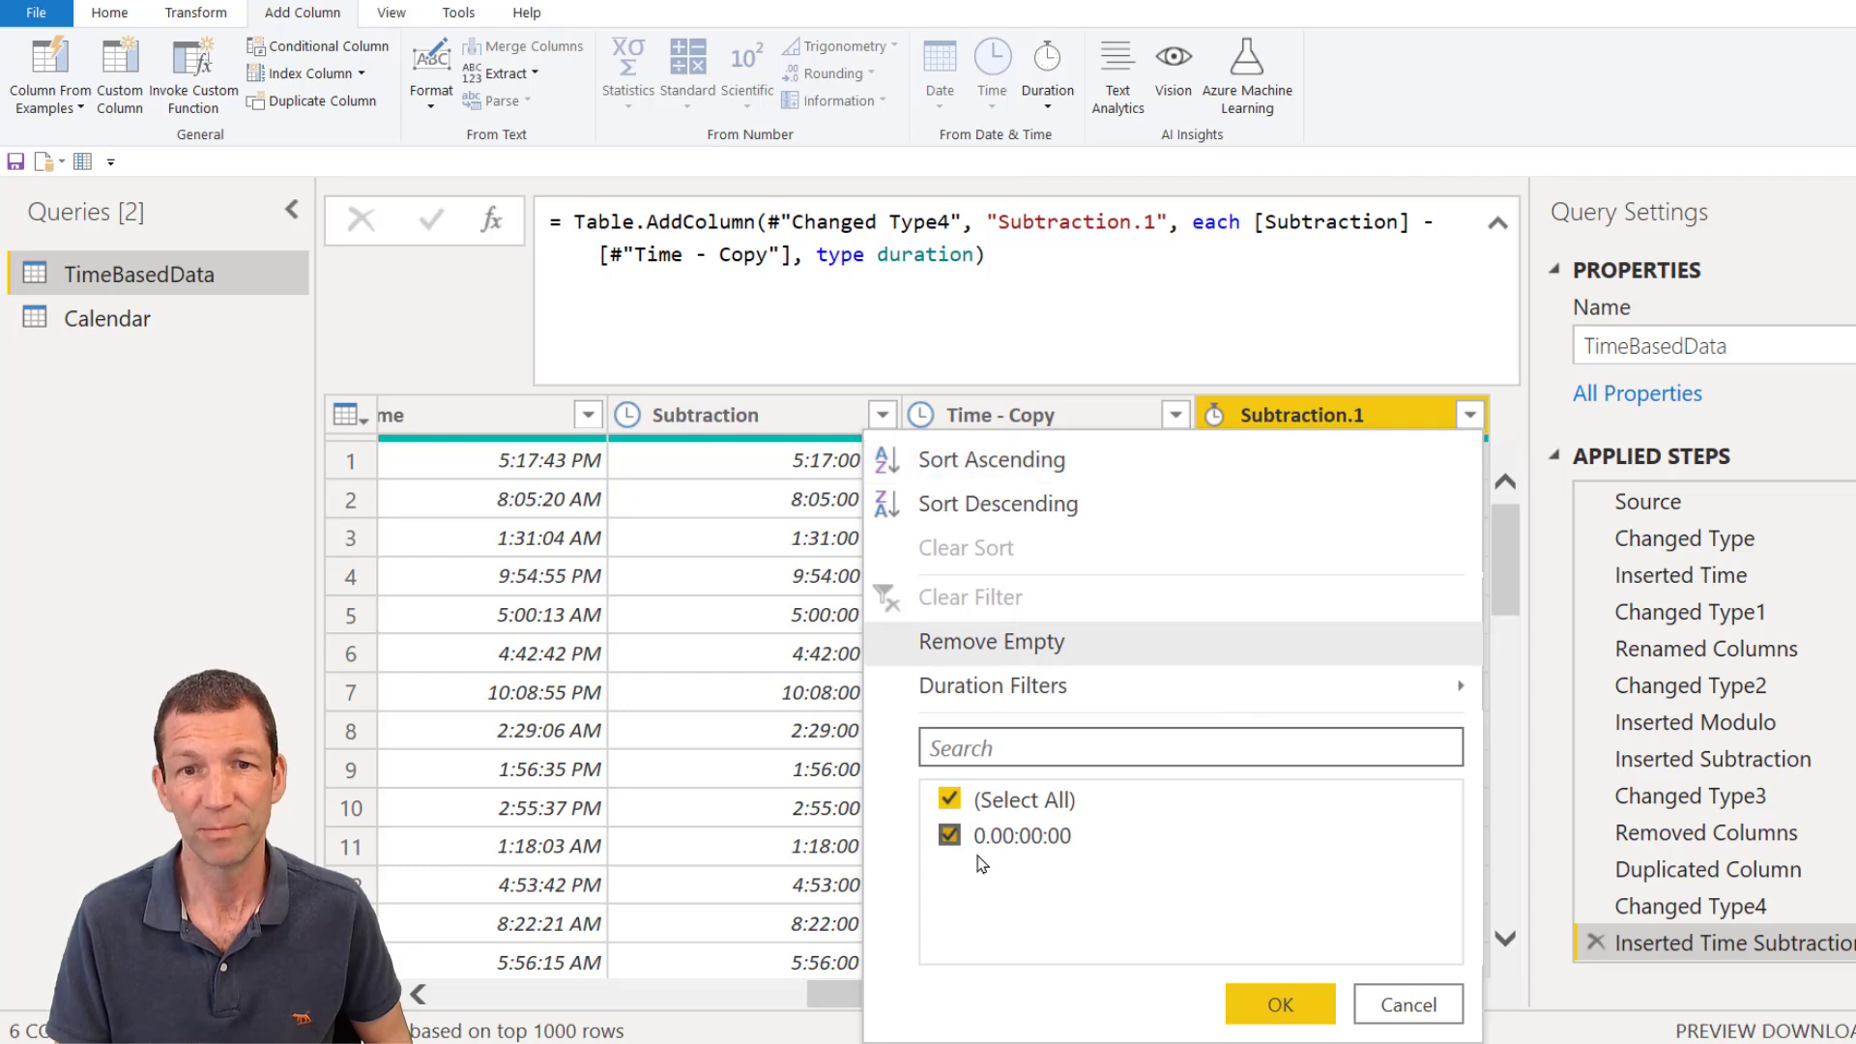
pyautogui.click(1401, 1005)
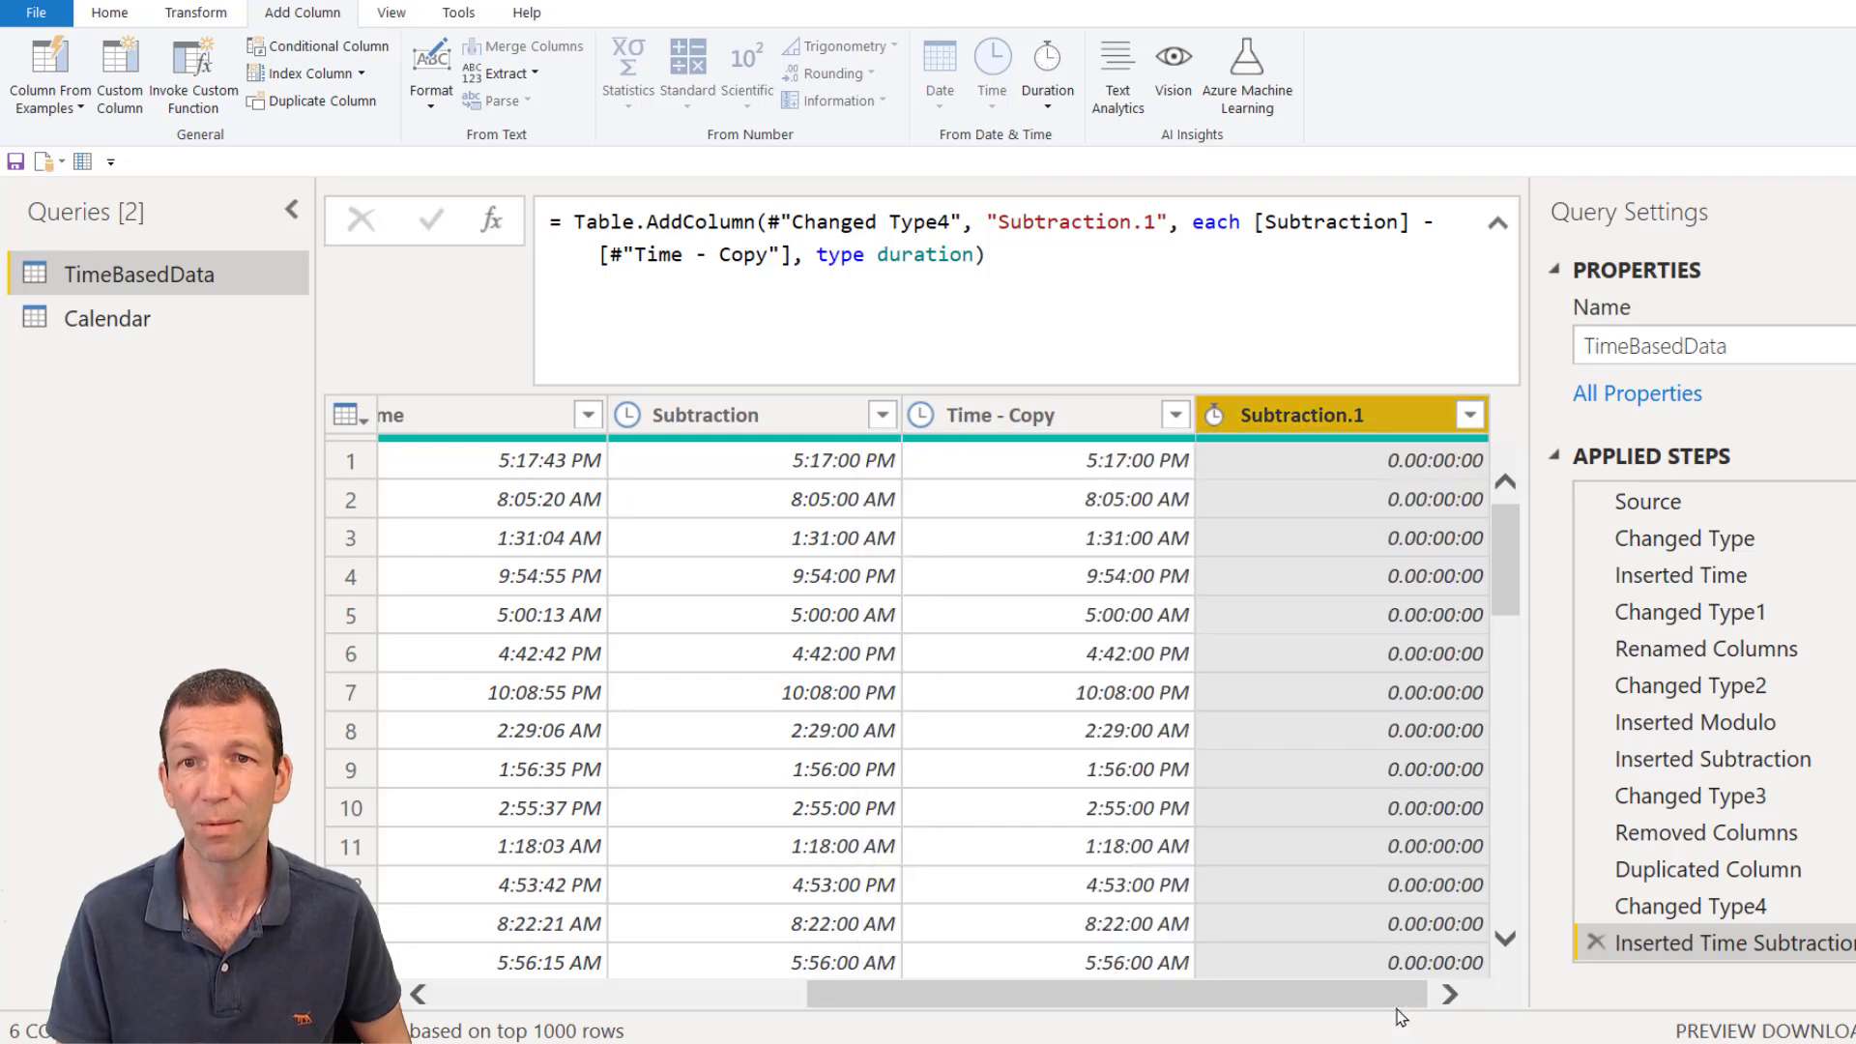
pyautogui.click(1596, 942)
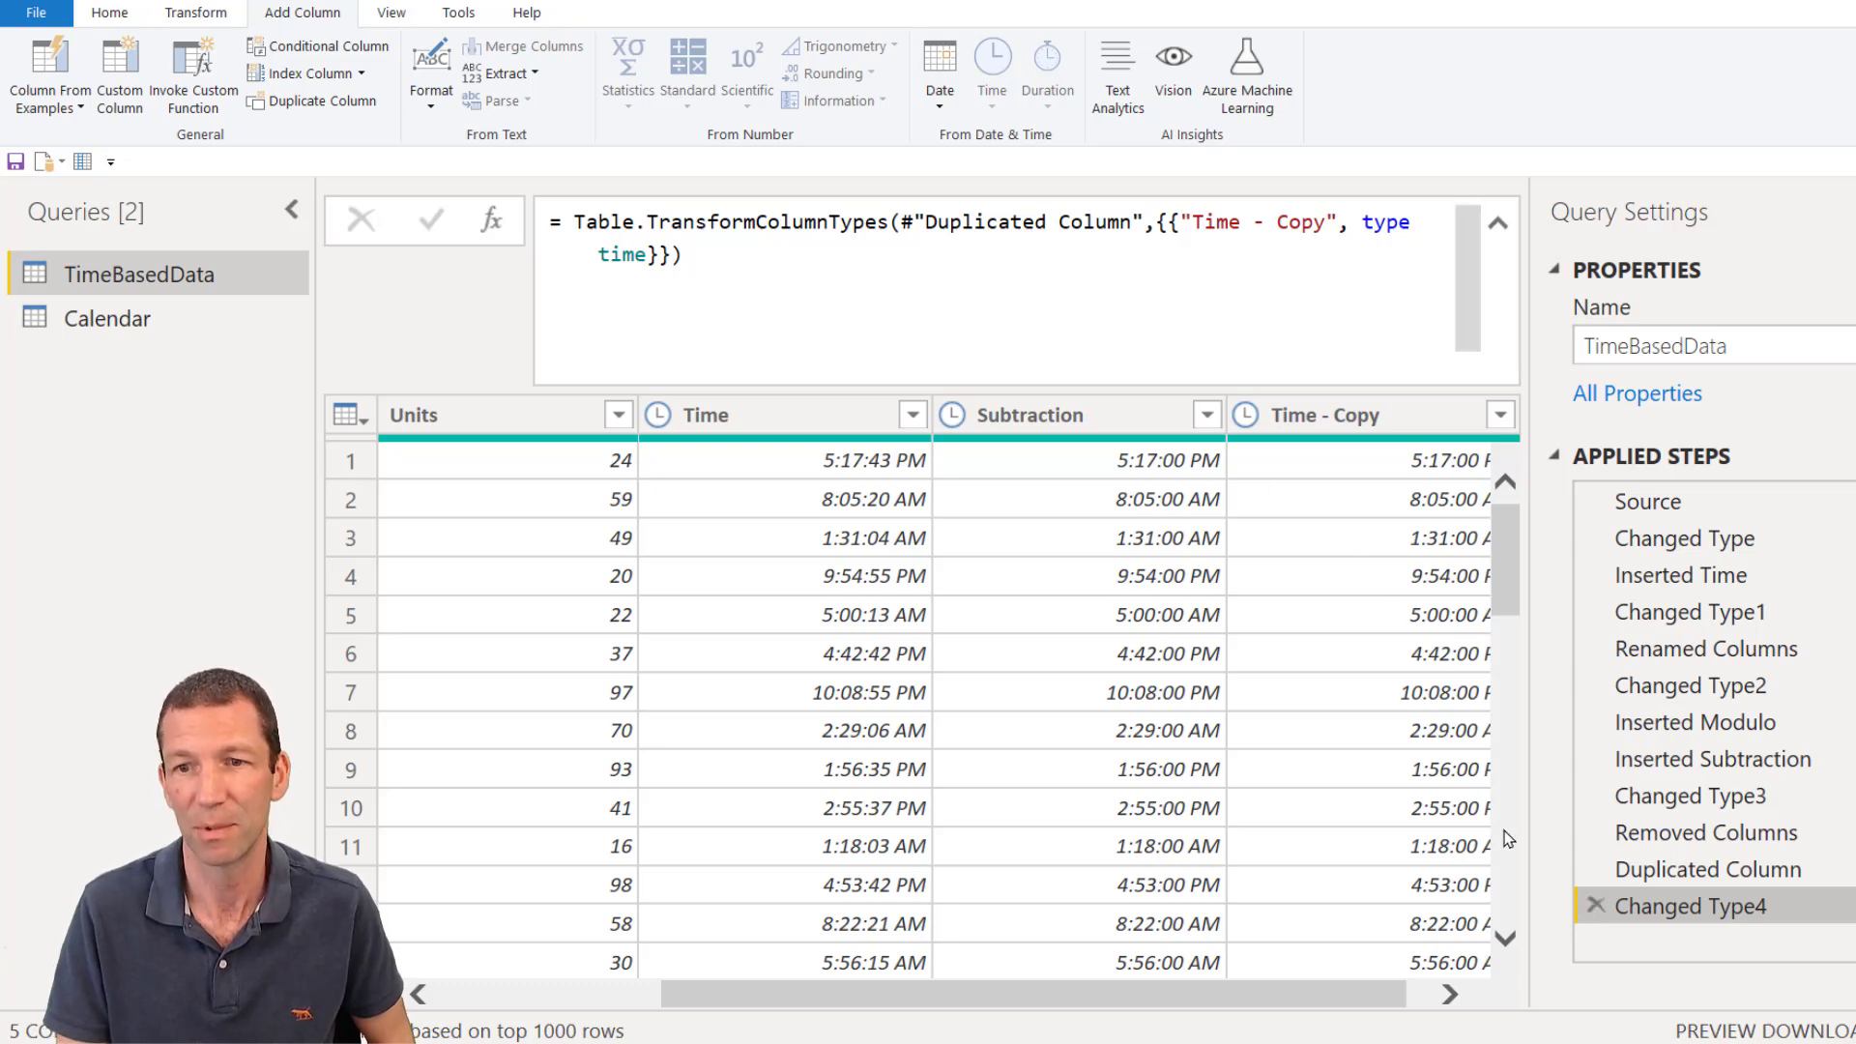
pyautogui.click(1595, 908)
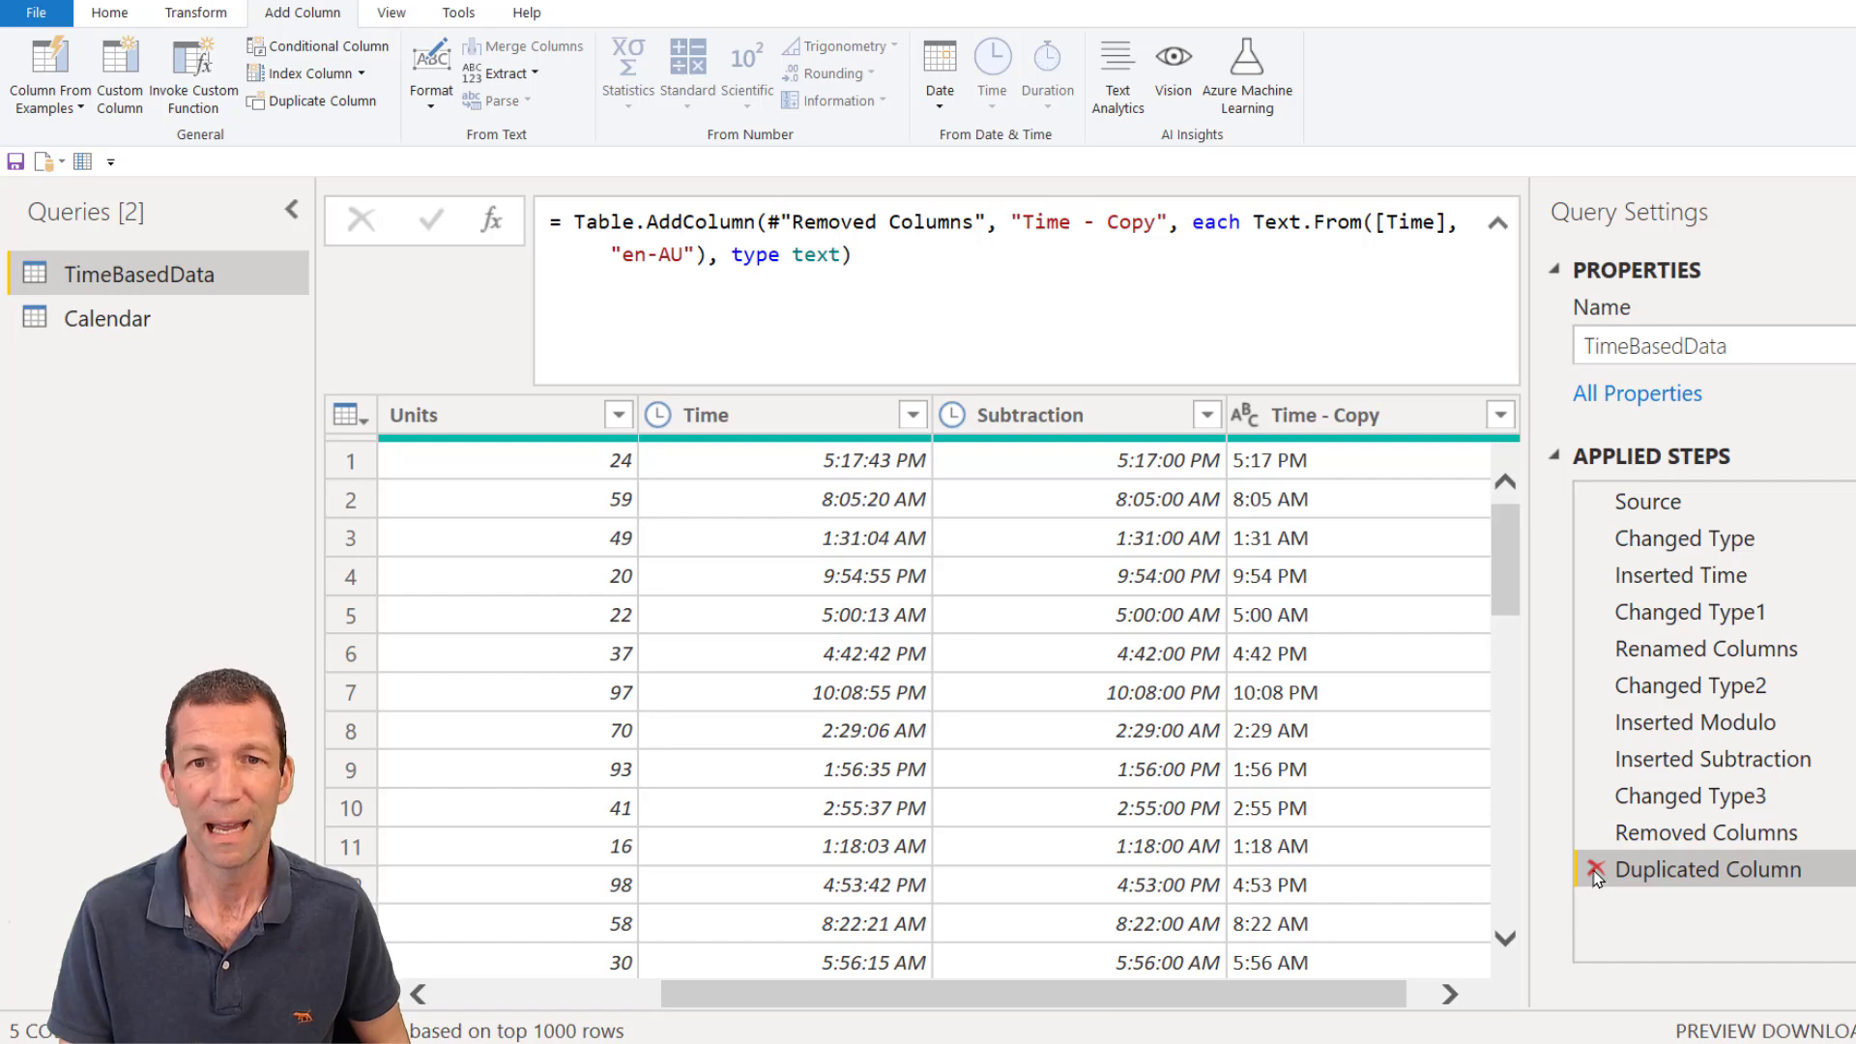
# Step: Delete the Duplicated Column and Removed Columns steps, then remove the Time and Modulo columns
pyautogui.click(1595, 870)
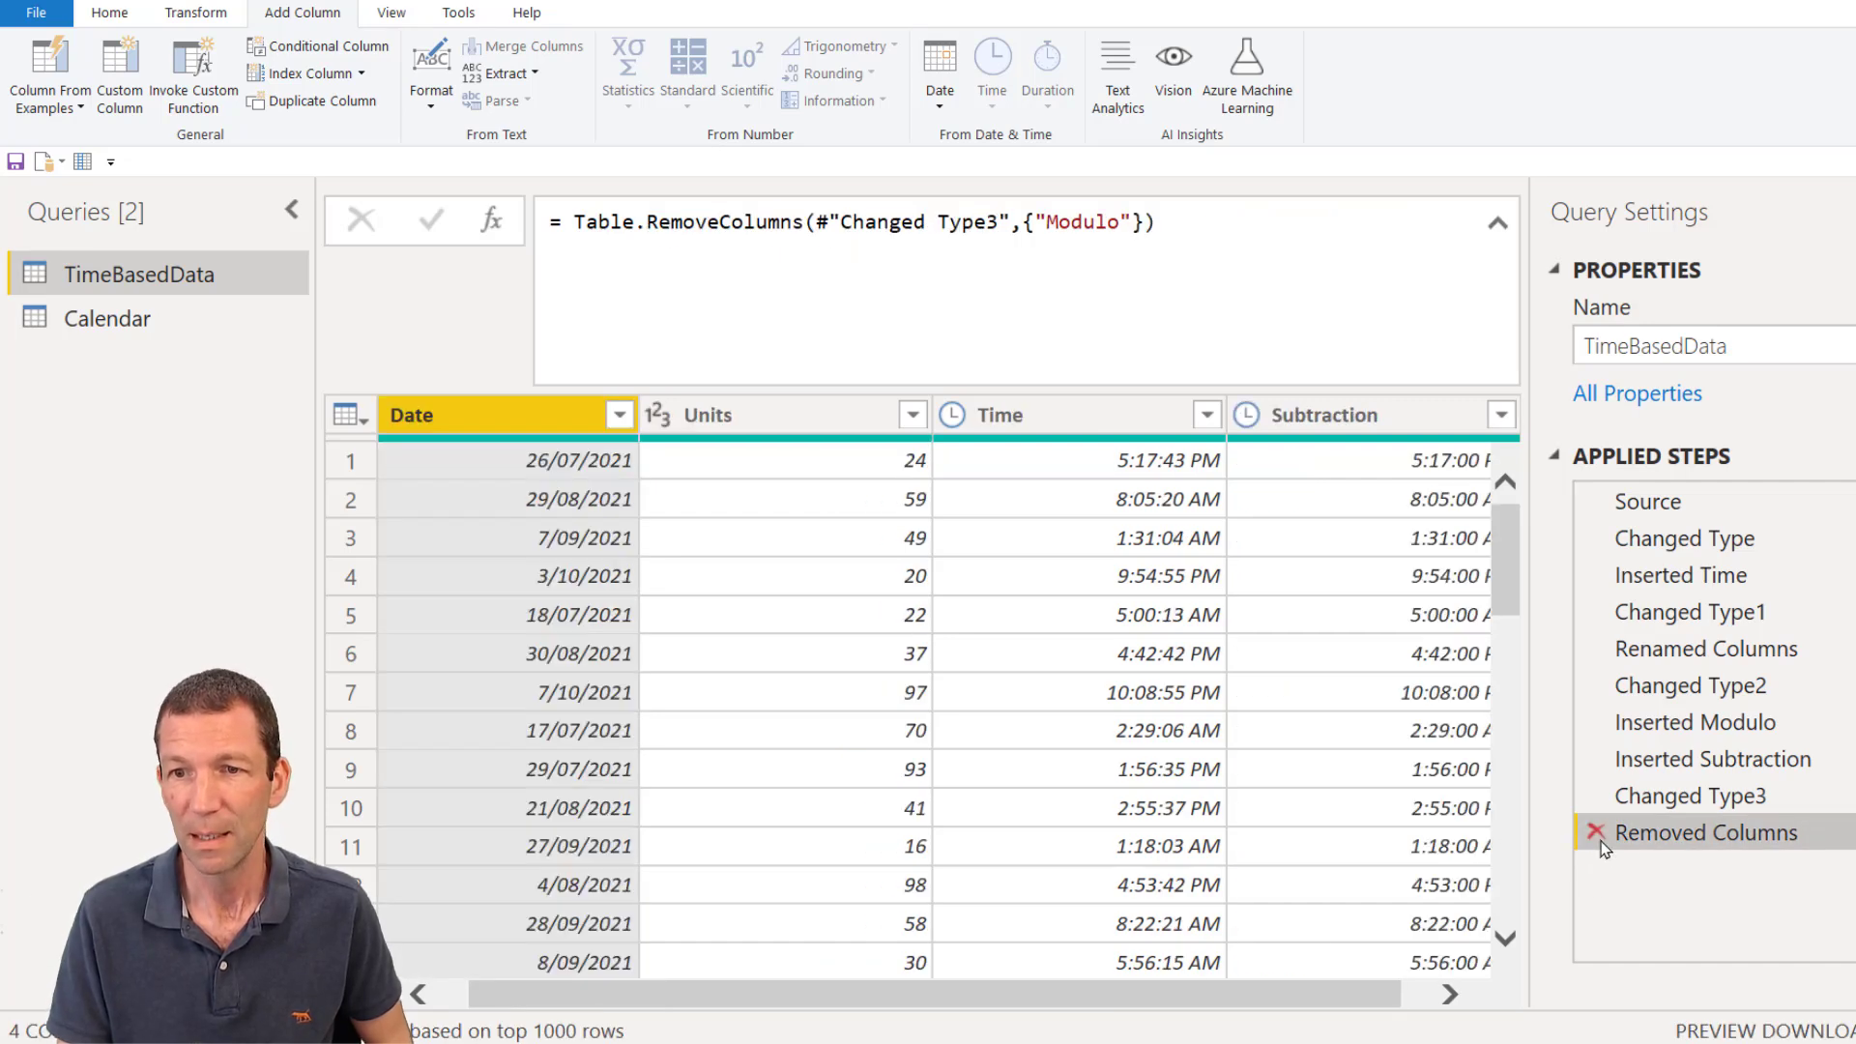
pyautogui.click(1595, 834)
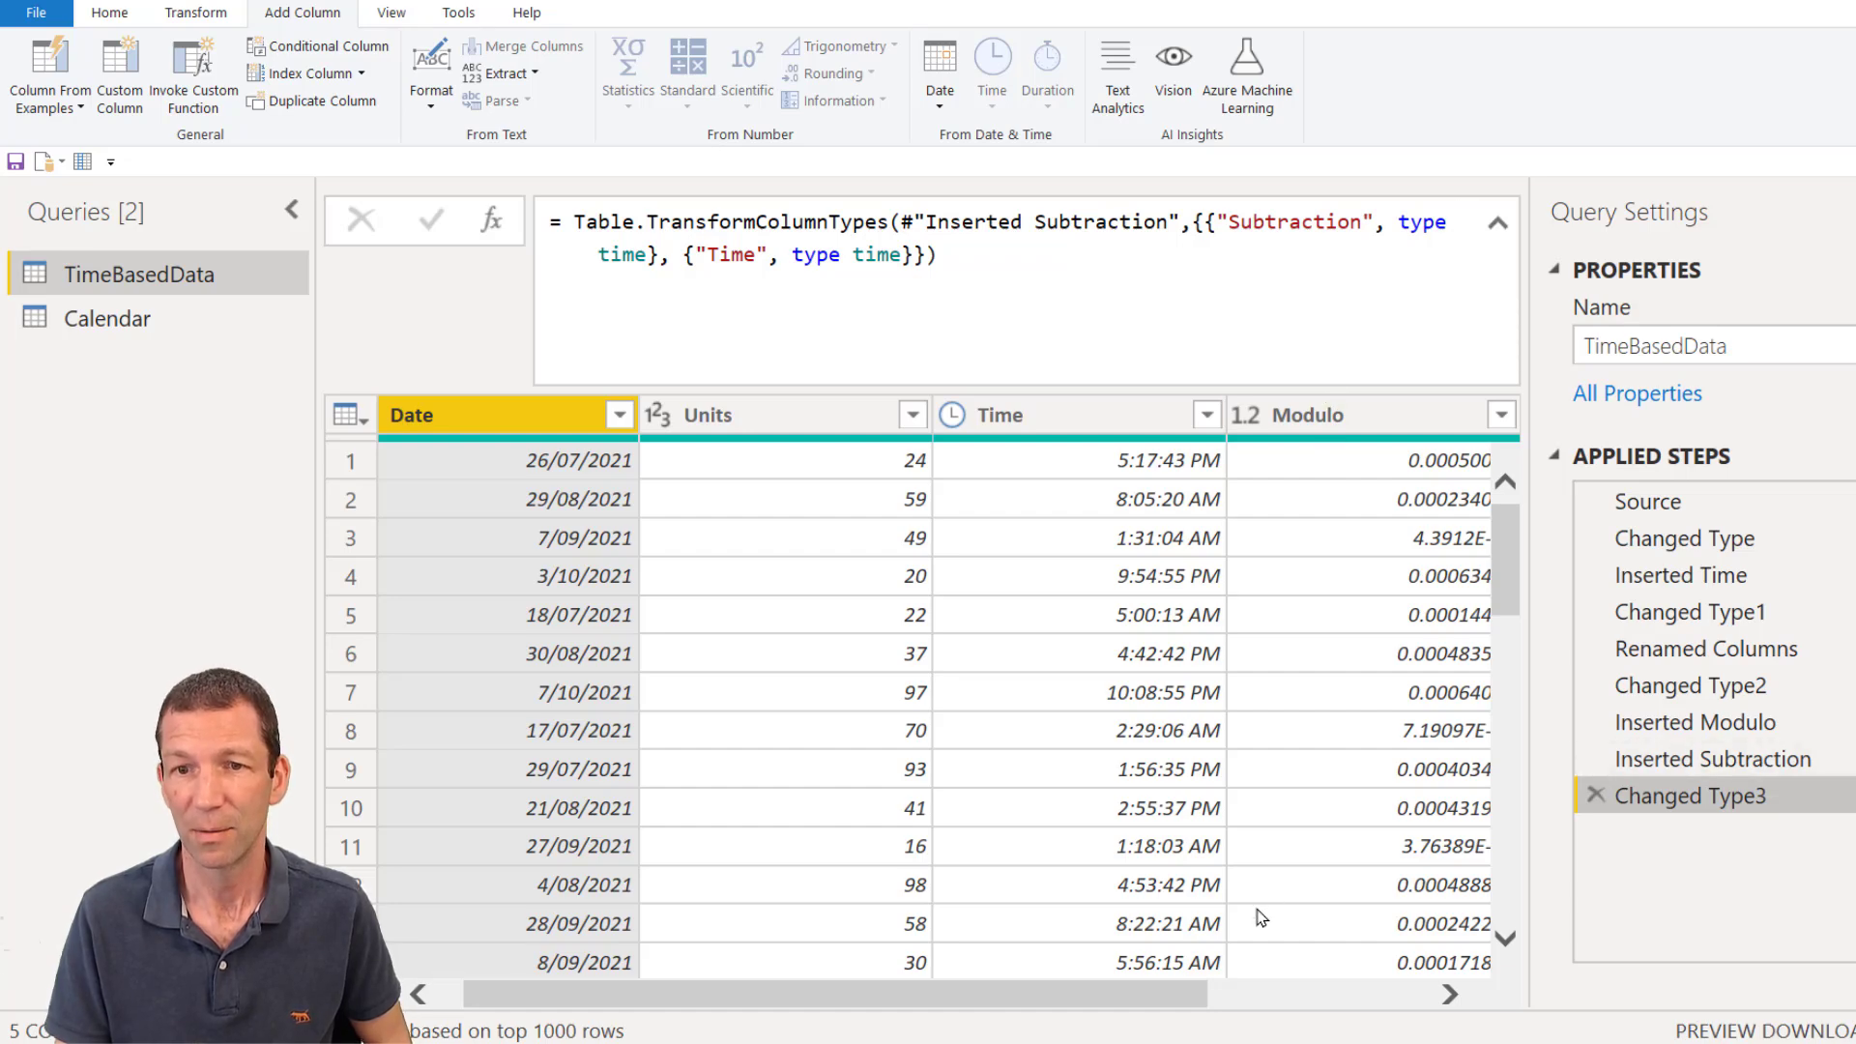
pyautogui.moveTo(1150, 995); pyautogui.dragTo(1368, 996)
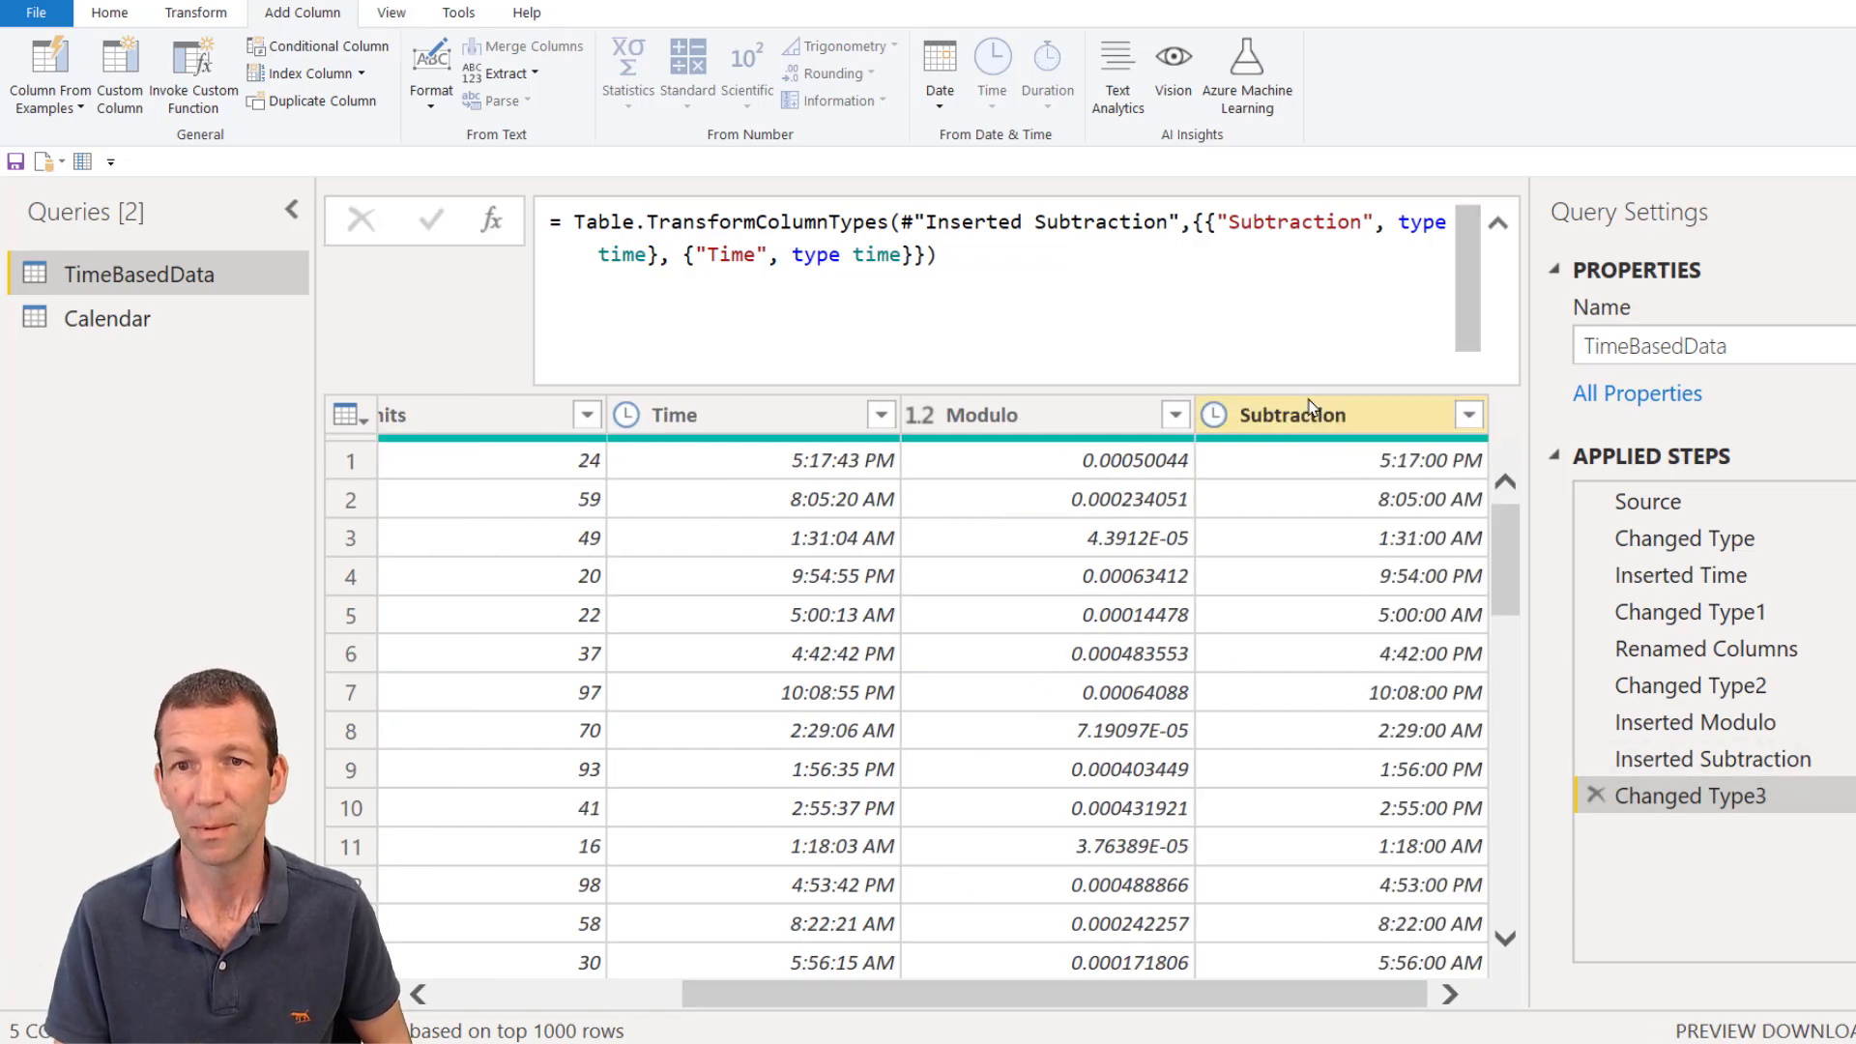
pyautogui.click(712, 416)
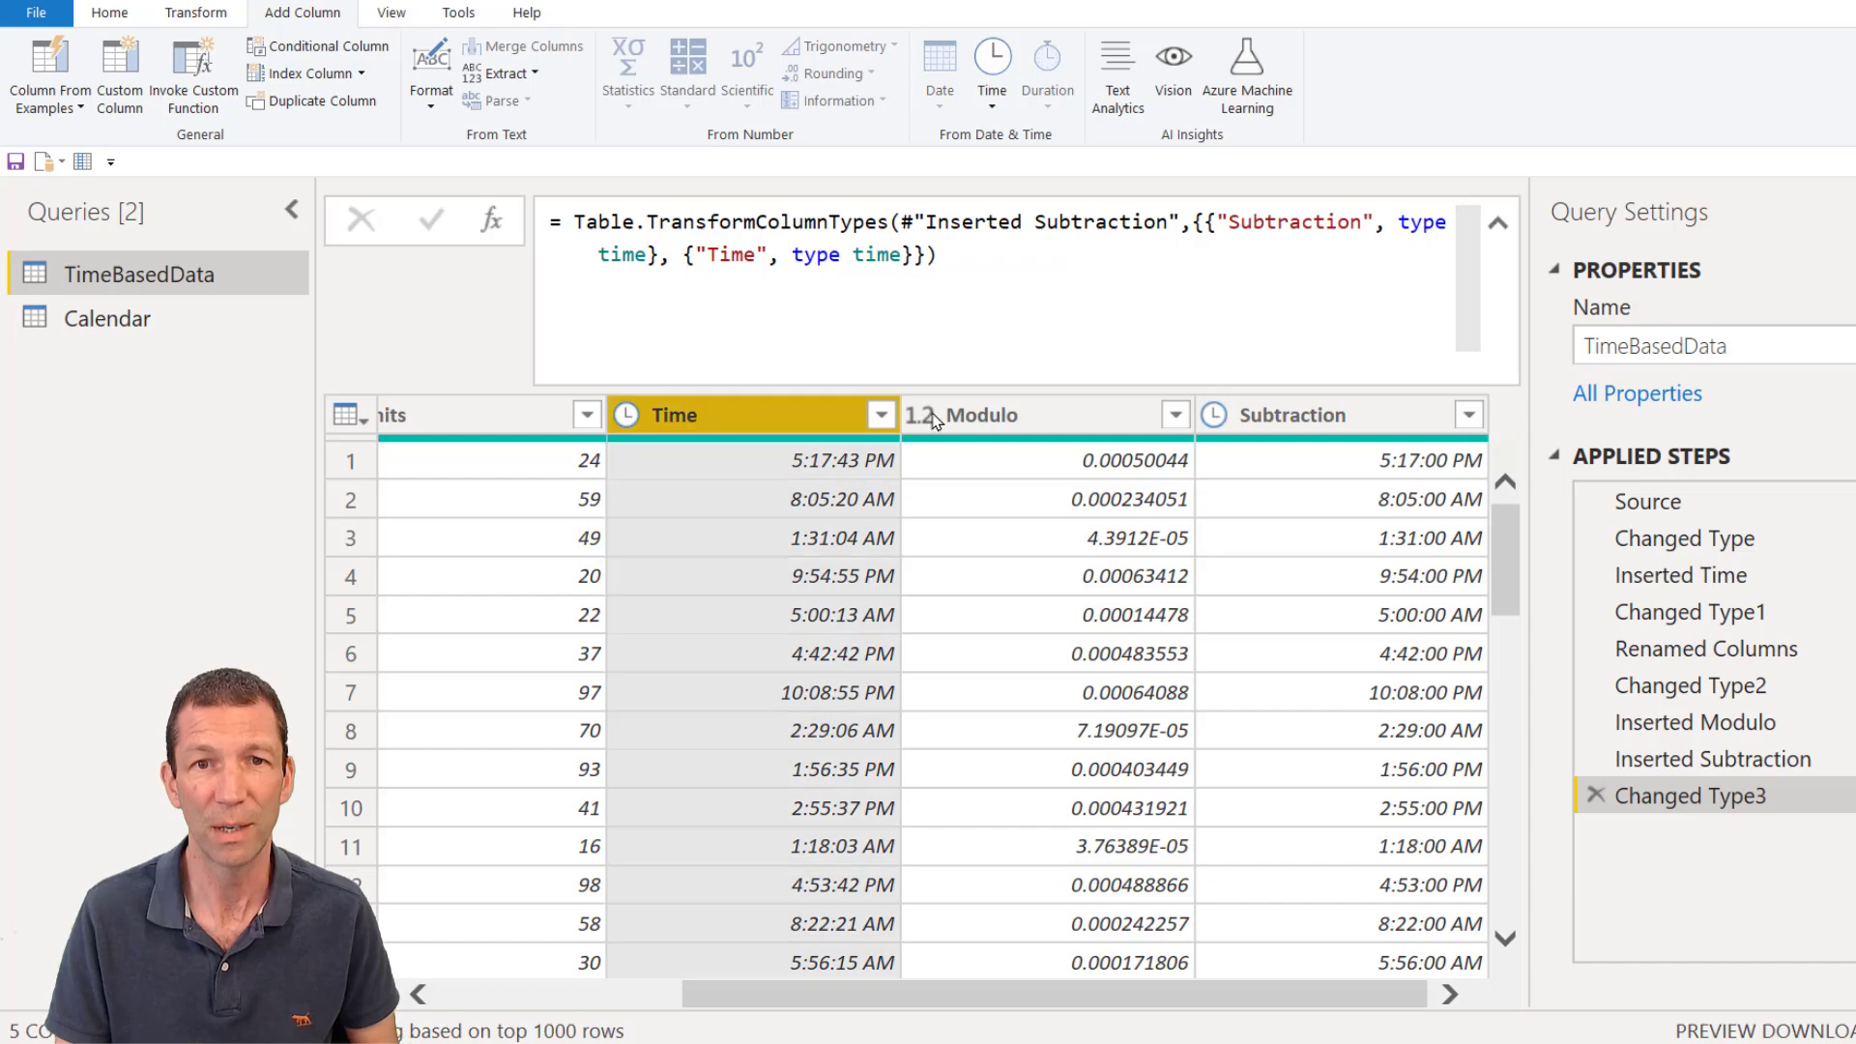
pyautogui.keyDown('ctrl'); pyautogui.click(1033, 425); pyautogui.keyUp('ctrl')
pyautogui.rightClick(1030, 419)
pyautogui.click(877, 400)
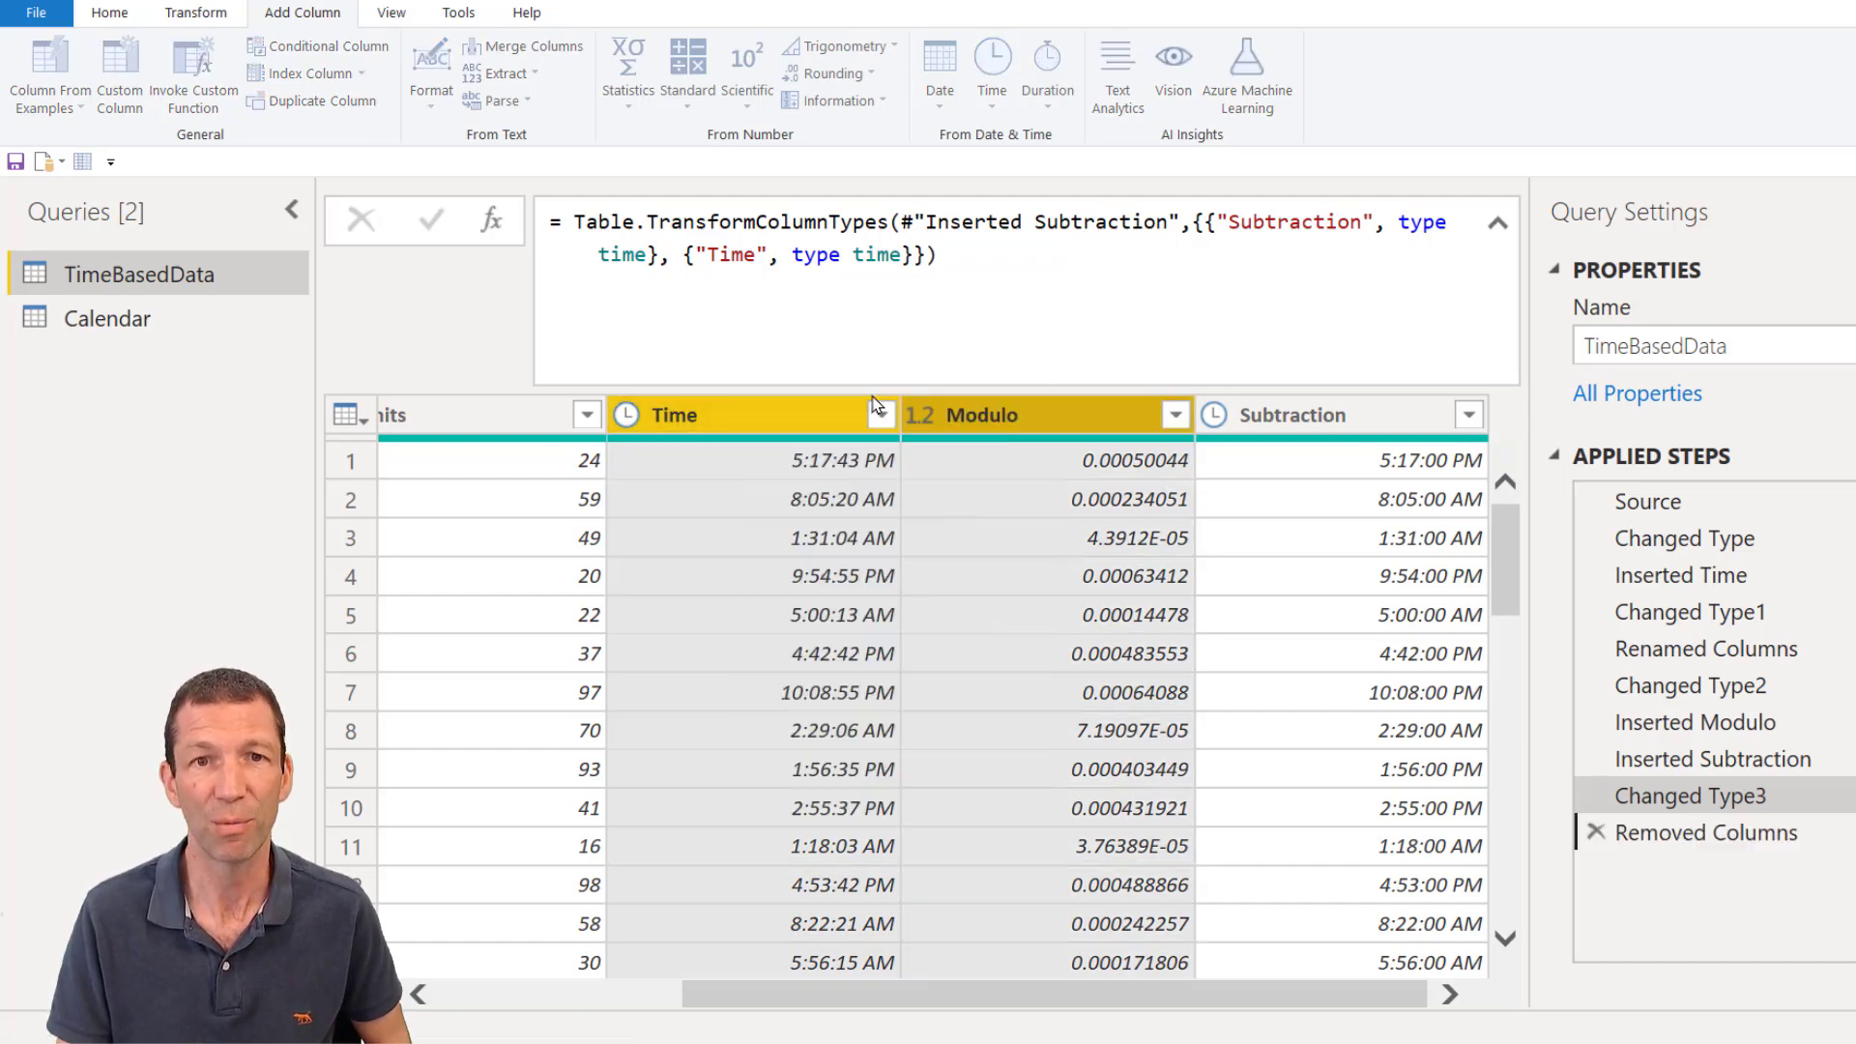
# Step: Rename the Subtraction column to 'Time to the Minute'
pyautogui.doubleClick(1034, 425)
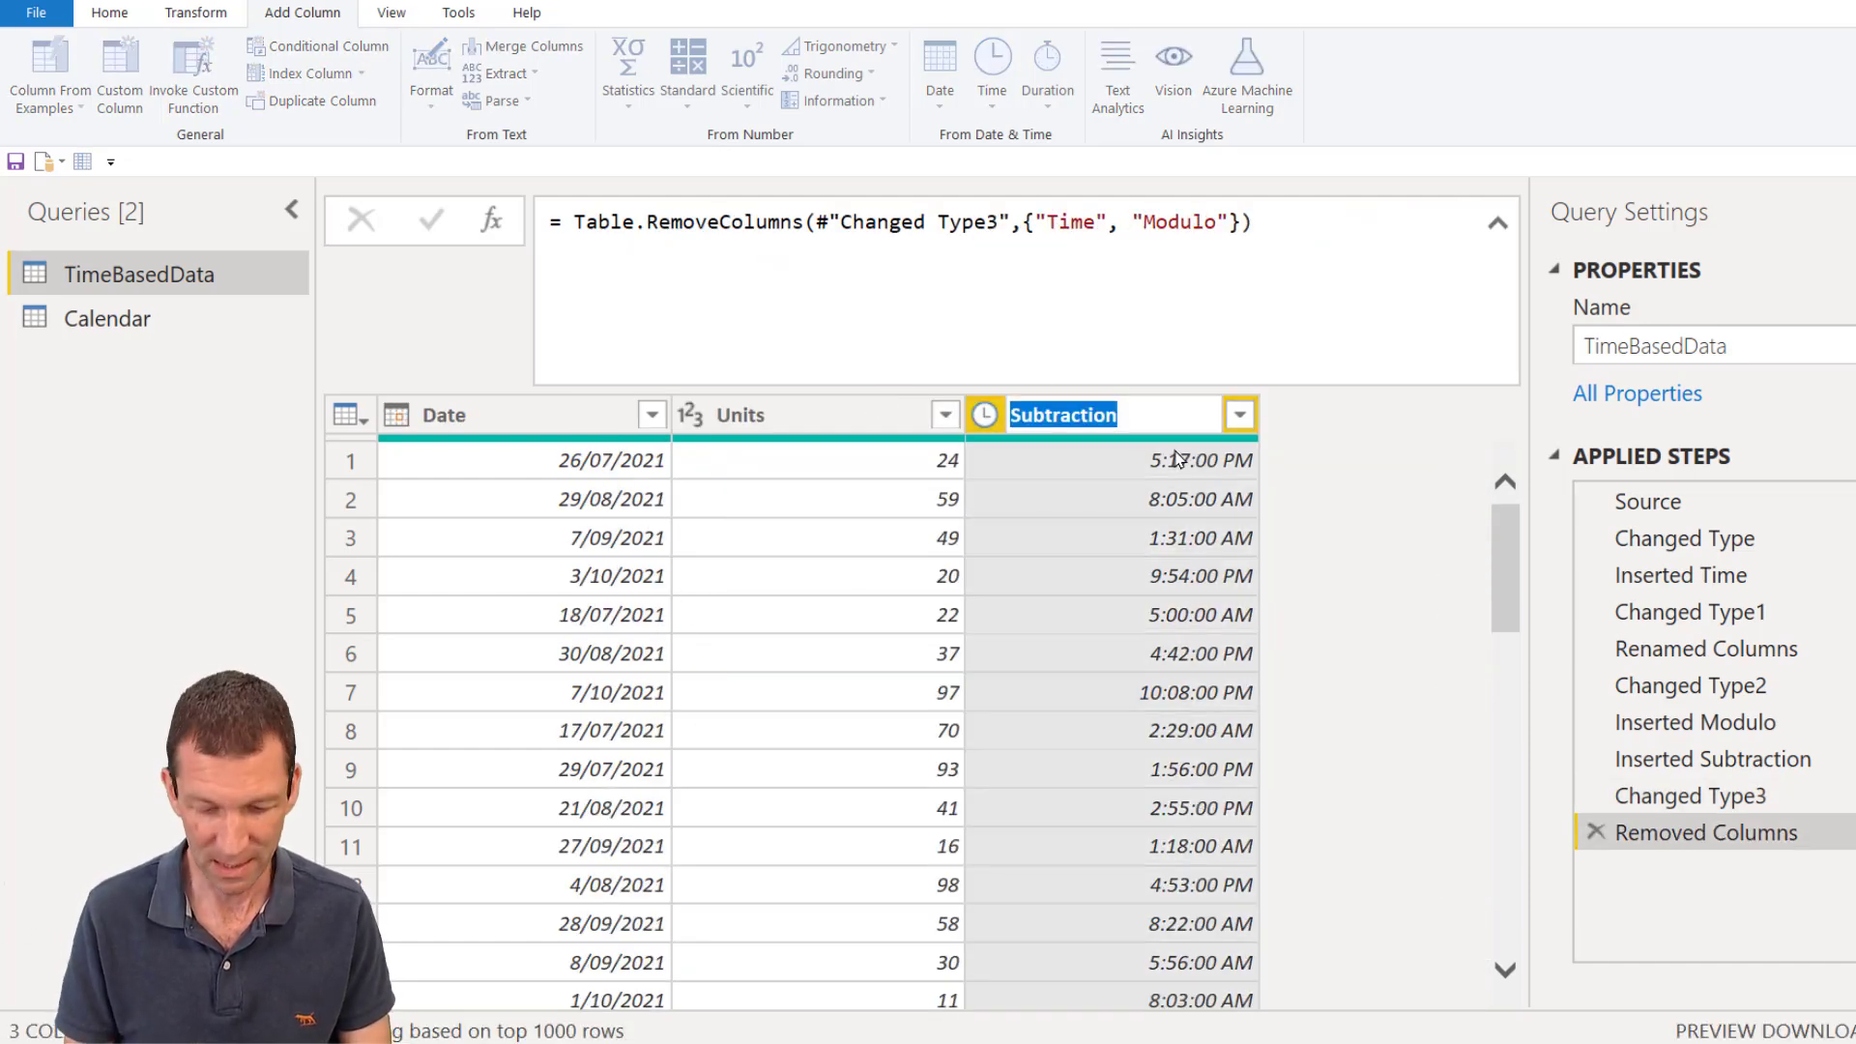
pyautogui.write('Time to the ')
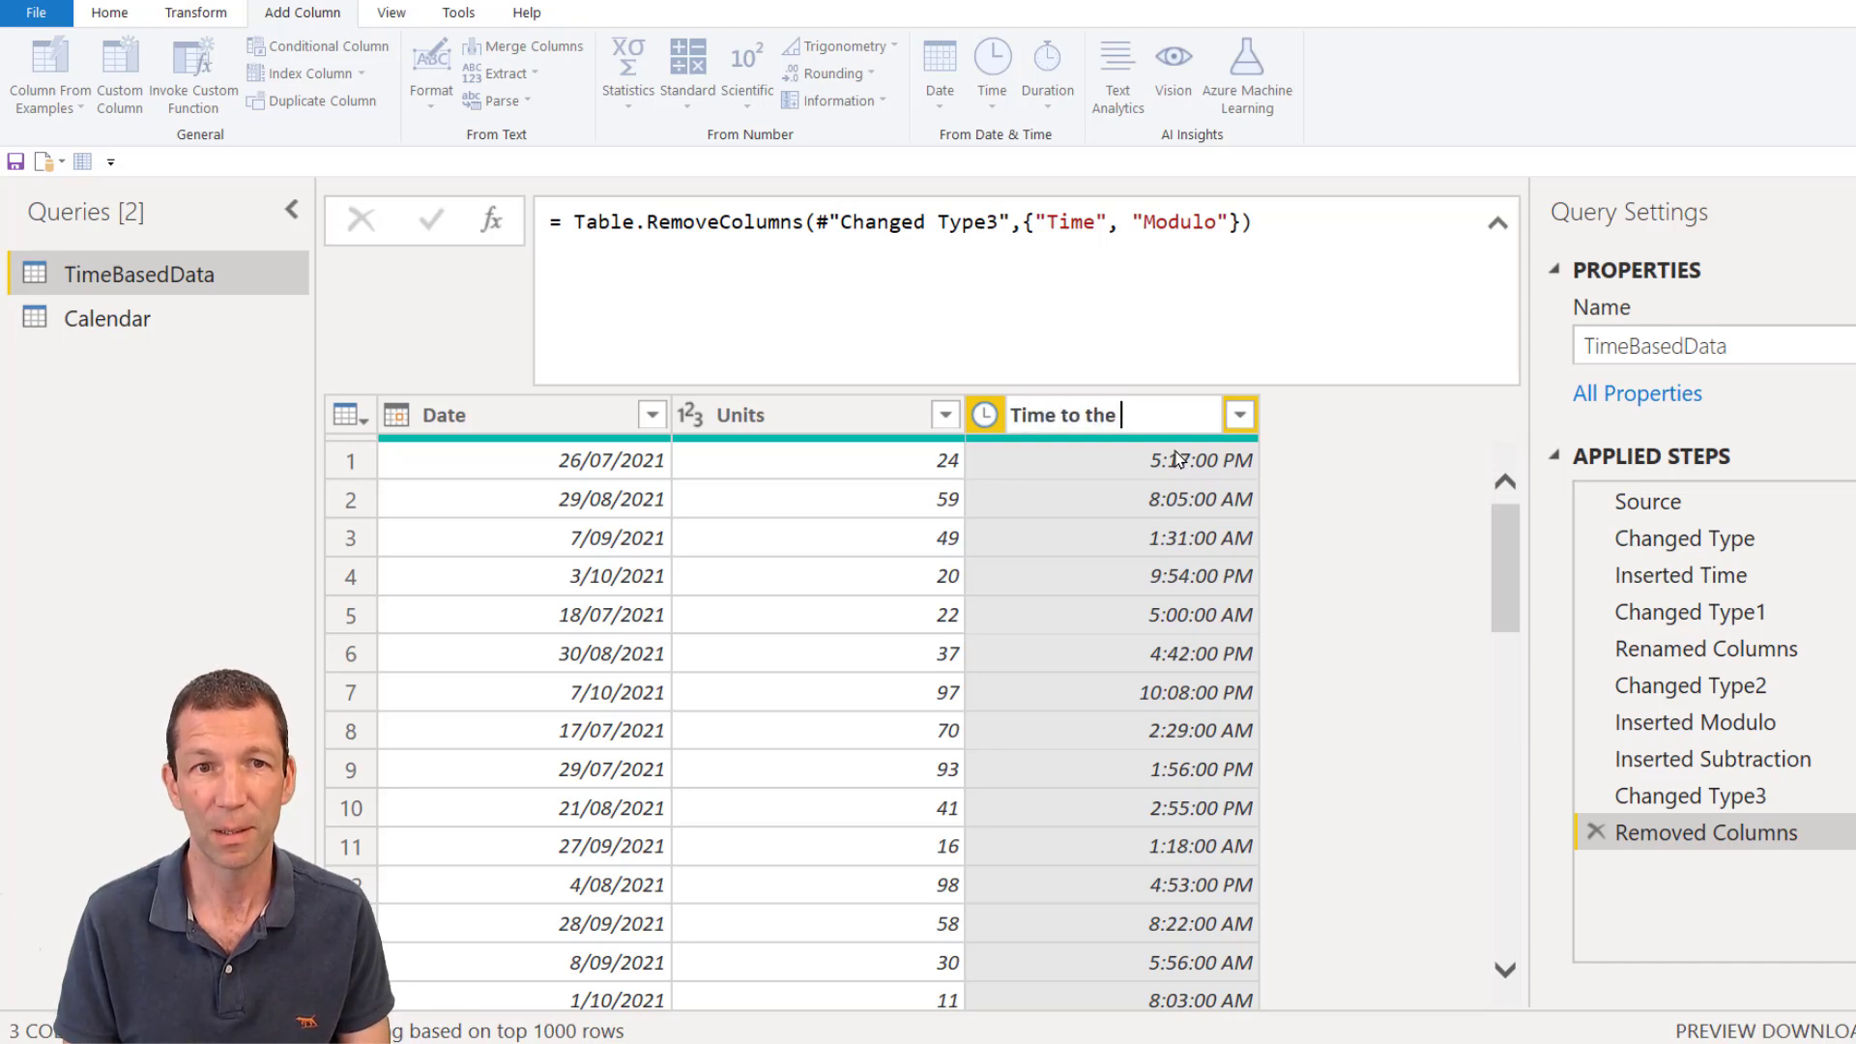
pyautogui.write('Minute')
pyautogui.press('Return')
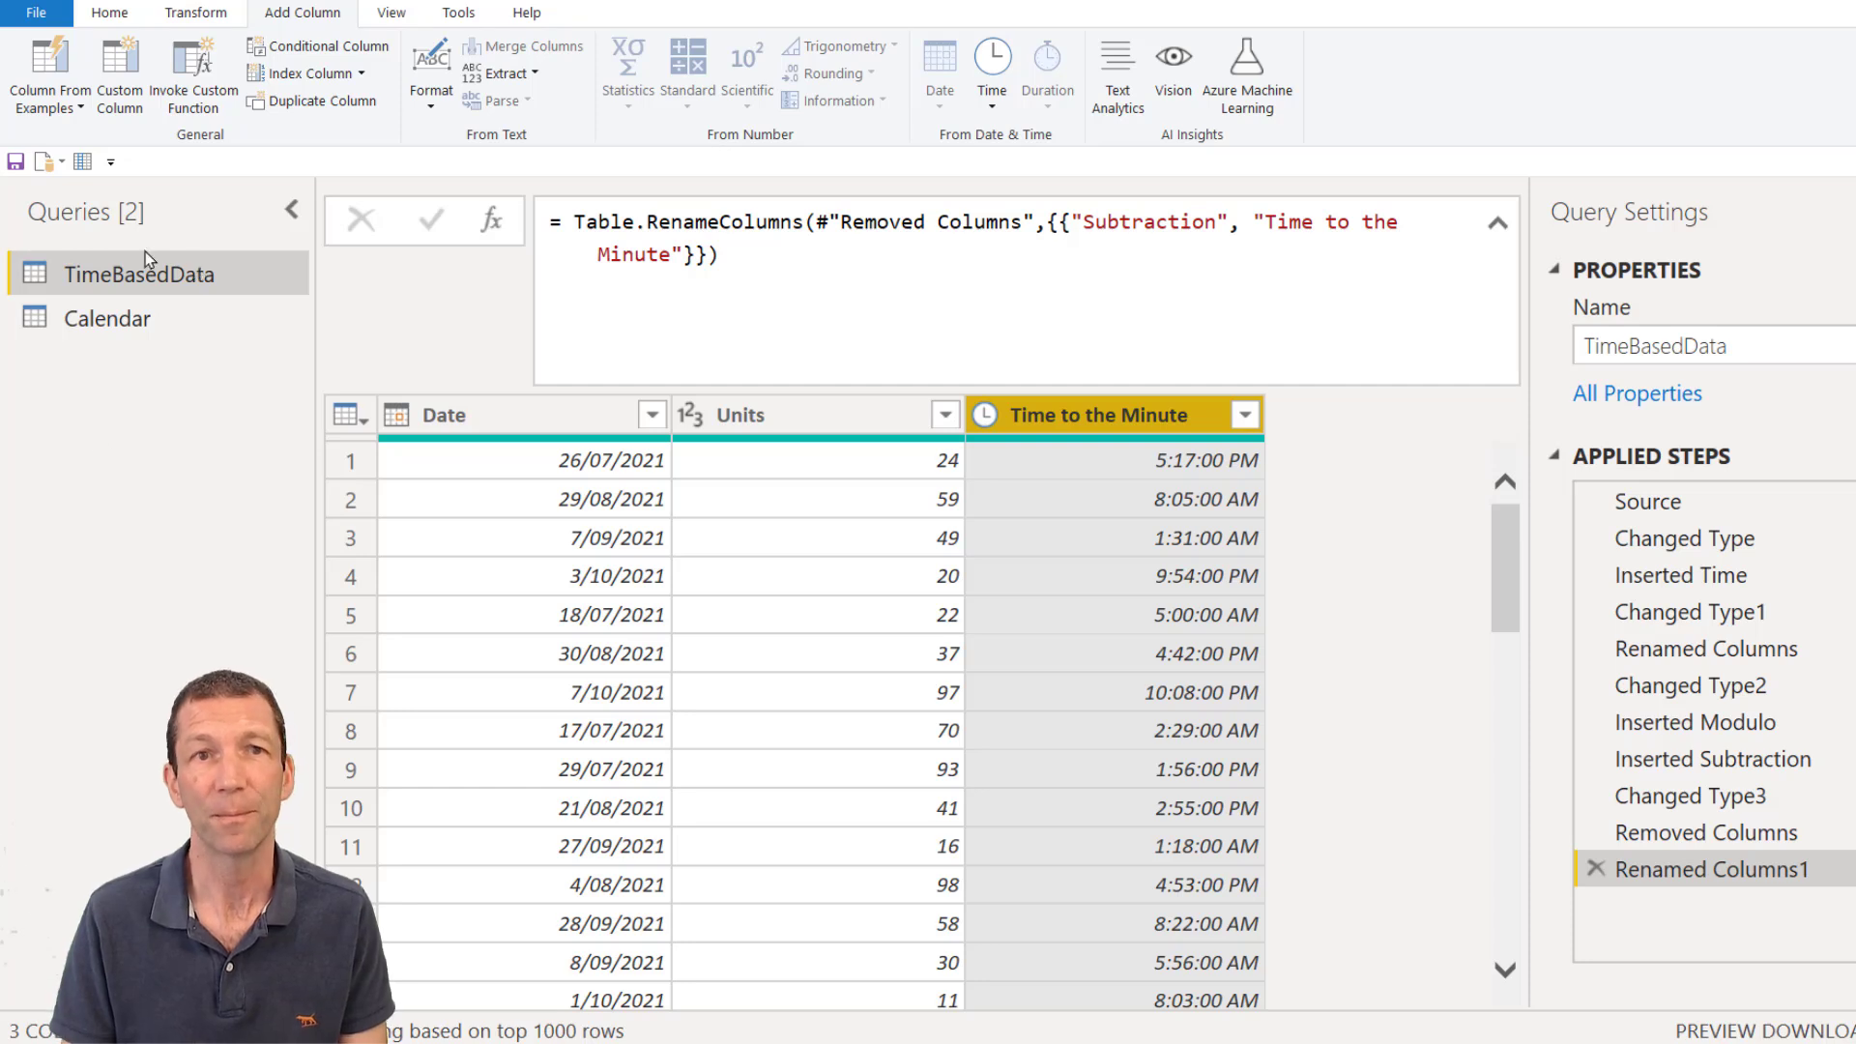
# Step: Create a blank query with the formula = {0..1439}
pyautogui.click(110, 13)
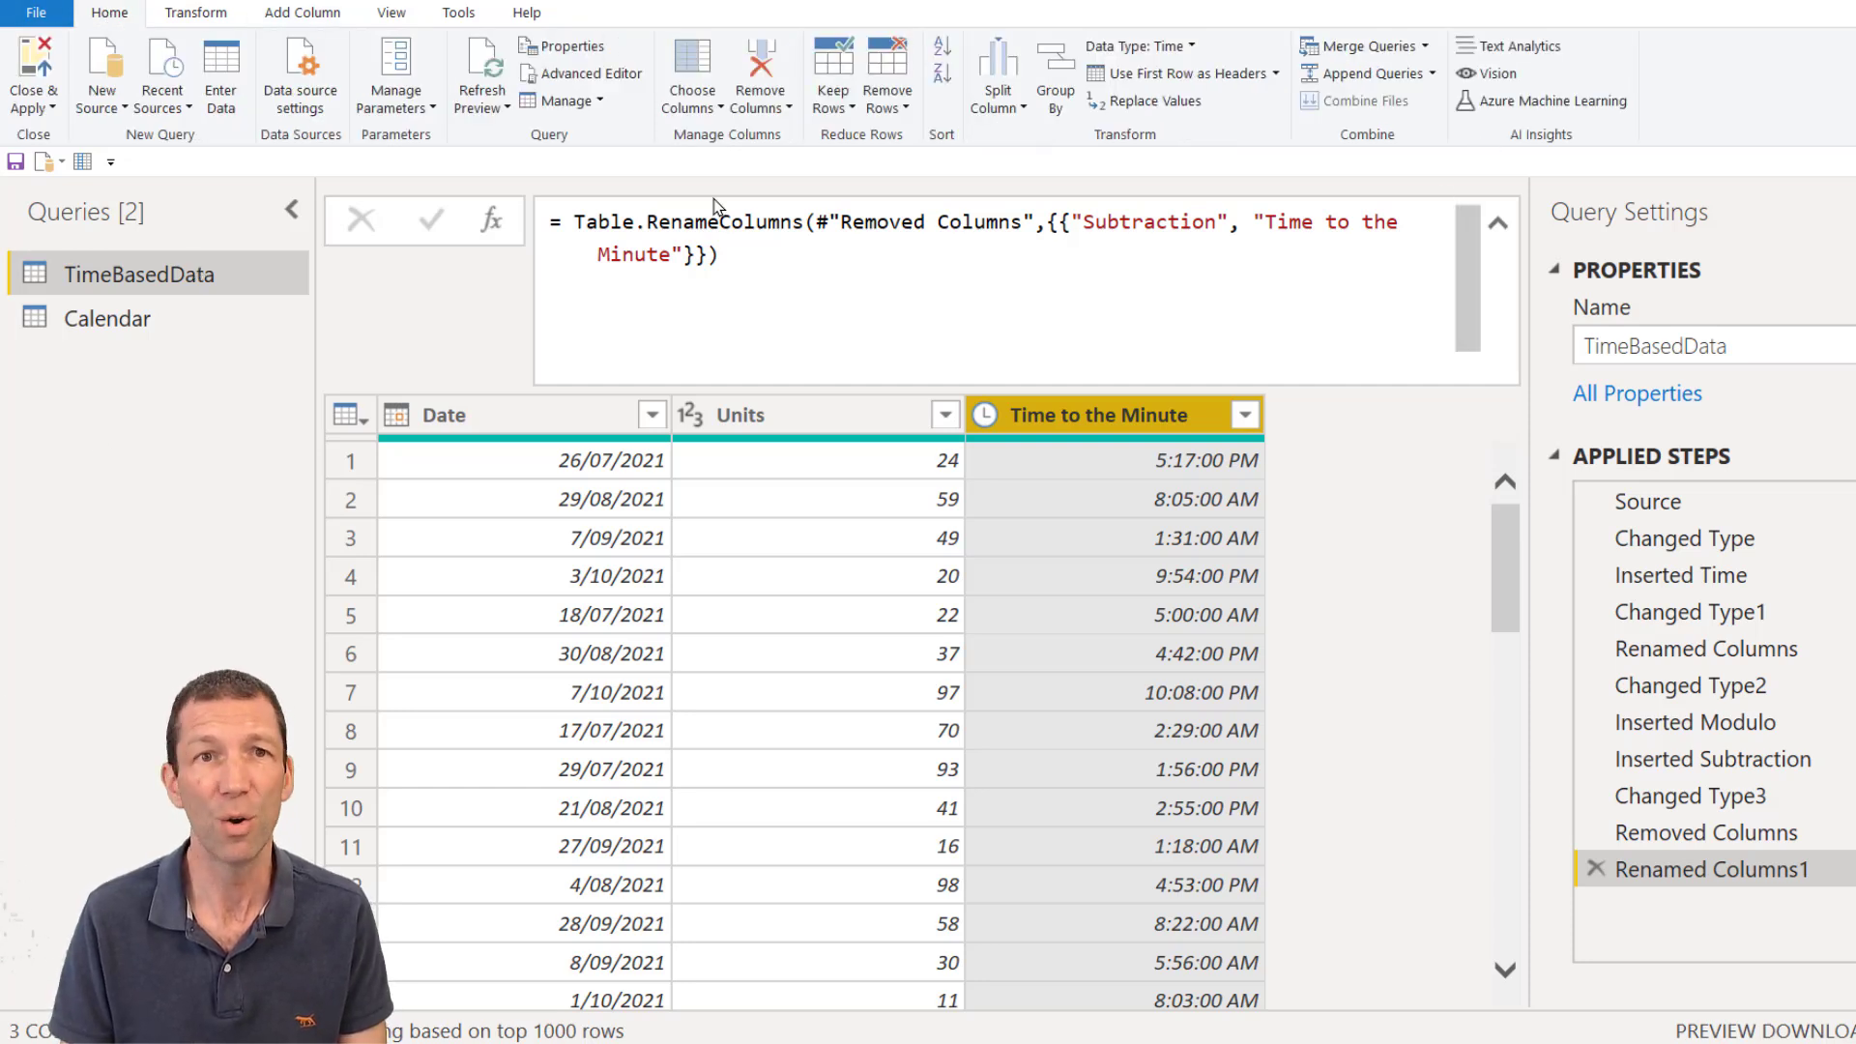
pyautogui.click(123, 108)
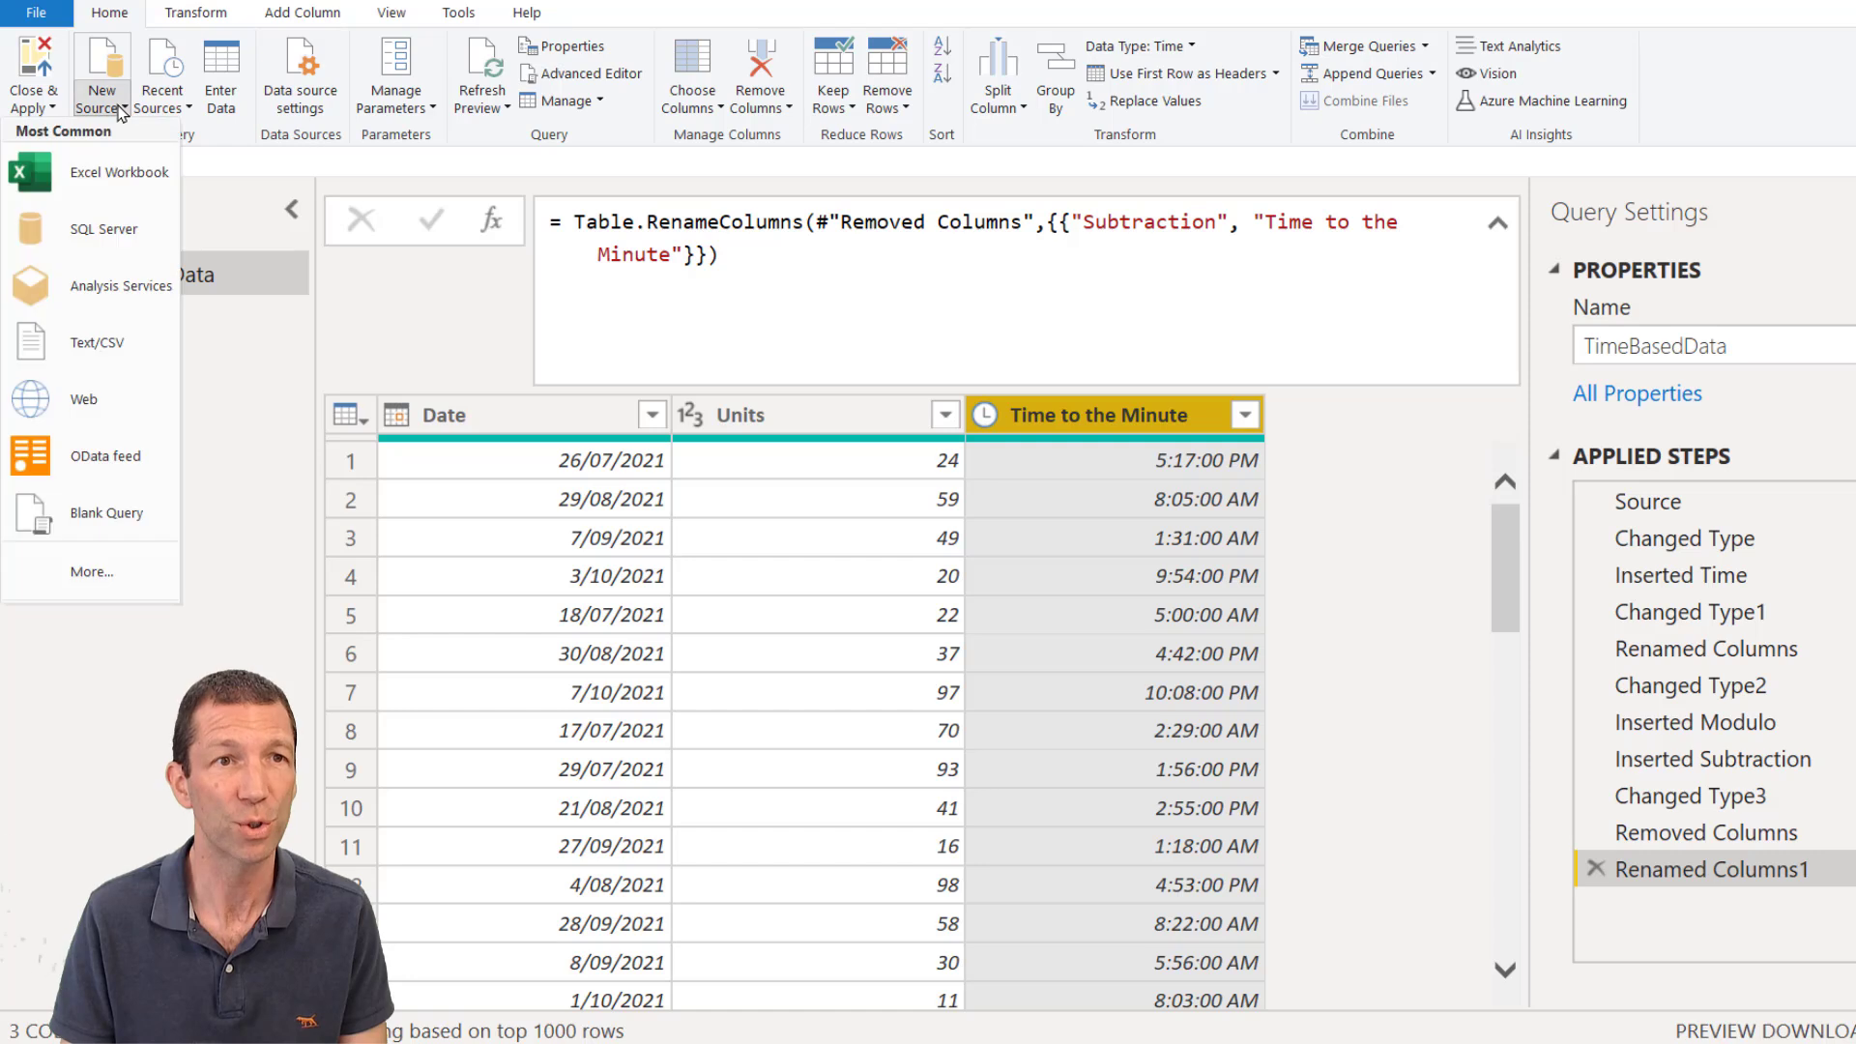
pyautogui.click(100, 522)
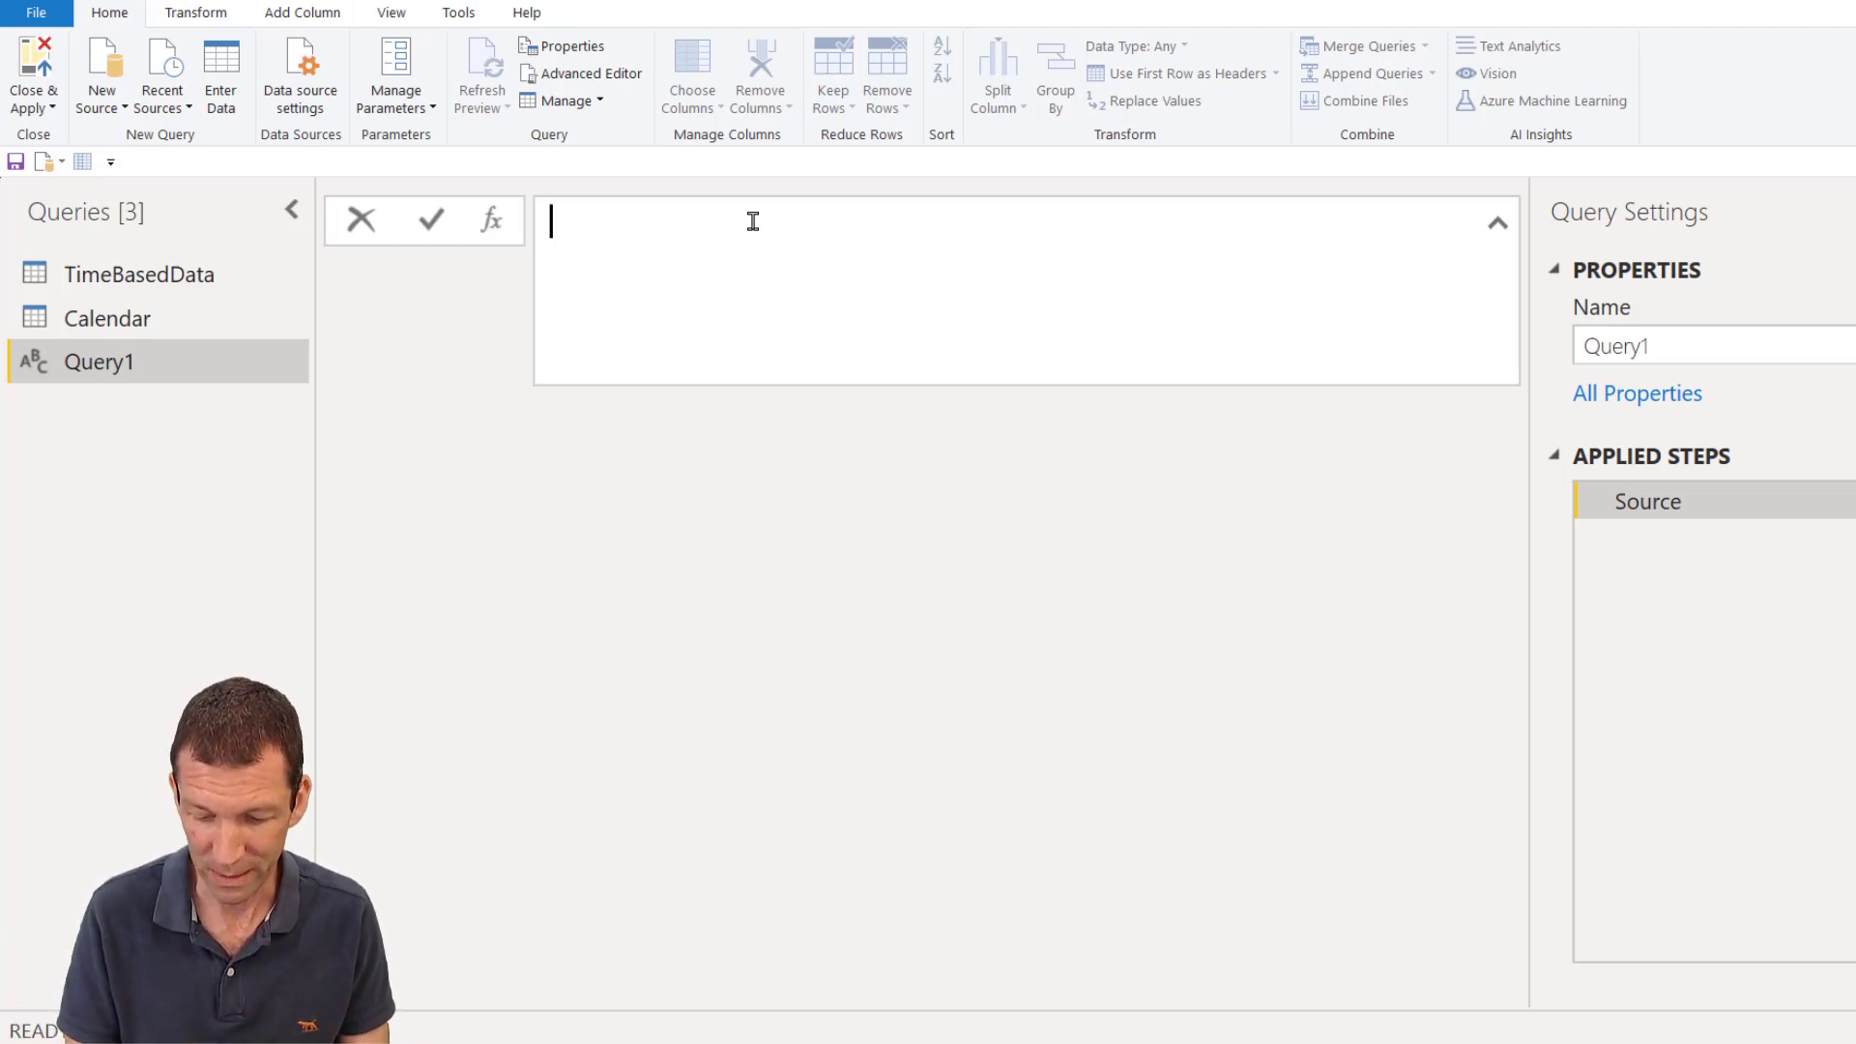
pyautogui.write('={')
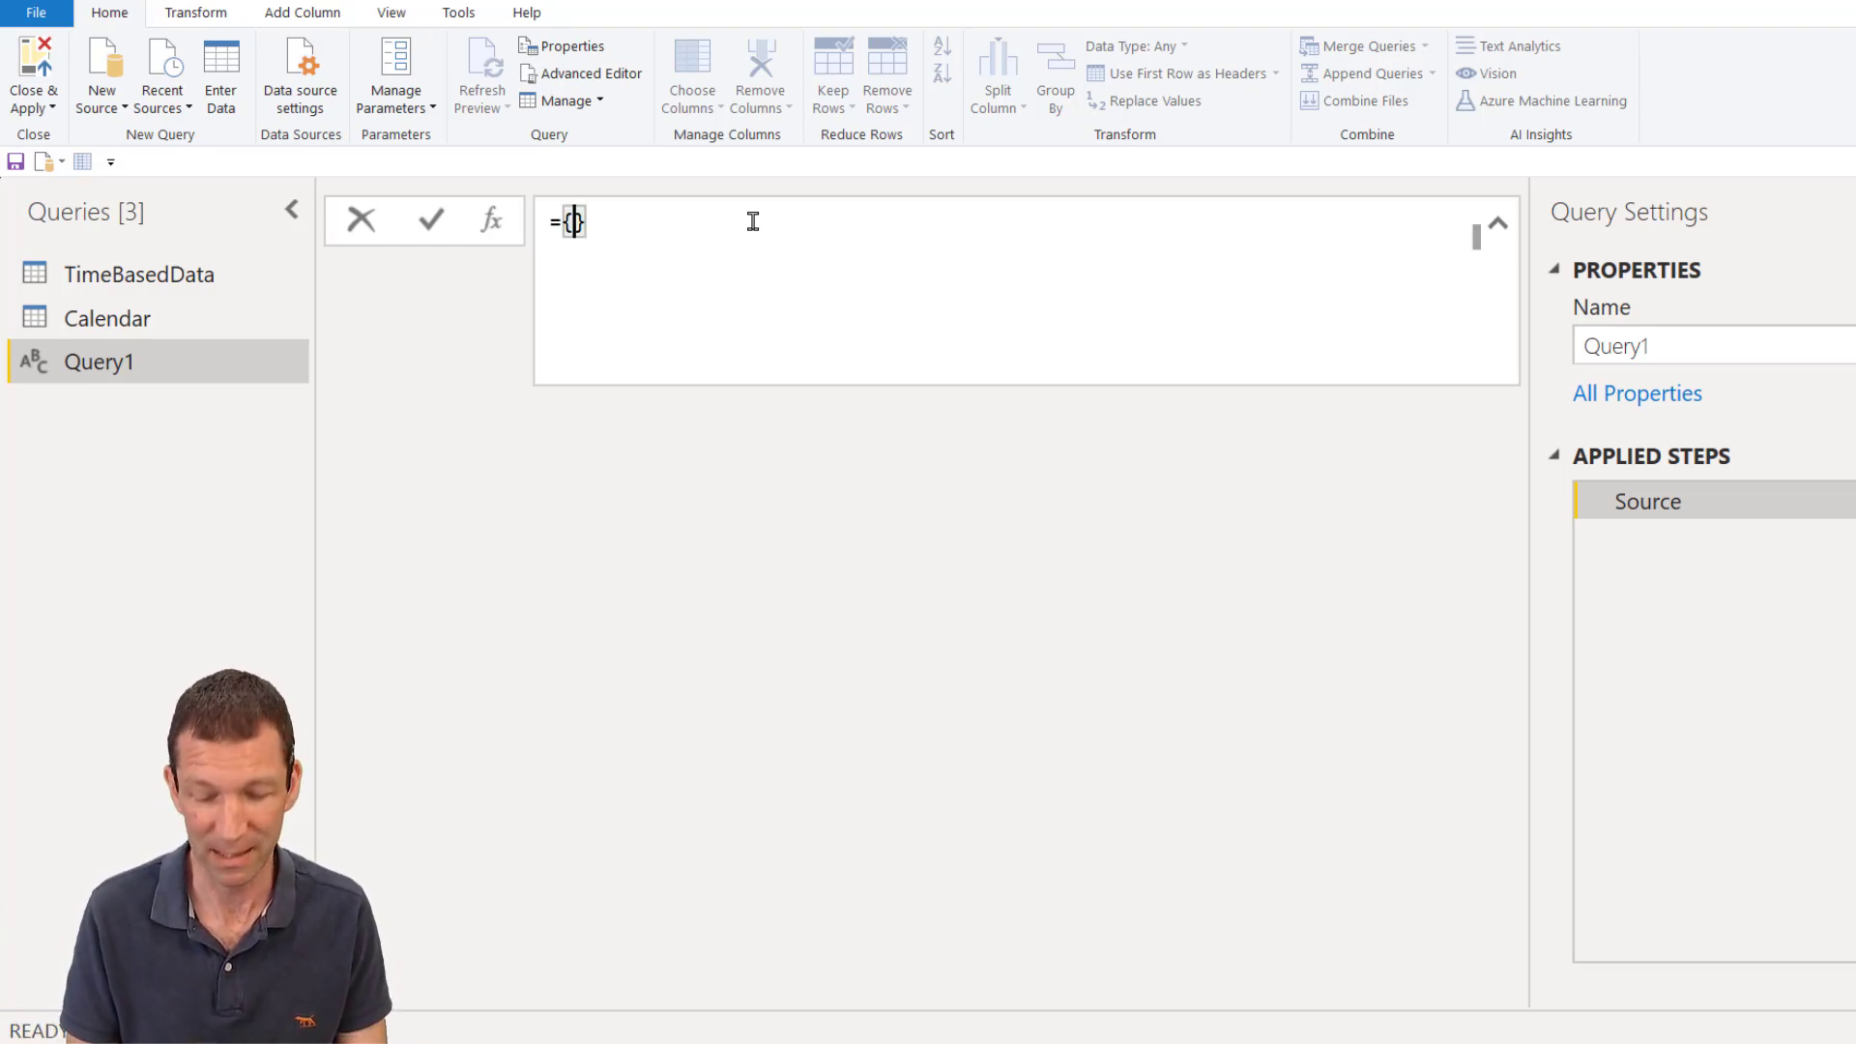
pyautogui.write('0')
pyautogui.write('..')
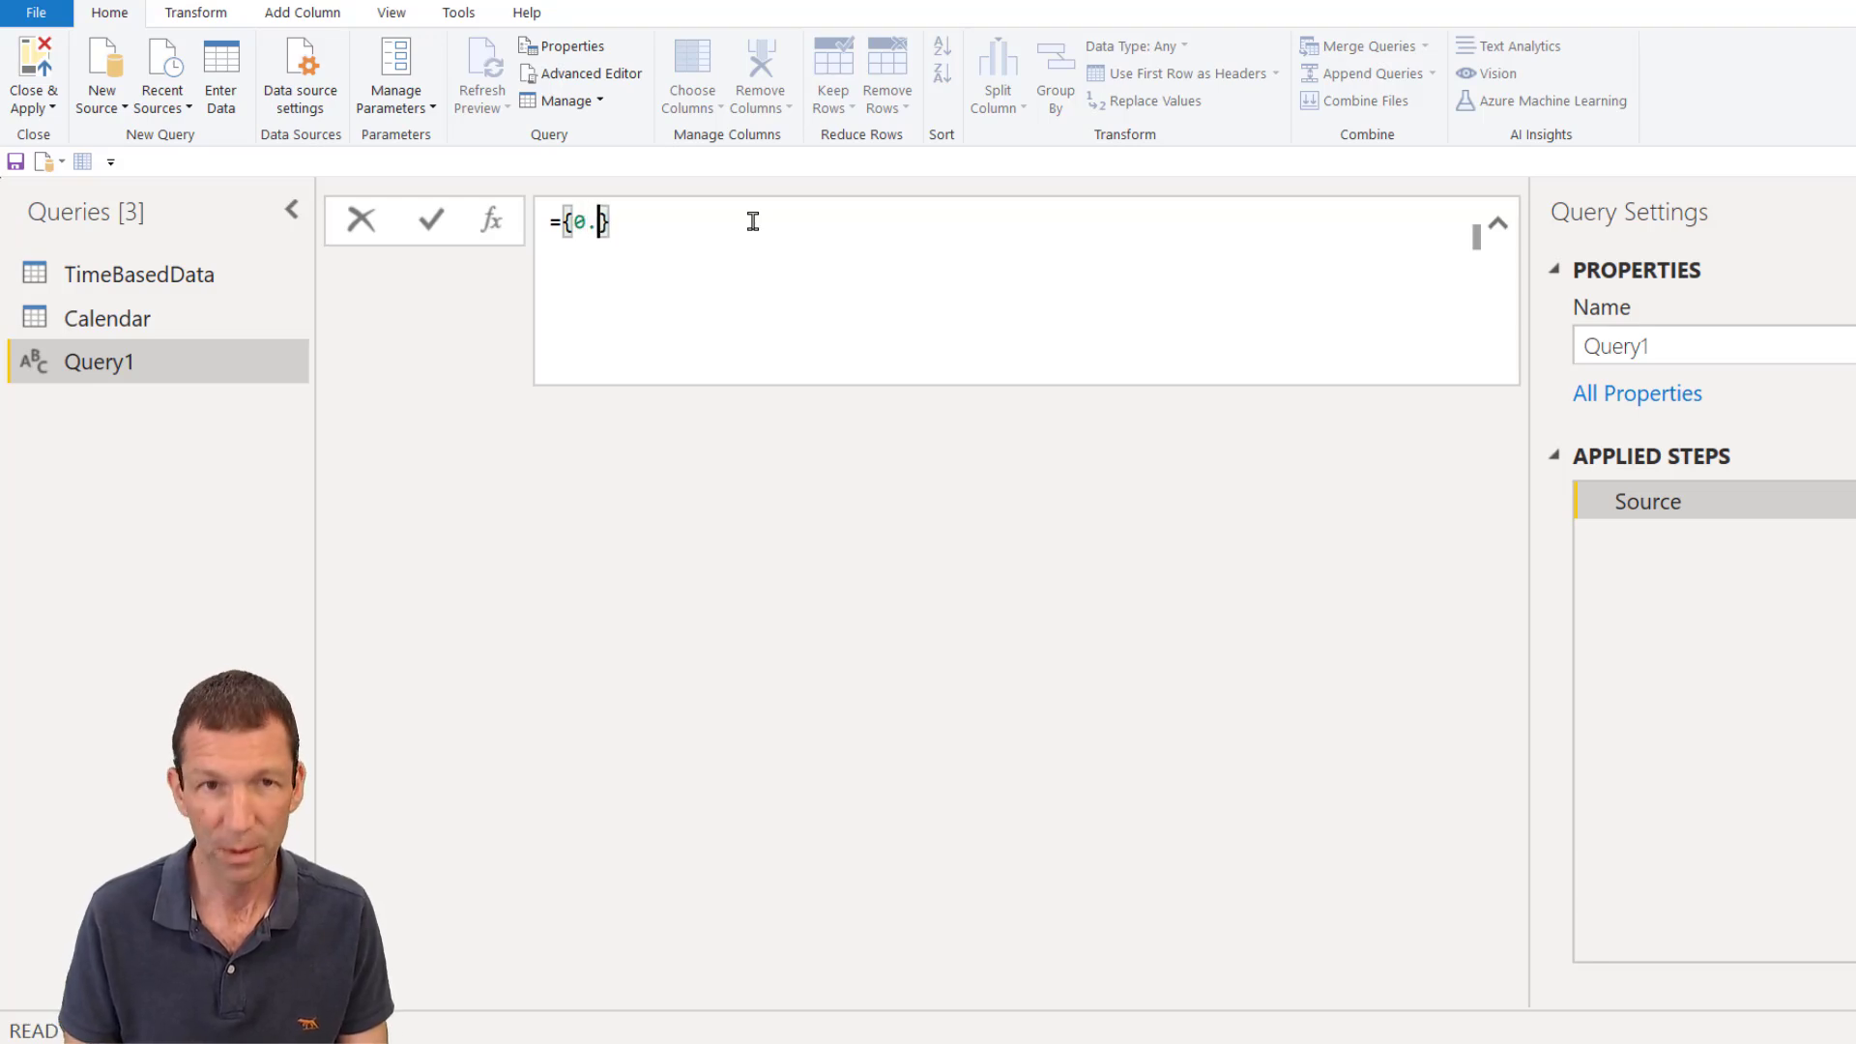
pyautogui.write('1440')
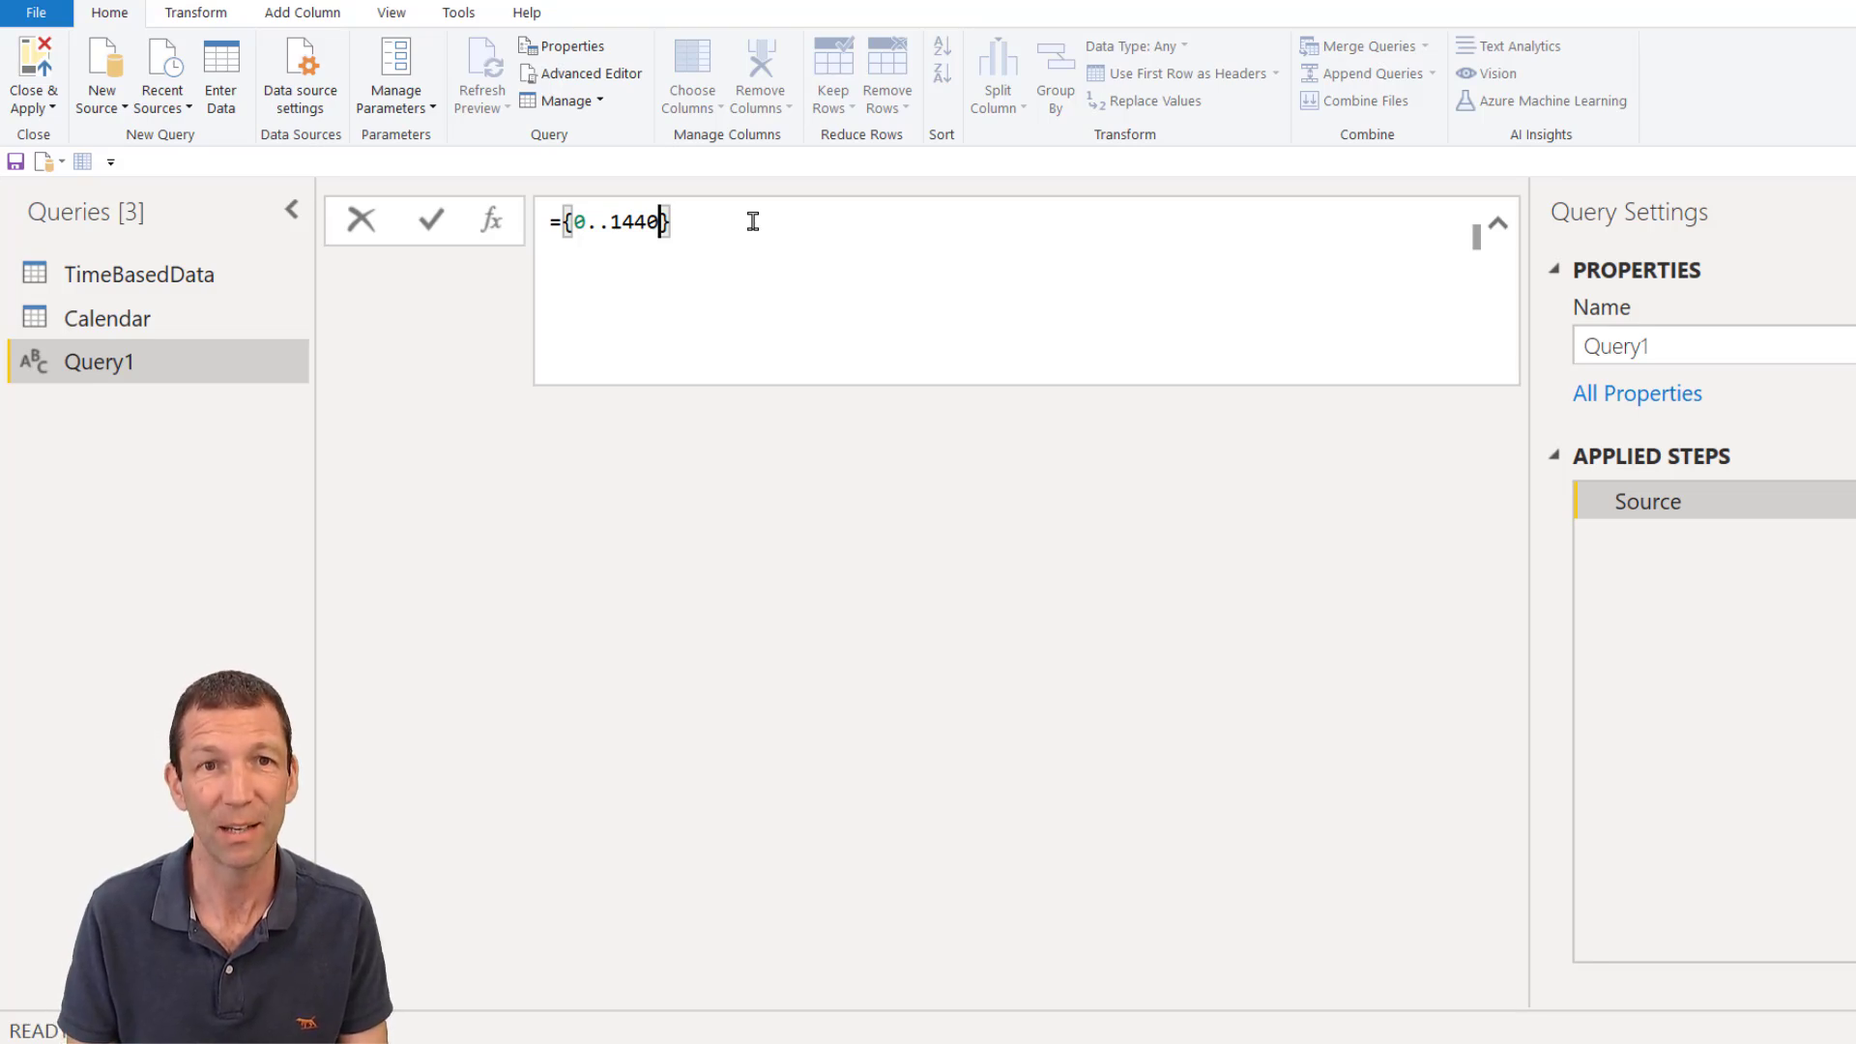
pyautogui.press('BackSpace')
pyautogui.press('BackSpace')
pyautogui.write('39')
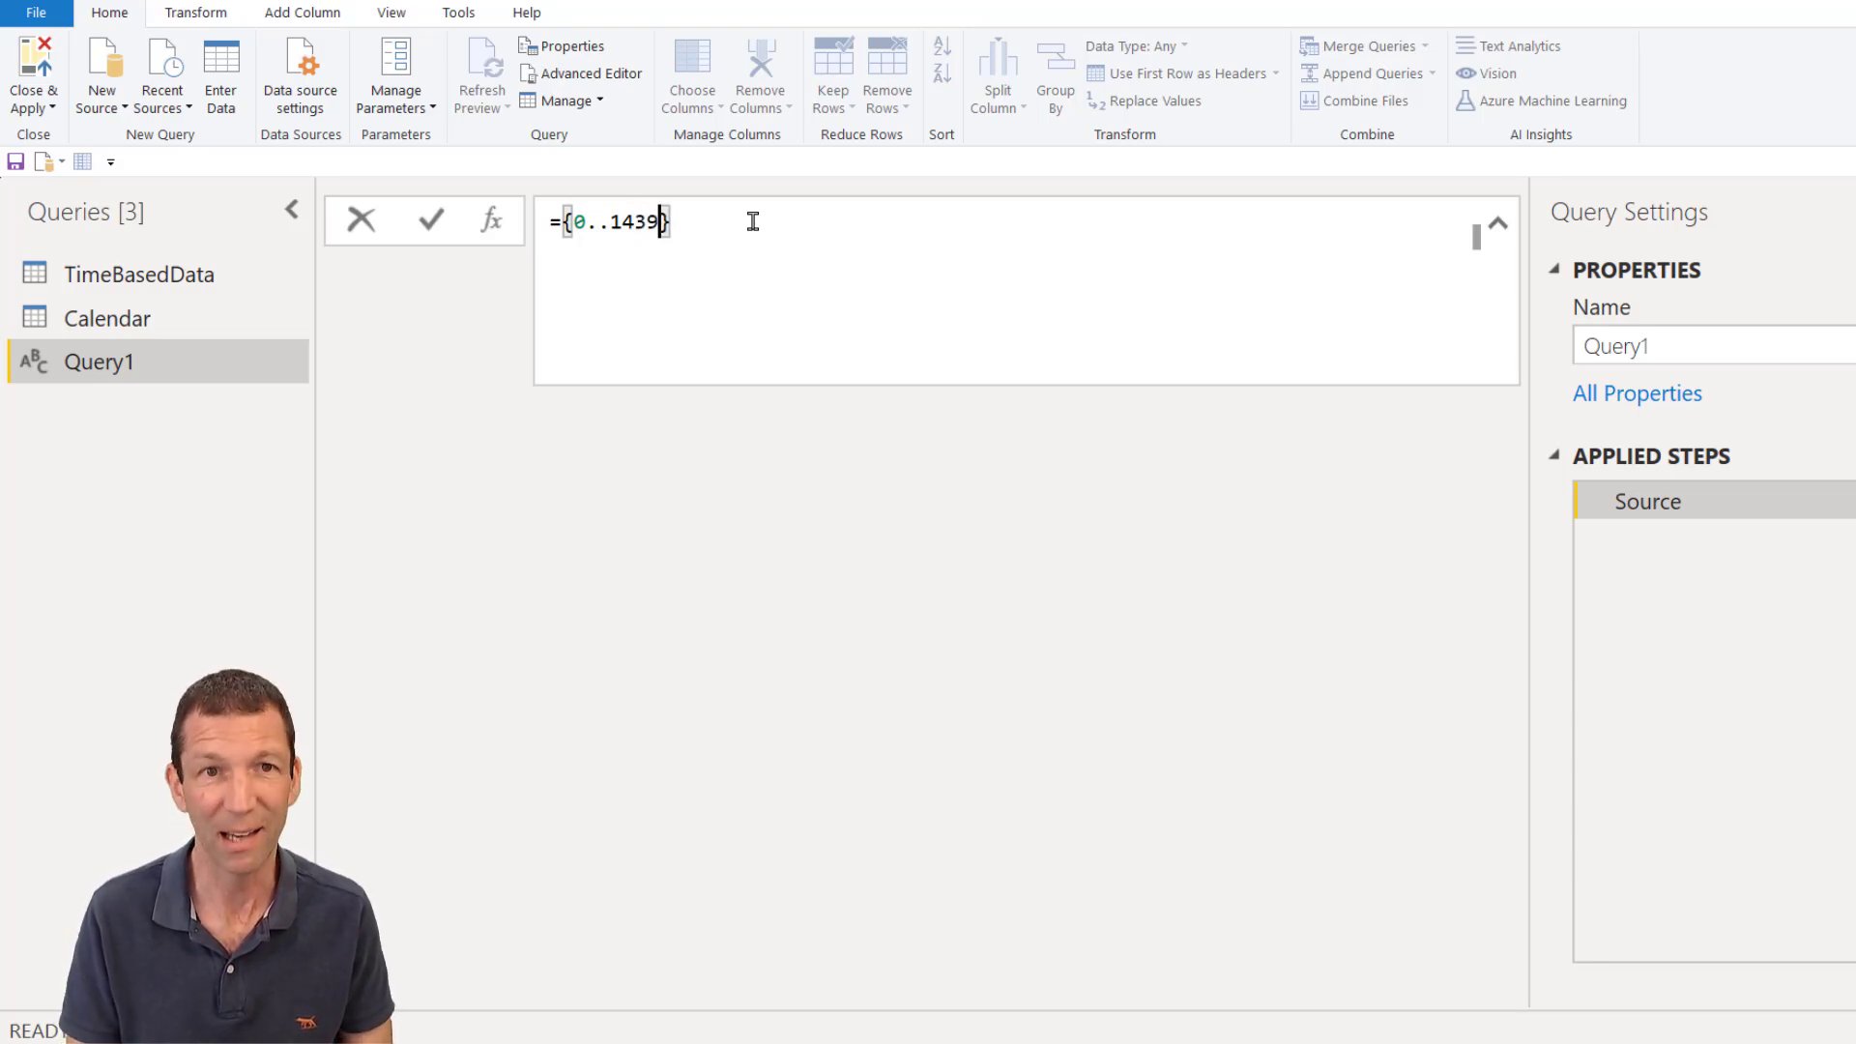
pyautogui.press('End')
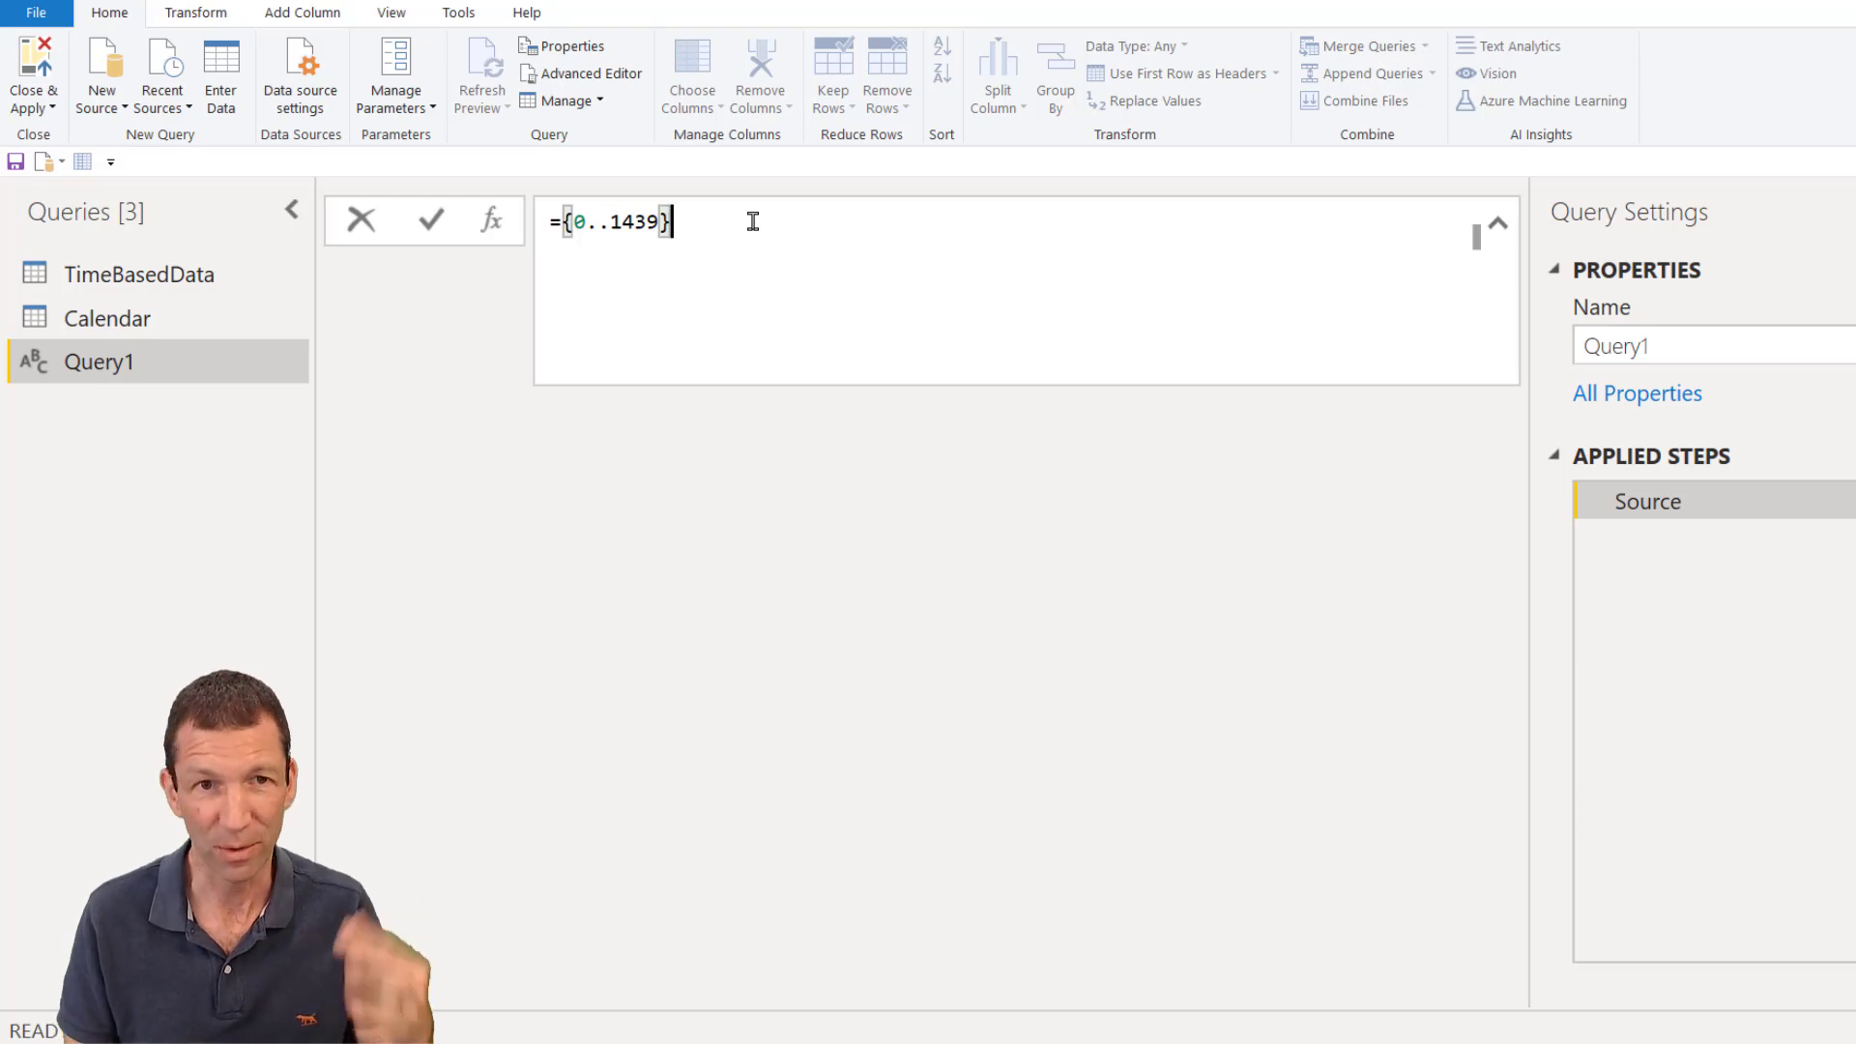
pyautogui.press('Return')
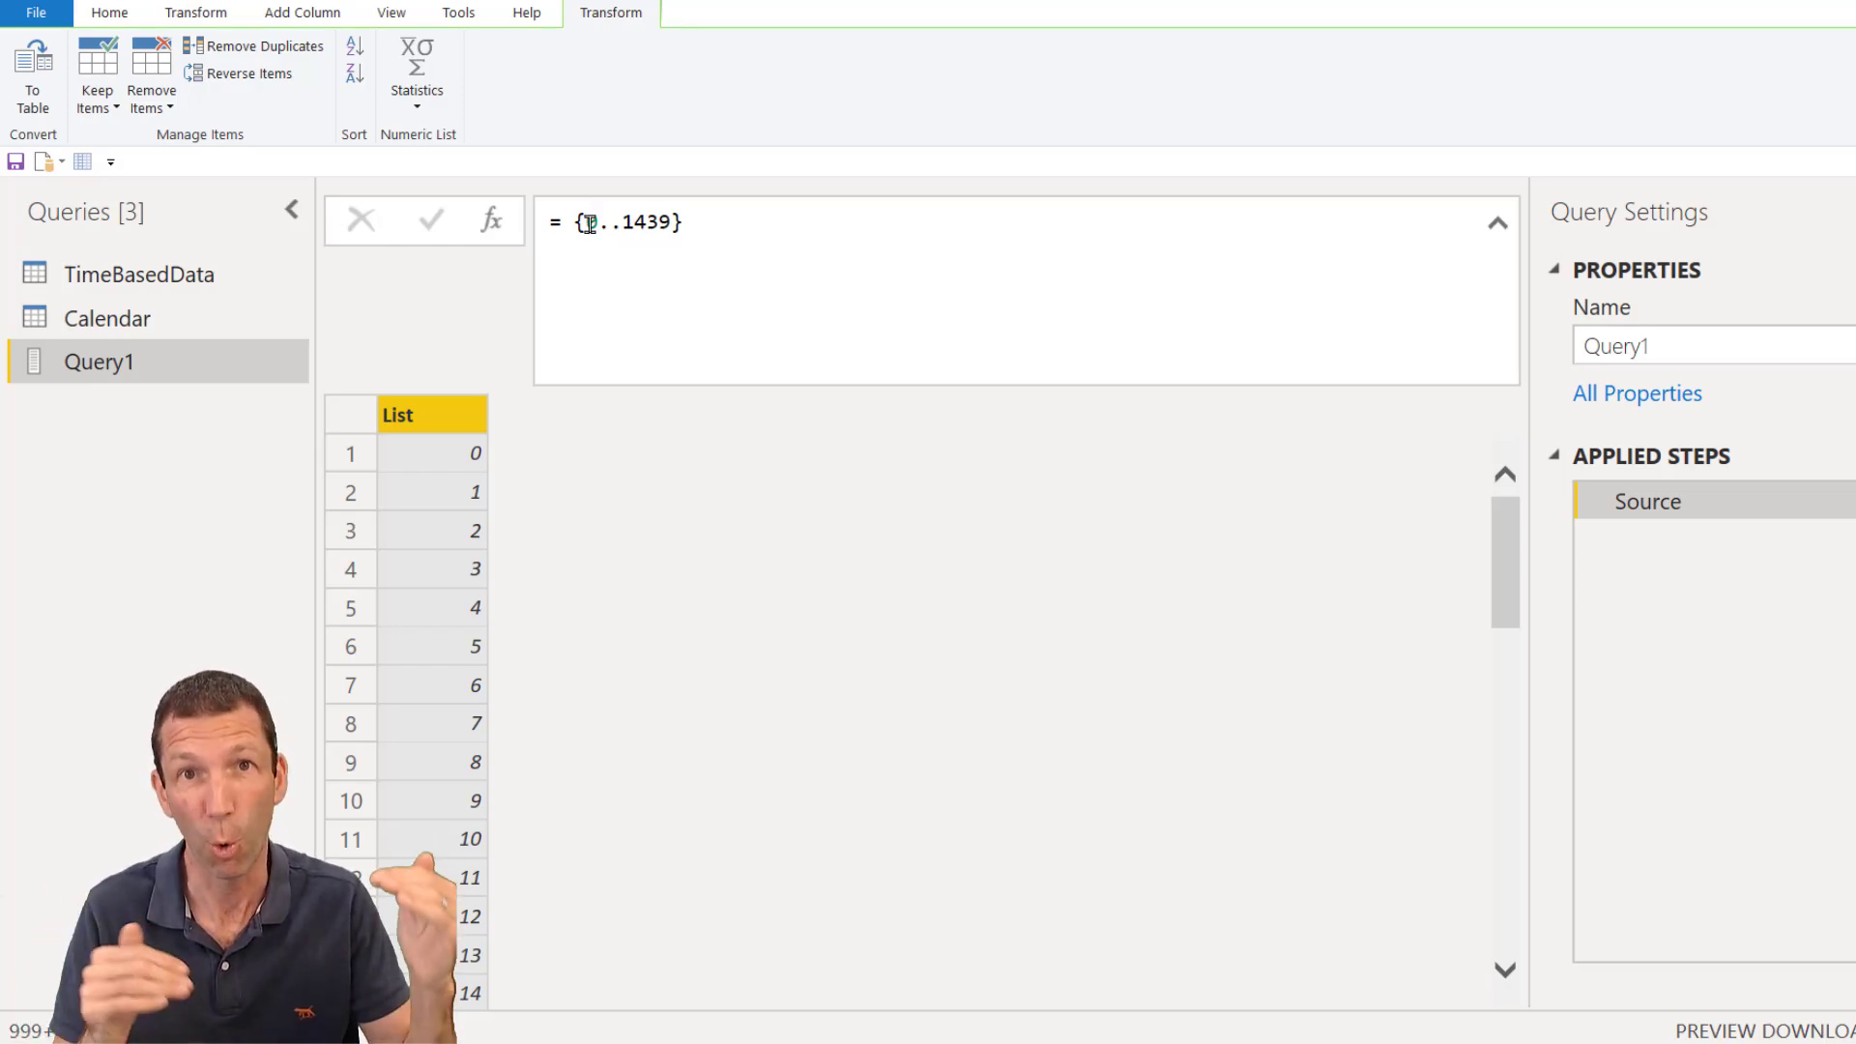
# Step: Convert the list to a table and make Column1 a whole-number column named Minute Number
pyautogui.click(31, 74)
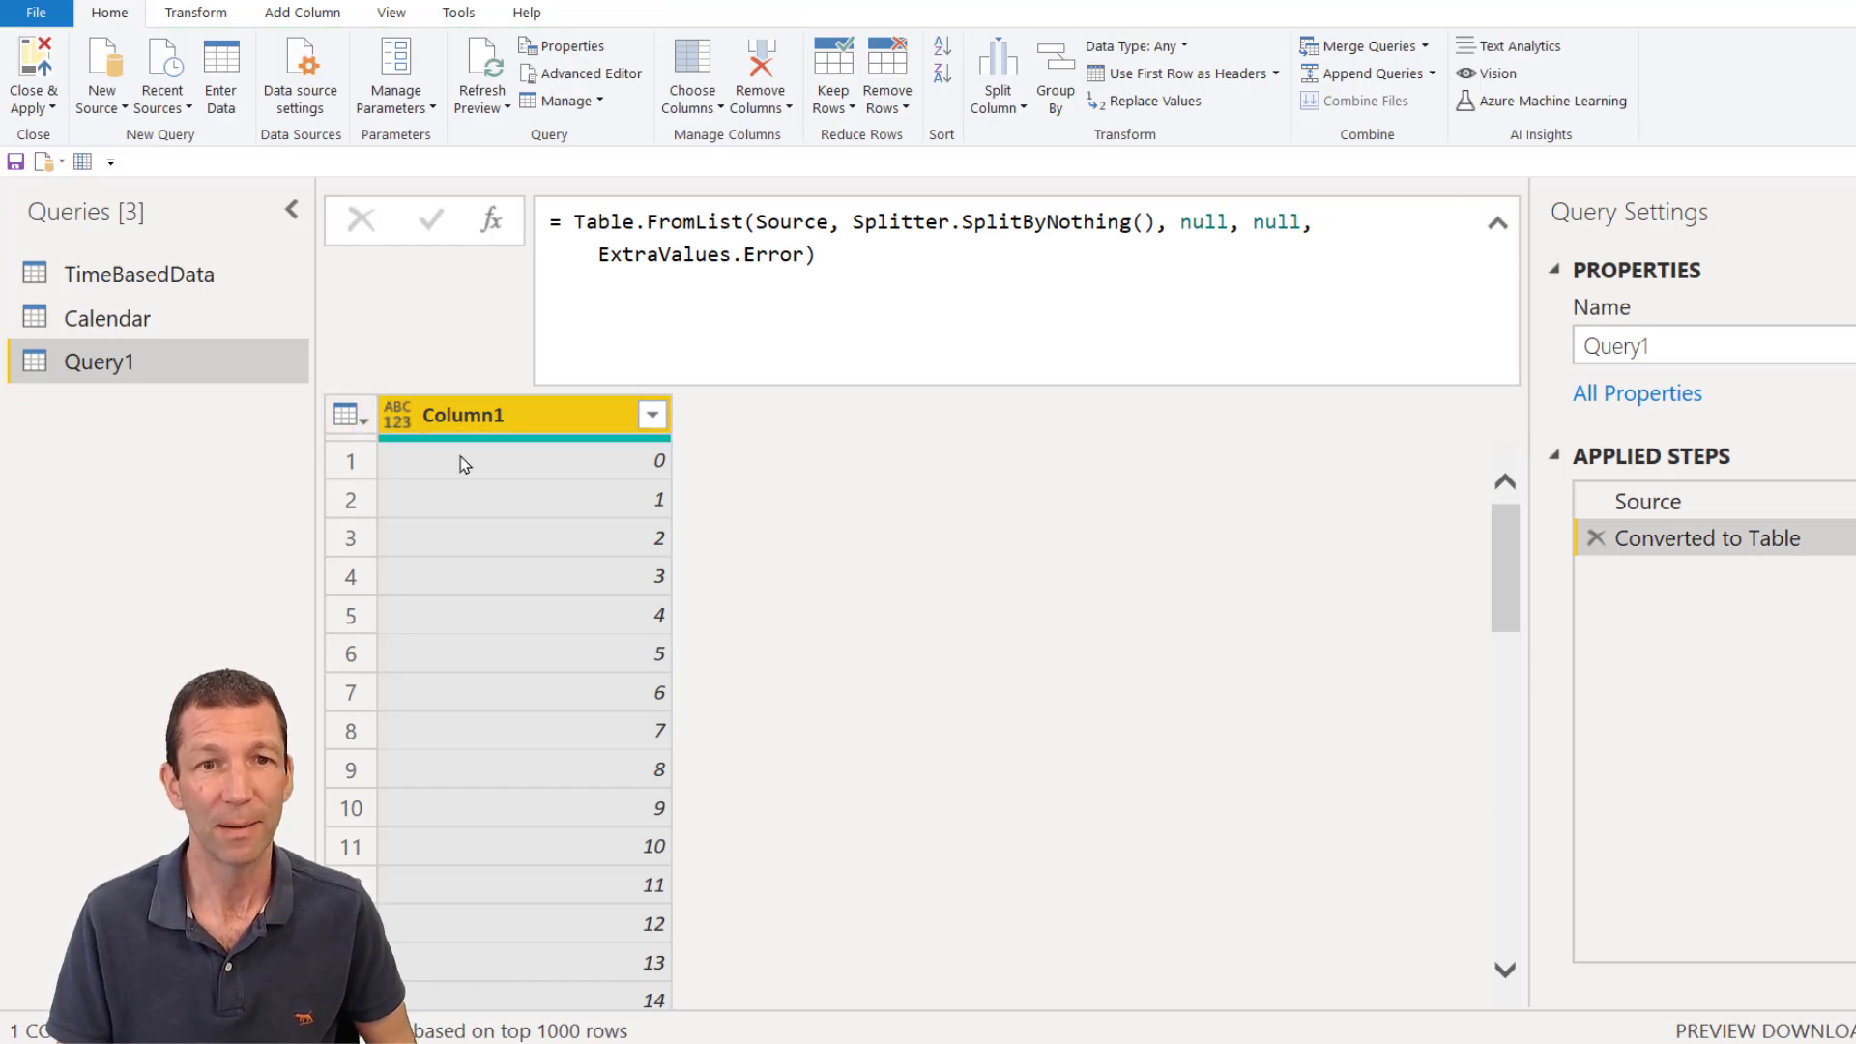
pyautogui.click(396, 415)
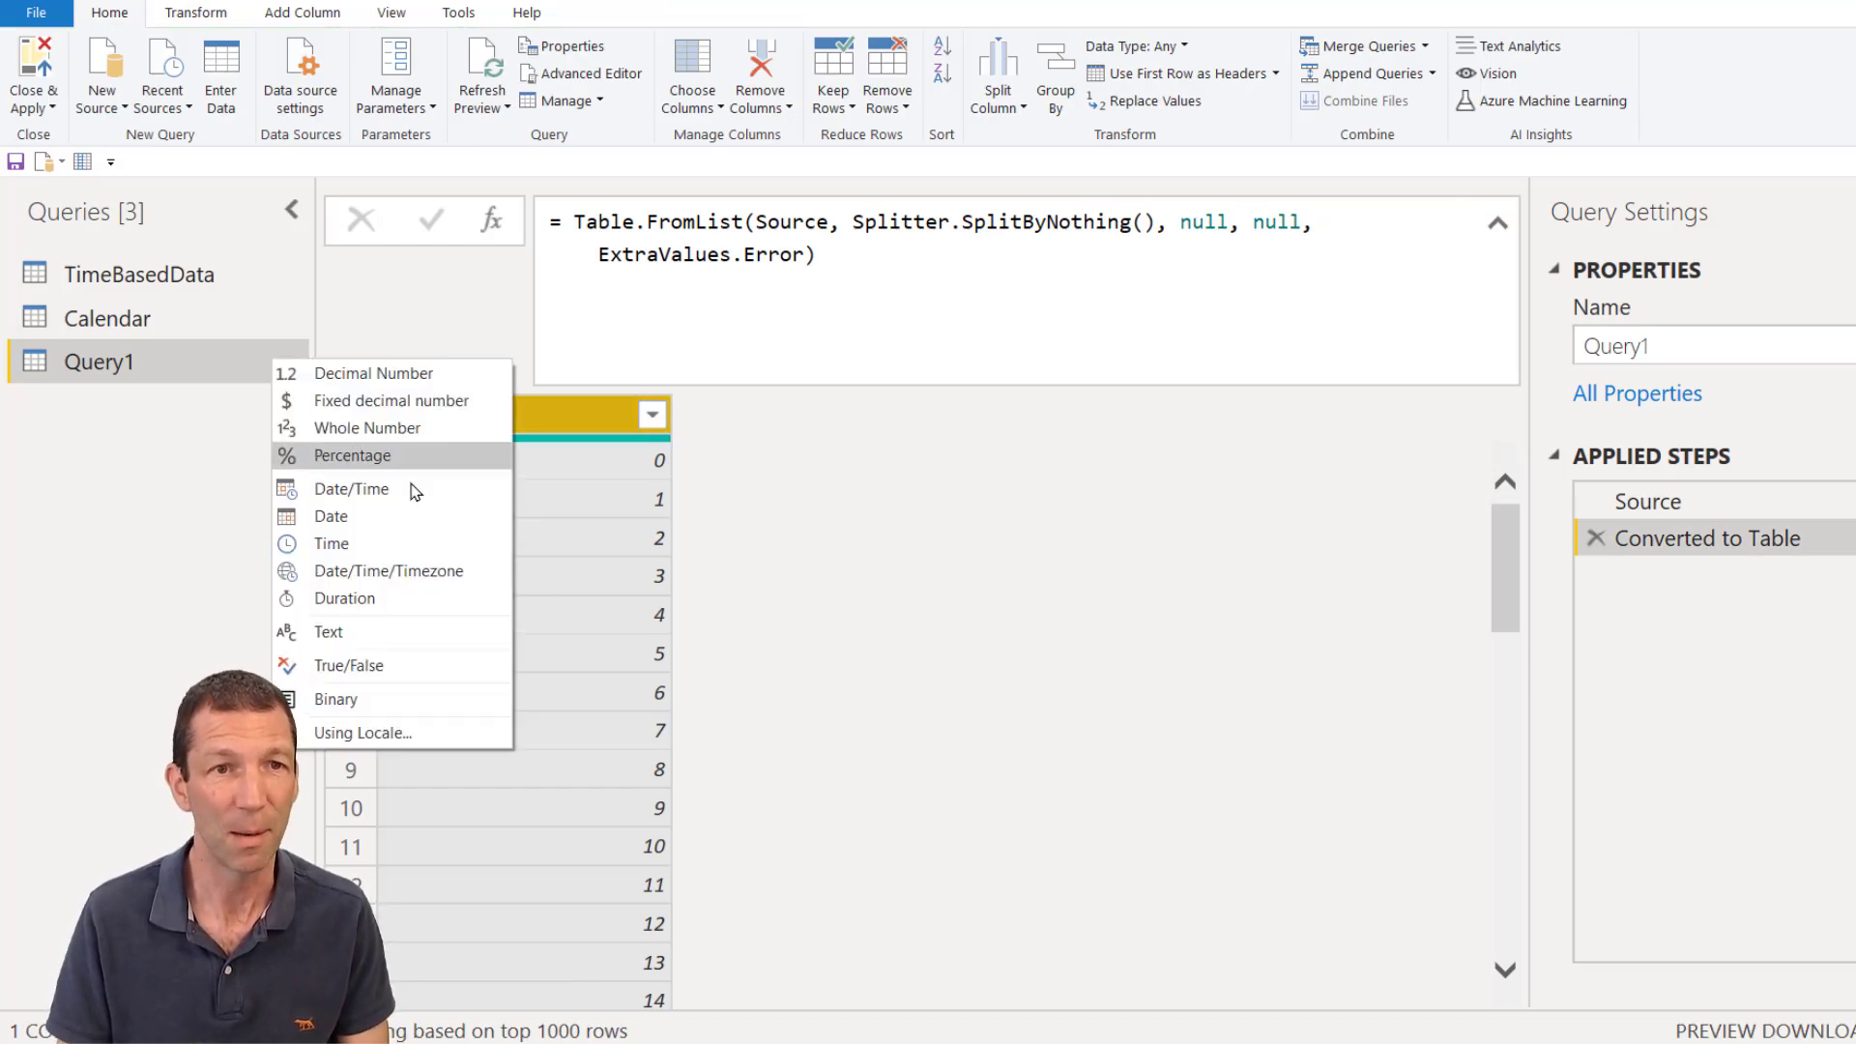
pyautogui.click(398, 427)
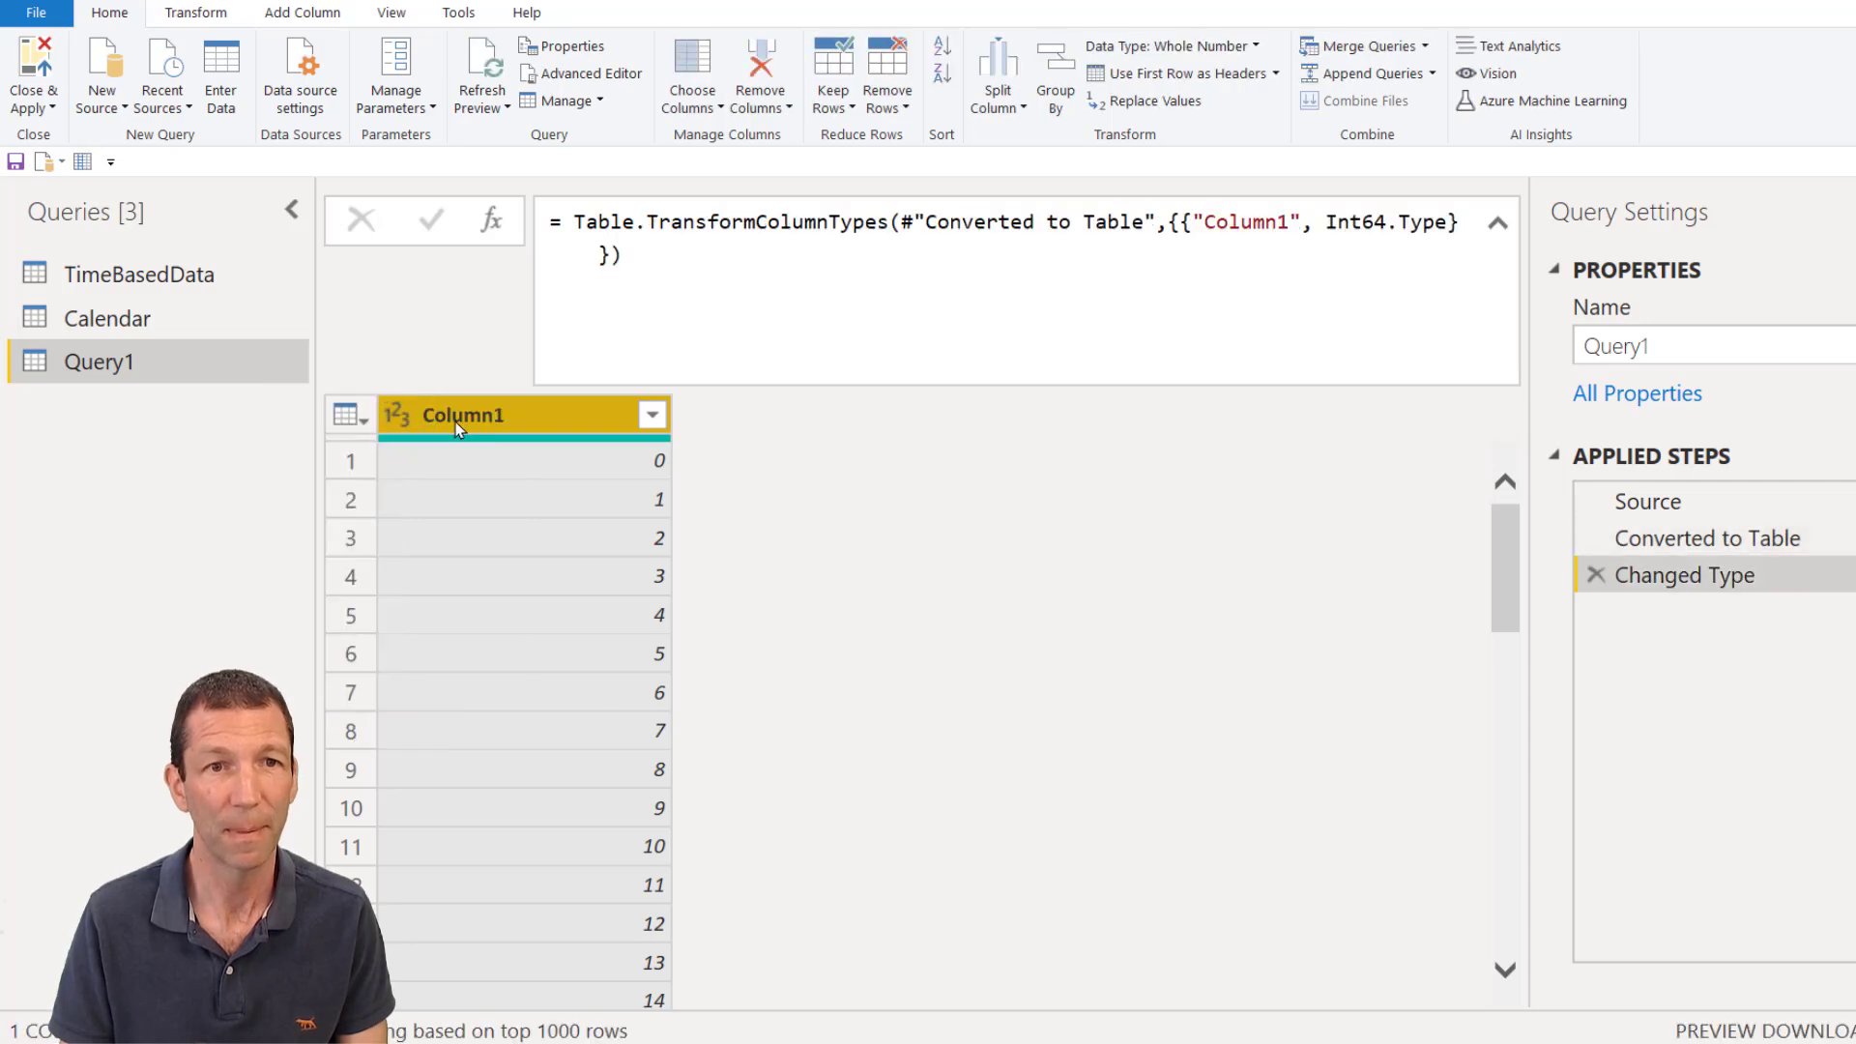
pyautogui.doubleClick(455, 421)
pyautogui.write('Minu')
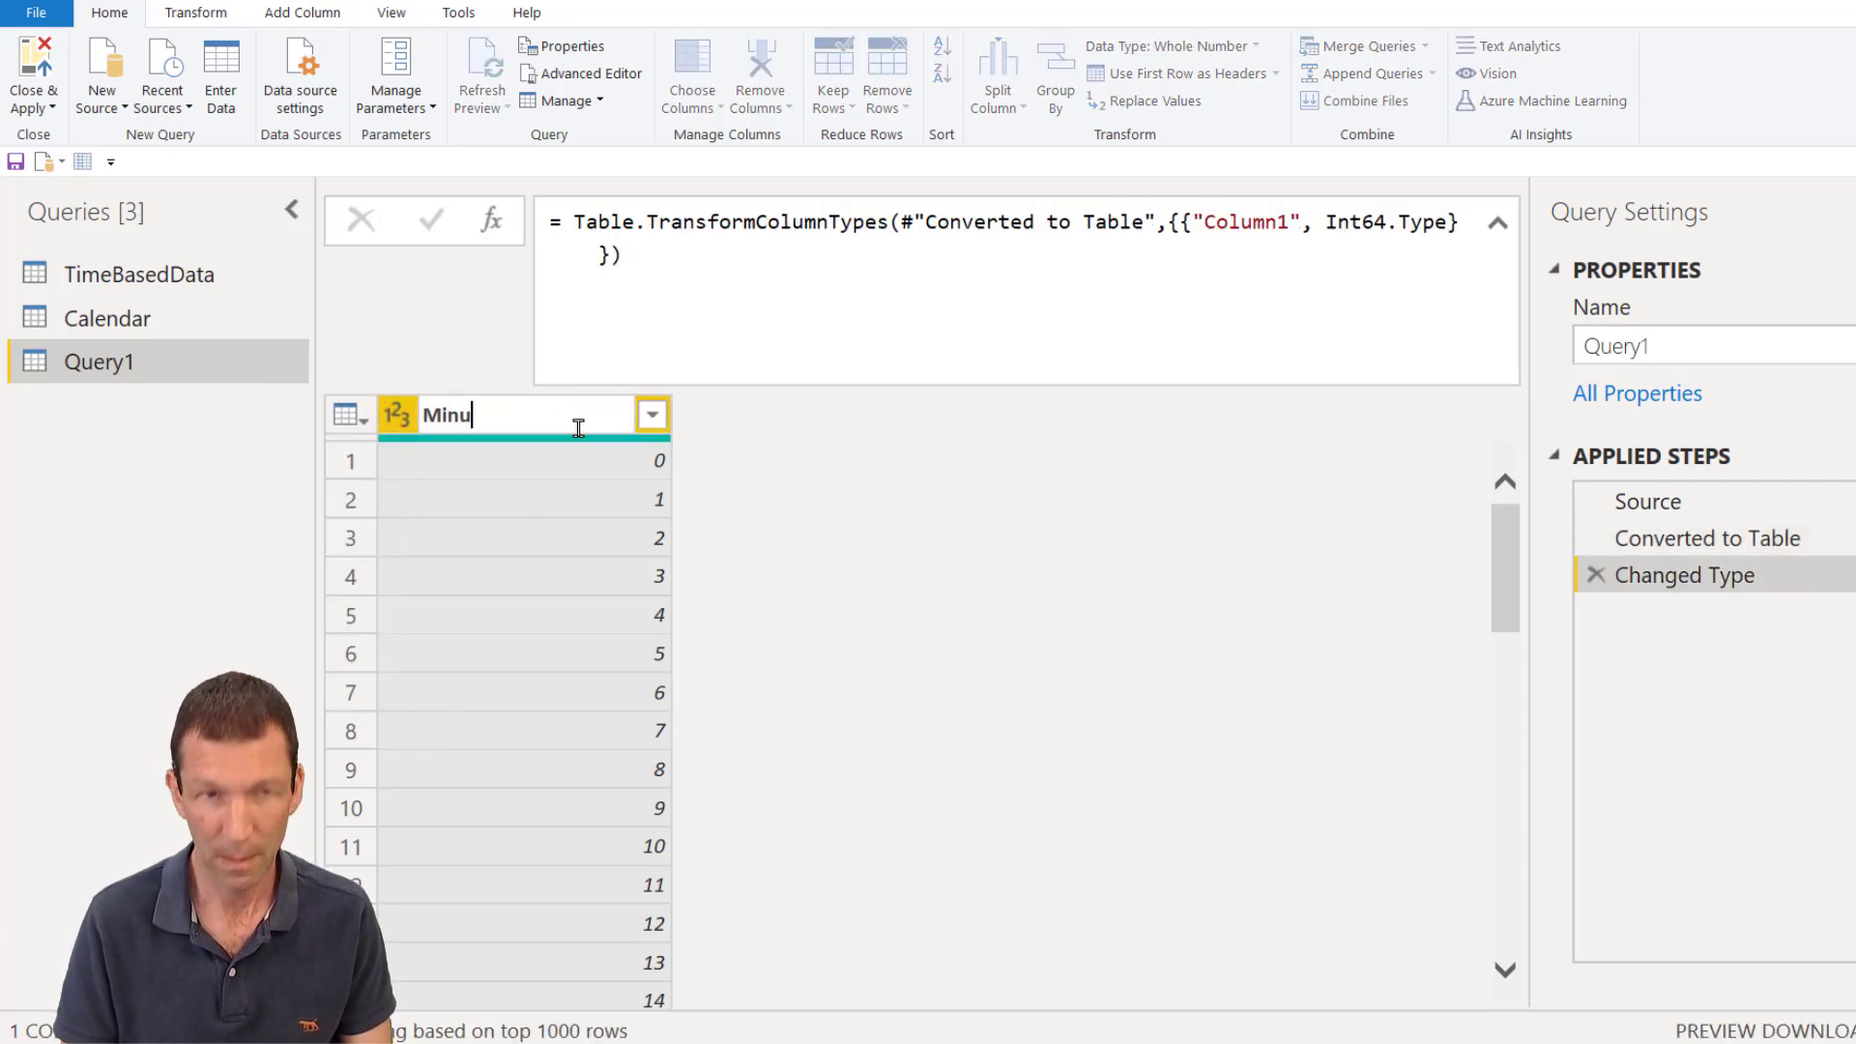
pyautogui.write('te Number')
pyautogui.press('Return')
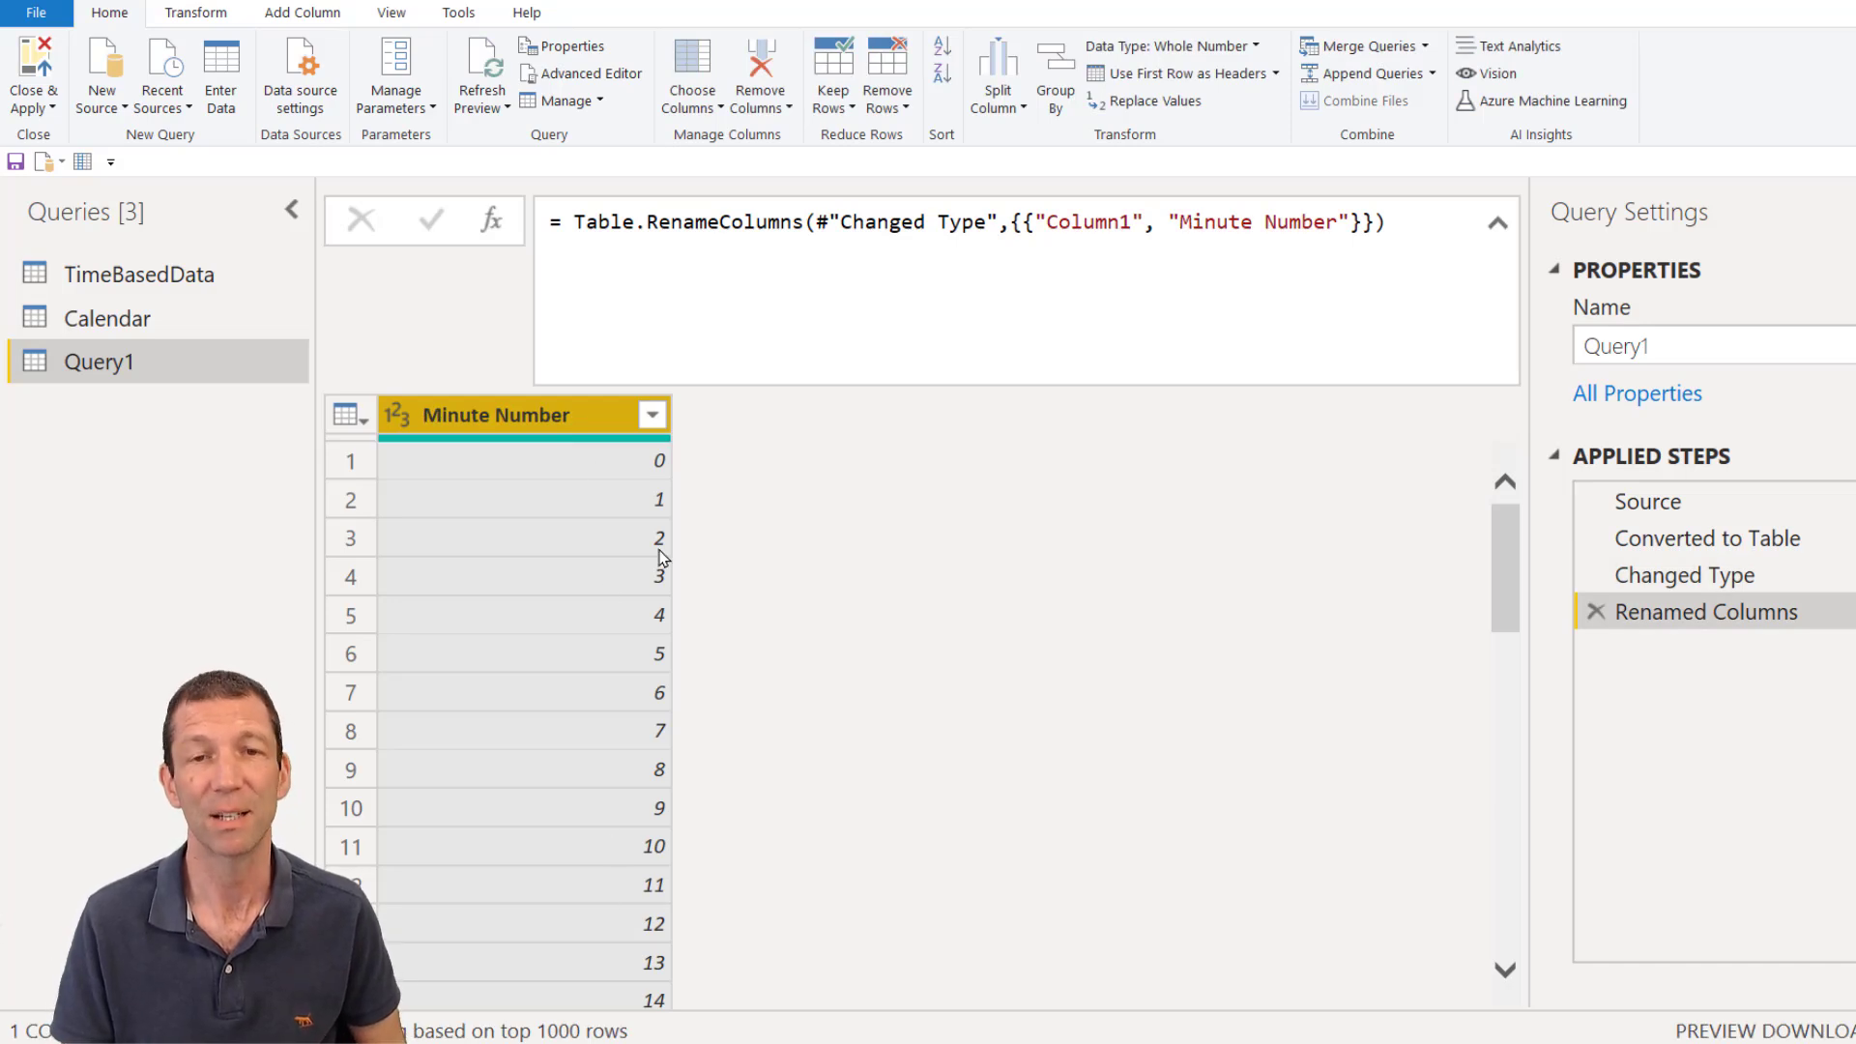
pyautogui.hotkey('alt', 'a')
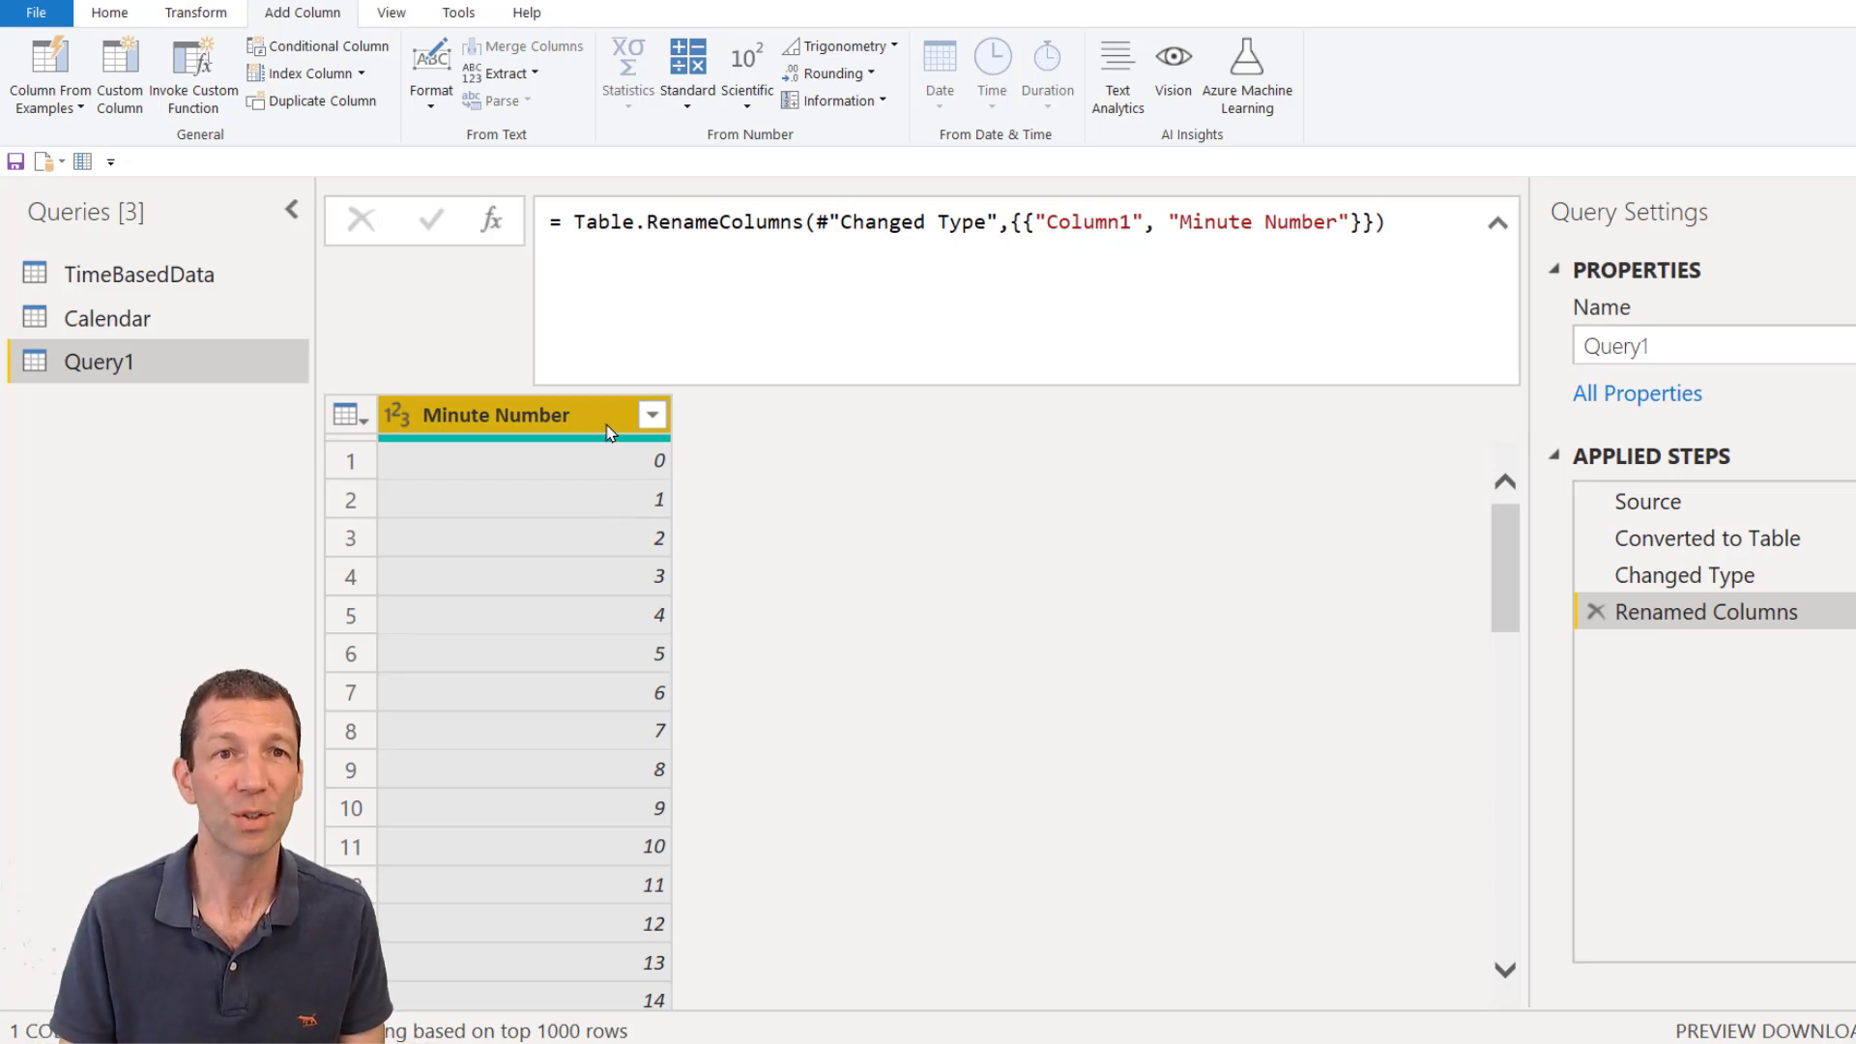
# Step: Add a Division column of Minute Number divided by 1440 and set it to the Time type
pyautogui.click(687, 77)
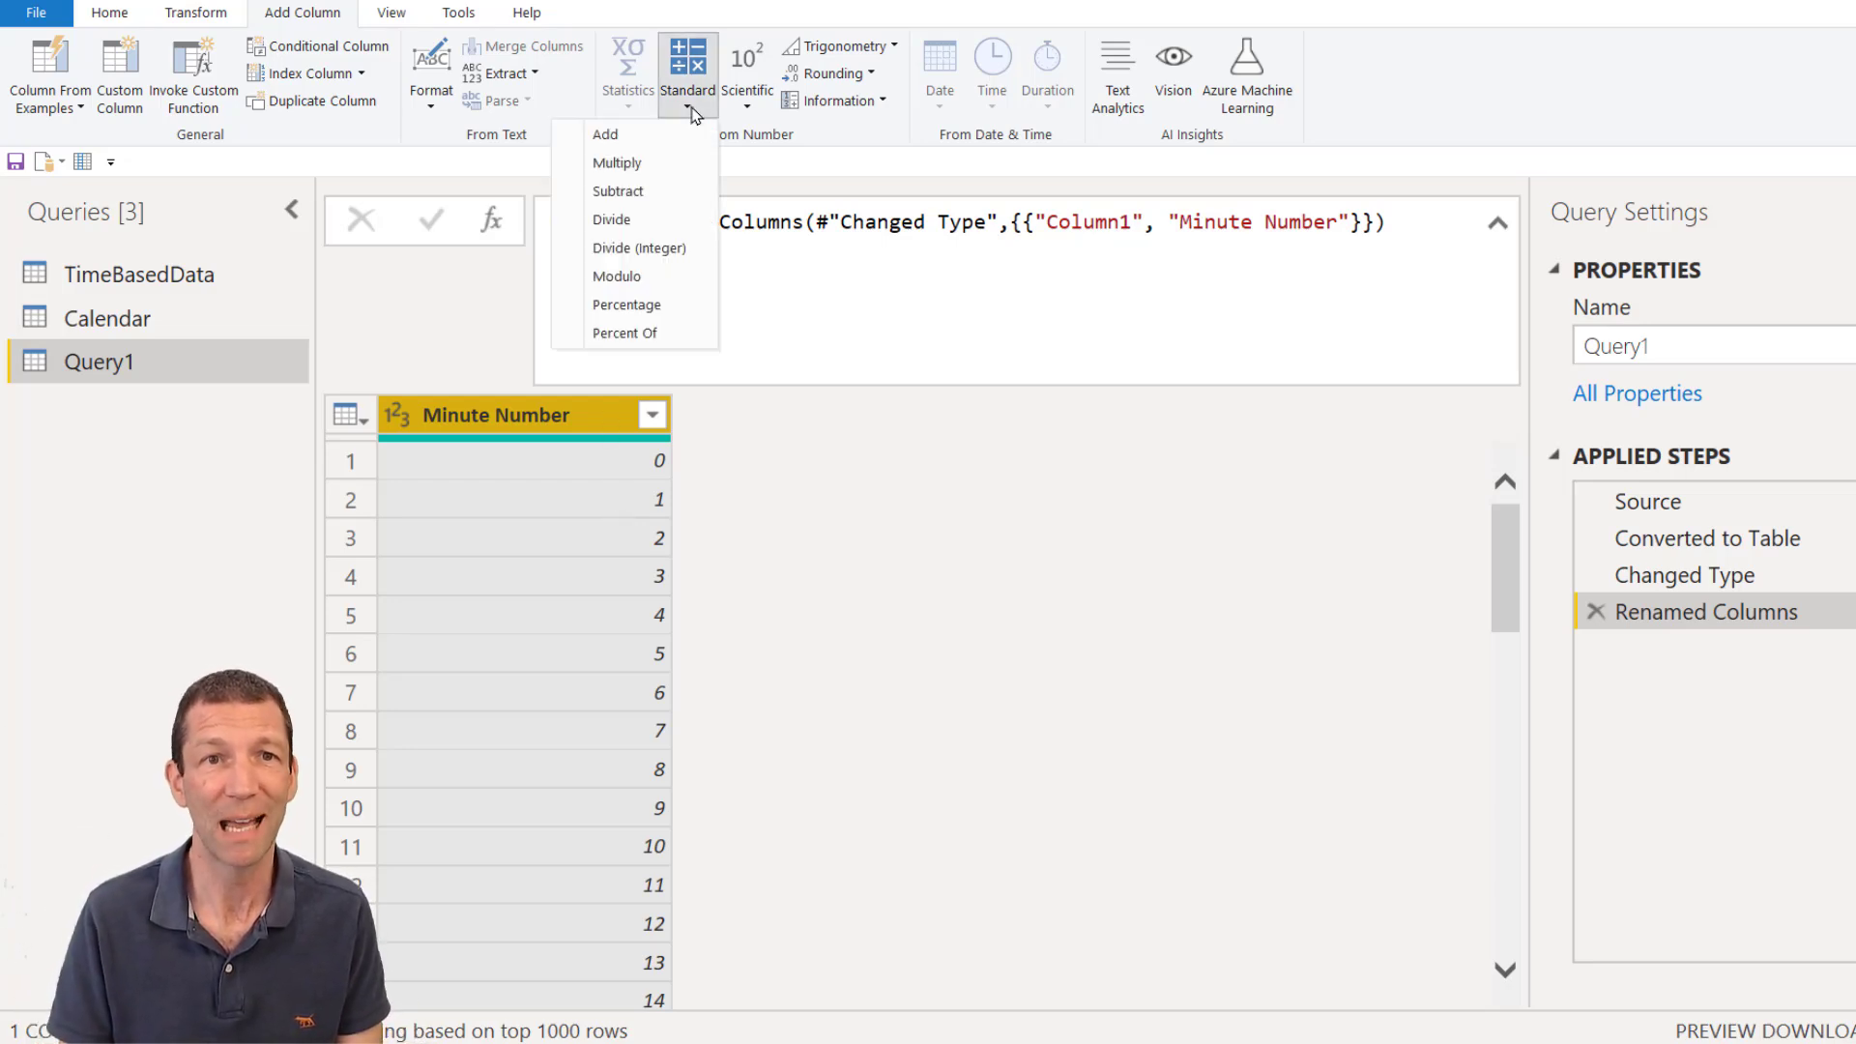
pyautogui.click(673, 222)
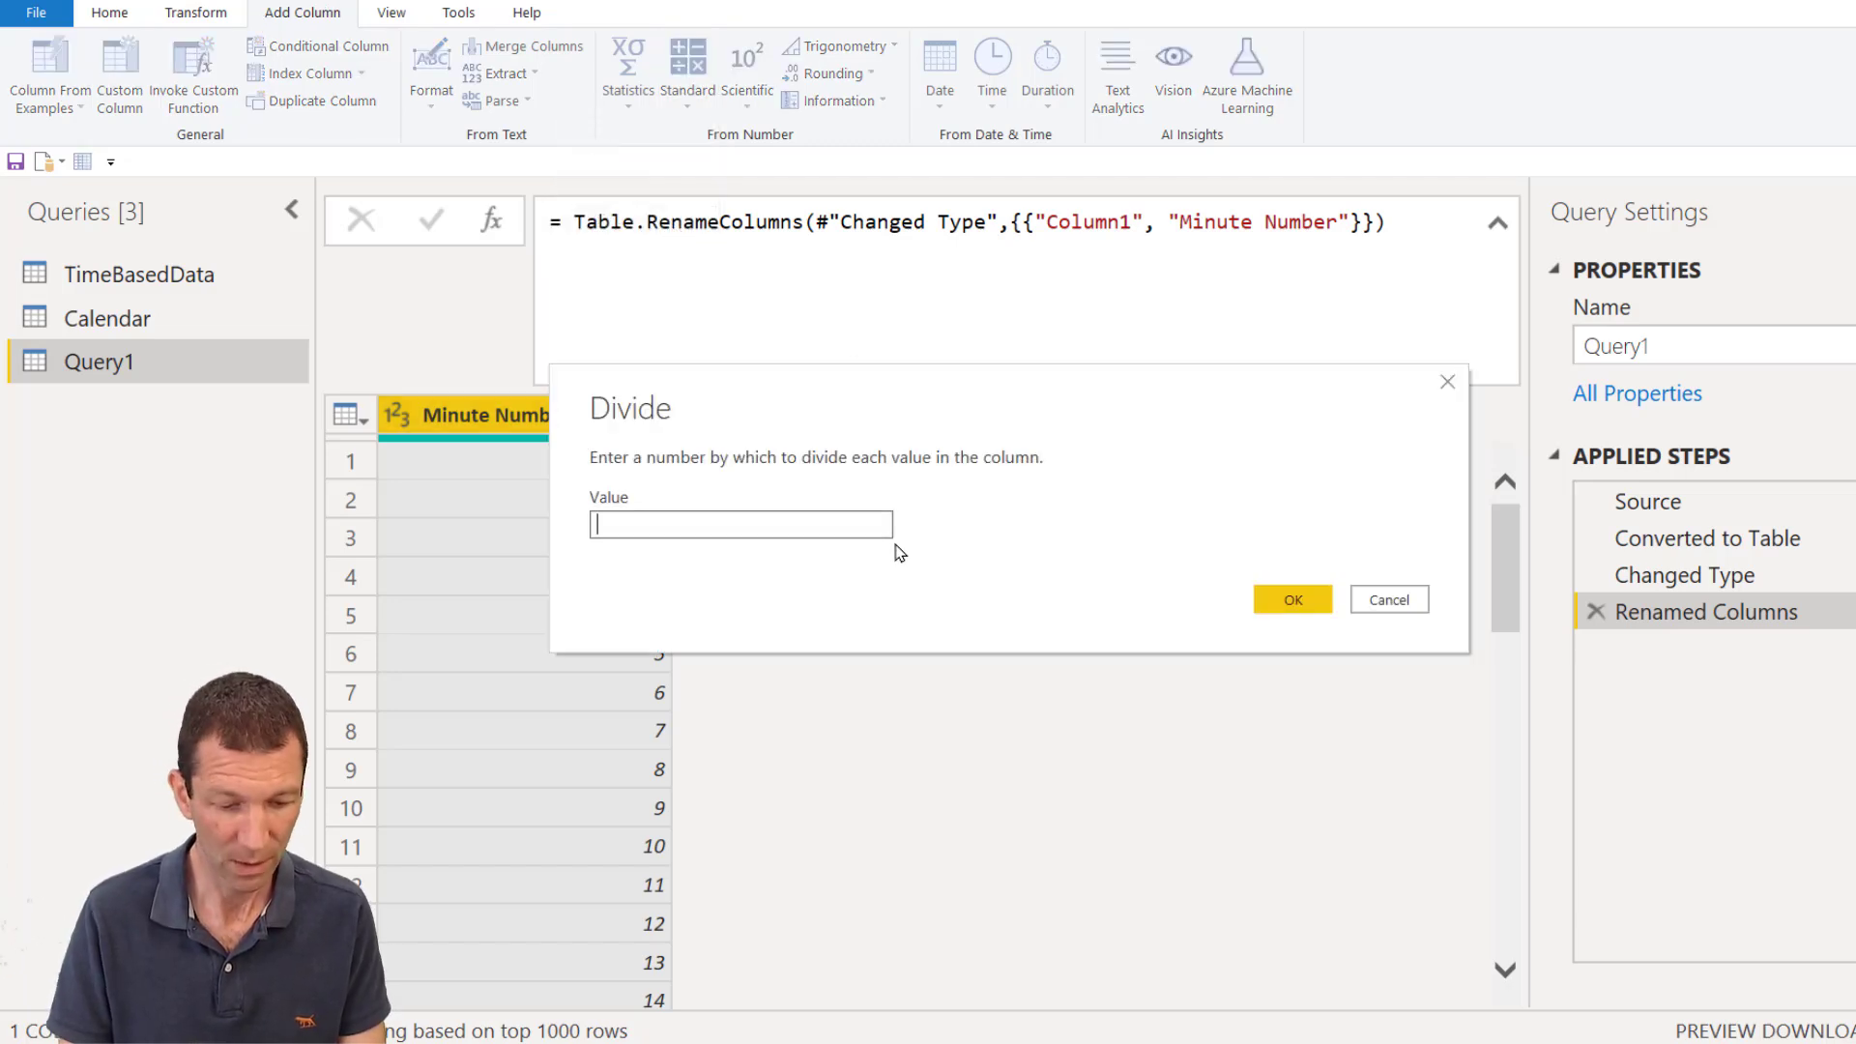
pyautogui.click(1289, 601)
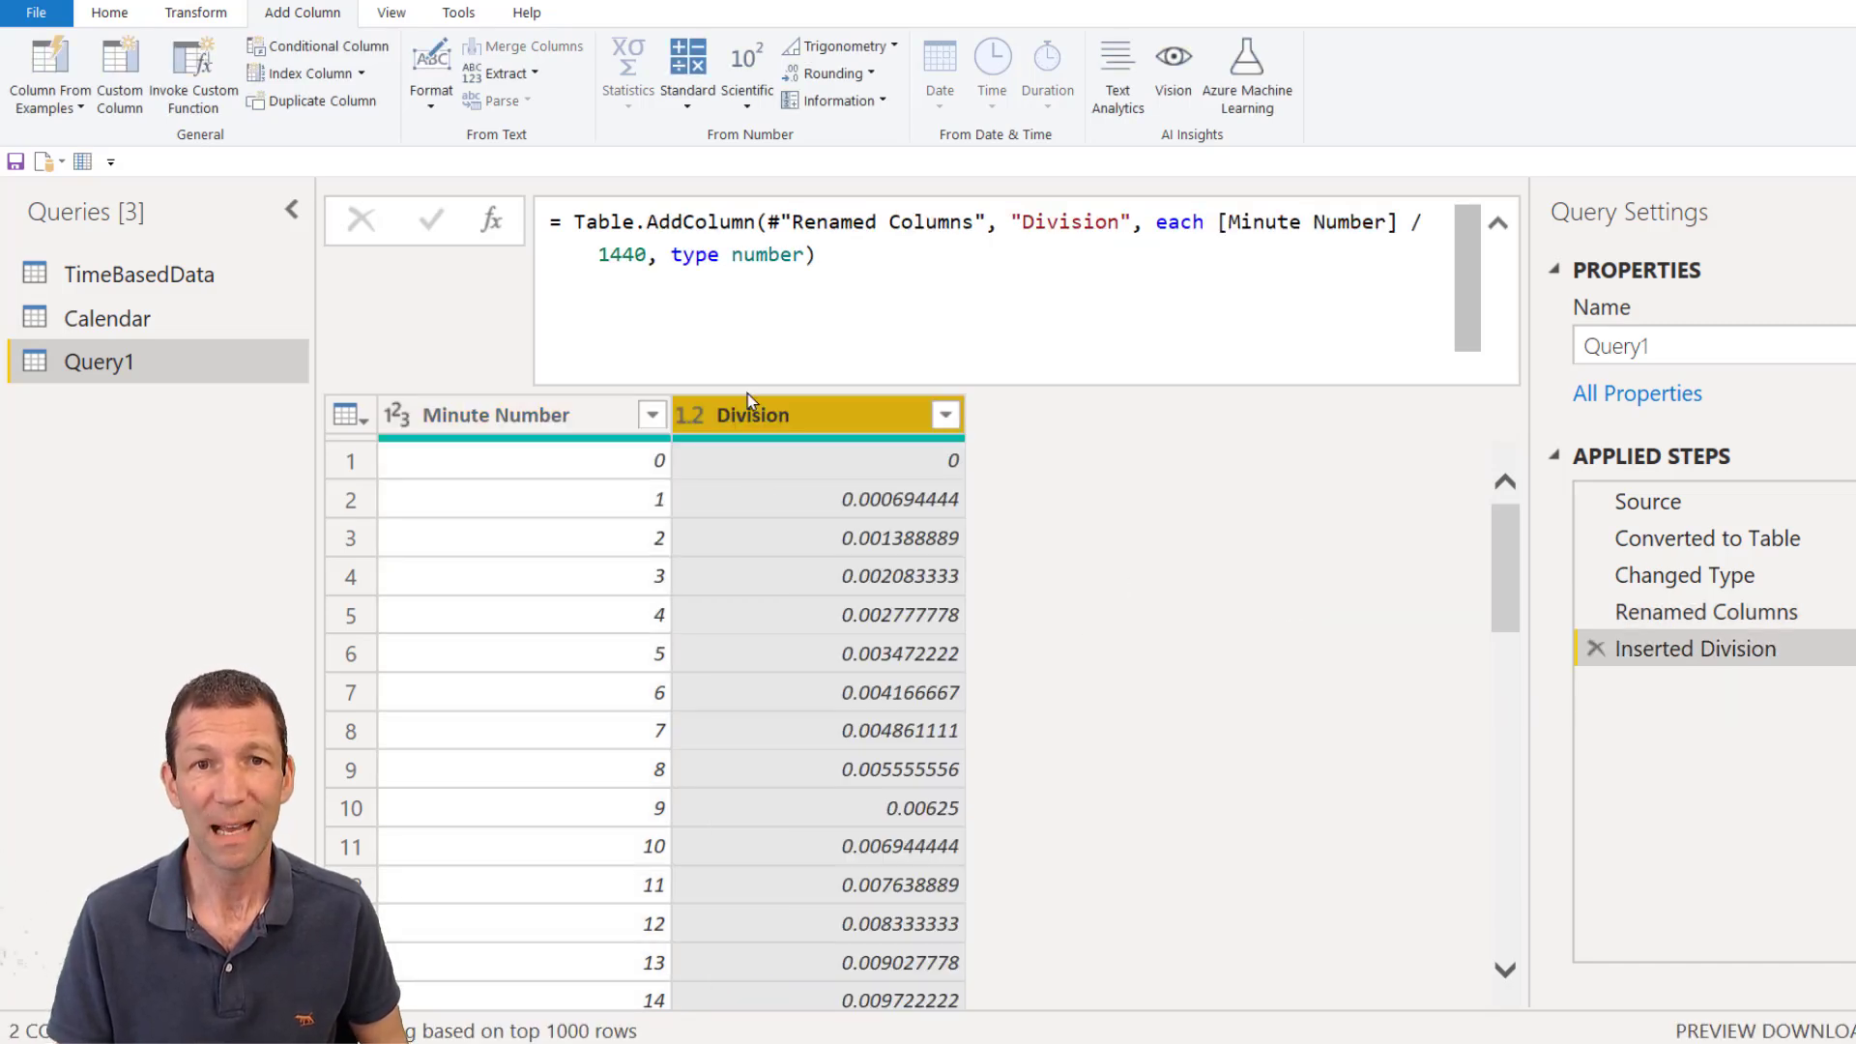
pyautogui.click(690, 415)
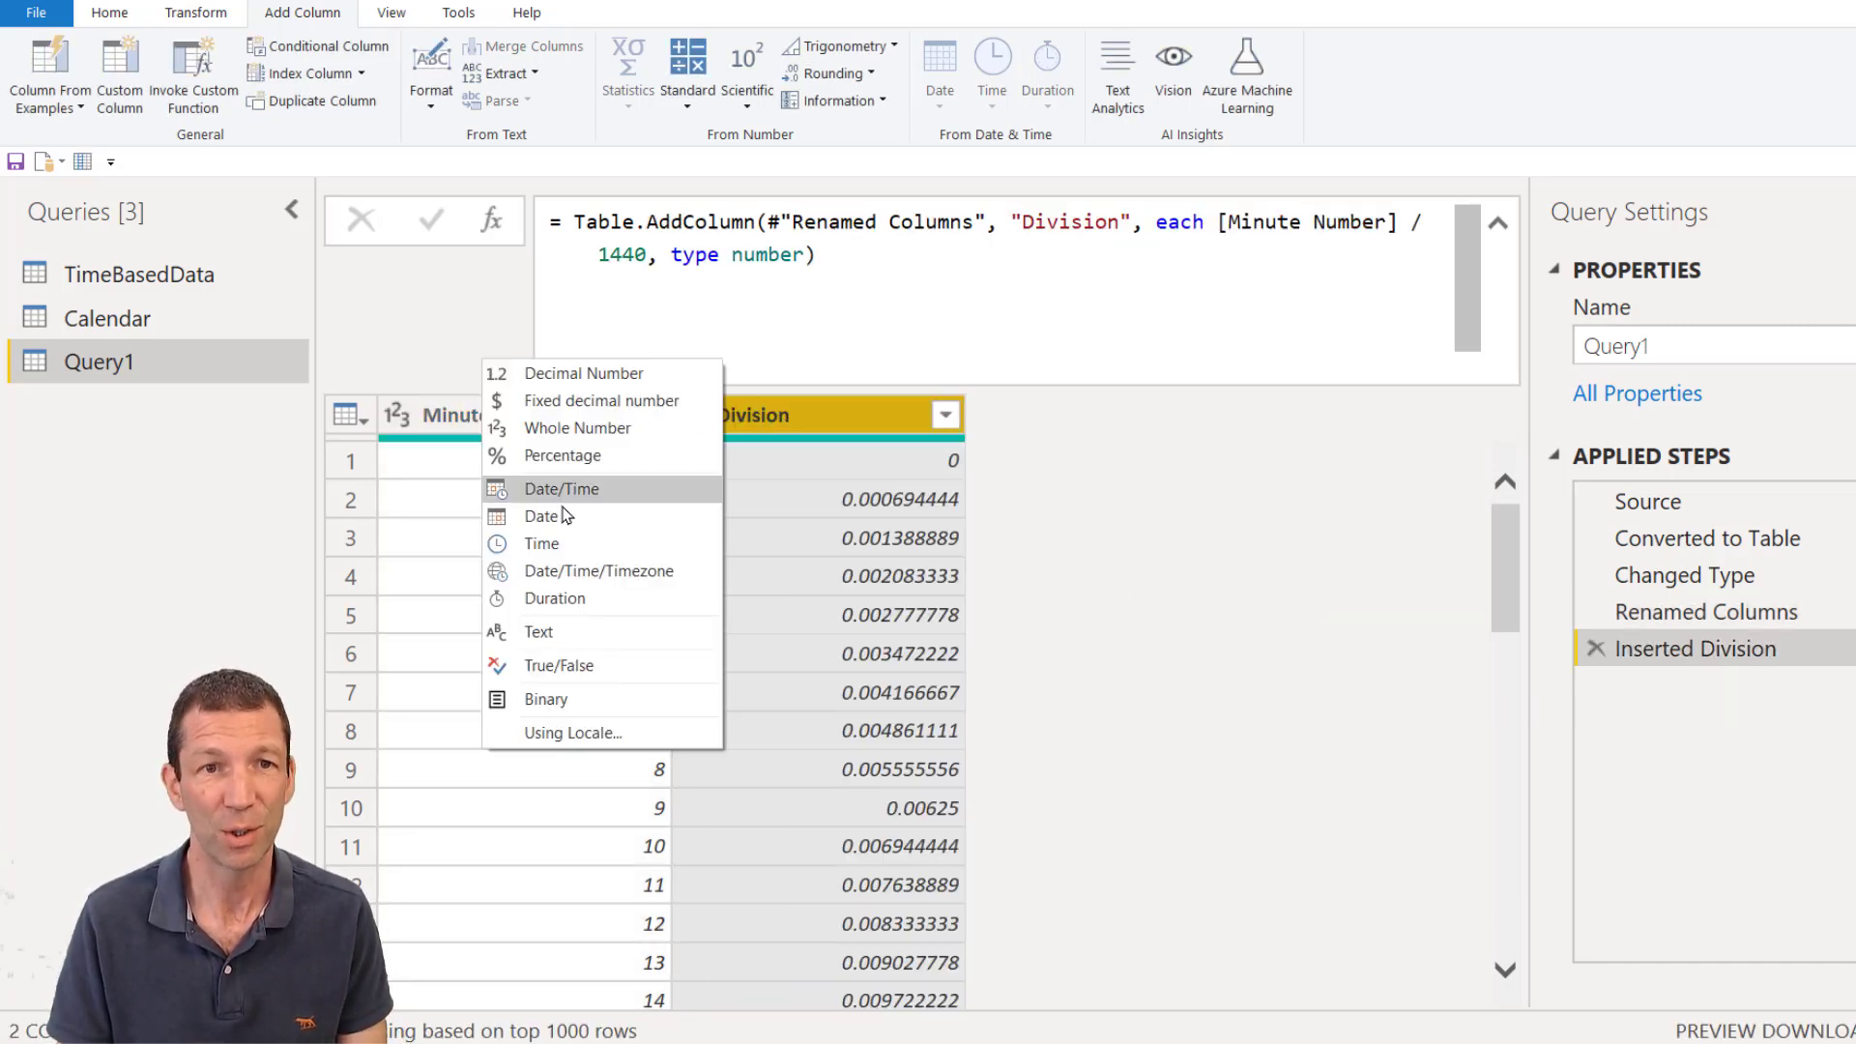
pyautogui.click(541, 544)
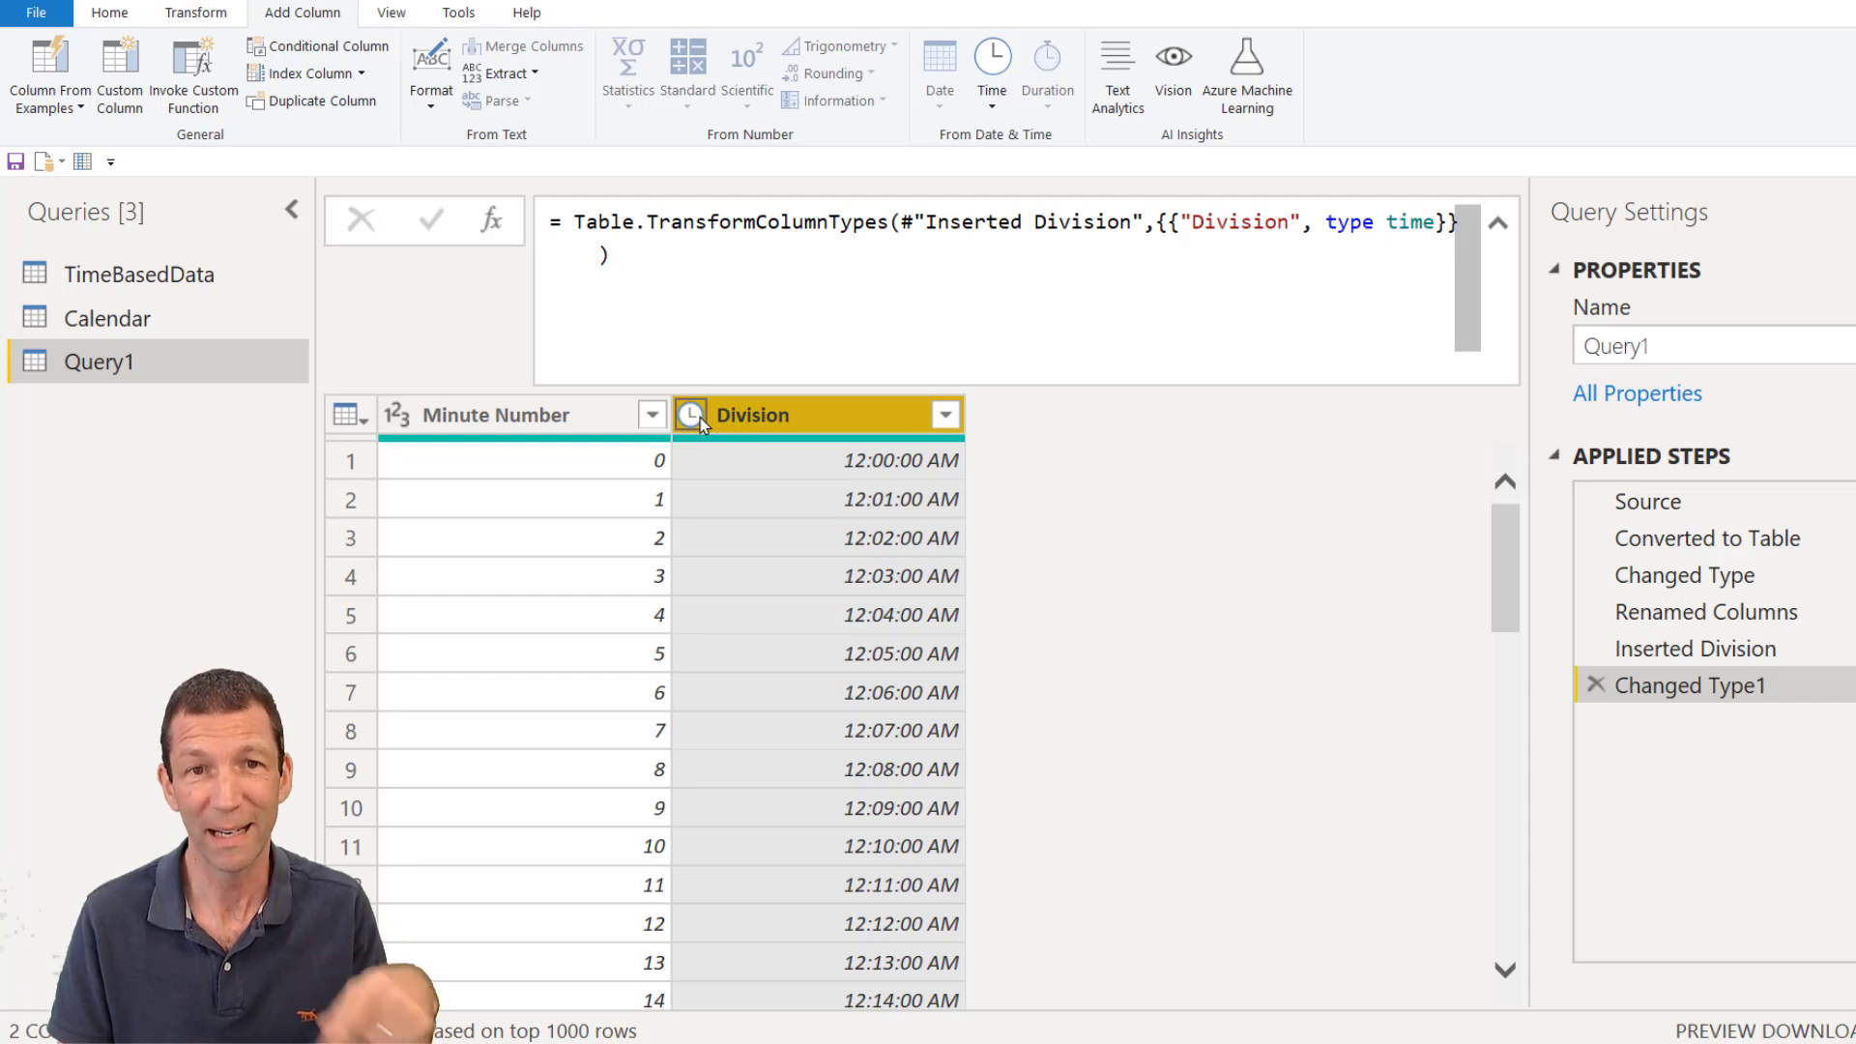
# Step: Rename the Division column header to 'Time to the Minute'
pyautogui.doubleClick(783, 425)
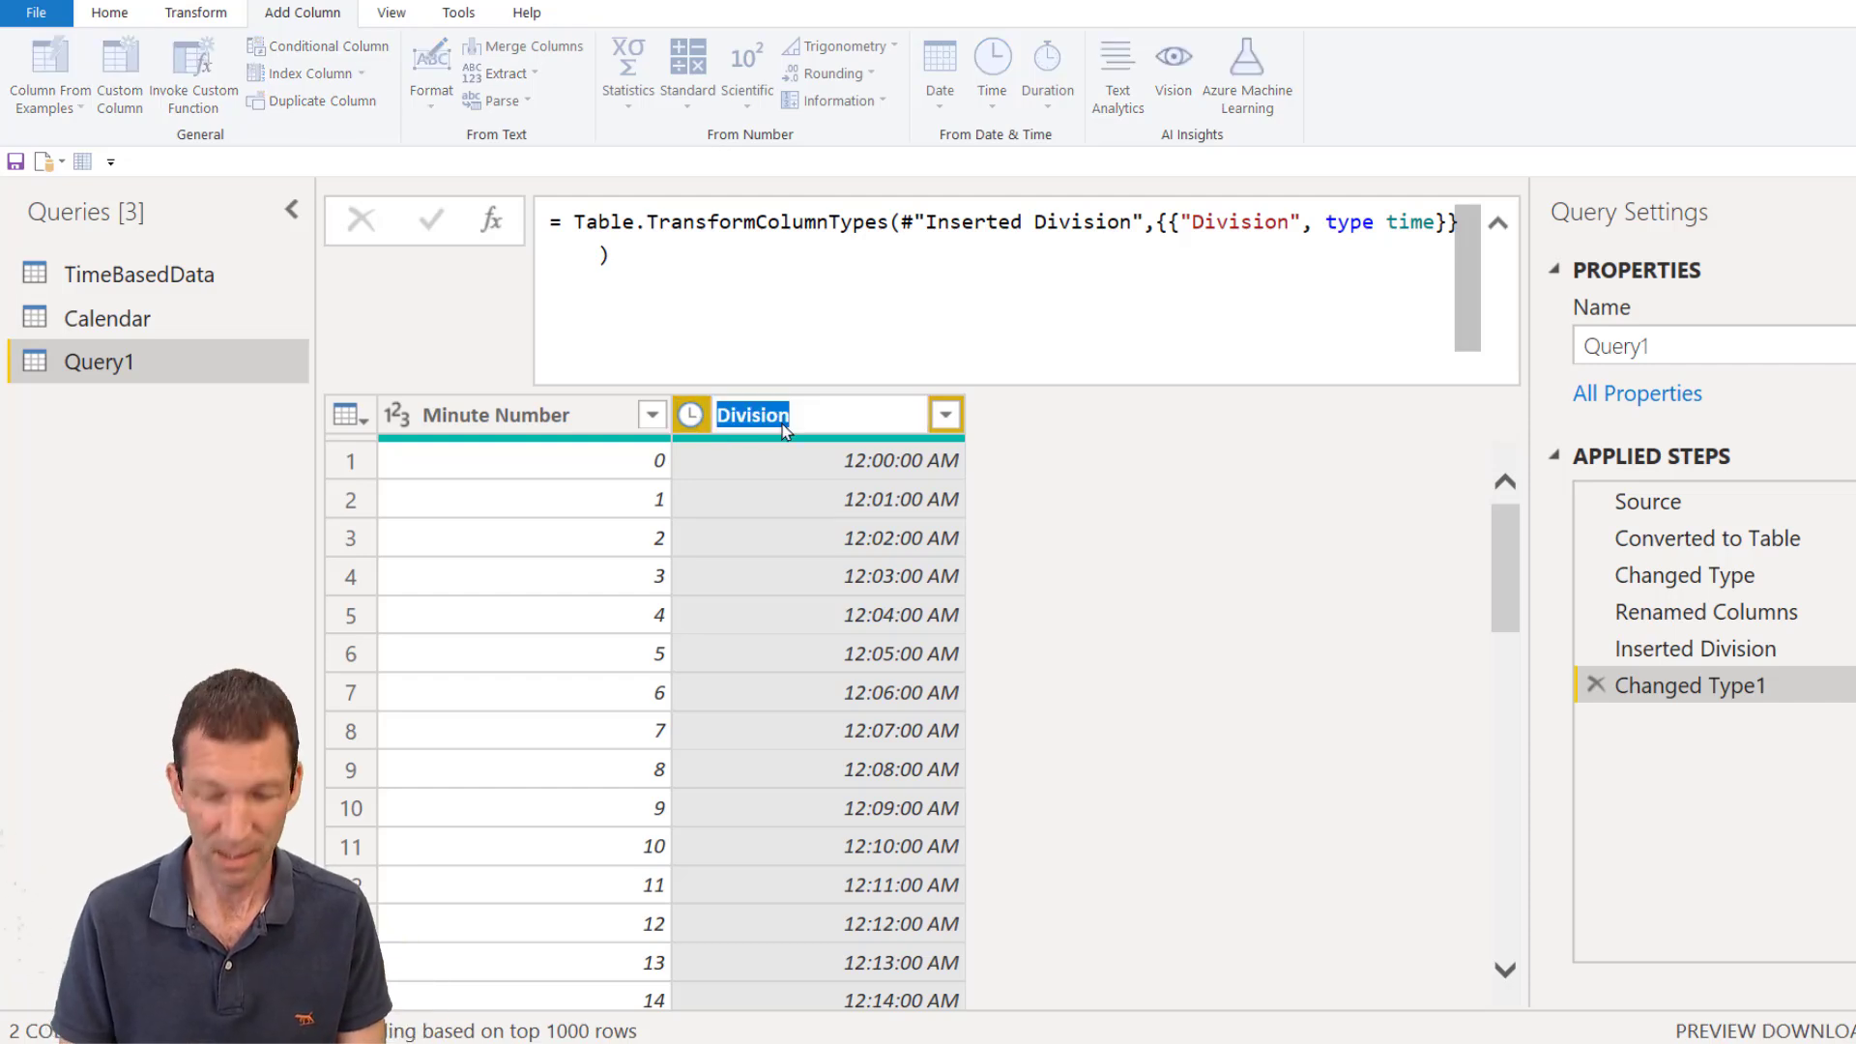
pyautogui.write('Time to')
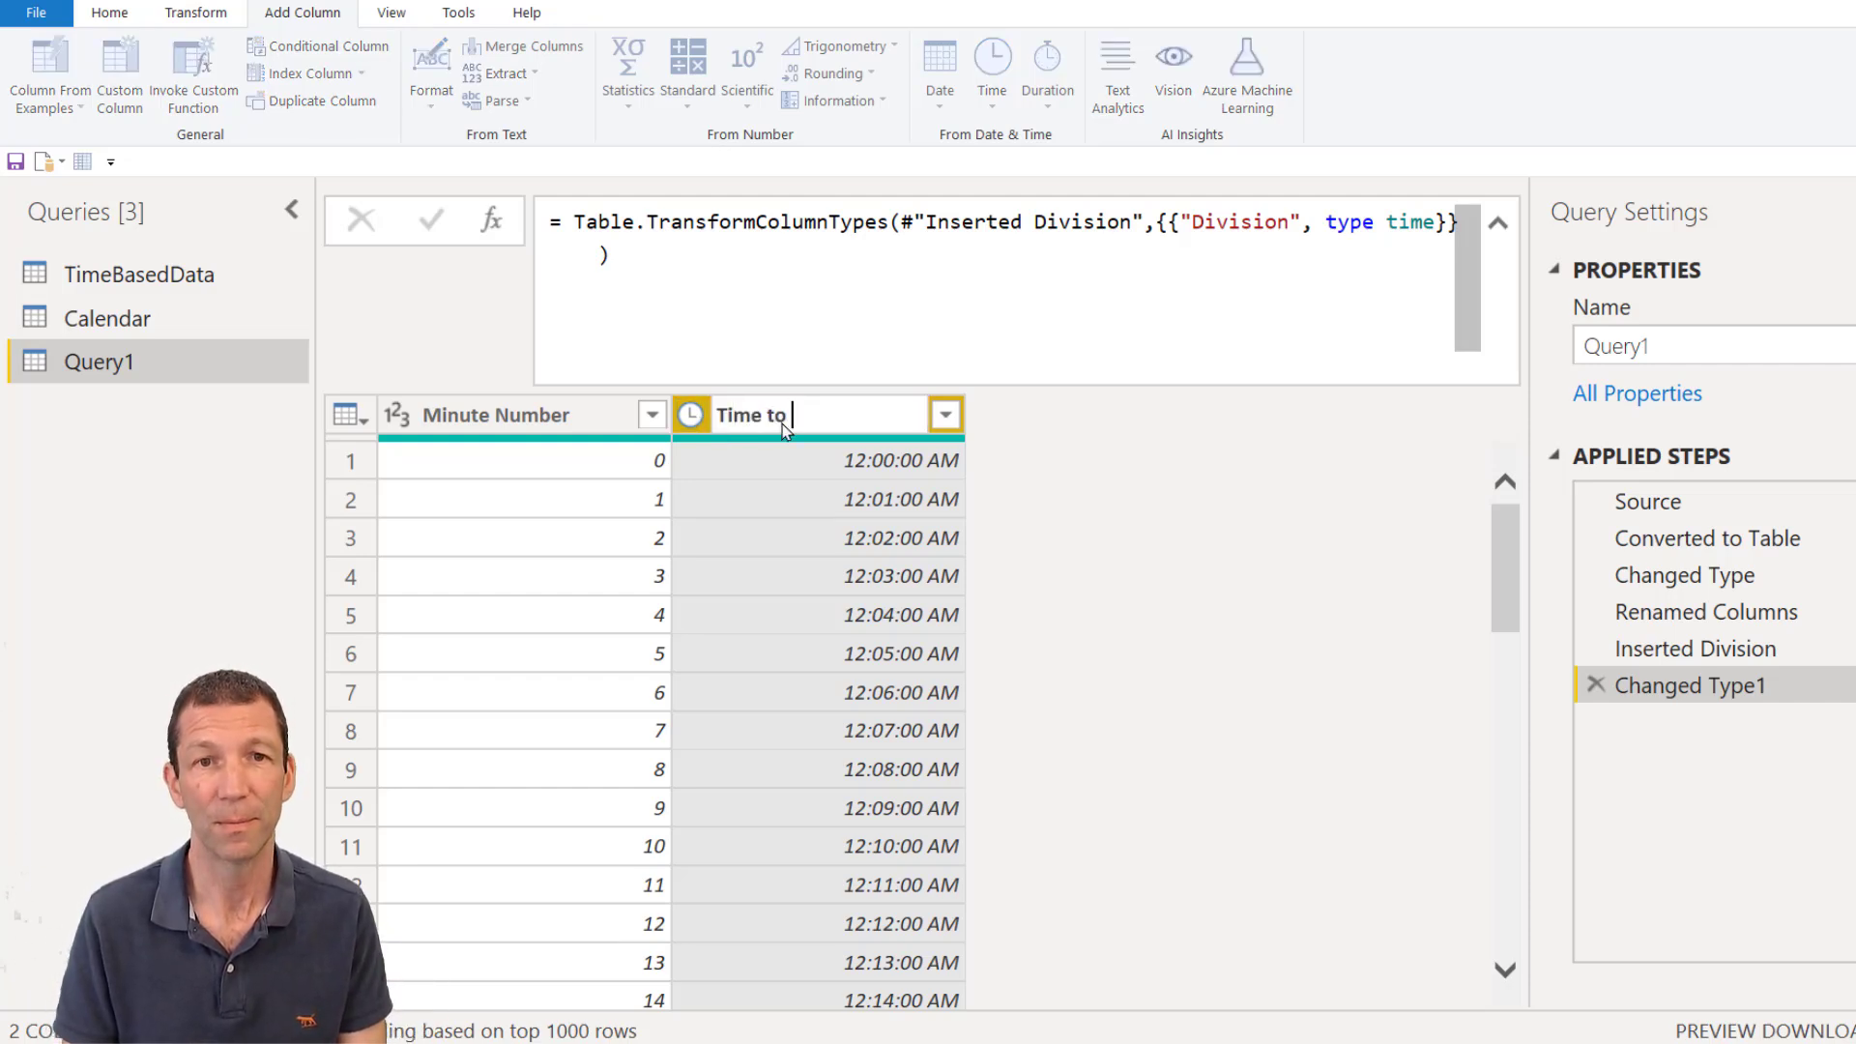
pyautogui.write(' the Minute')
pyautogui.press('Return')
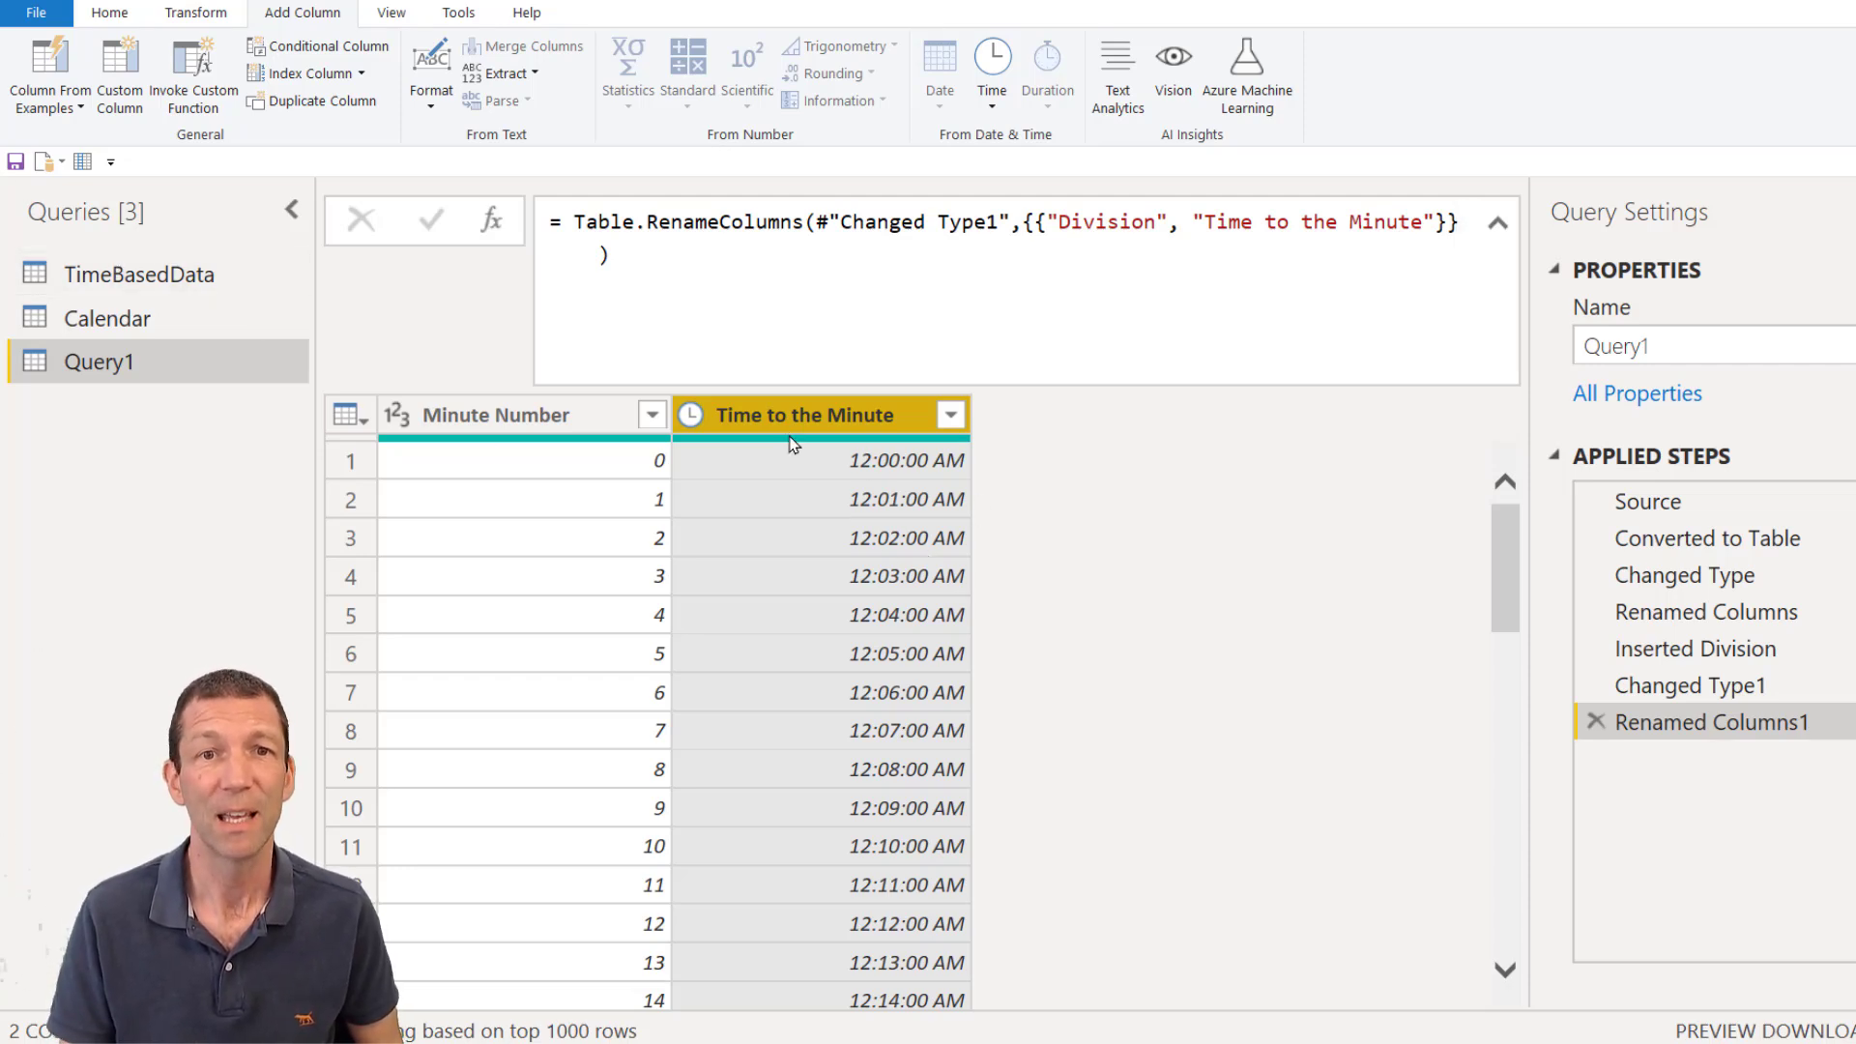
pyautogui.moveTo(793, 443)
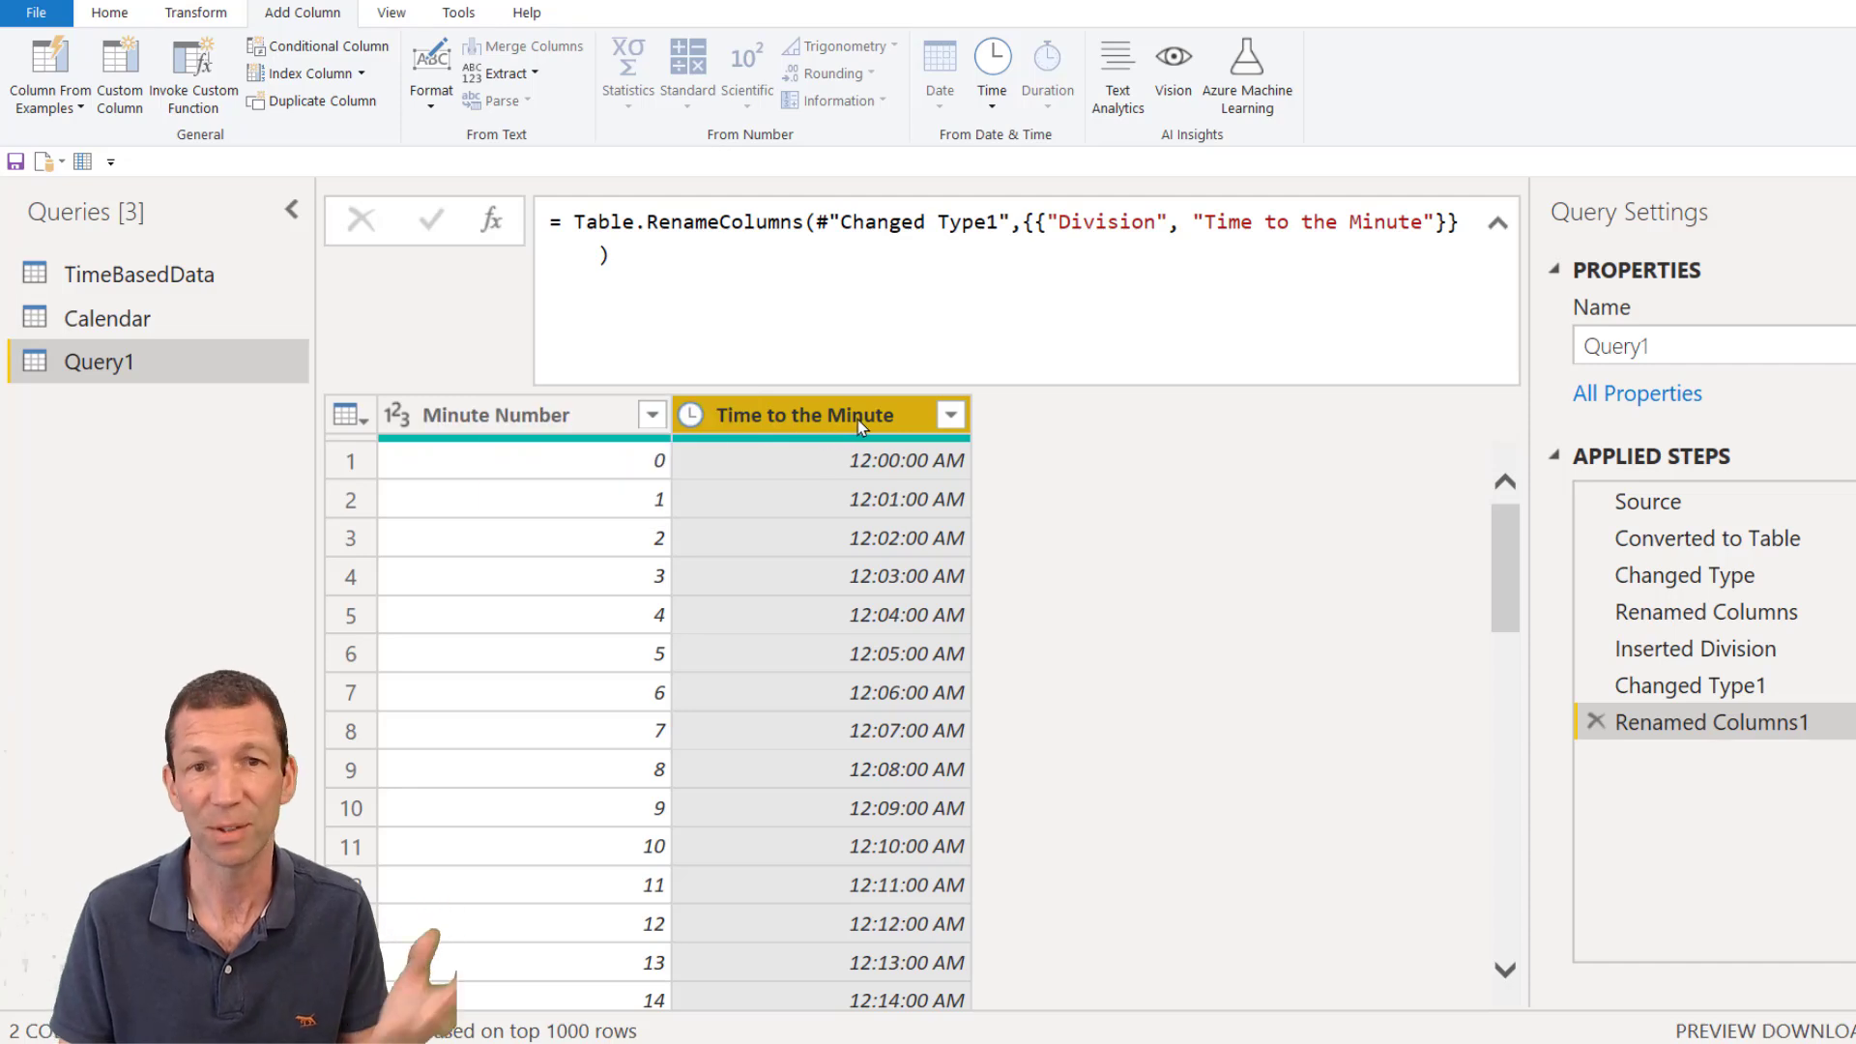
# Step: Add an Integer-Division column dividing Minute Number by 5
pyautogui.press('Left')
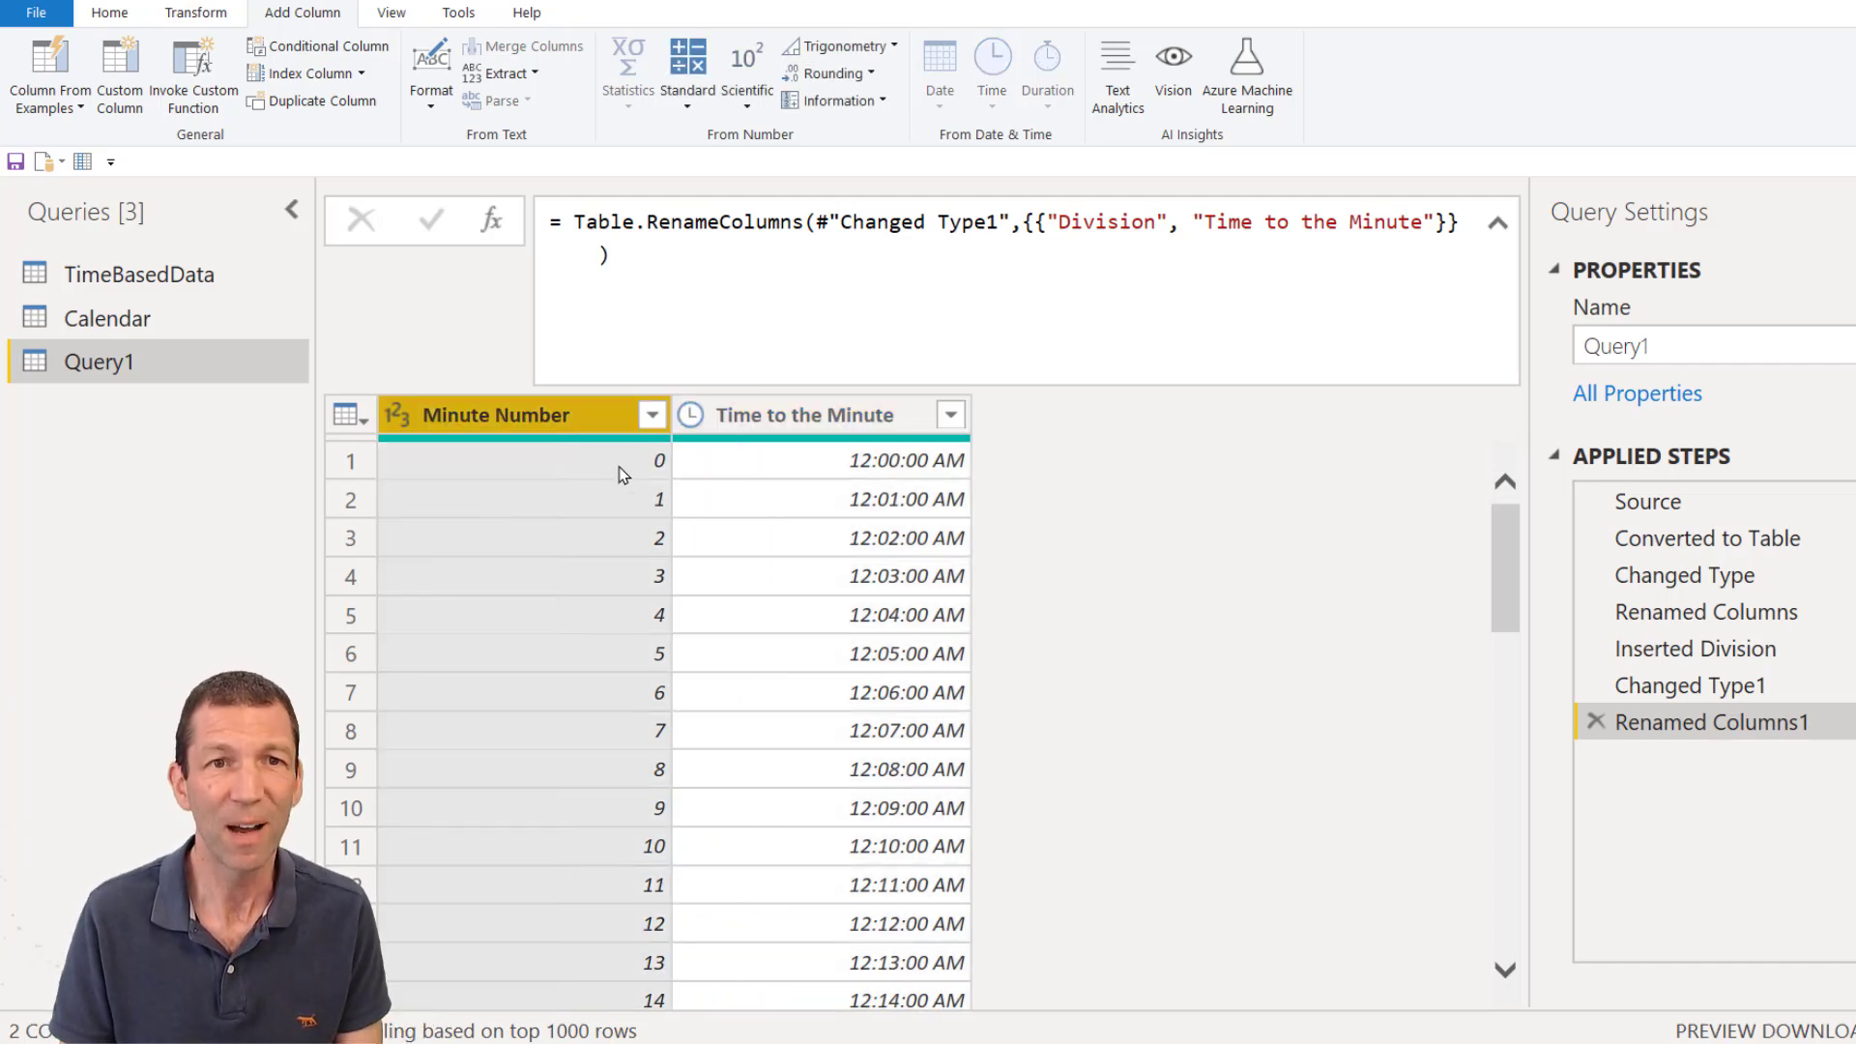
pyautogui.click(689, 102)
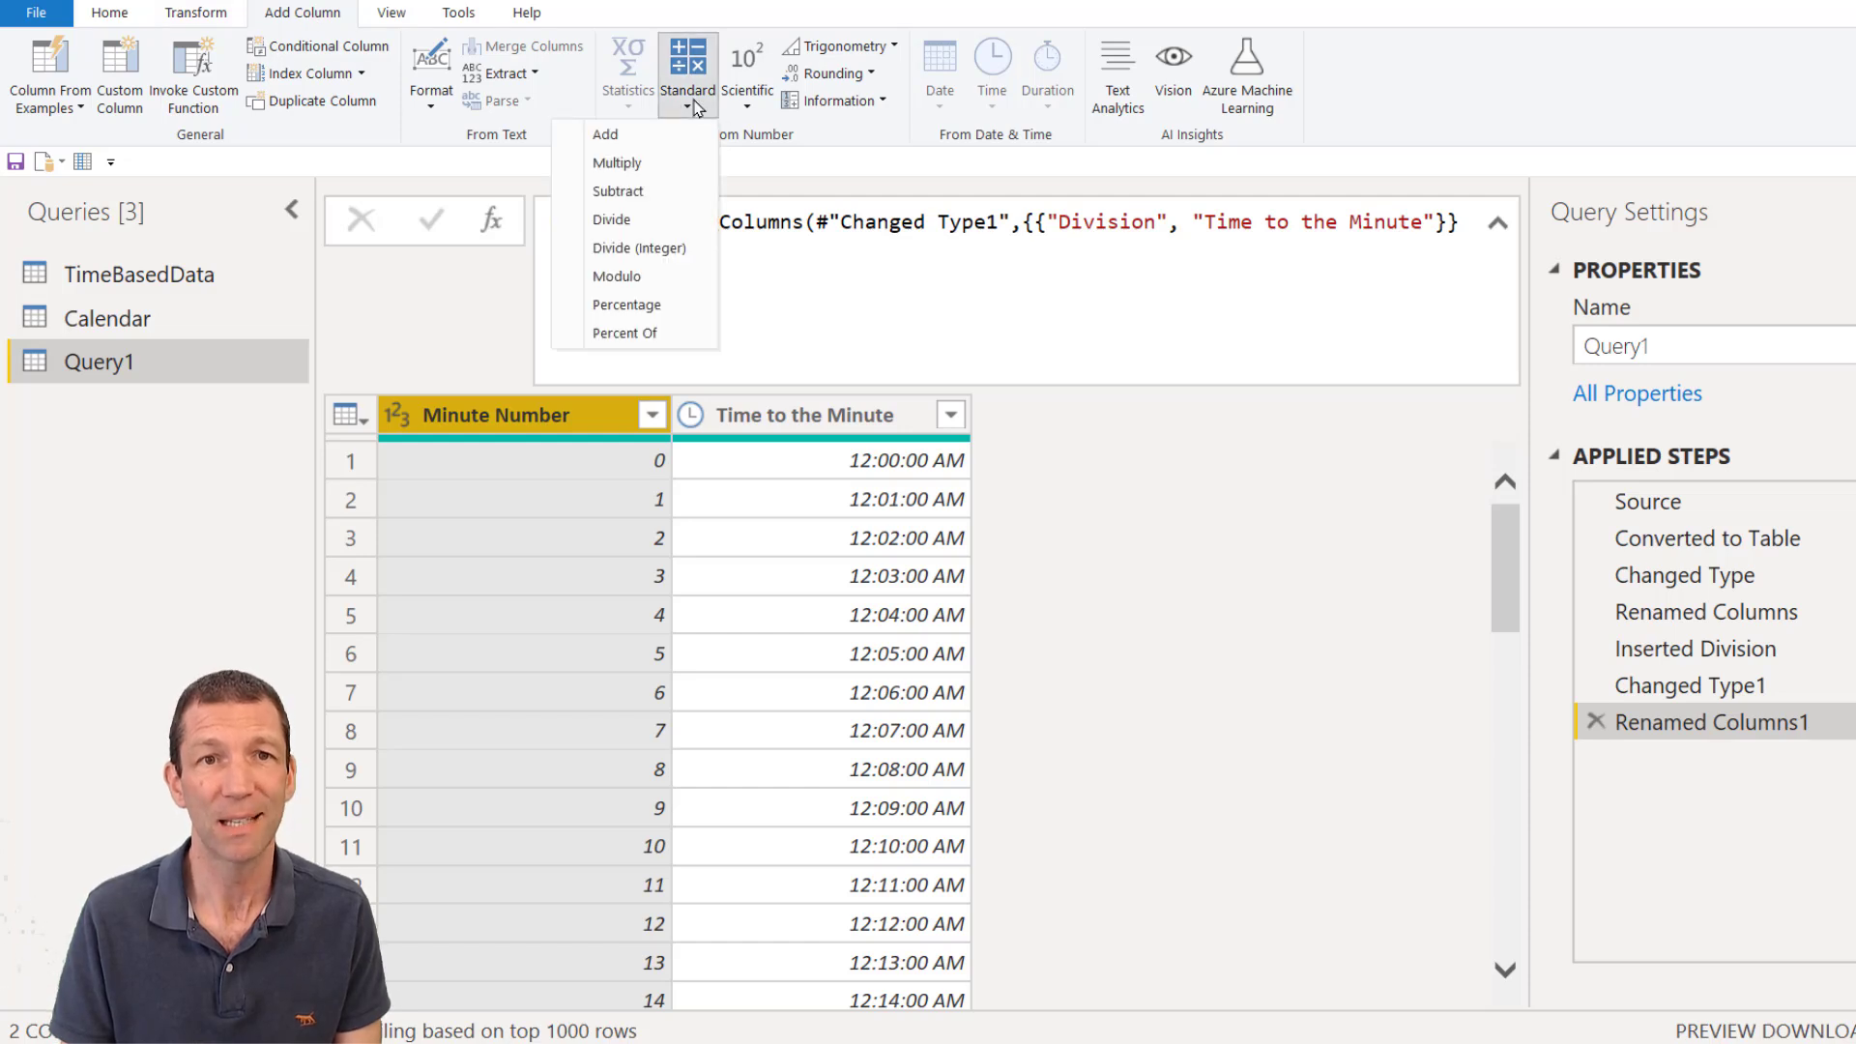
pyautogui.click(640, 255)
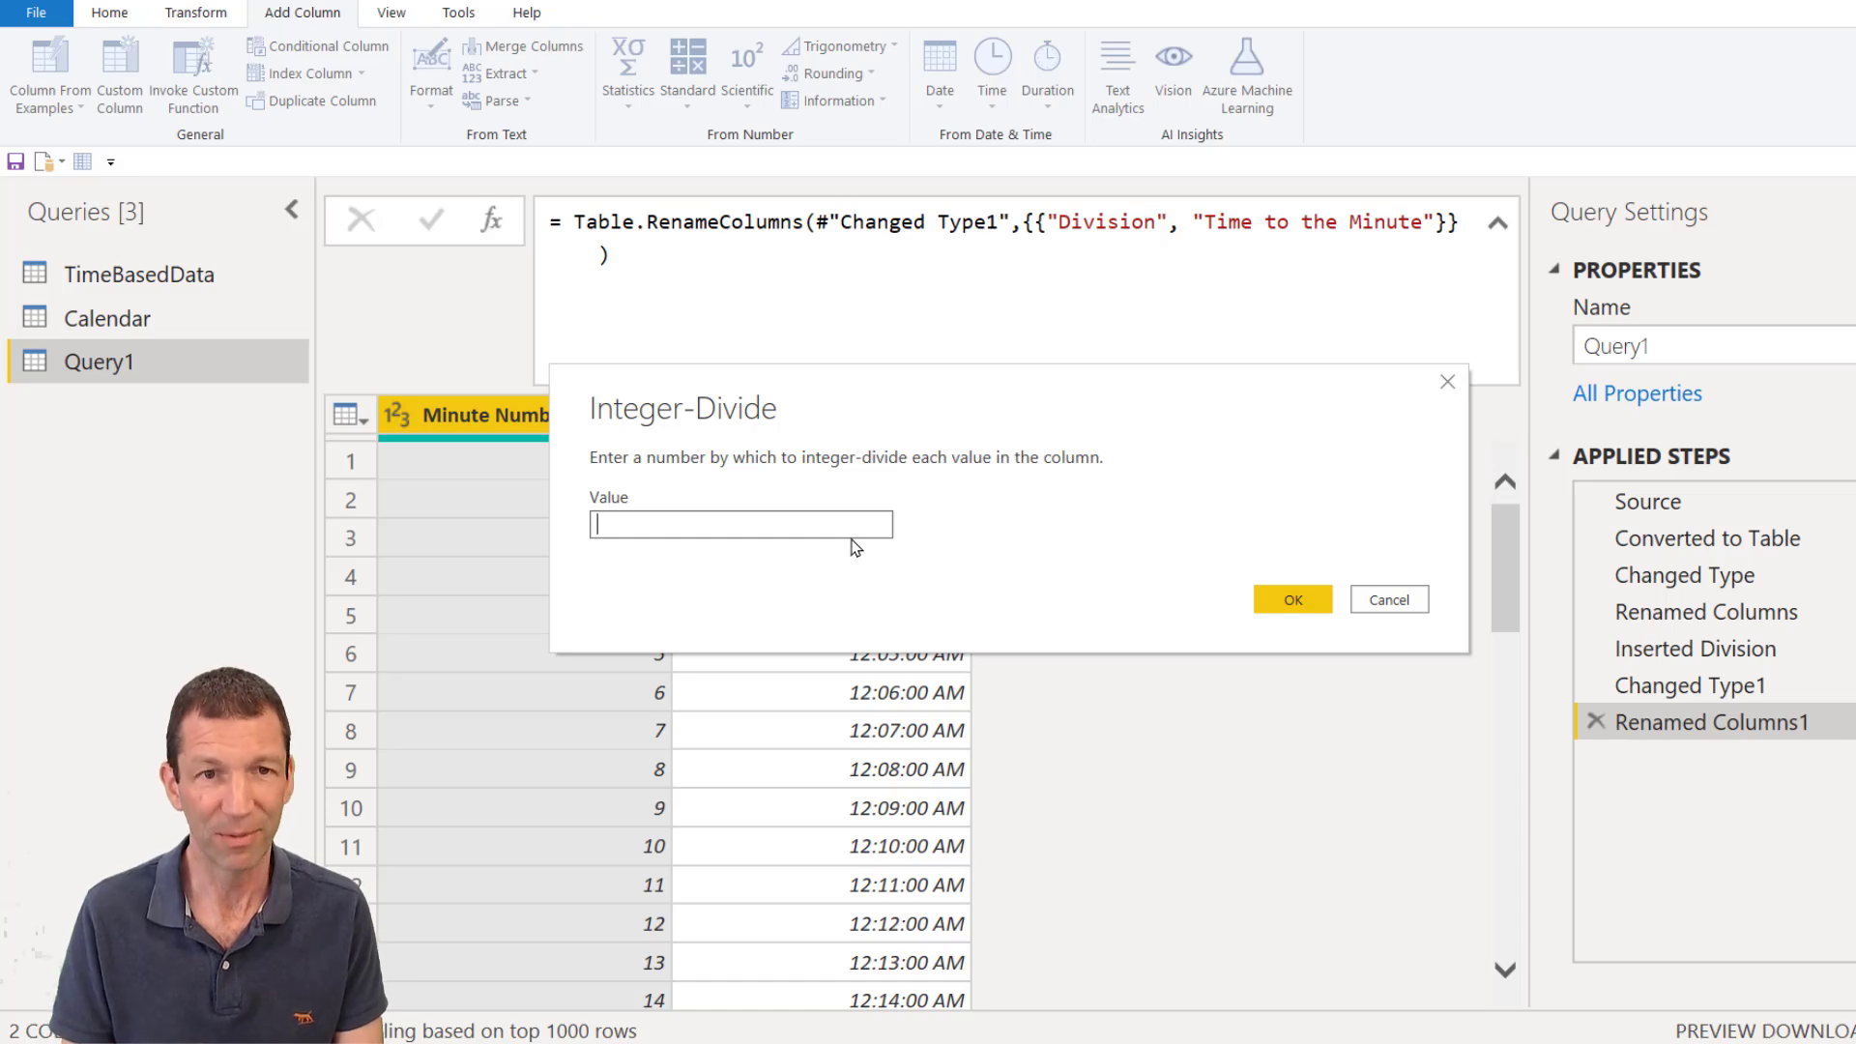
pyautogui.write('5')
pyautogui.click(1292, 599)
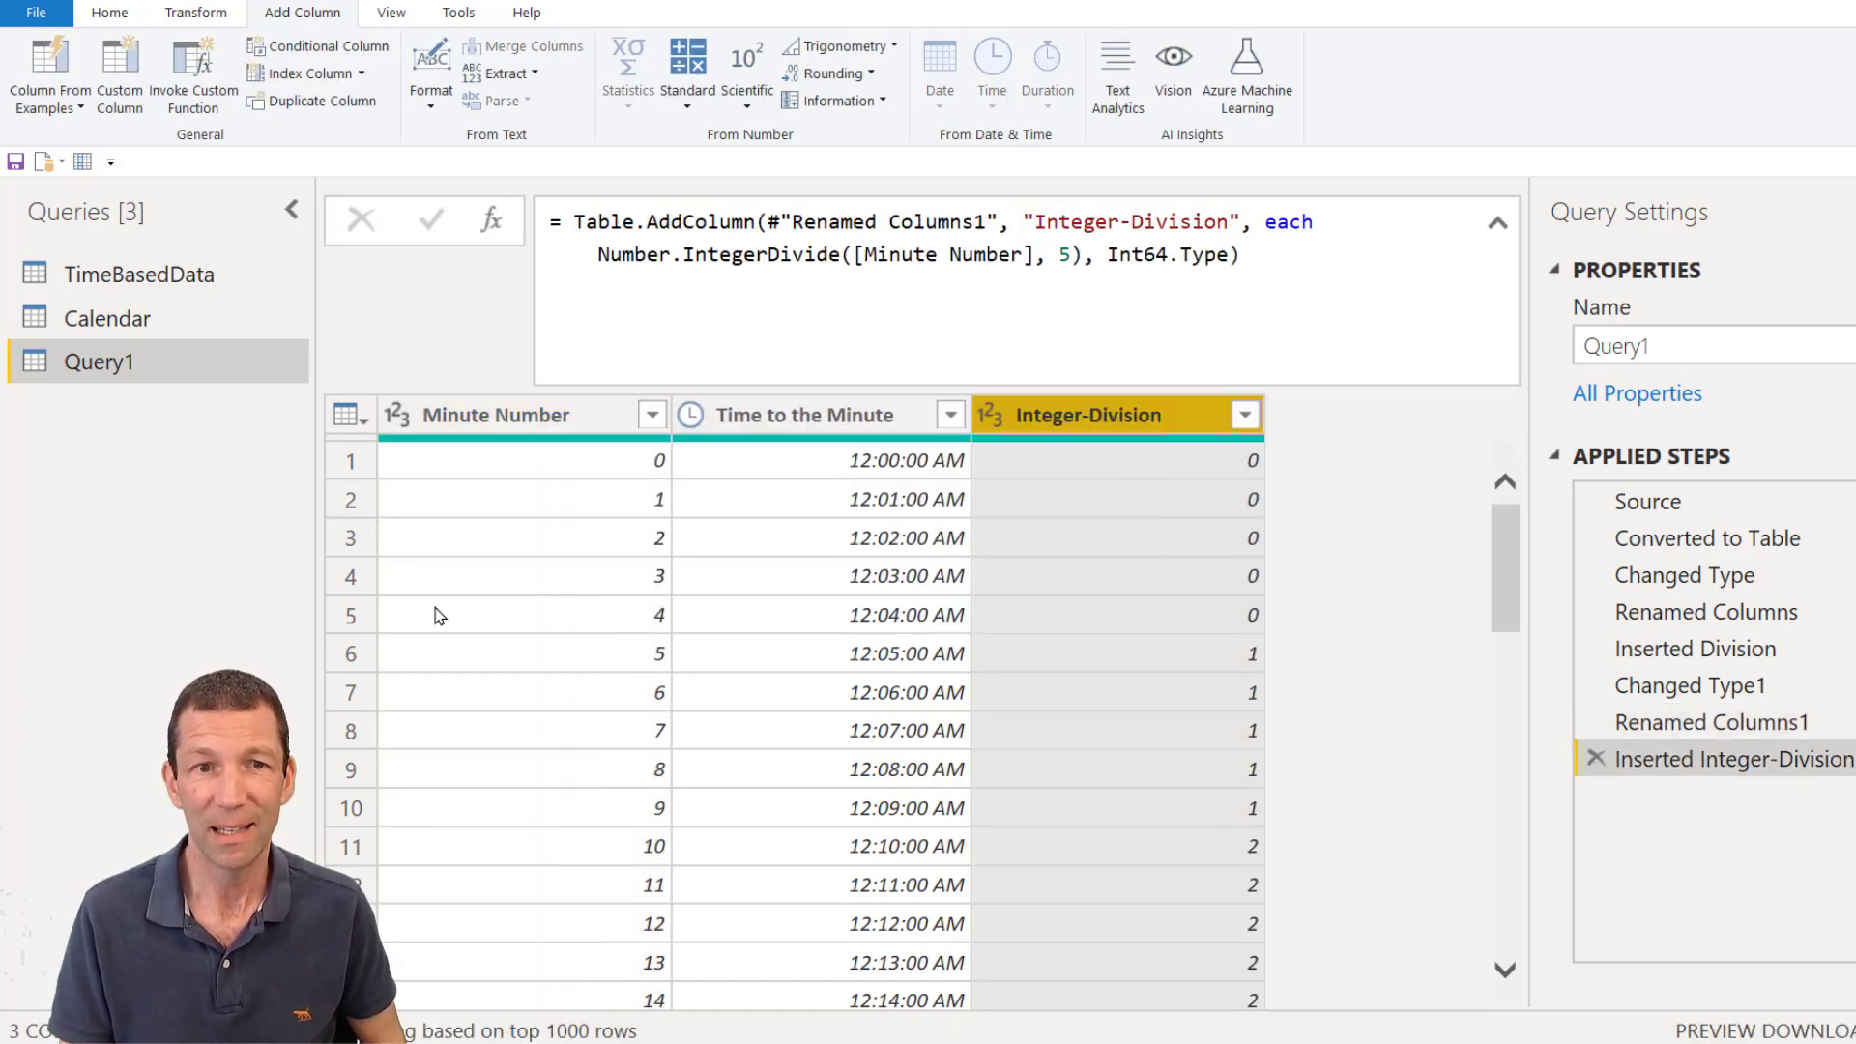
# Step: Check the new bucket values in rows 5, 6 and 10
pyautogui.click(350, 615)
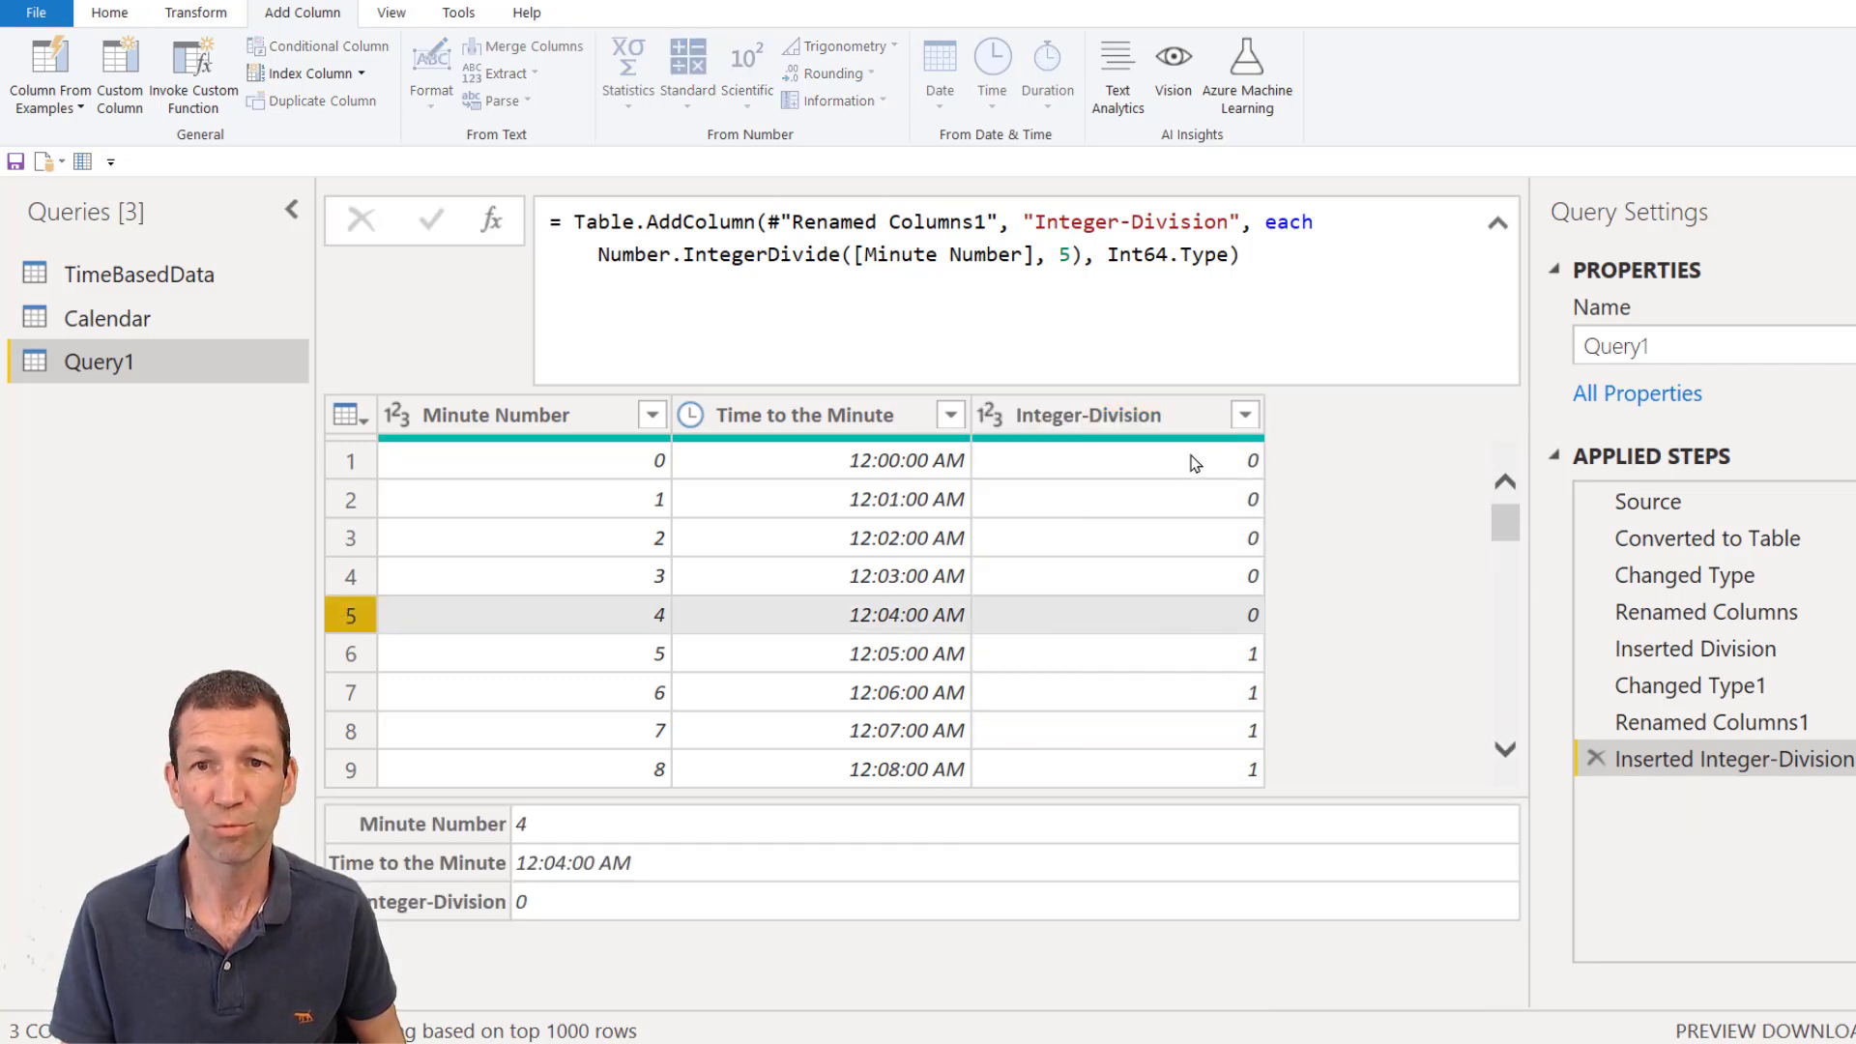
pyautogui.scroll(-1, 1200, 667)
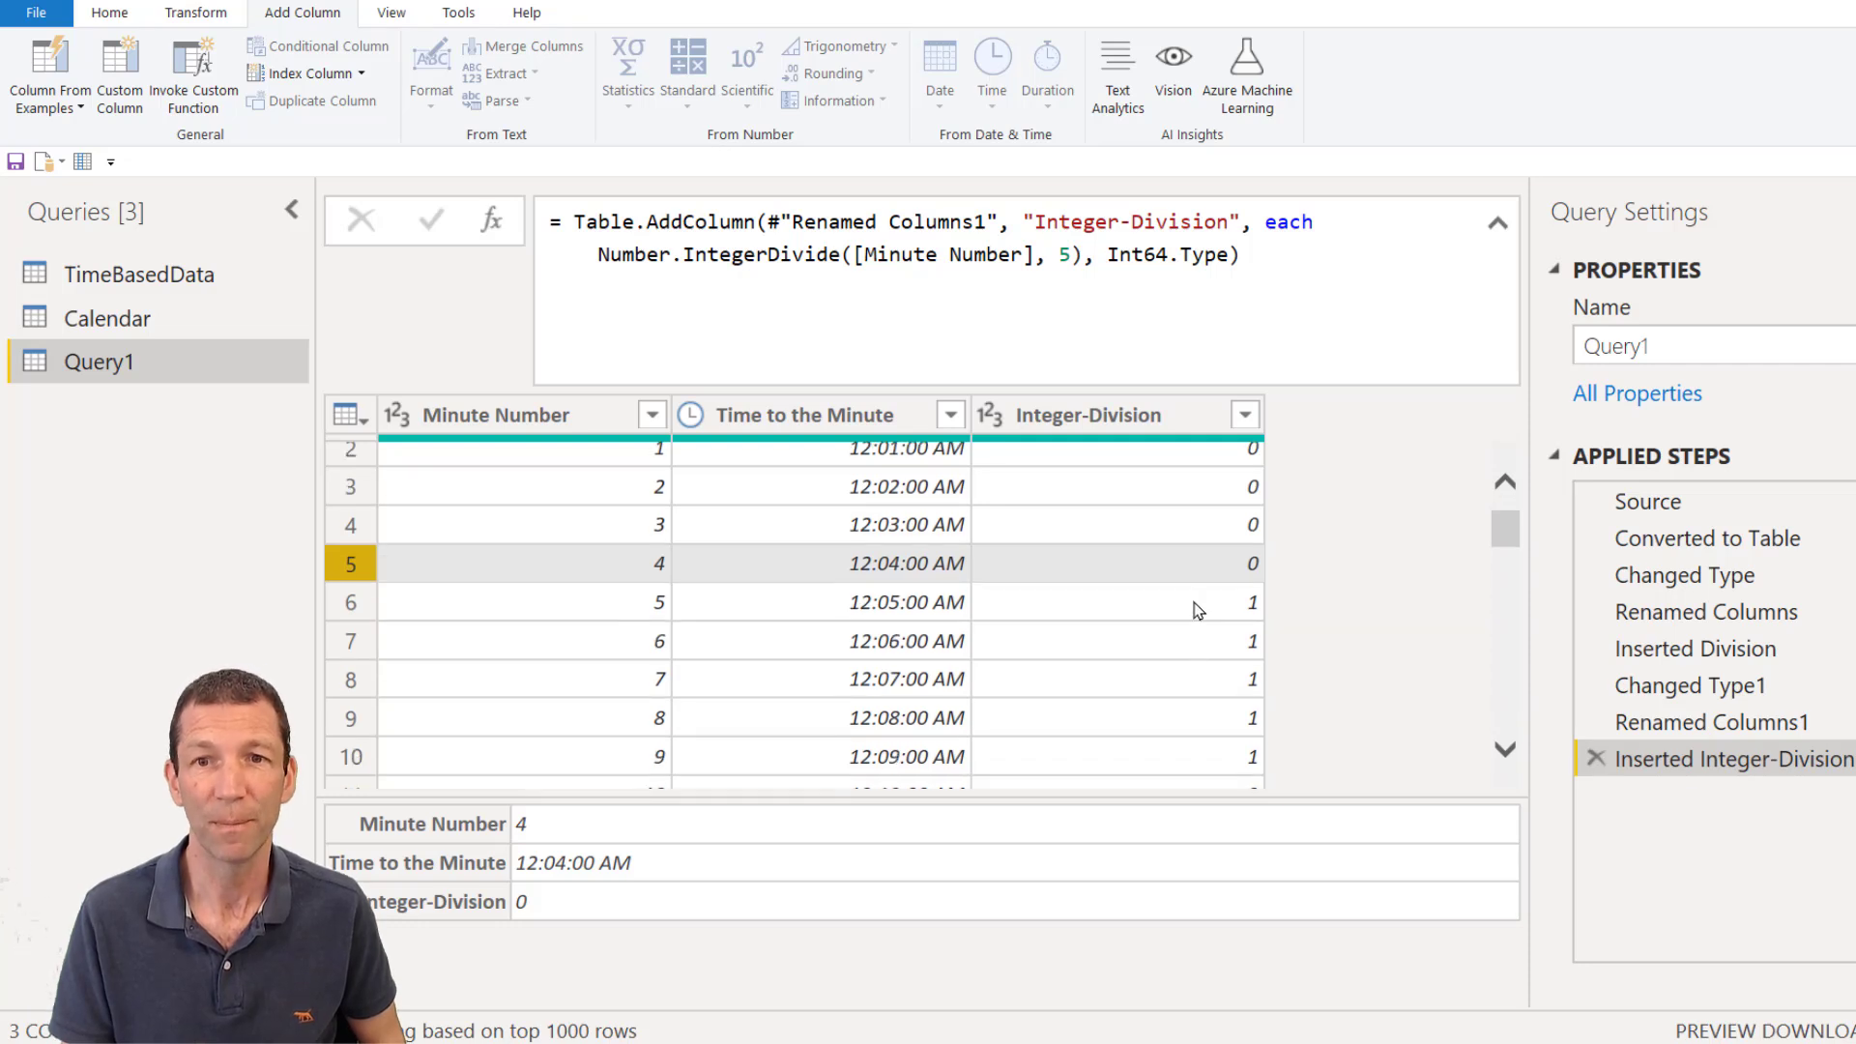
pyautogui.click(1187, 604)
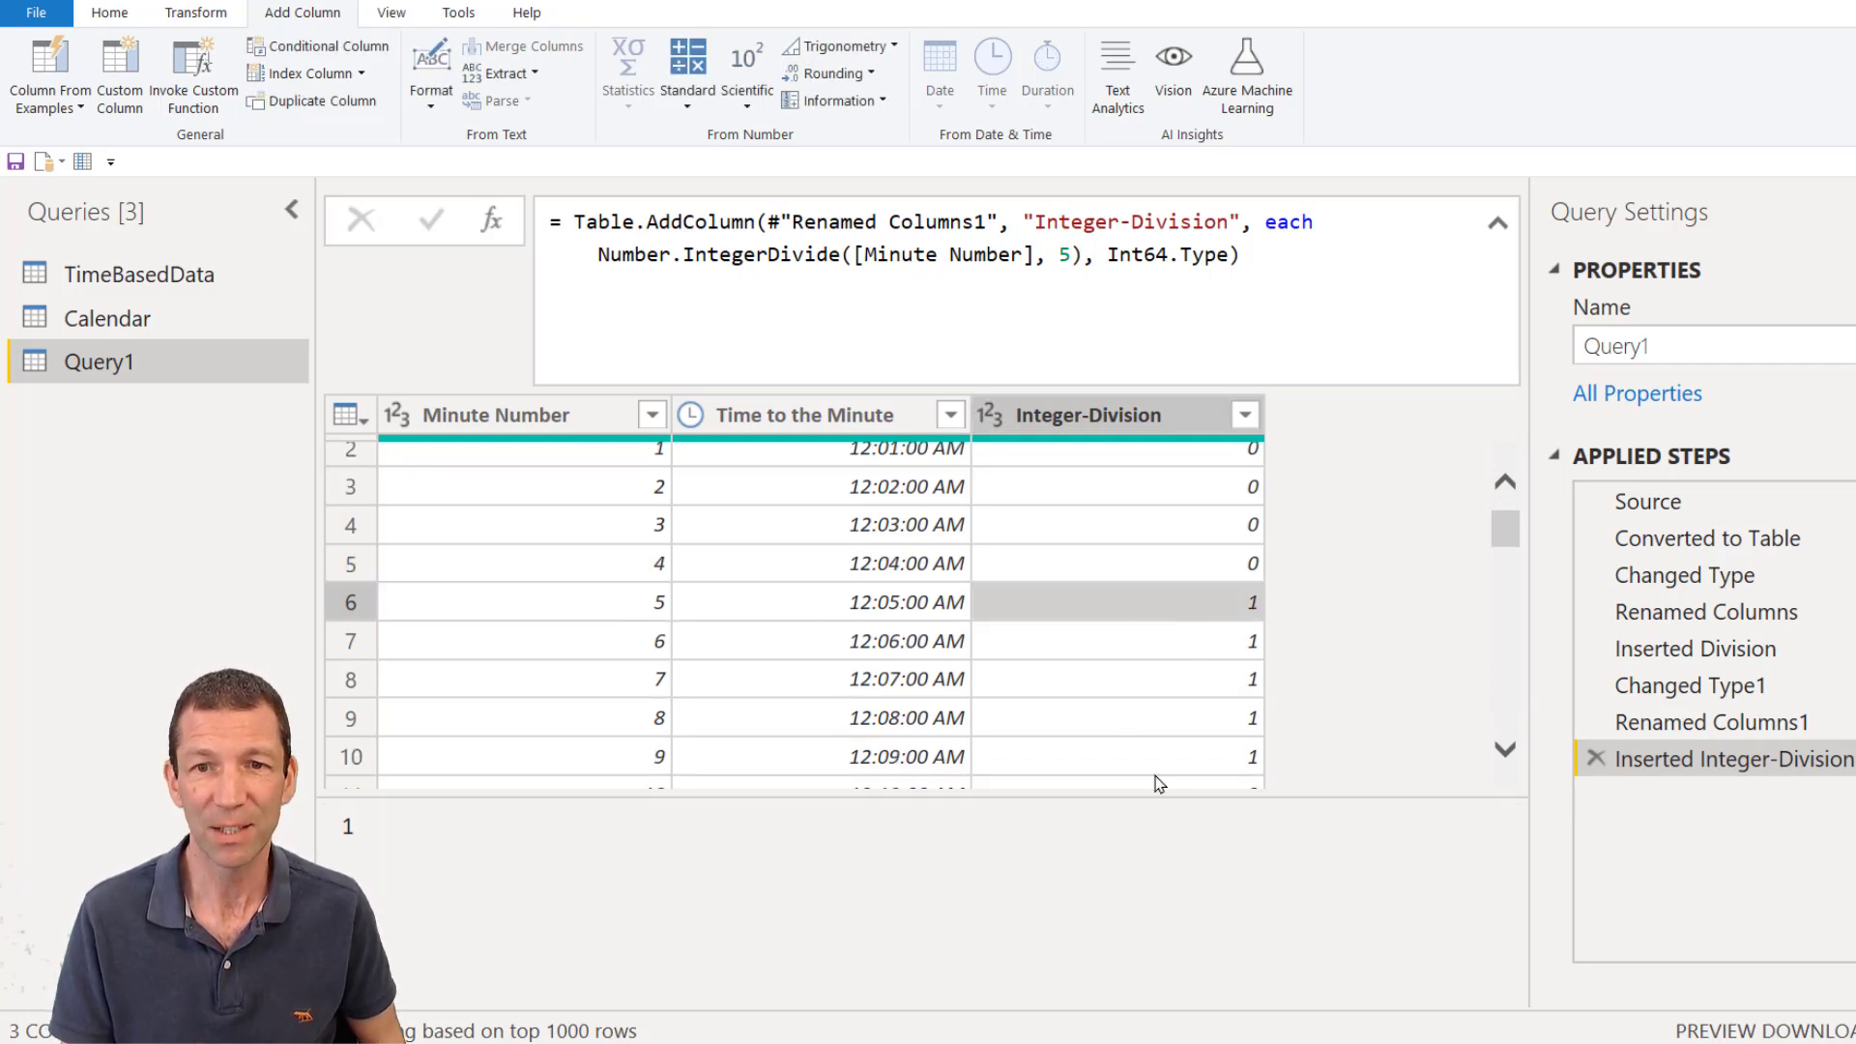
pyautogui.scroll(-1, 1160, 779)
pyautogui.click(1199, 720)
pyautogui.scroll(-1, 1242, 681)
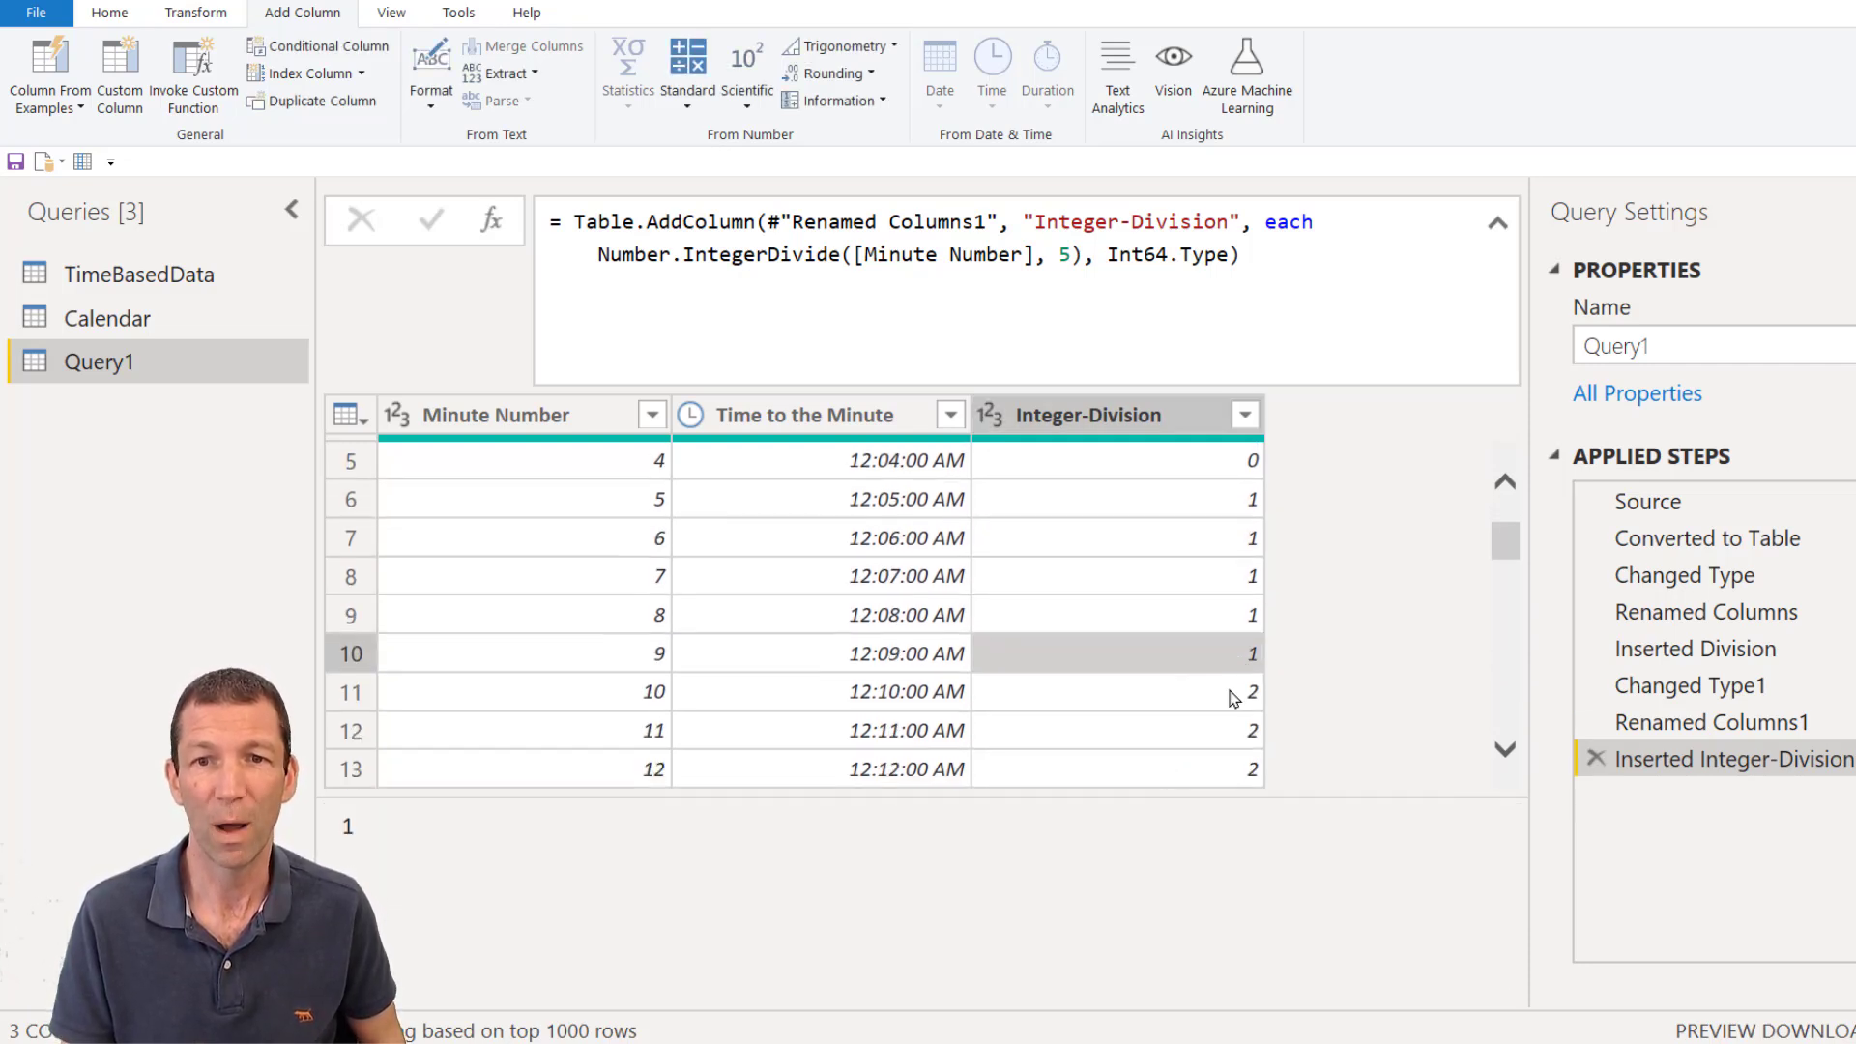
pyautogui.scroll(-3, 1189, 696)
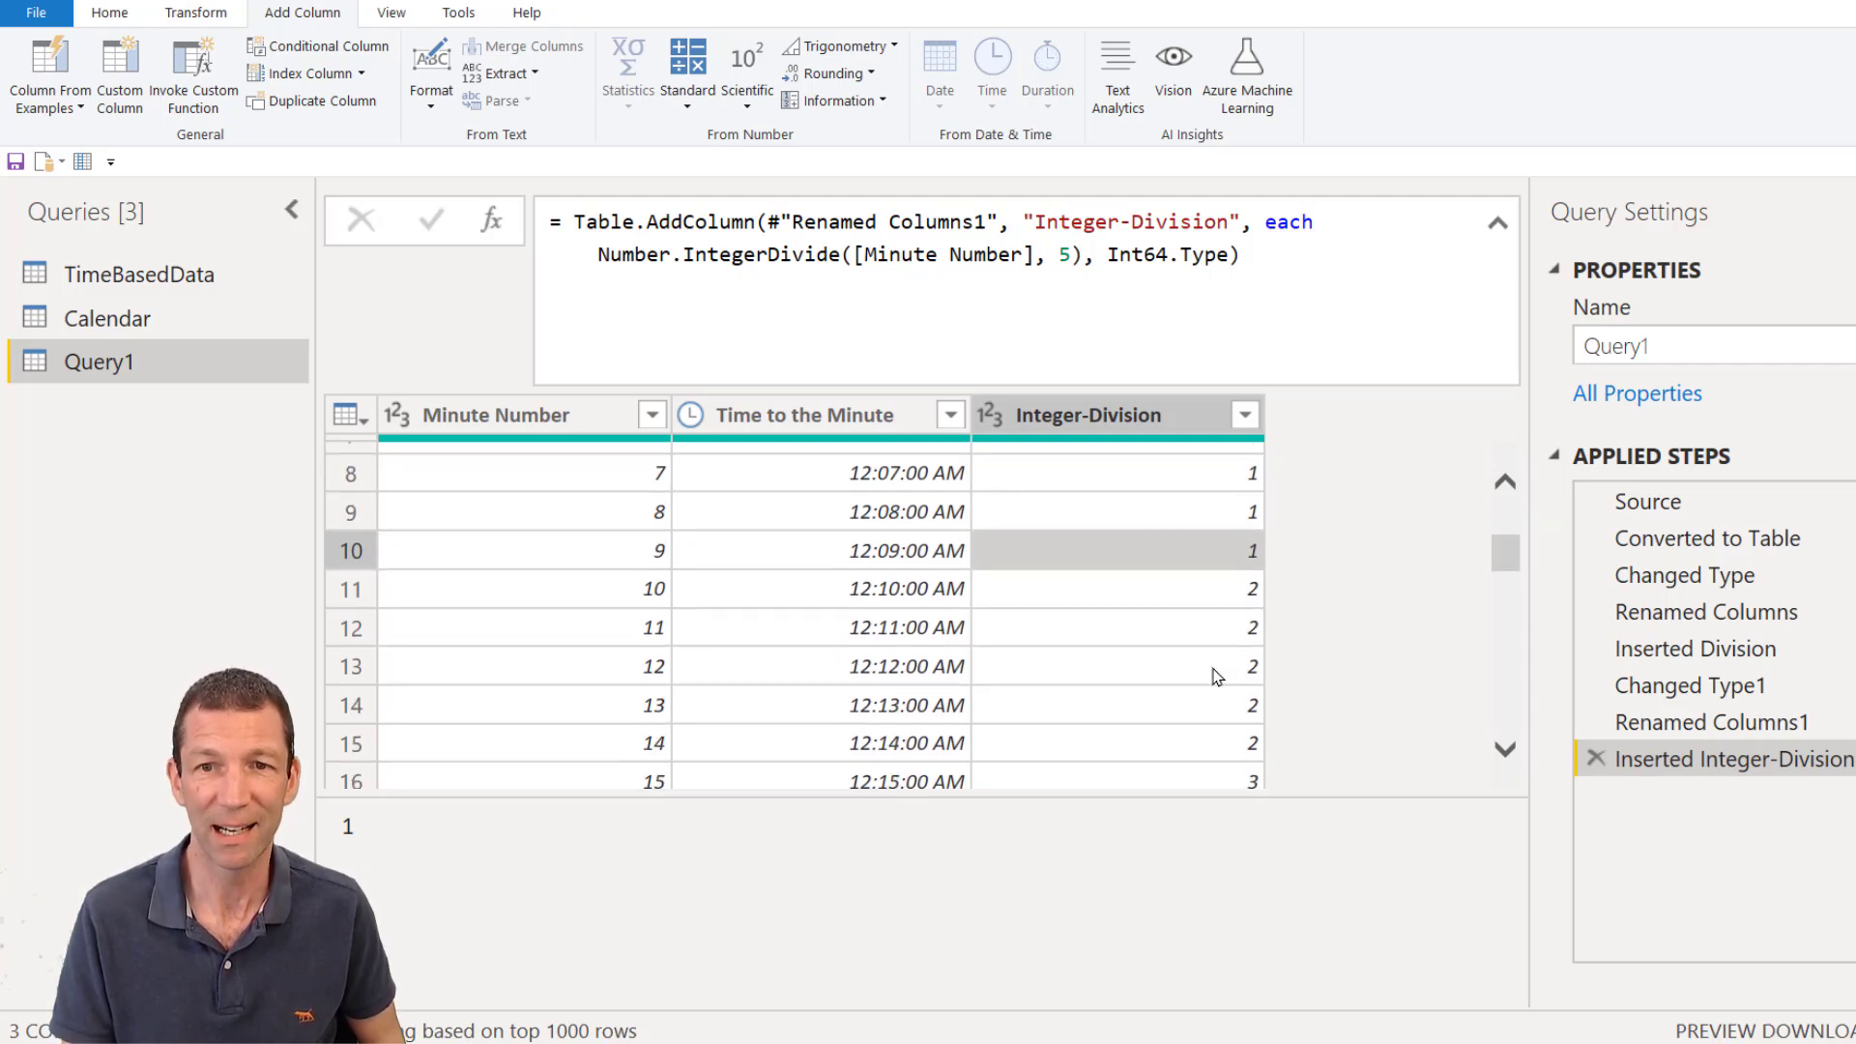
pyautogui.scroll(3, 1221, 723)
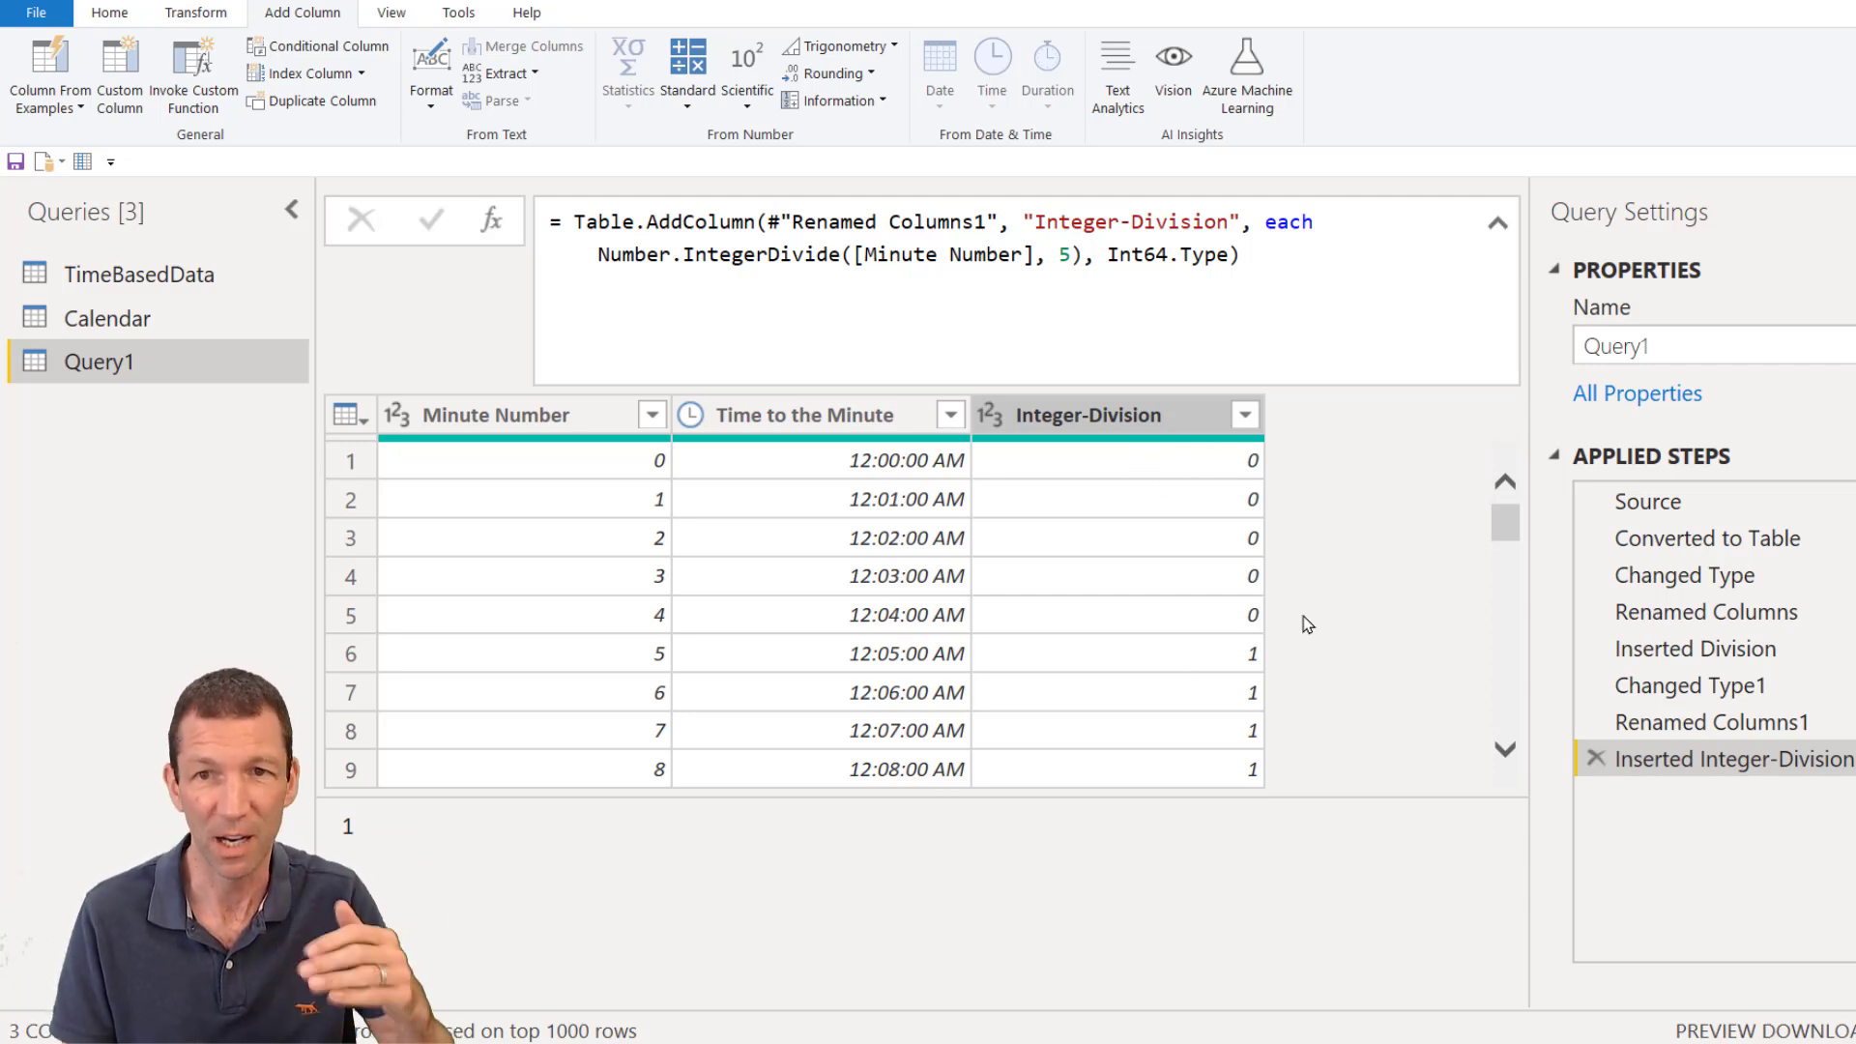
# Step: Change the Integer-Division column name to '5 min bucket' in the step formula
pyautogui.click(1070, 410)
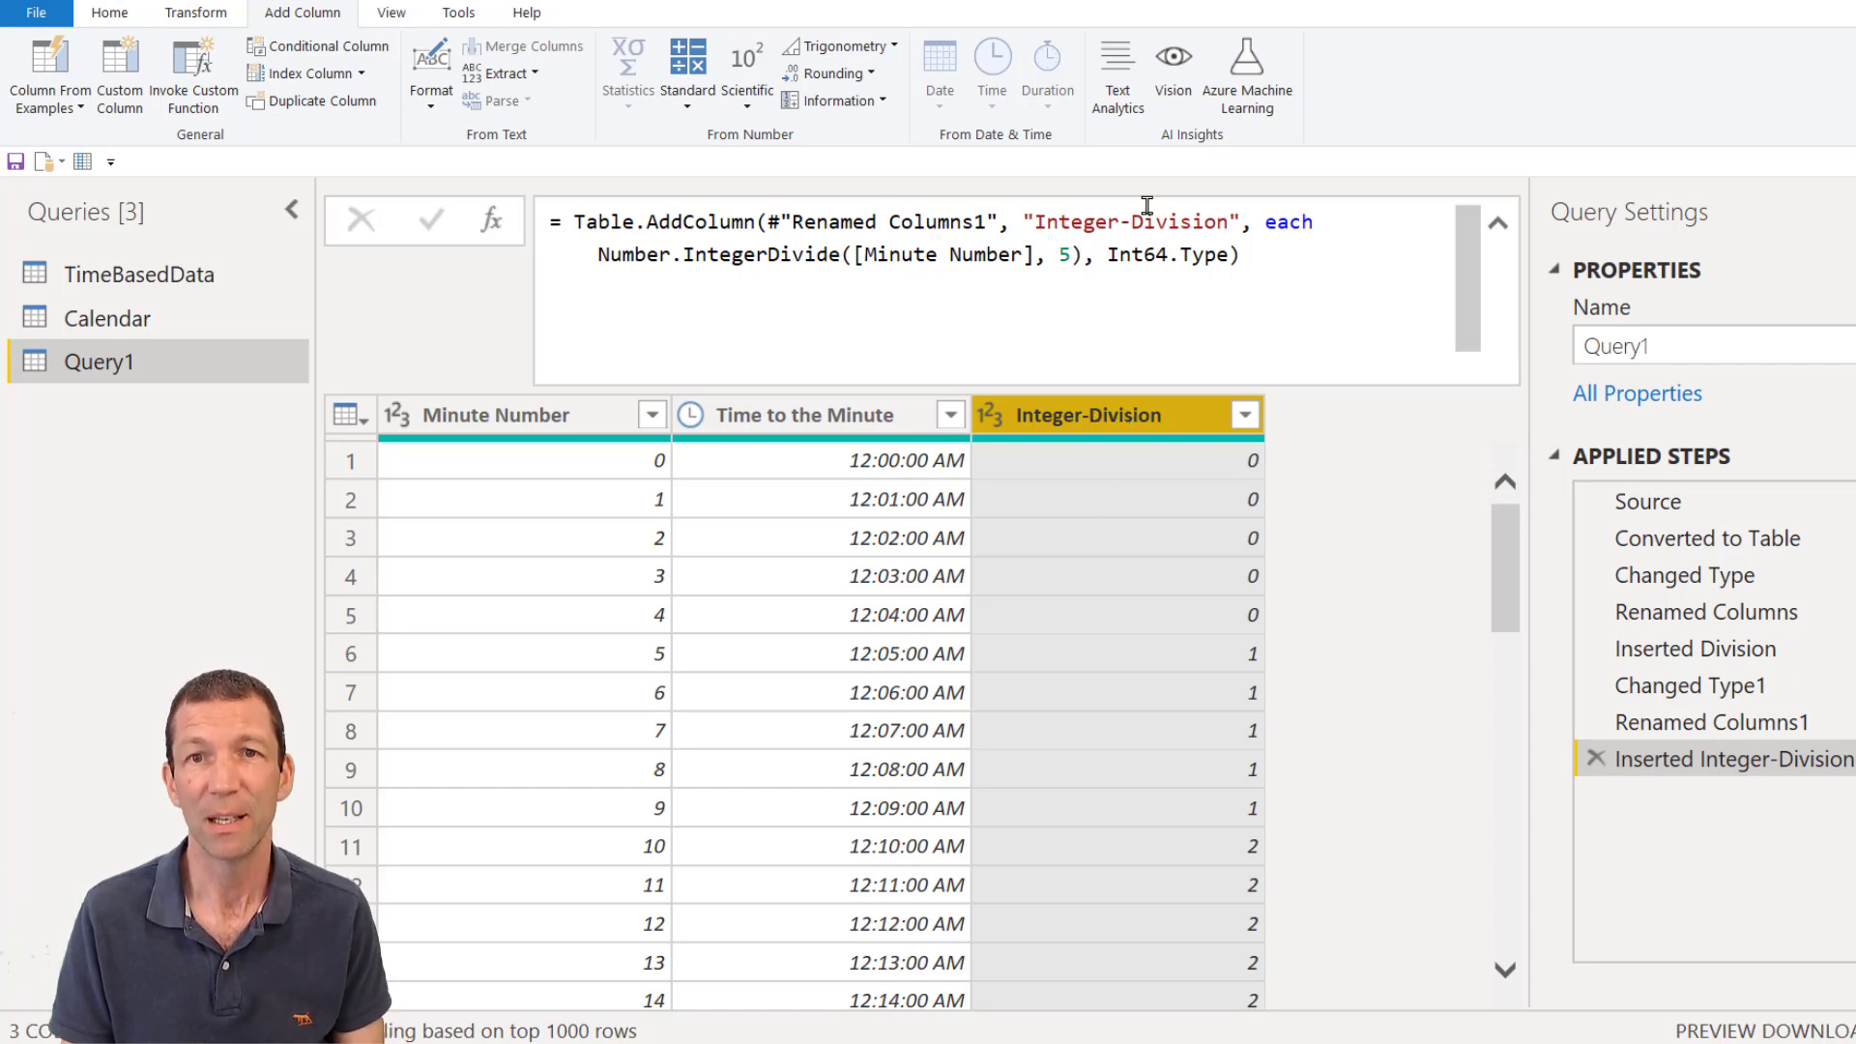
pyautogui.moveTo(1226, 221); pyautogui.dragTo(1047, 222)
pyautogui.press('BackSpace')
pyautogui.press('BackSpace')
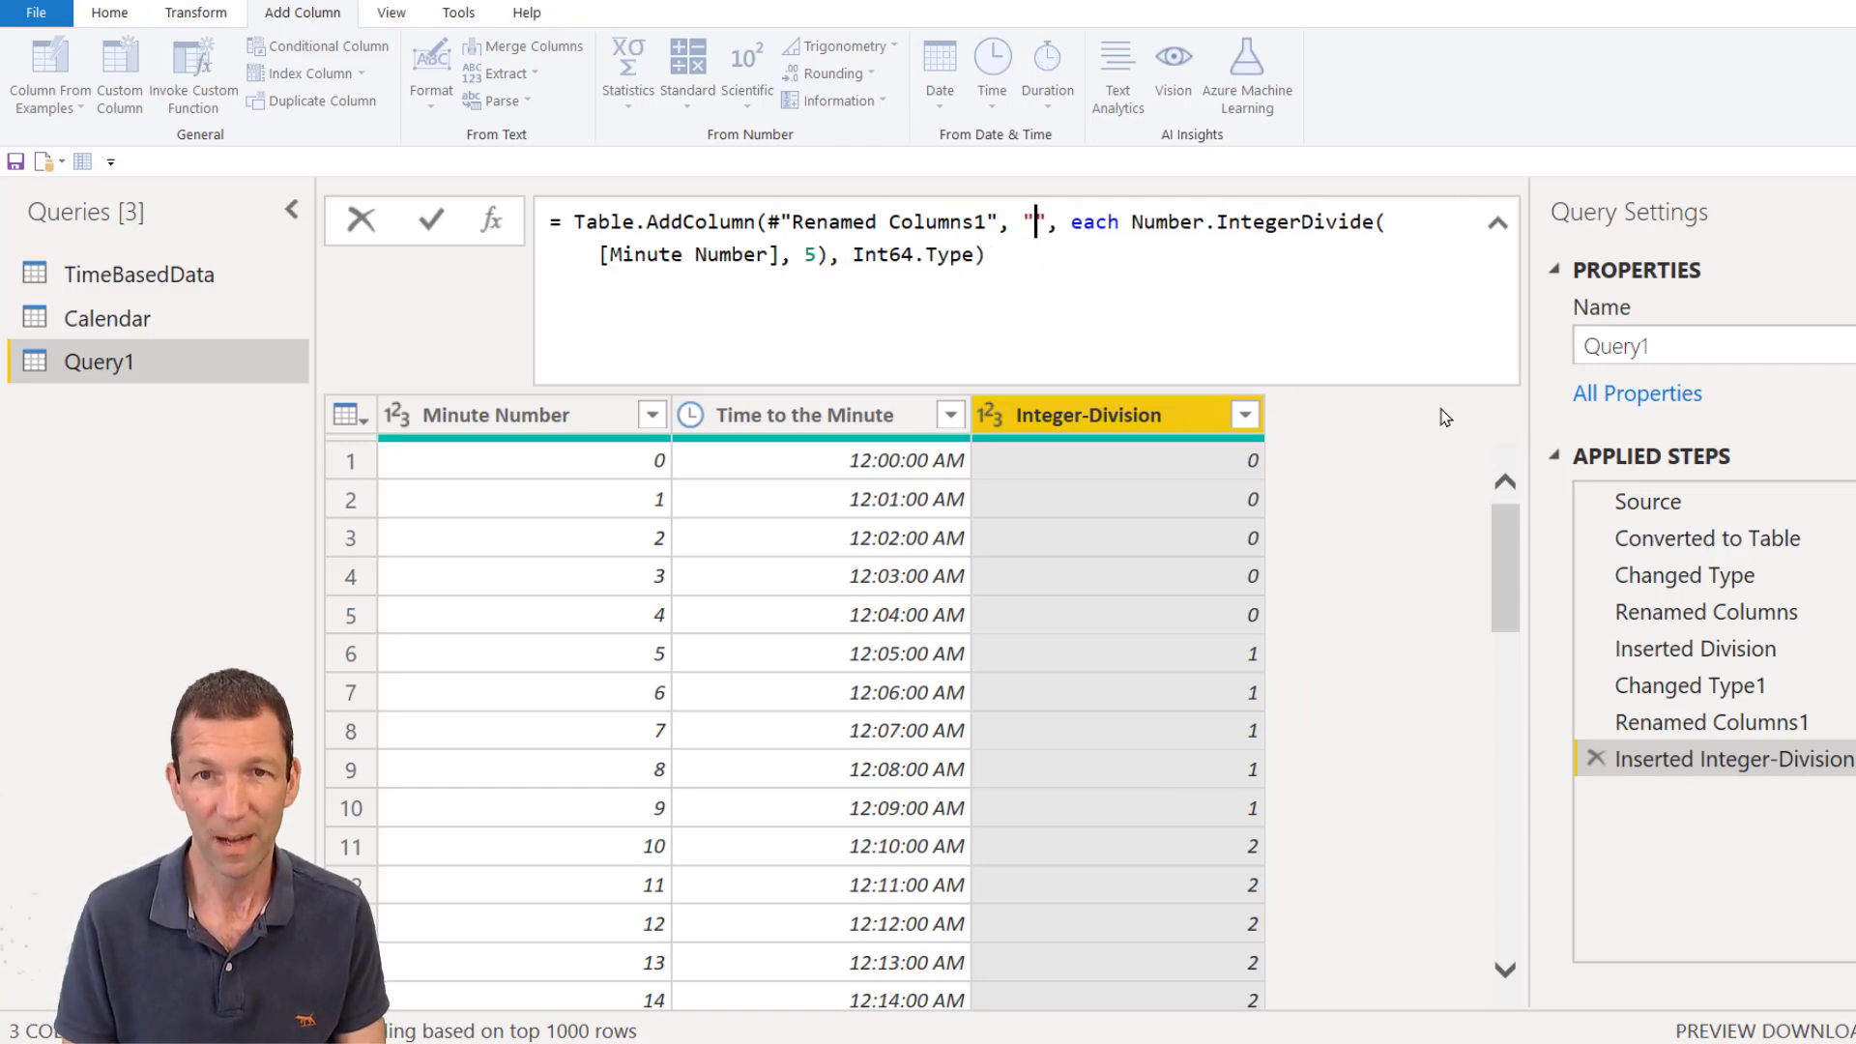
pyautogui.write('5 min b')
pyautogui.press('BackSpace')
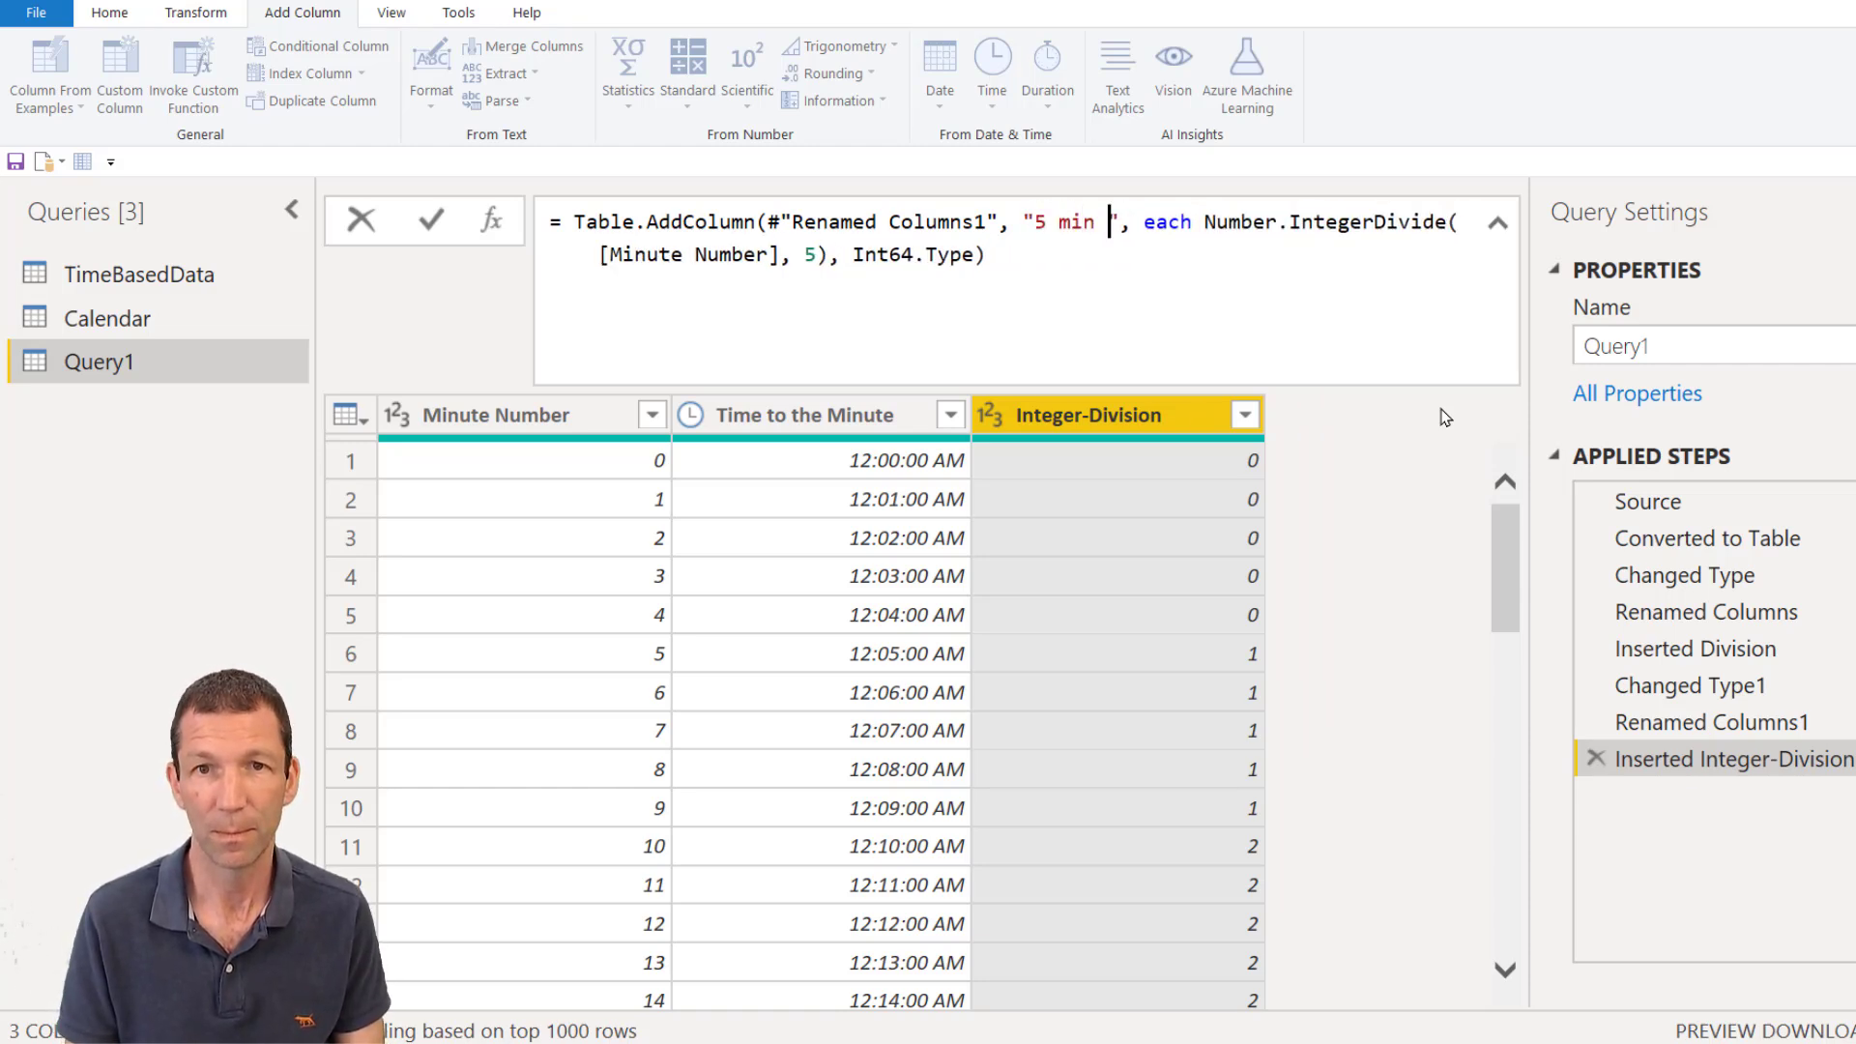
pyautogui.write('bucket')
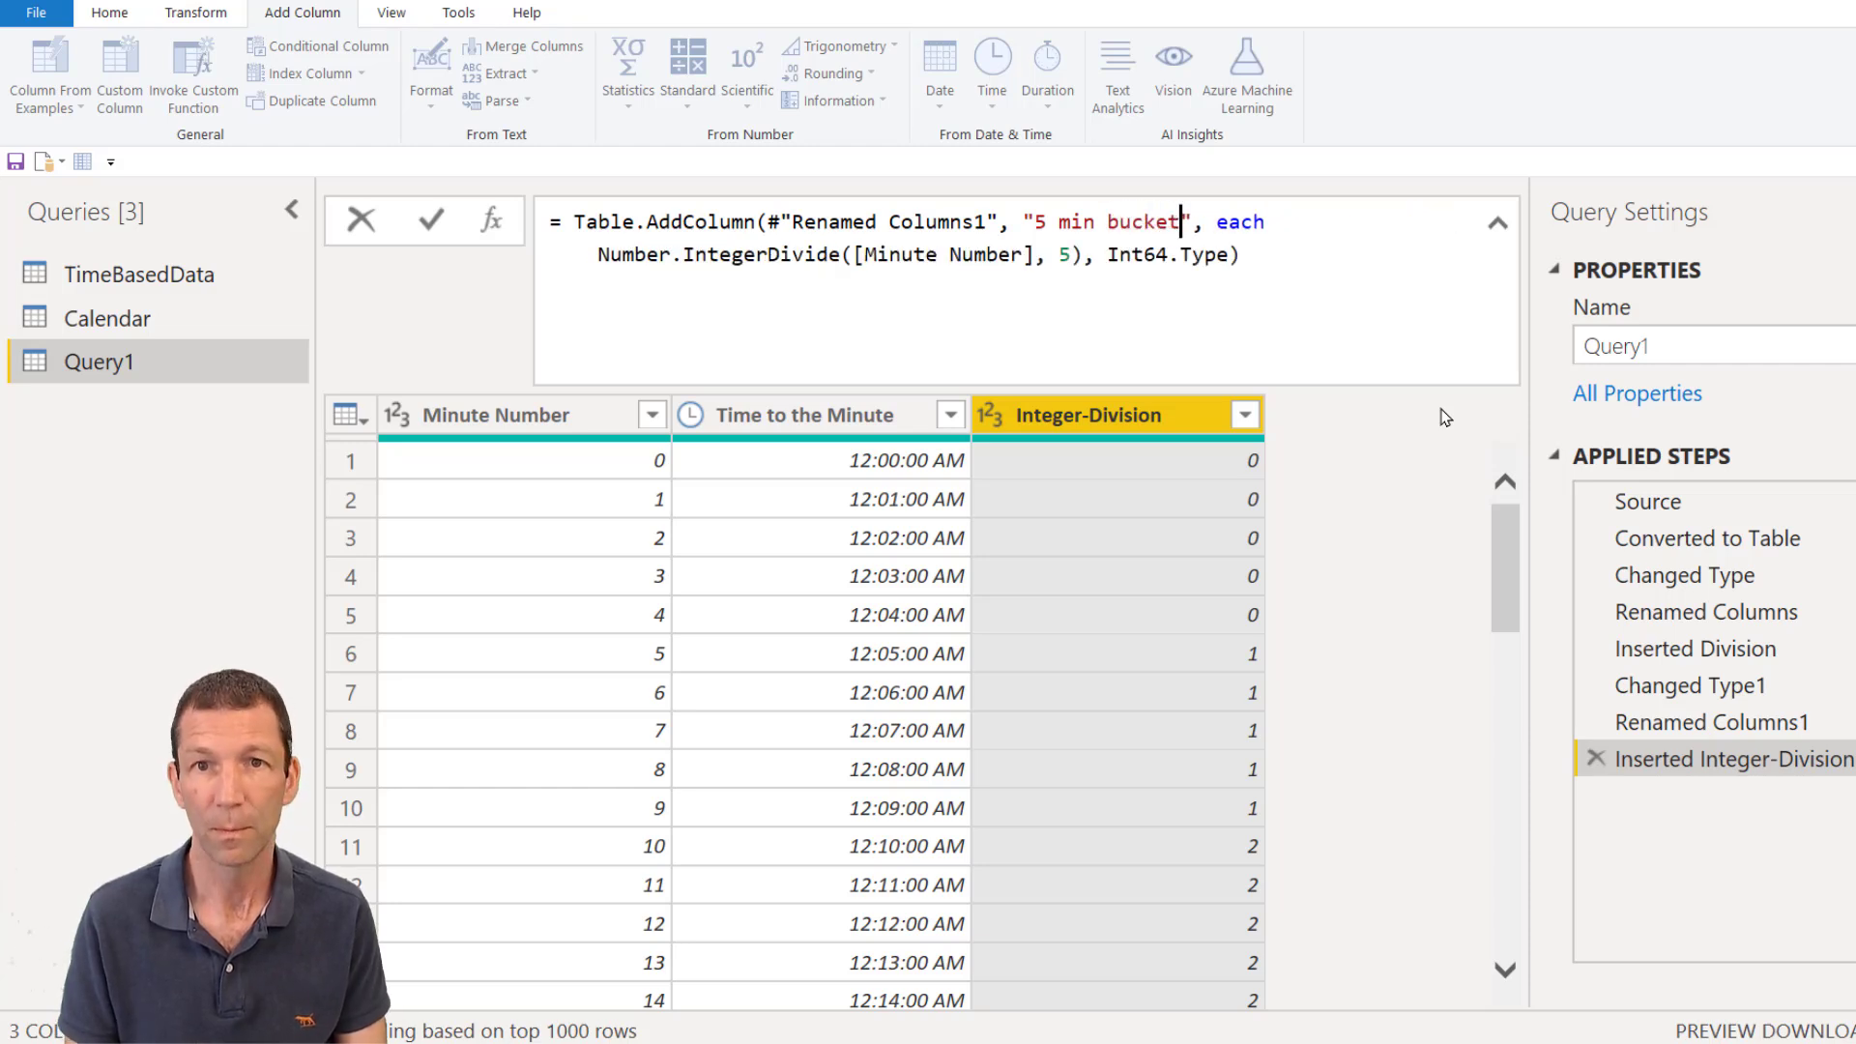
pyautogui.press('Return')
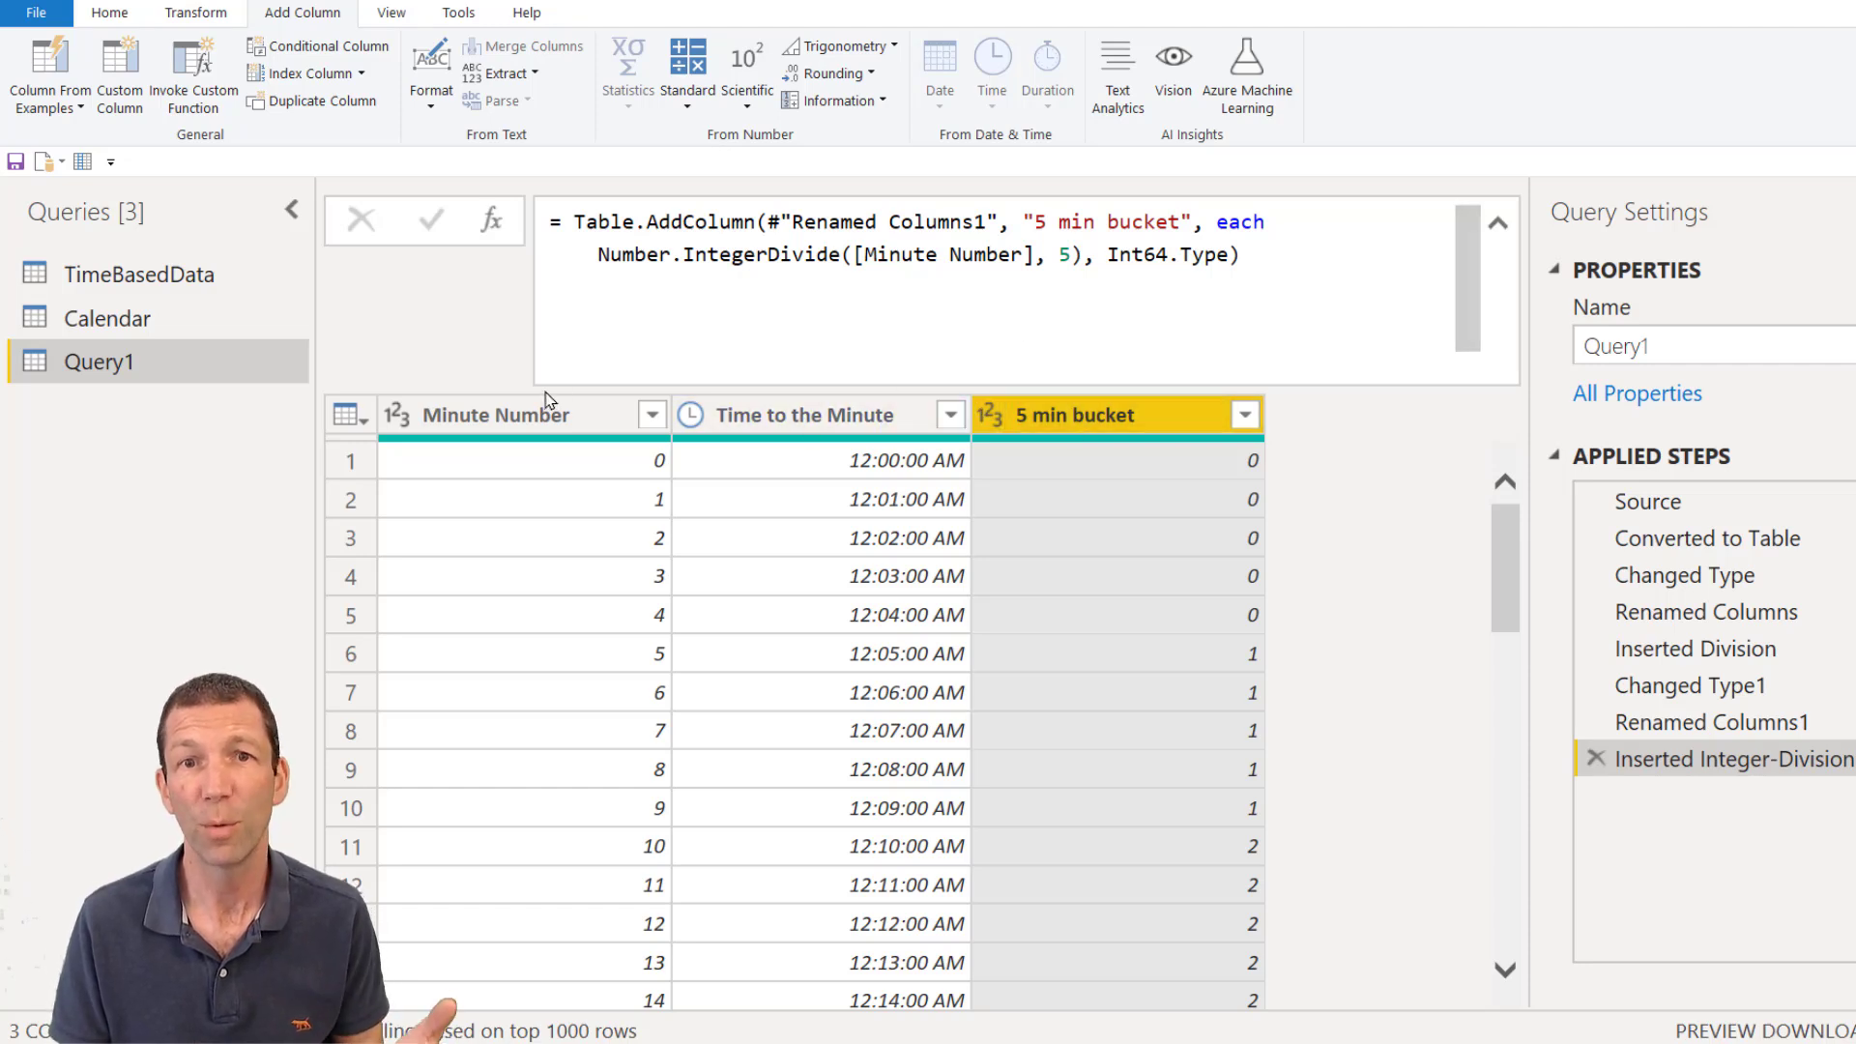
# Step: Add an integer division of Minute Number by 10
pyautogui.rightClick(534, 431)
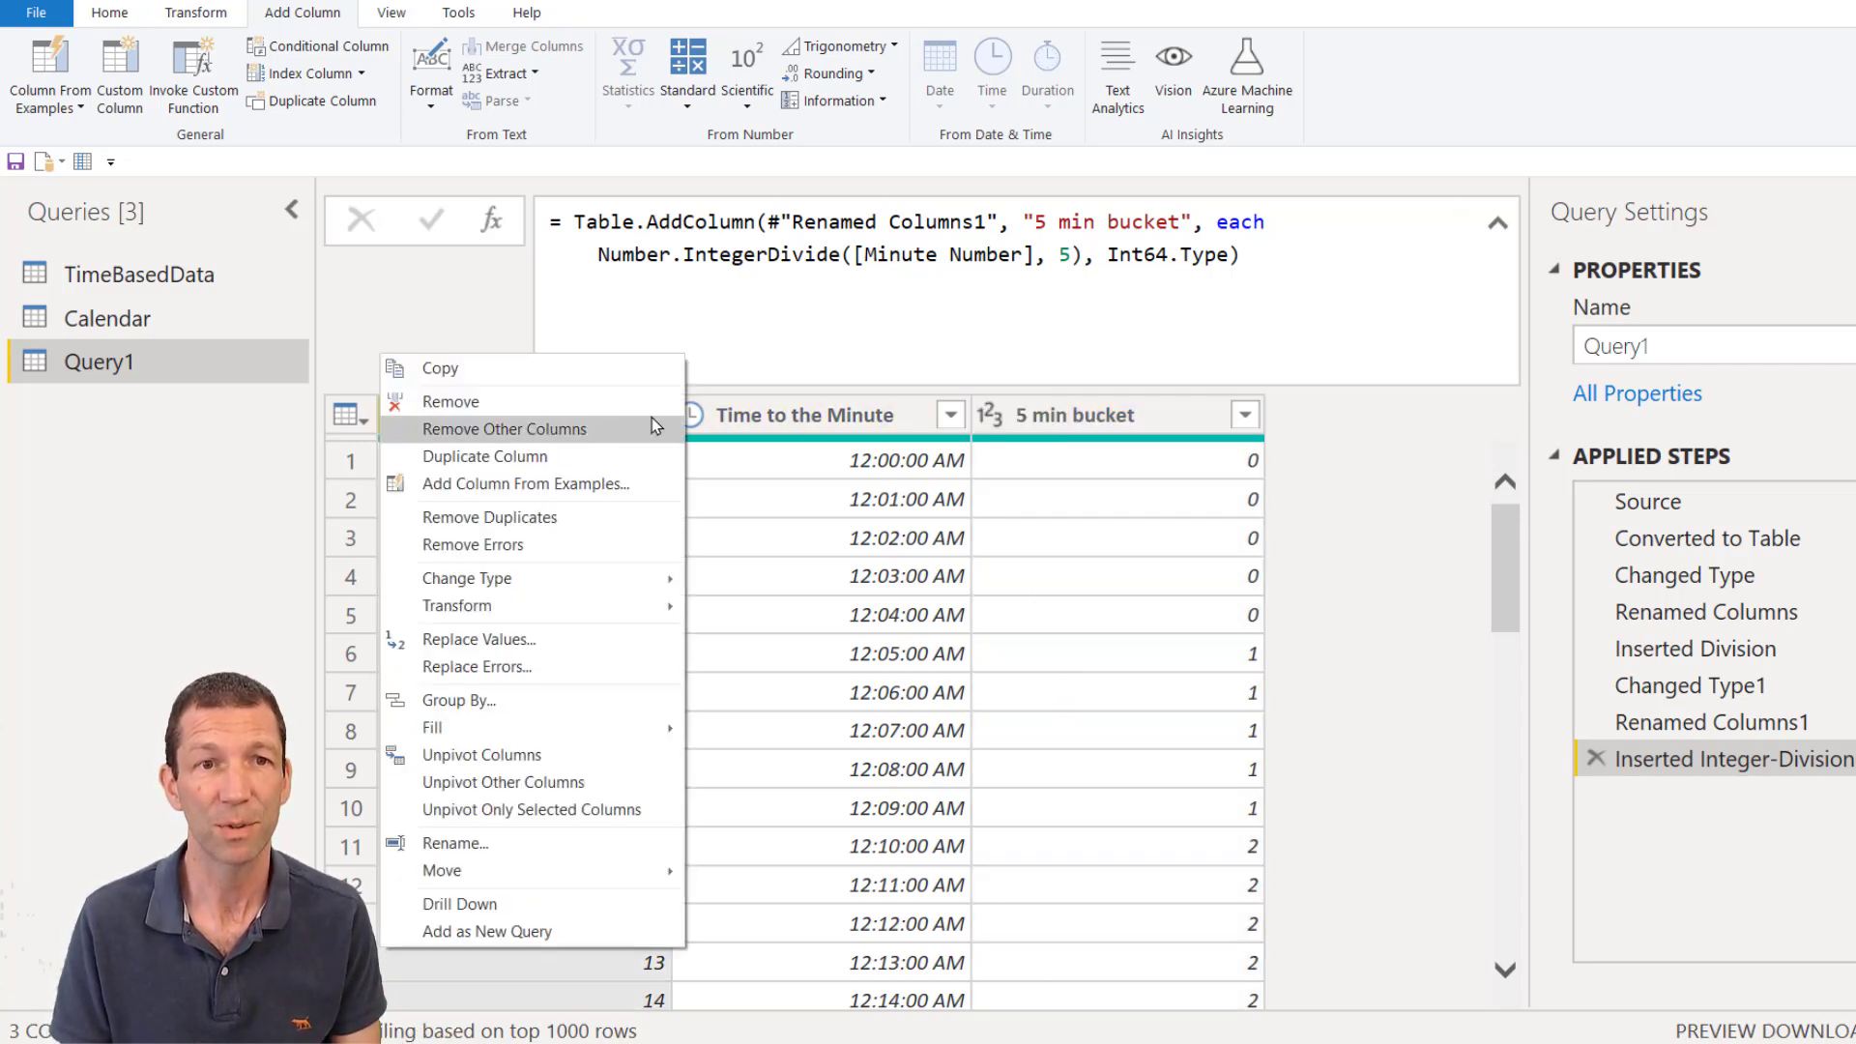
pyautogui.press('Escape')
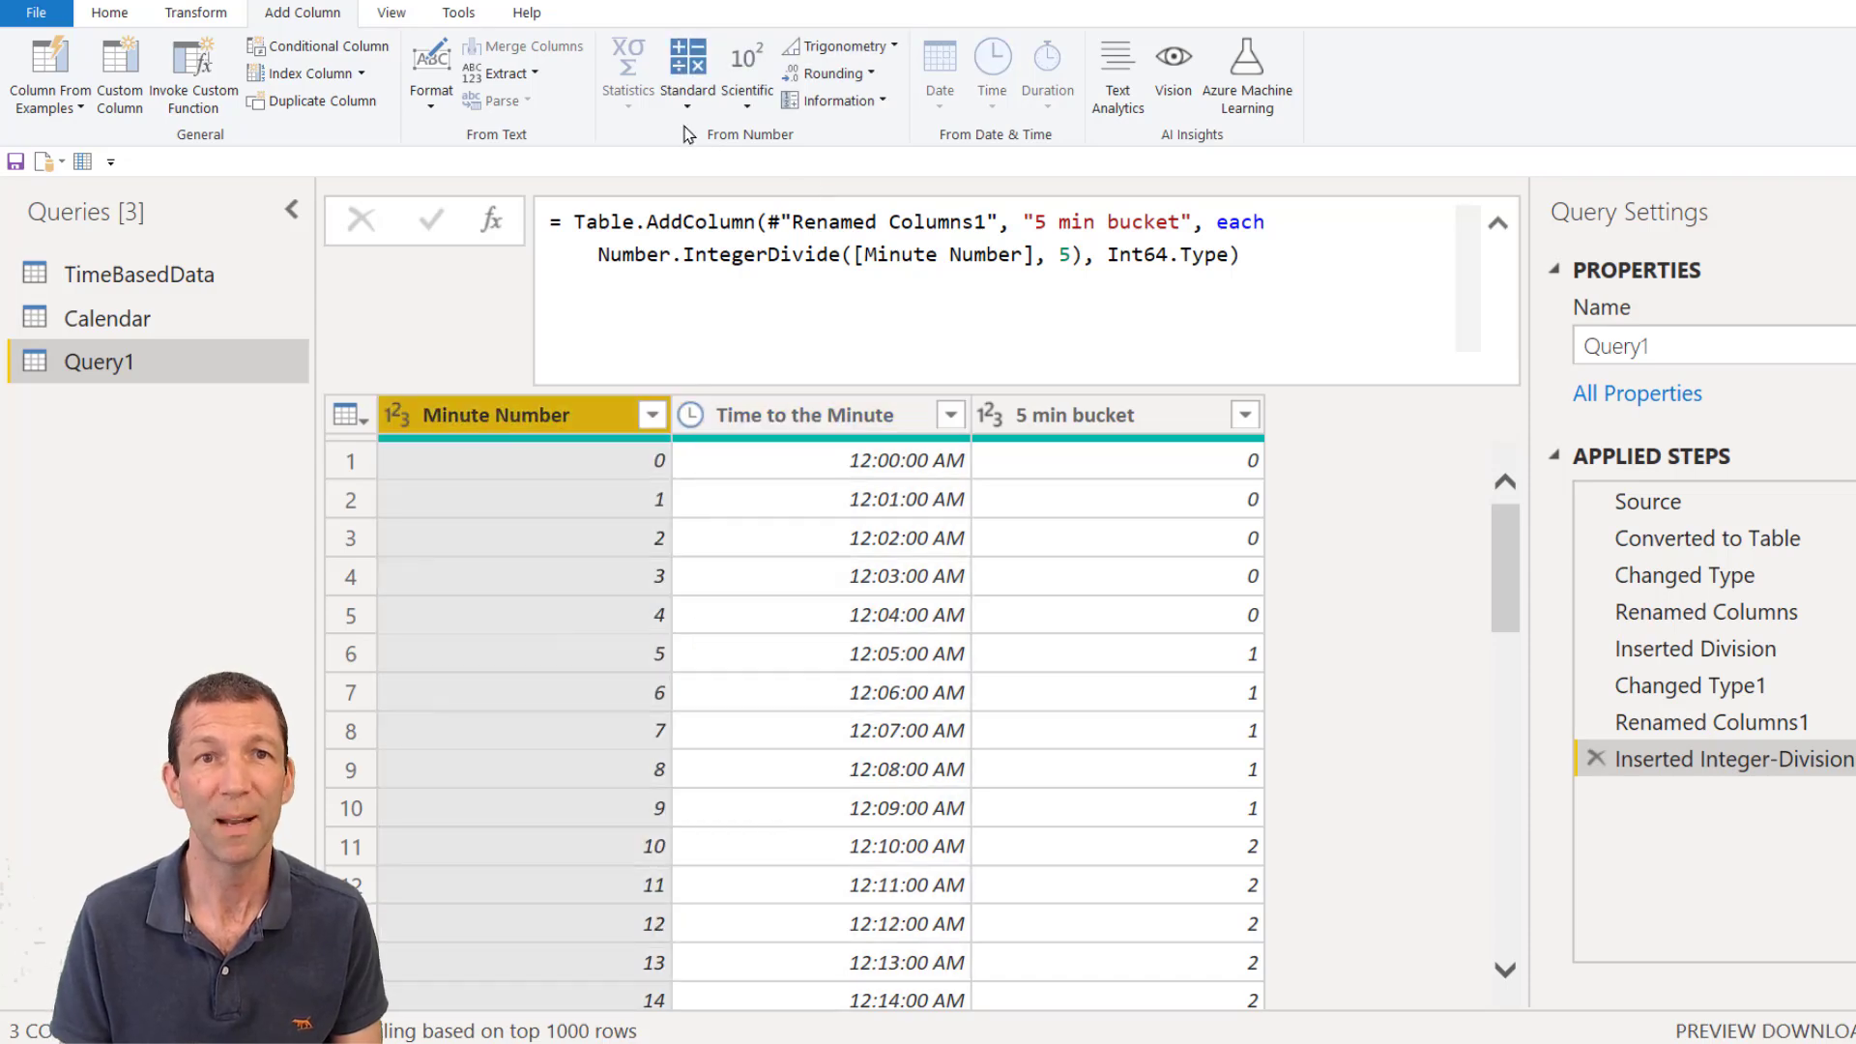
pyautogui.click(687, 77)
pyautogui.click(626, 249)
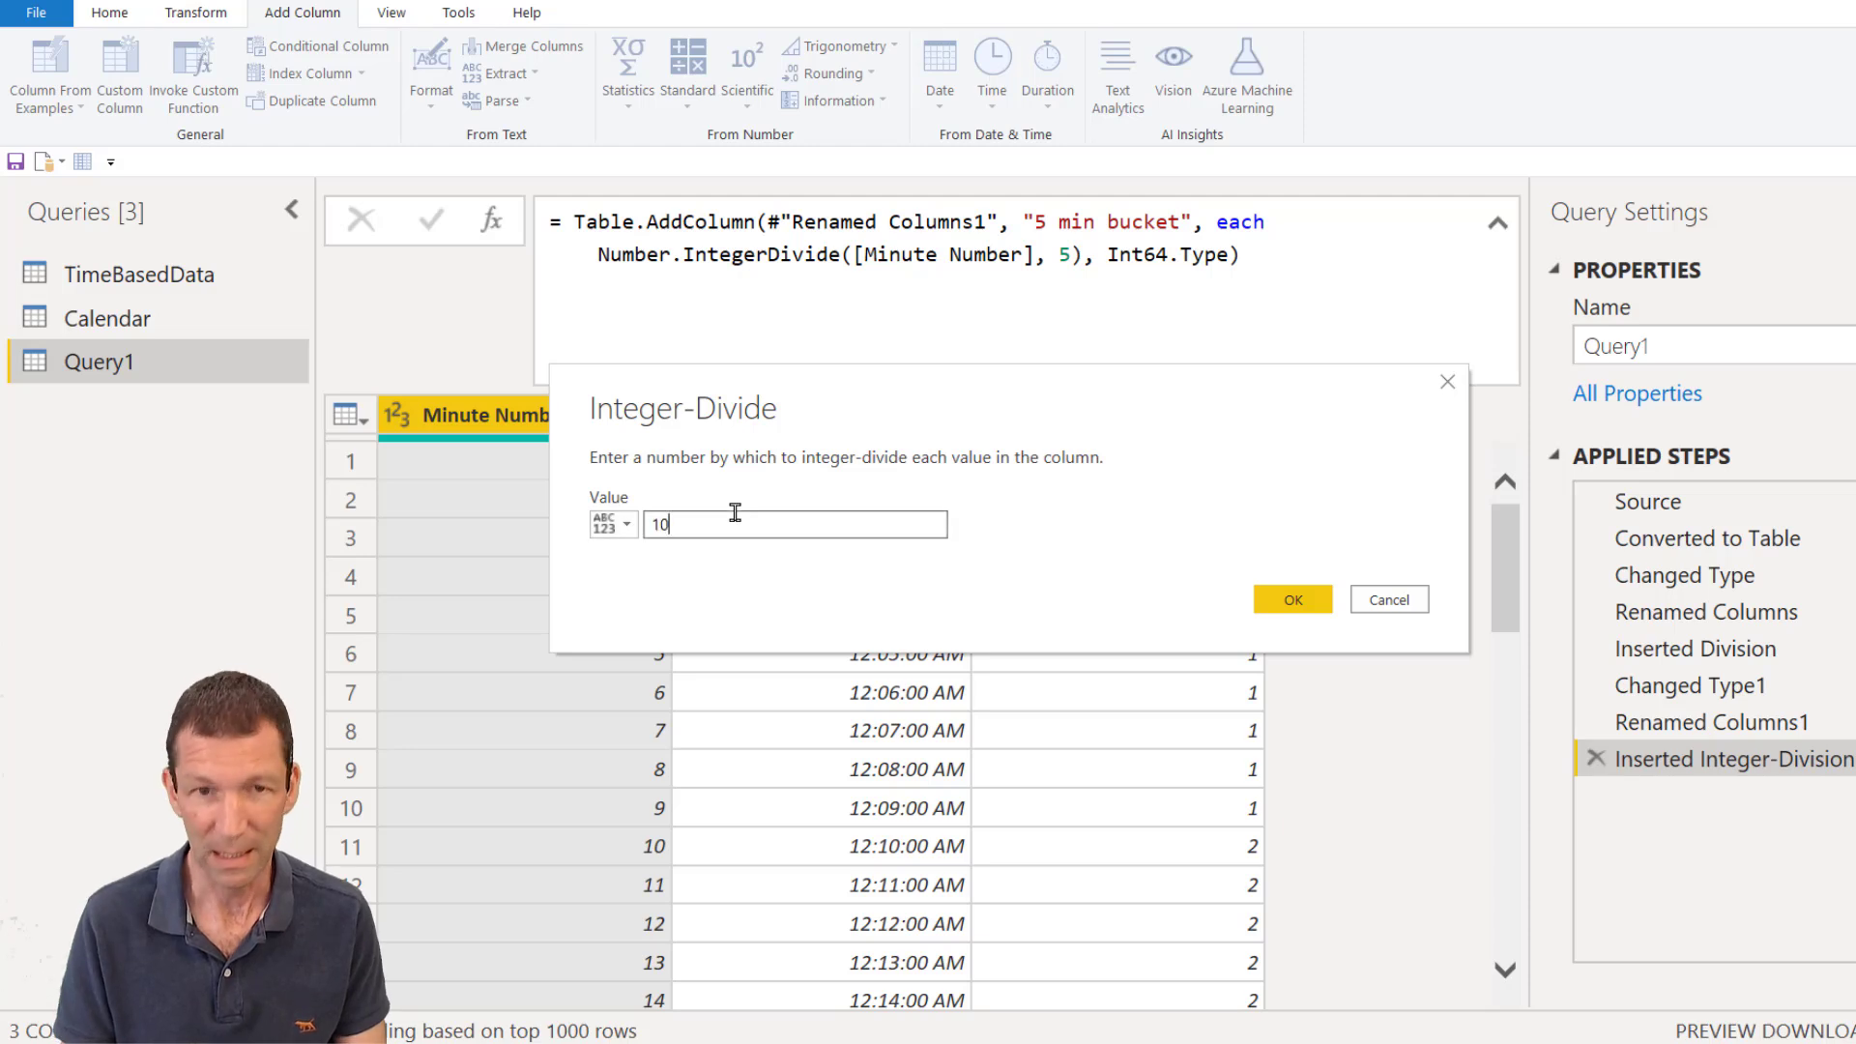
pyautogui.click(1293, 599)
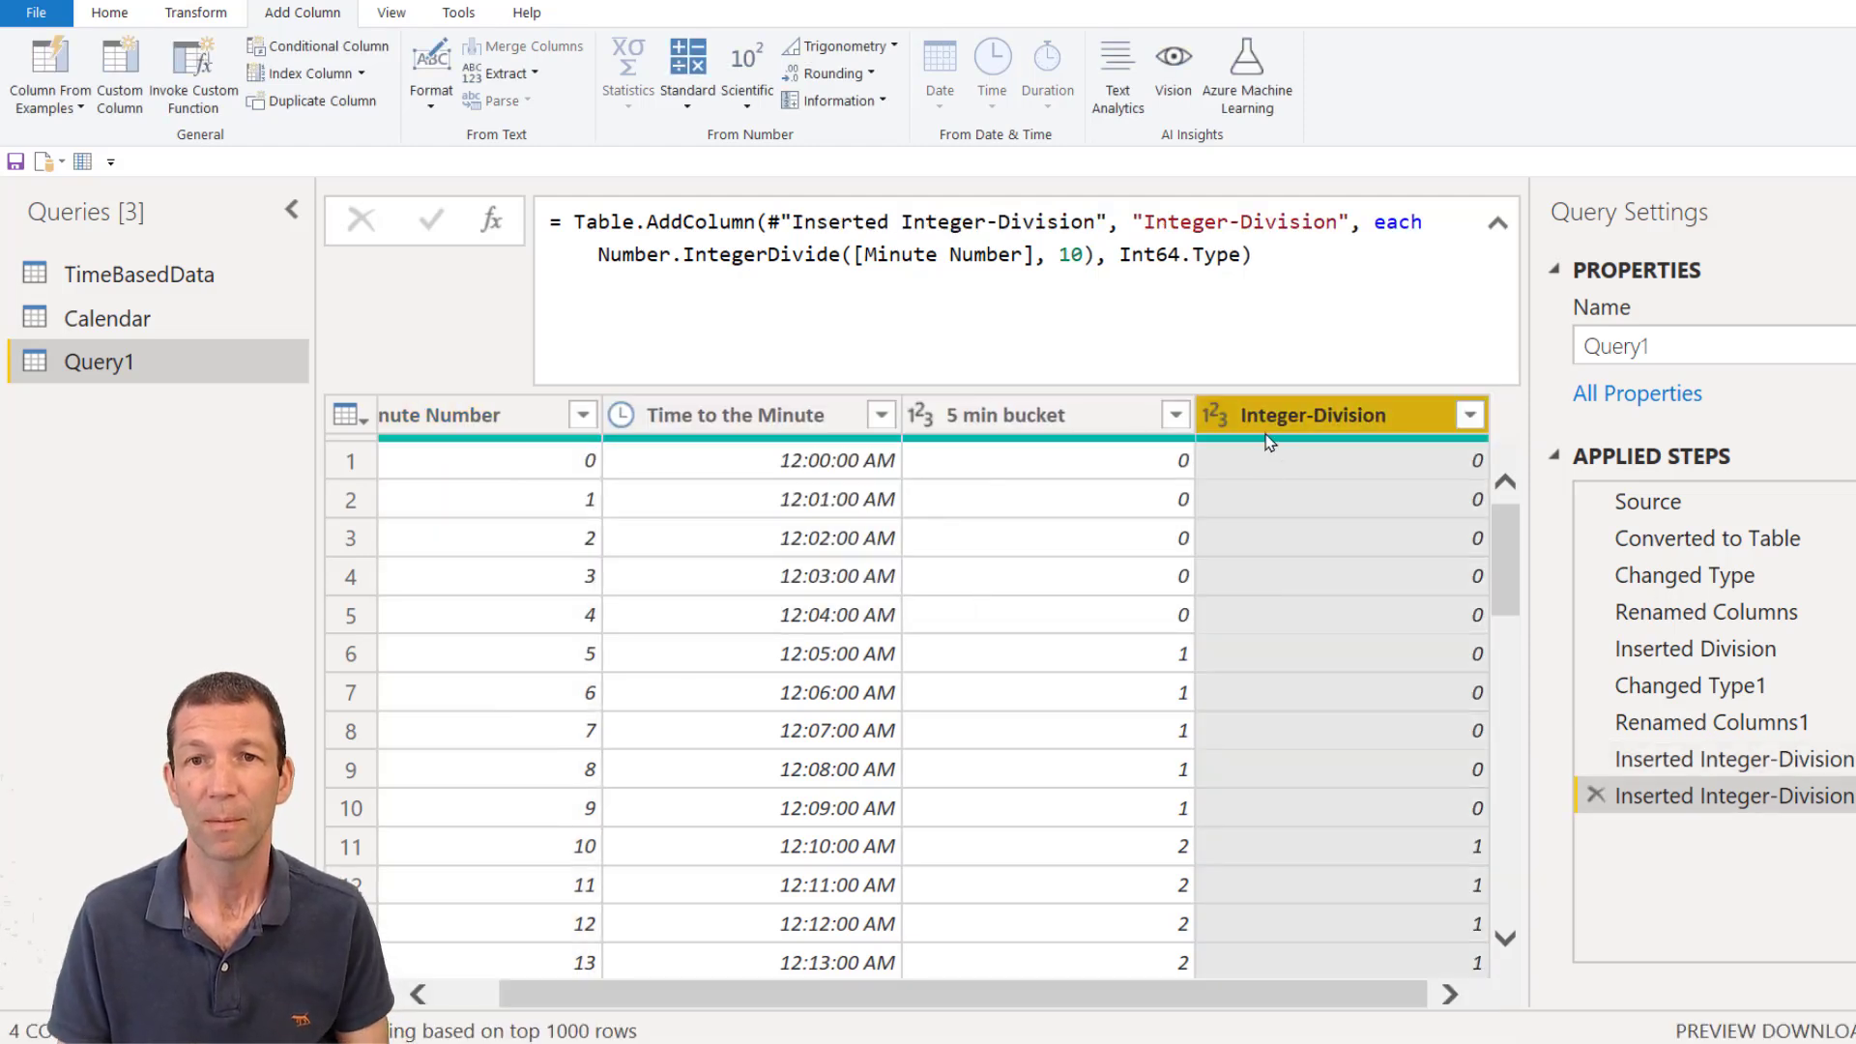
# Step: Name the new column '10 min bucket' in the formula bar
pyautogui.moveTo(1140, 218); pyautogui.dragTo(1343, 217)
pyautogui.write('10 min')
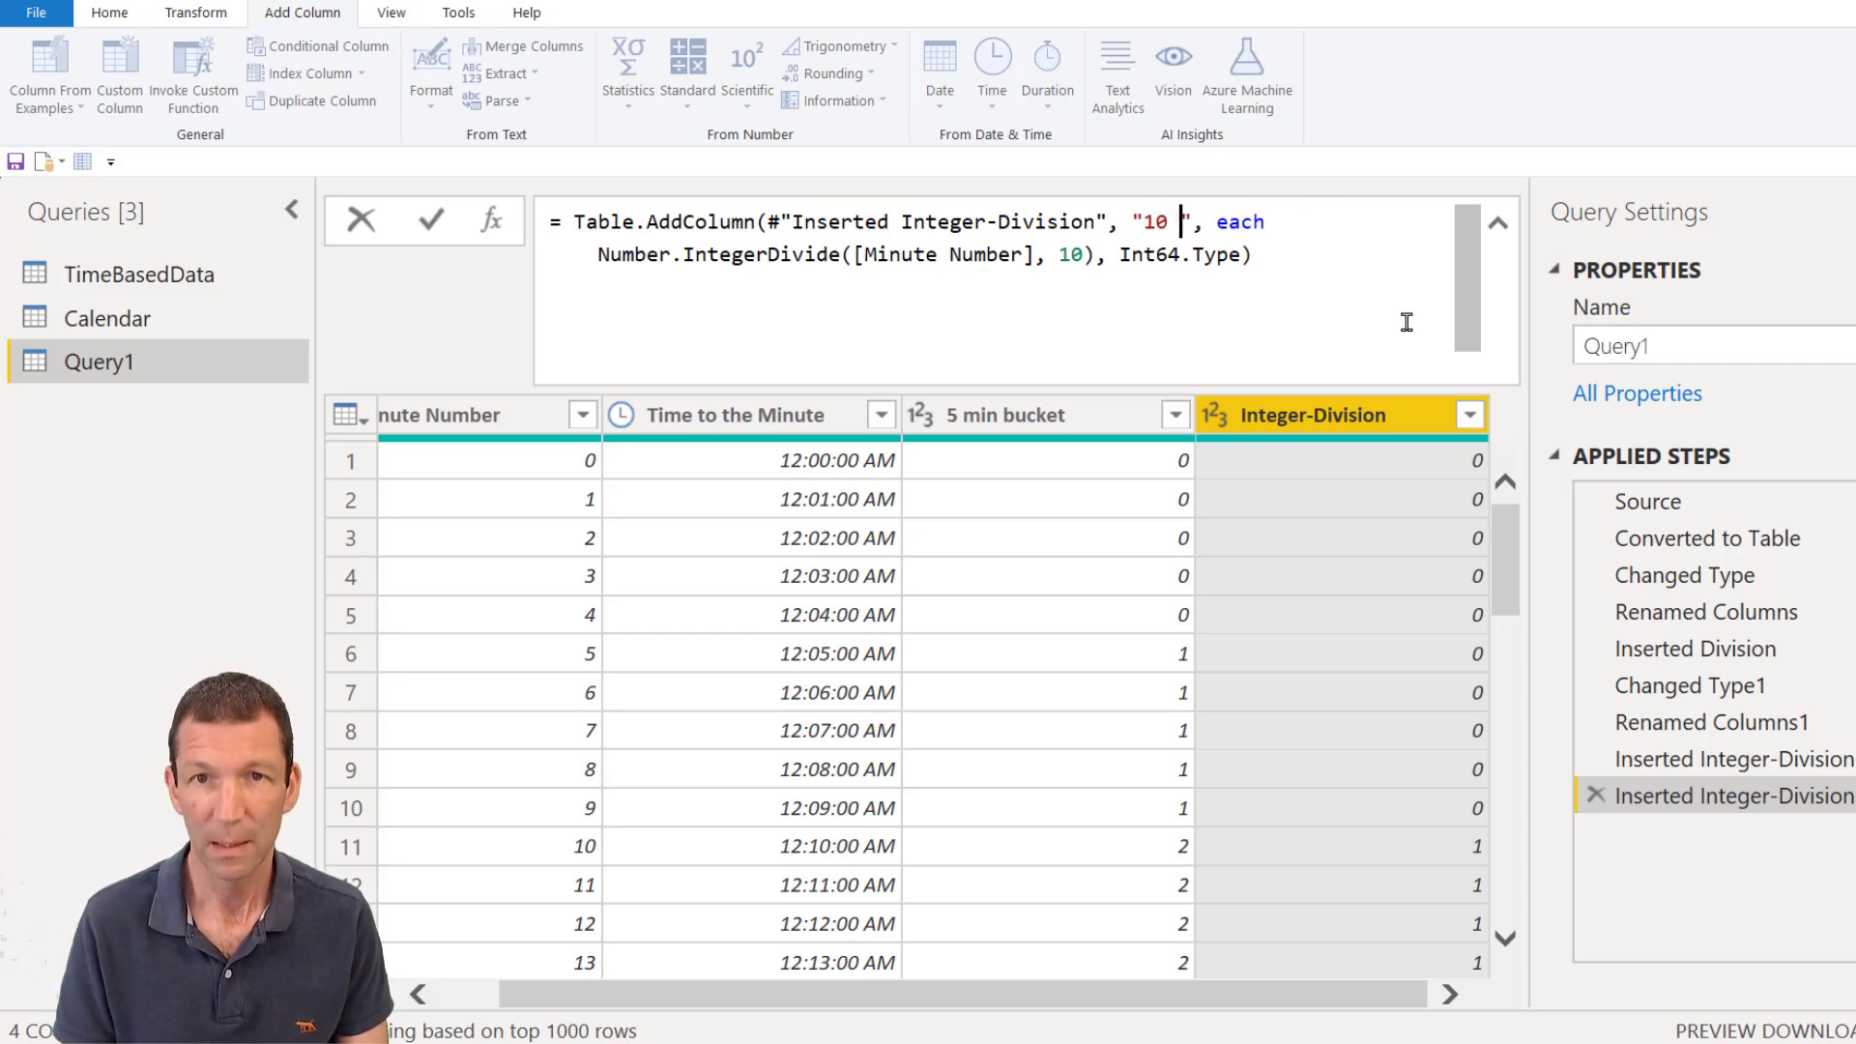
pyautogui.write(' bu')
pyautogui.press('BackSpace')
pyautogui.press('BackSpace')
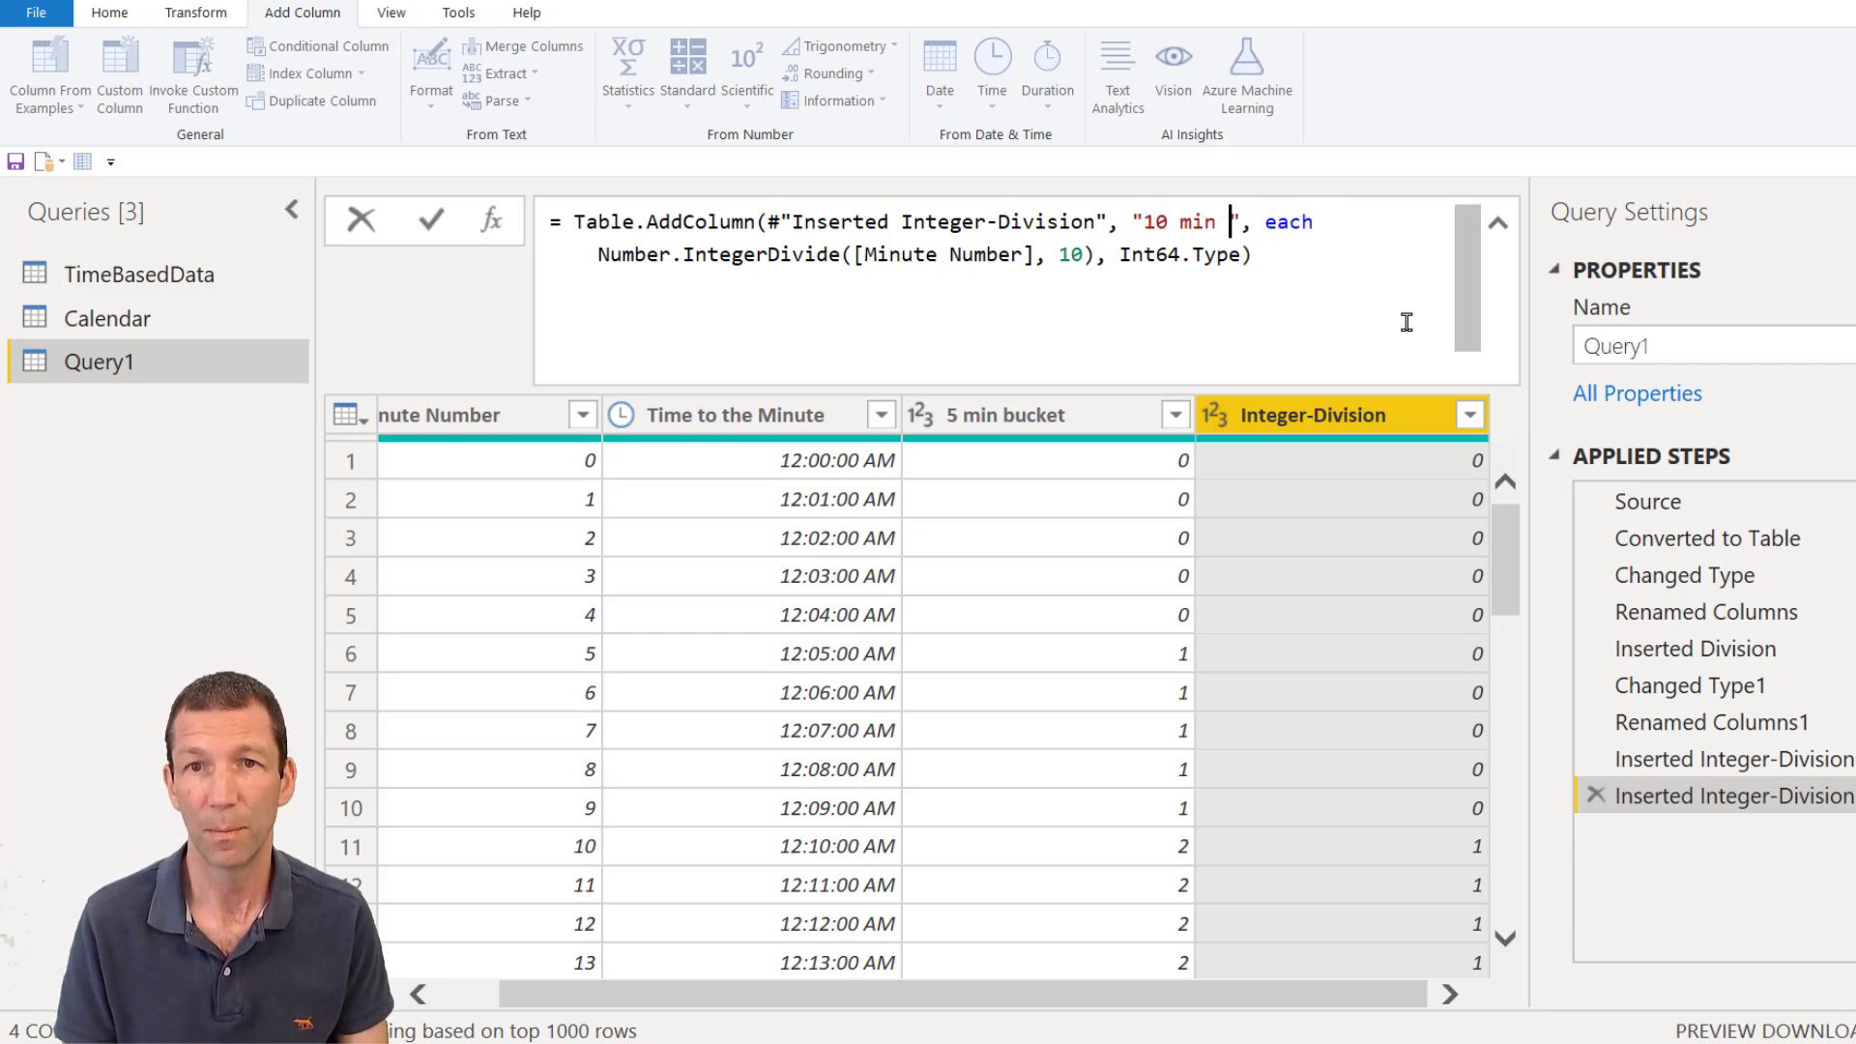
pyautogui.write('bucket')
pyautogui.press('Return')
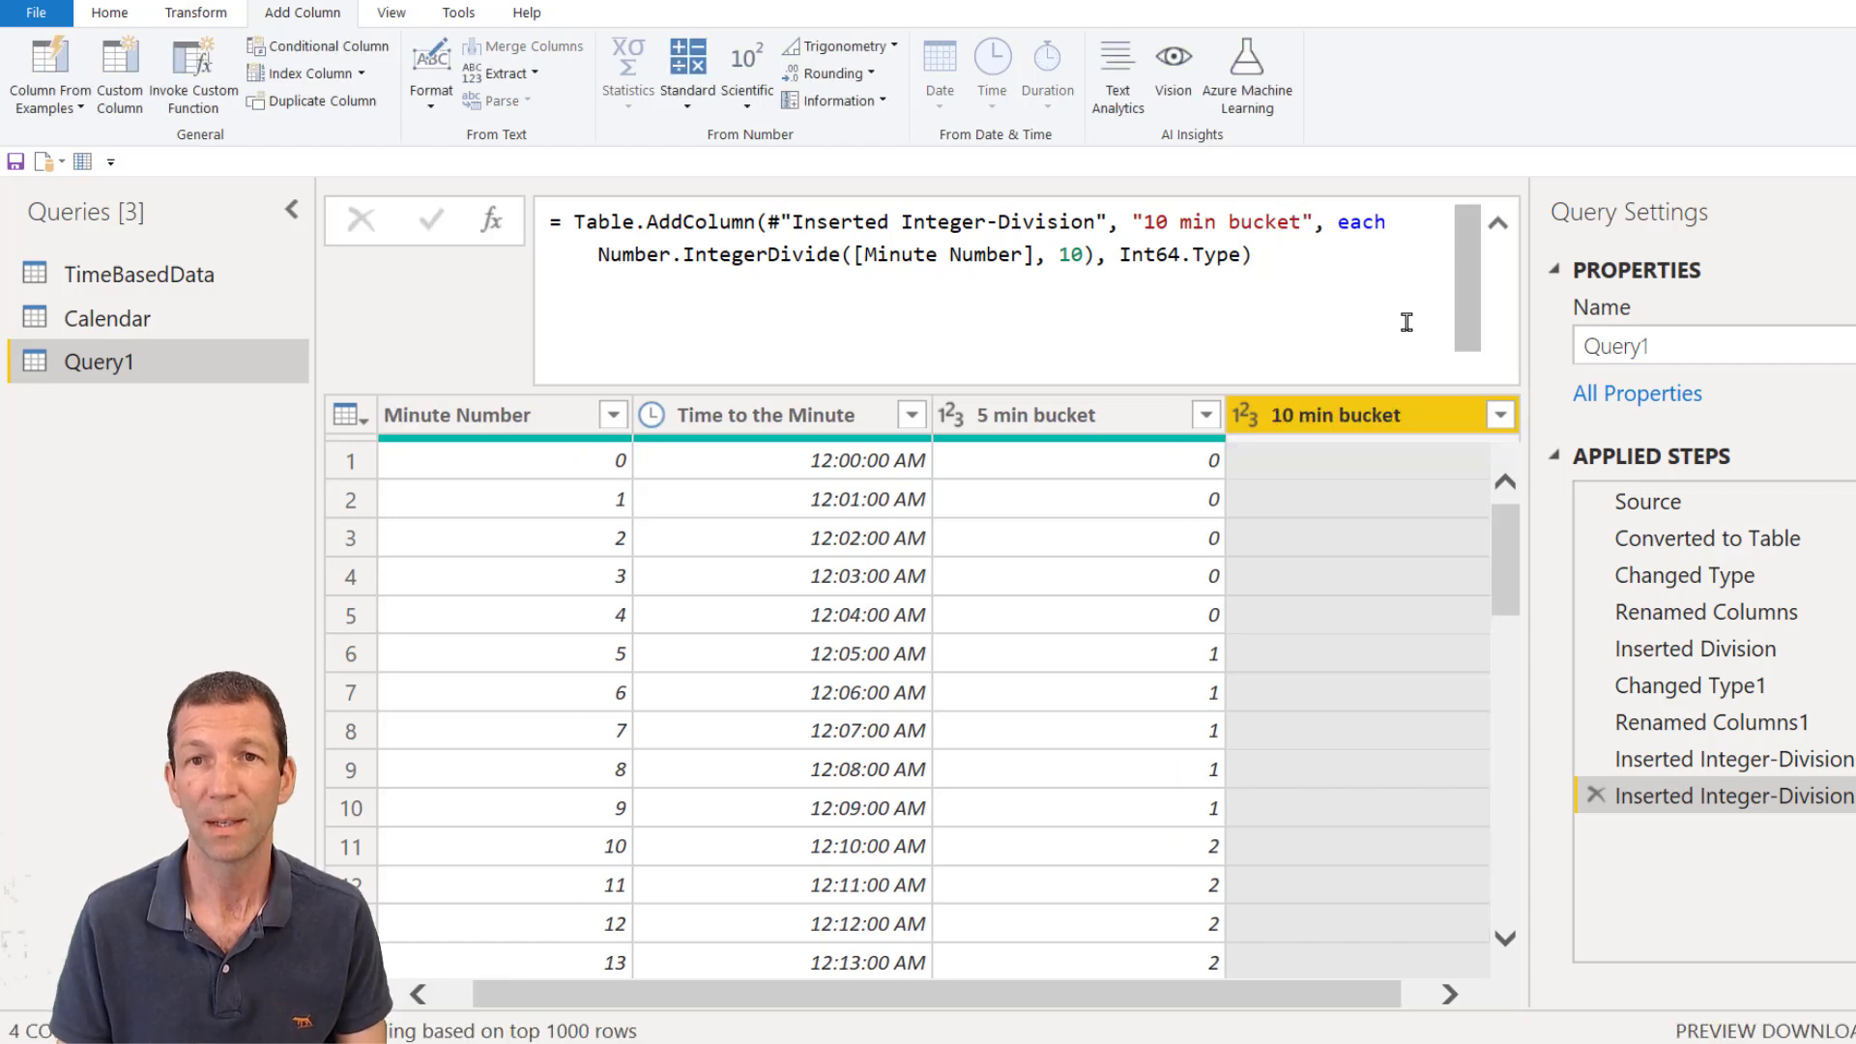
# Step: Integer-divide Minute Number by 60 and name the column '1 hour bucket' in the formula
pyautogui.click(522, 426)
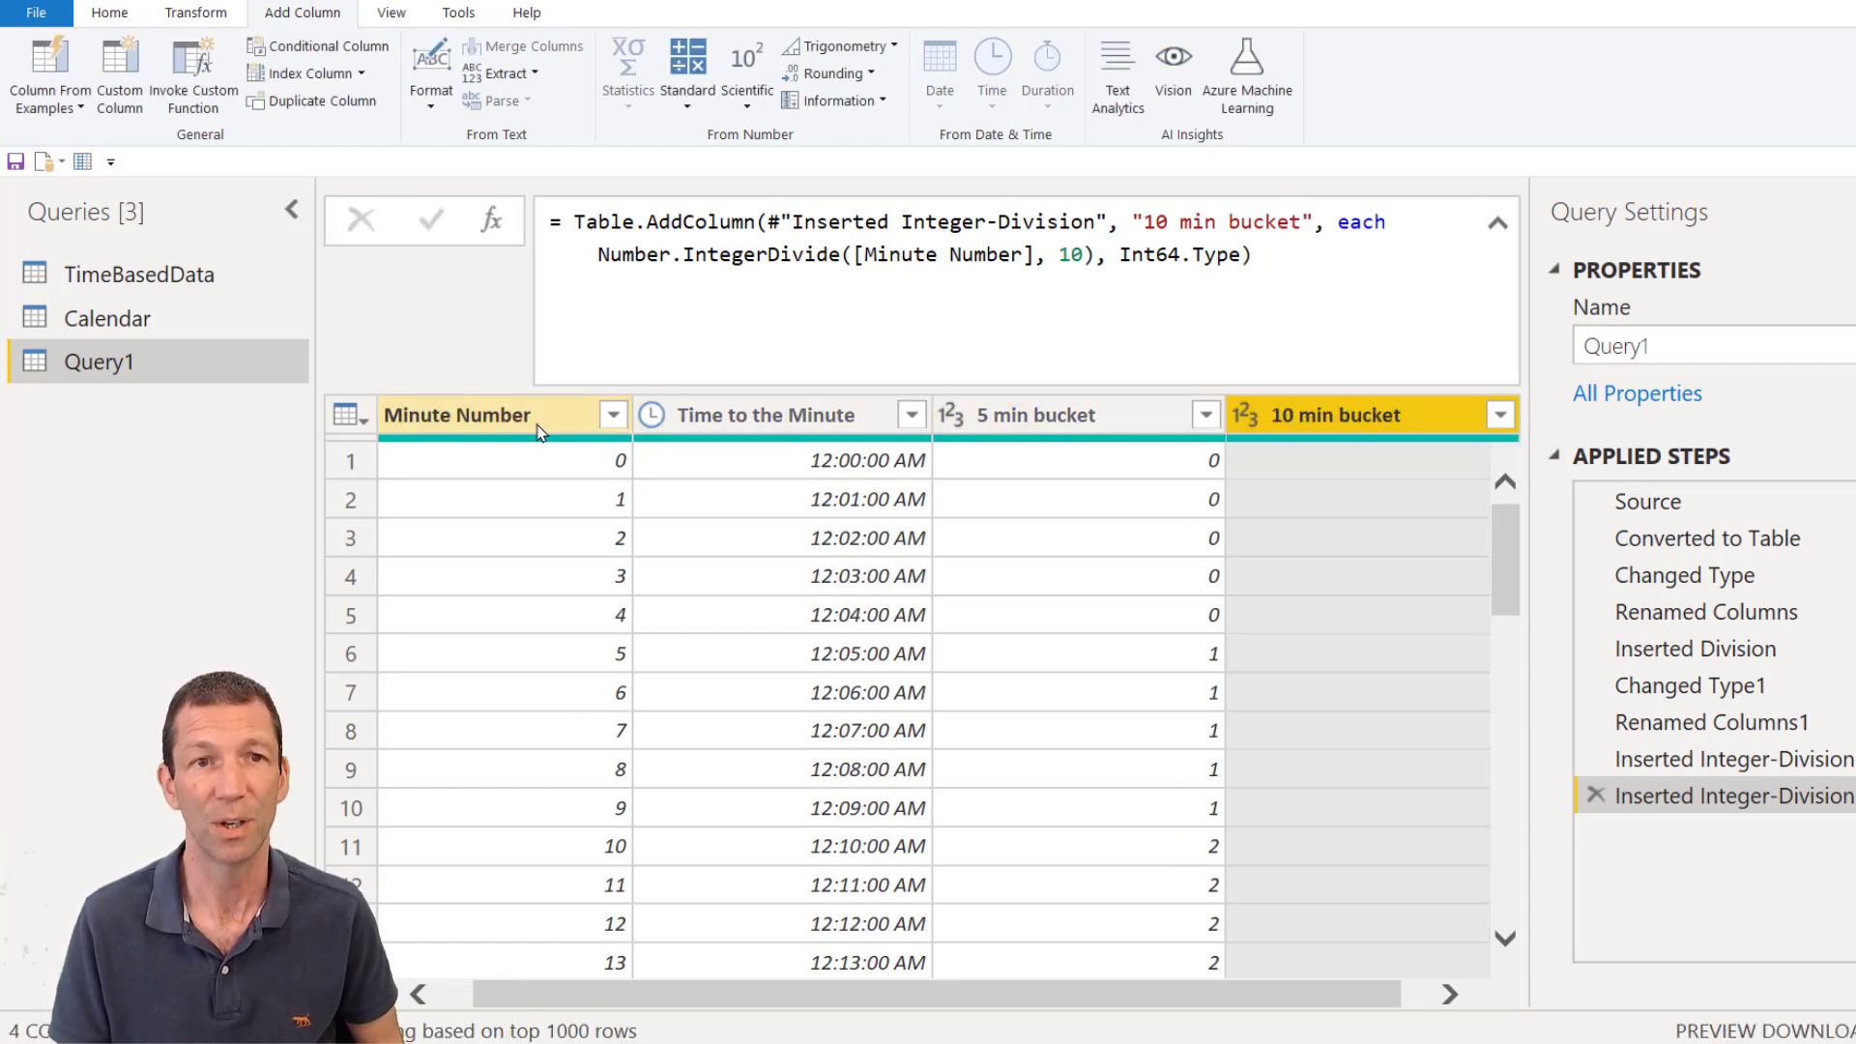
pyautogui.click(689, 101)
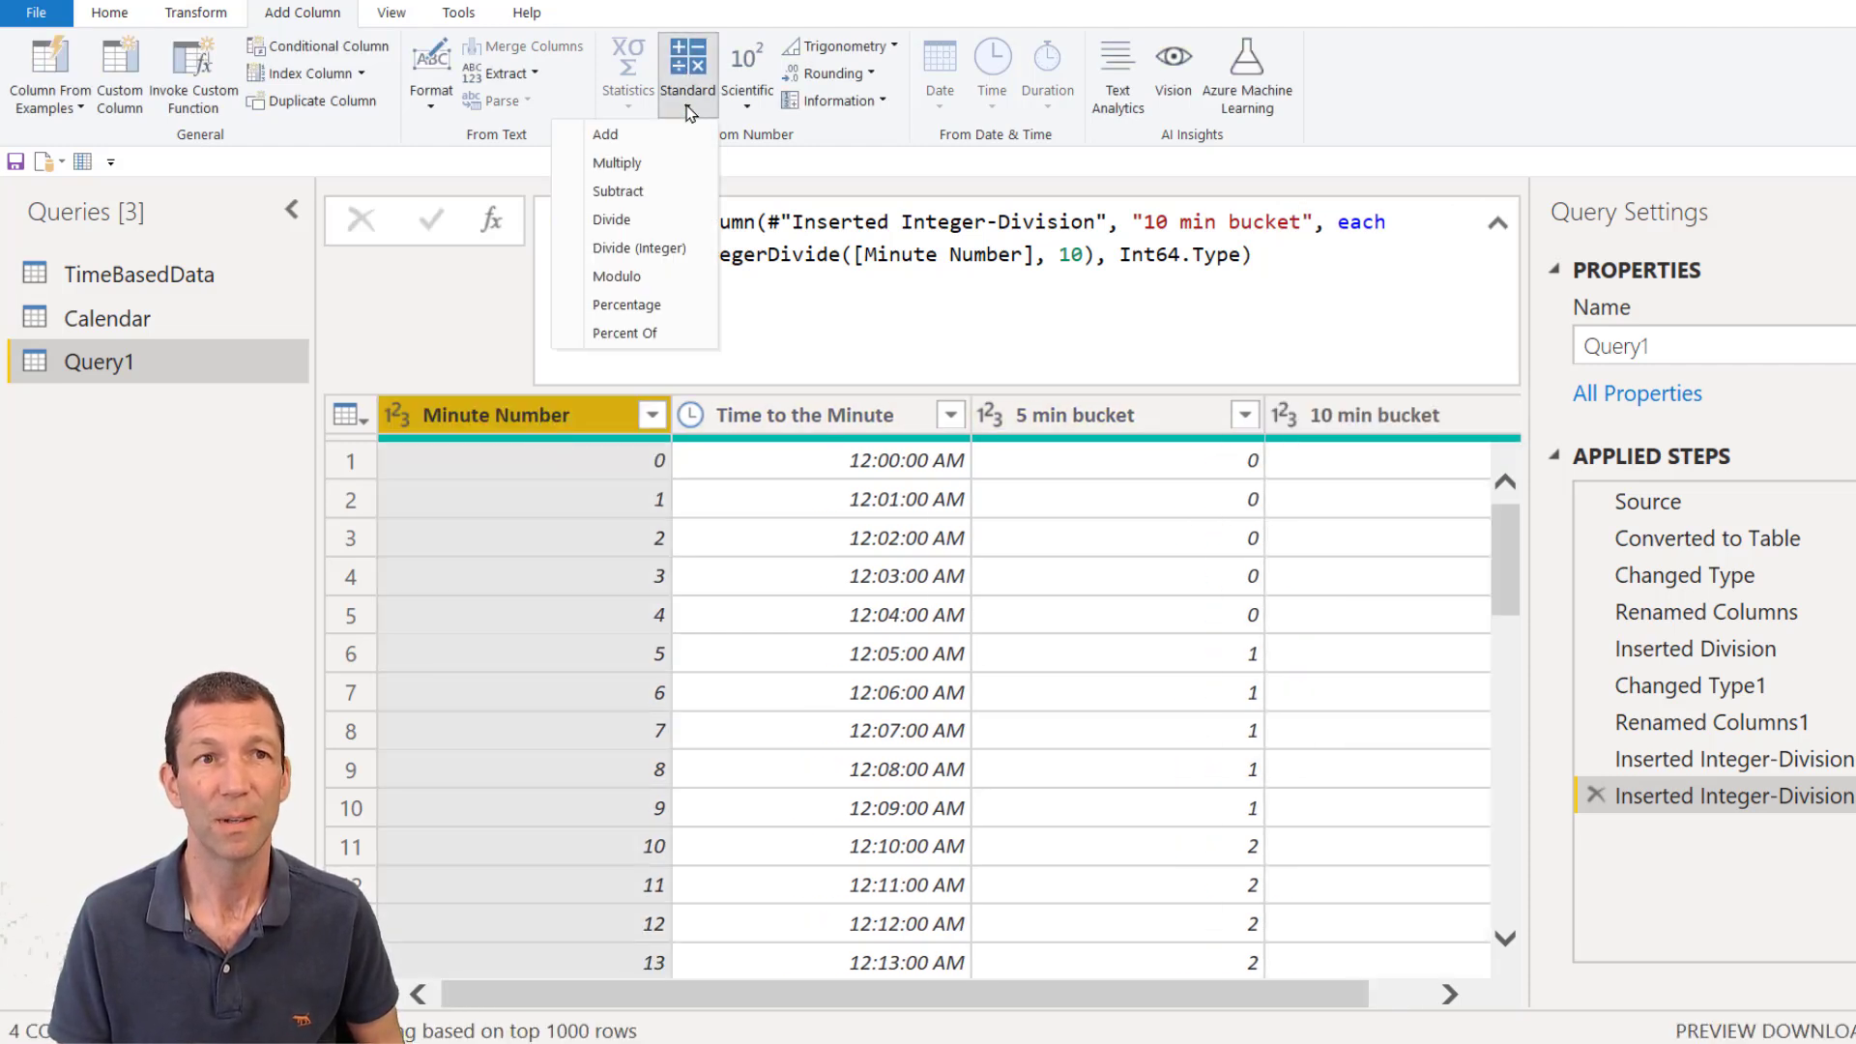
pyautogui.click(640, 248)
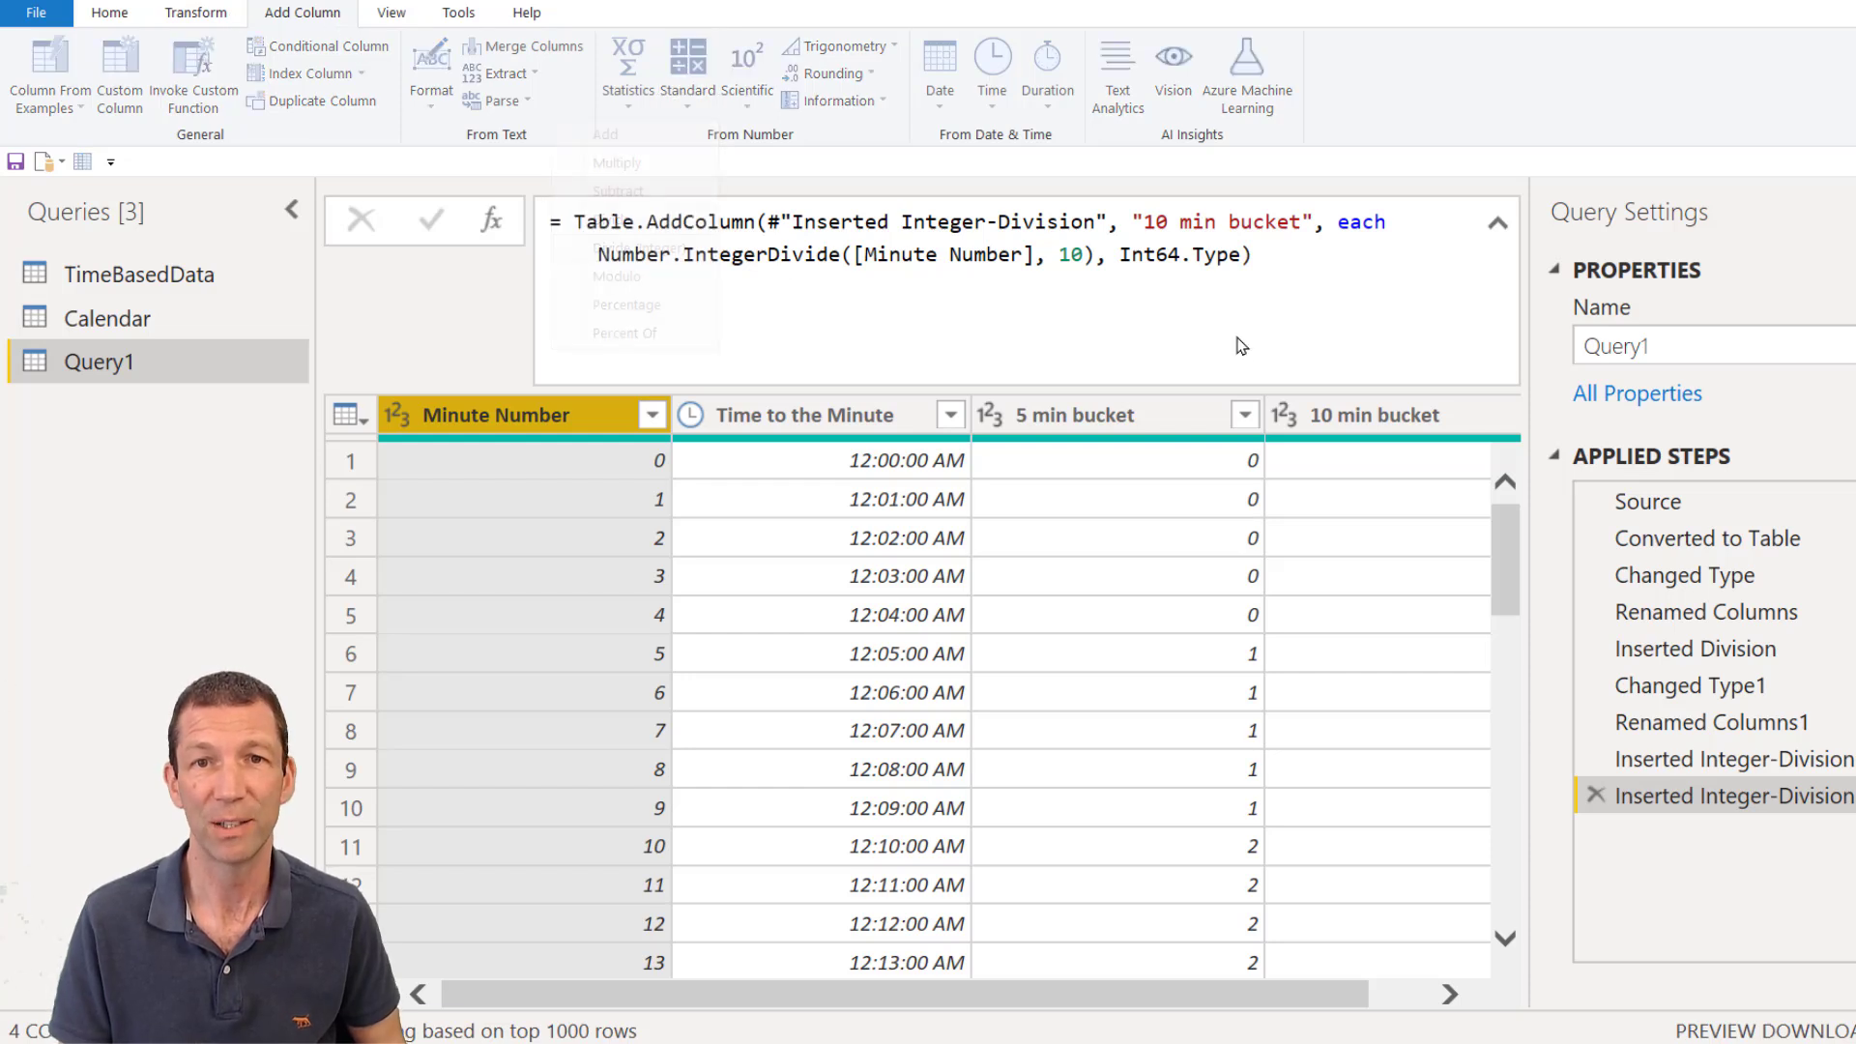
pyautogui.click(798, 524)
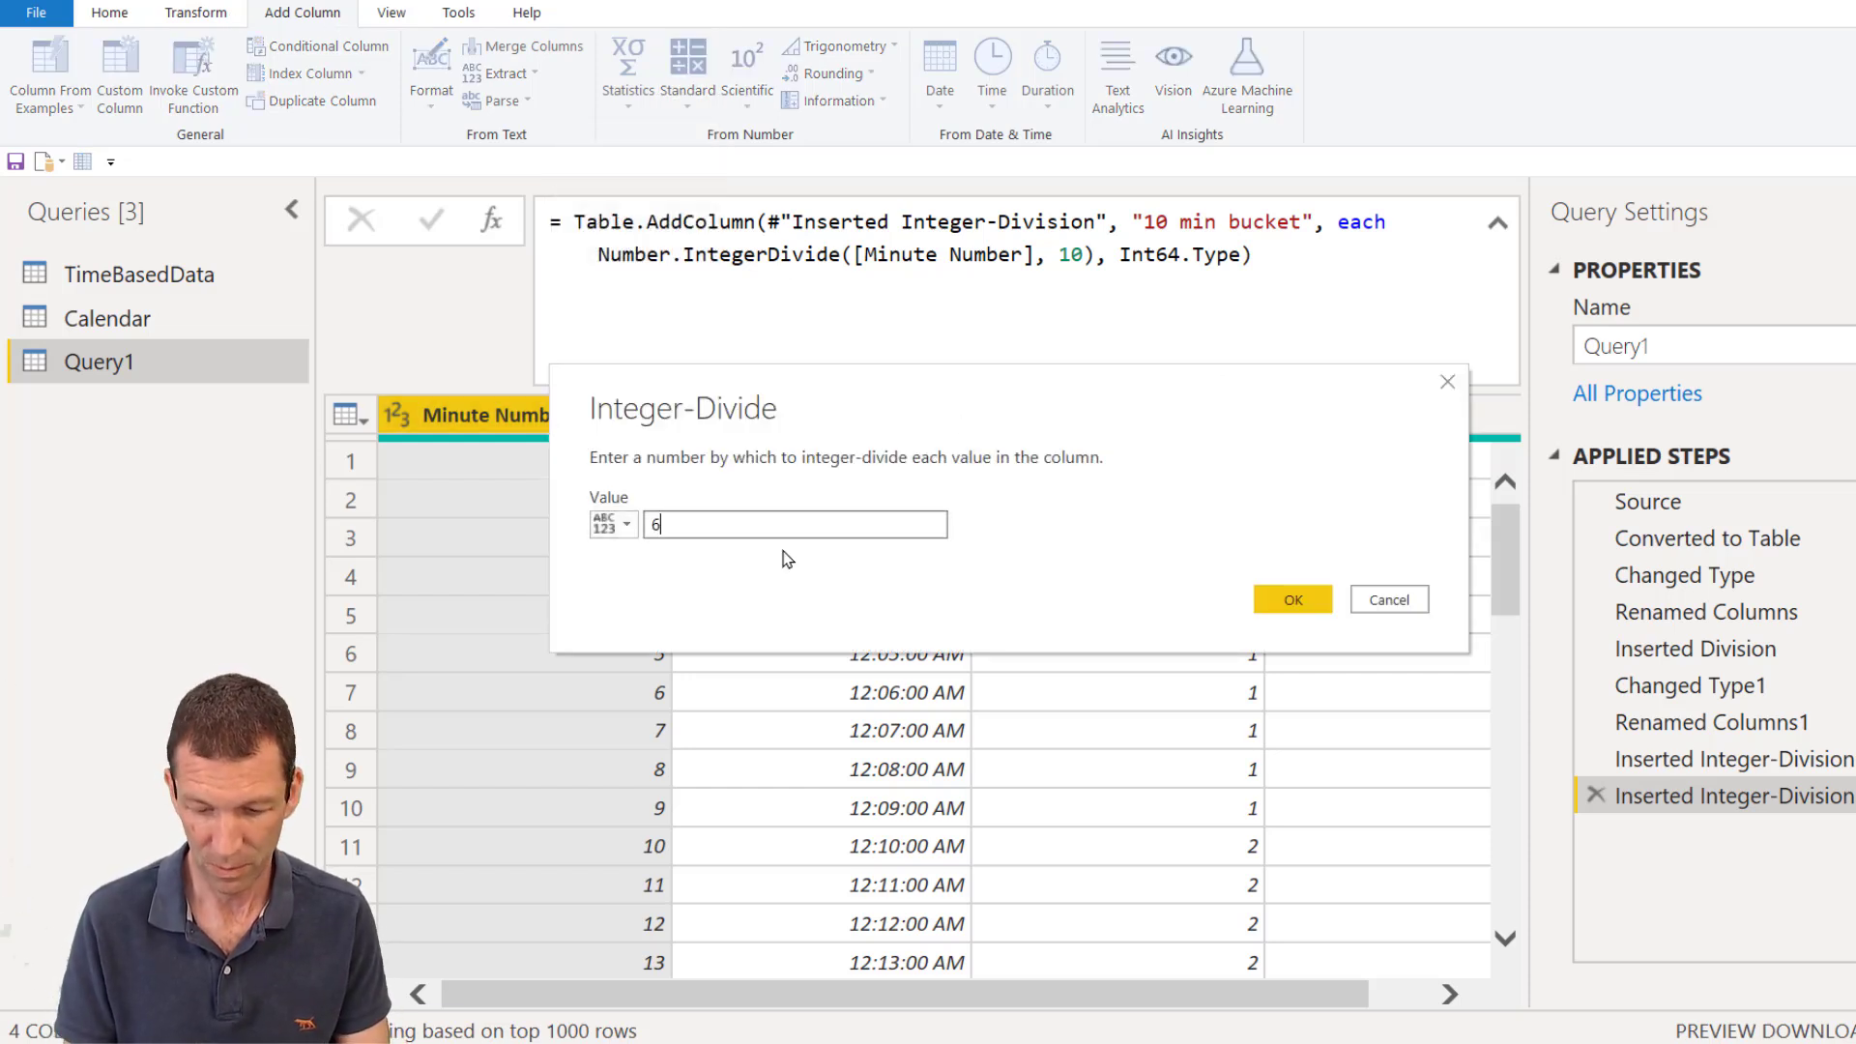
pyautogui.click(1288, 598)
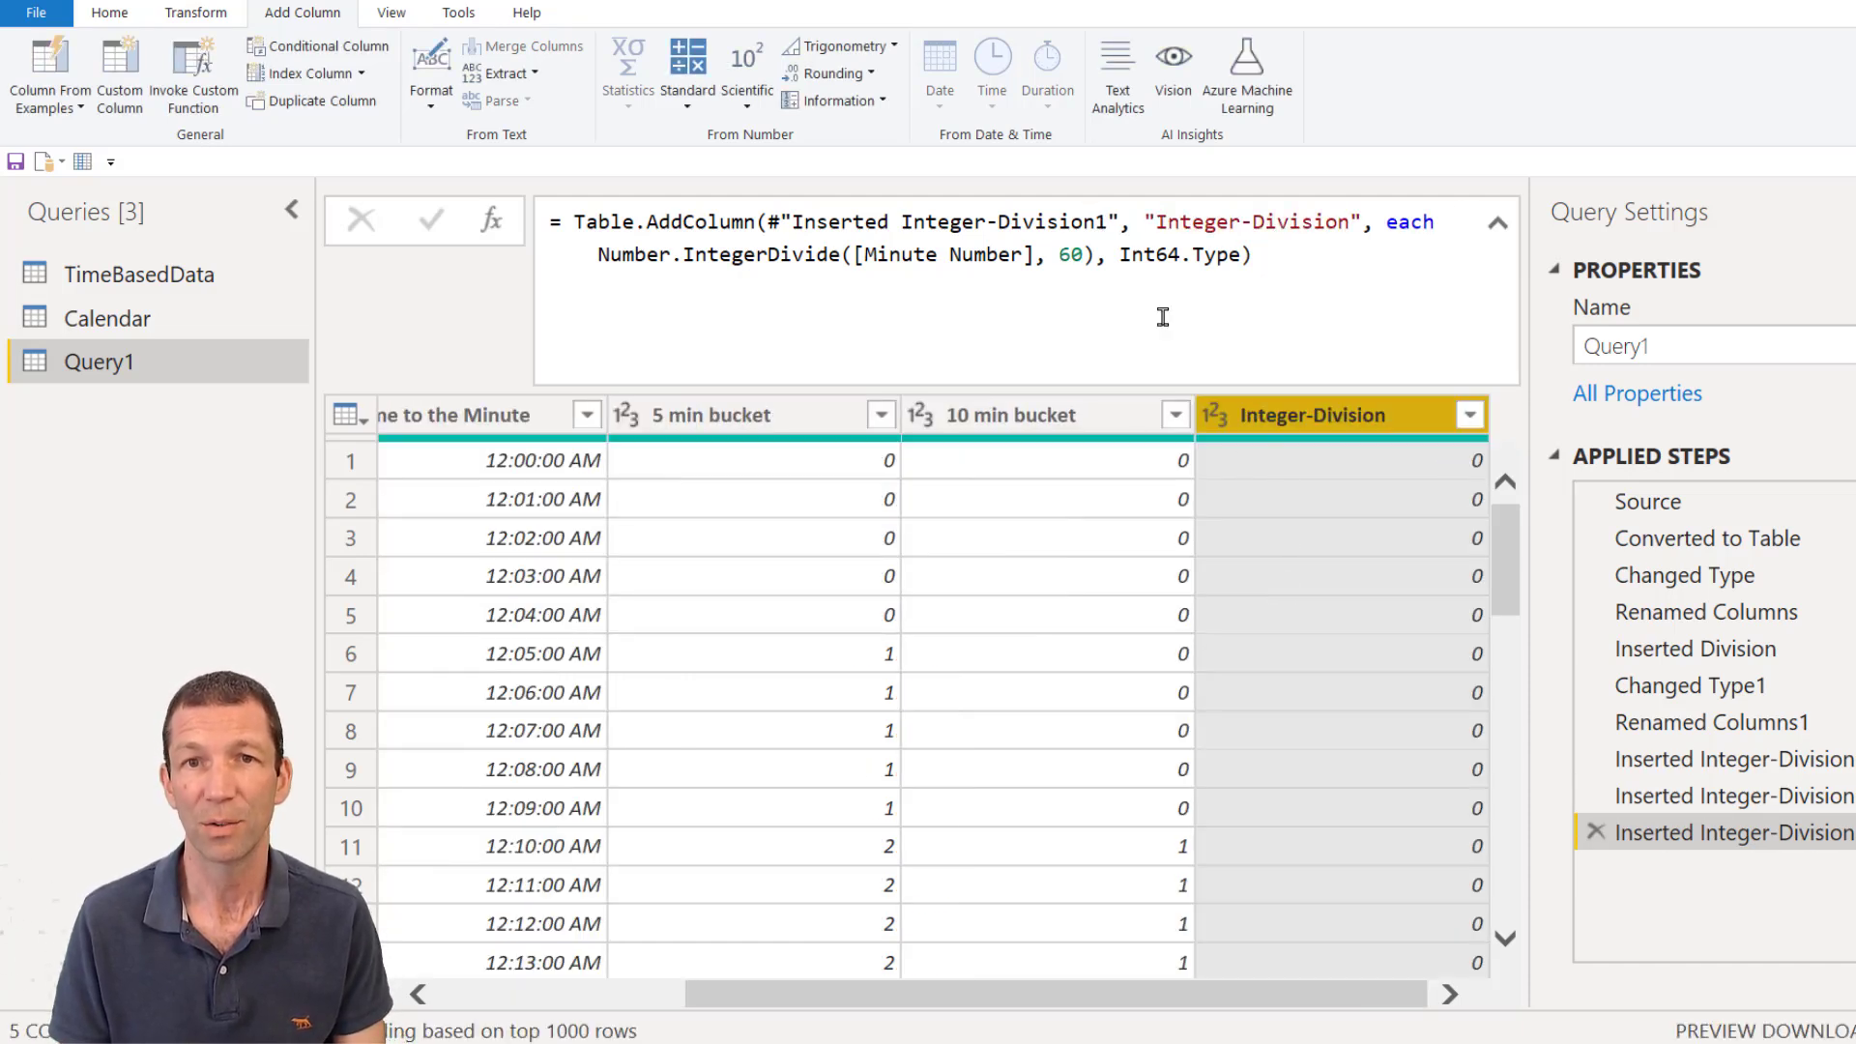
pyautogui.moveTo(1155, 223); pyautogui.dragTo(1346, 225)
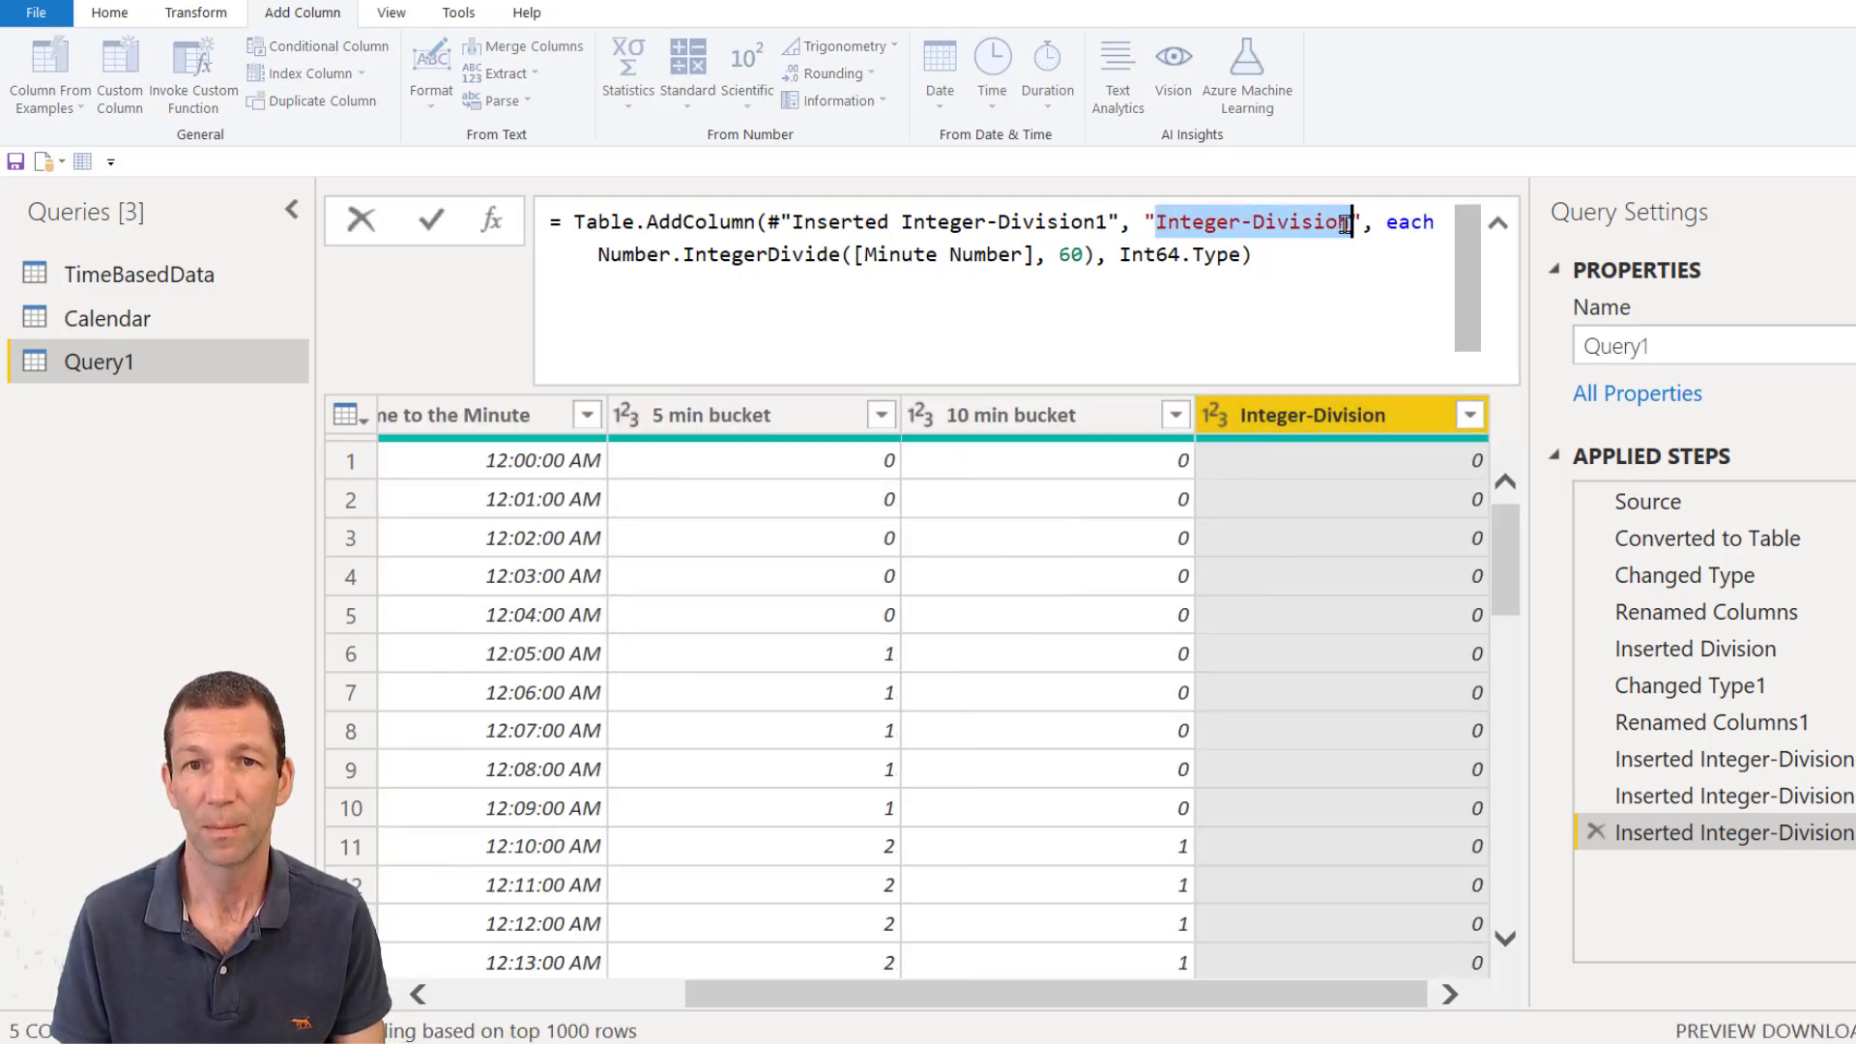
pyautogui.write('1 hour buck')
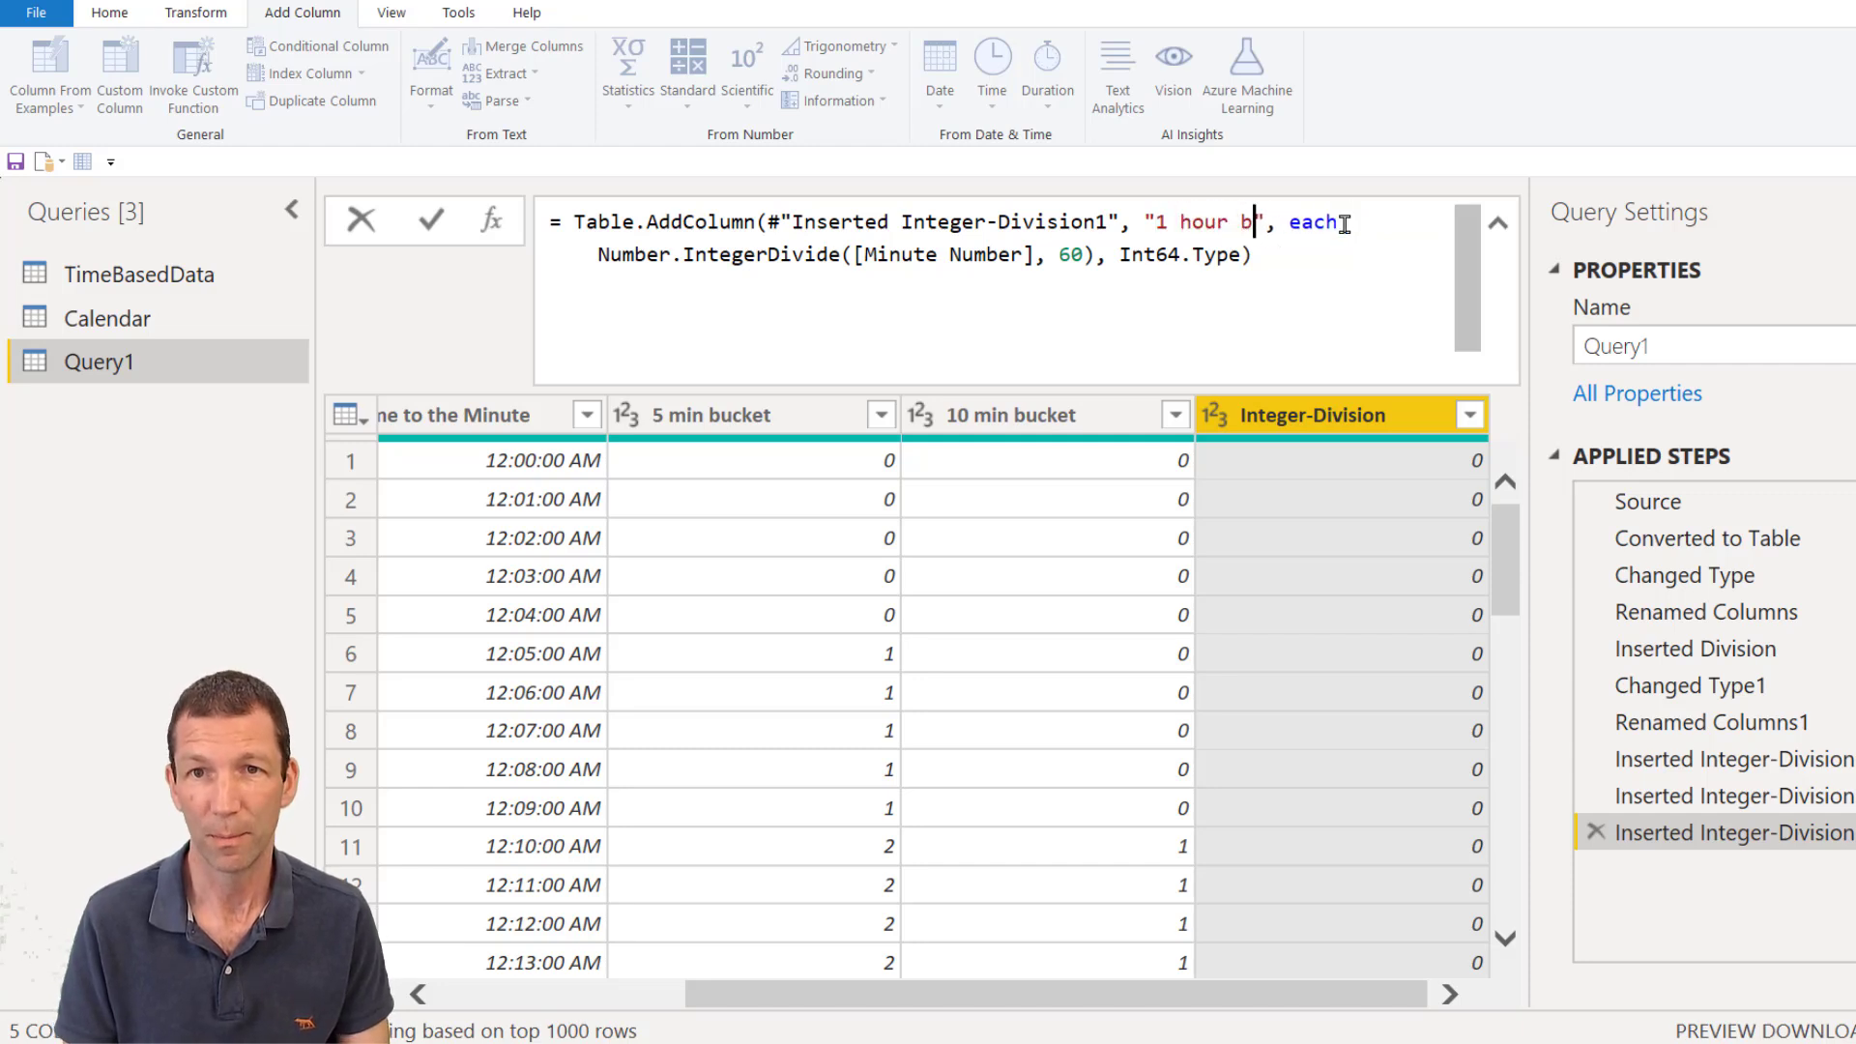
pyautogui.write('et')
pyautogui.press('Return')
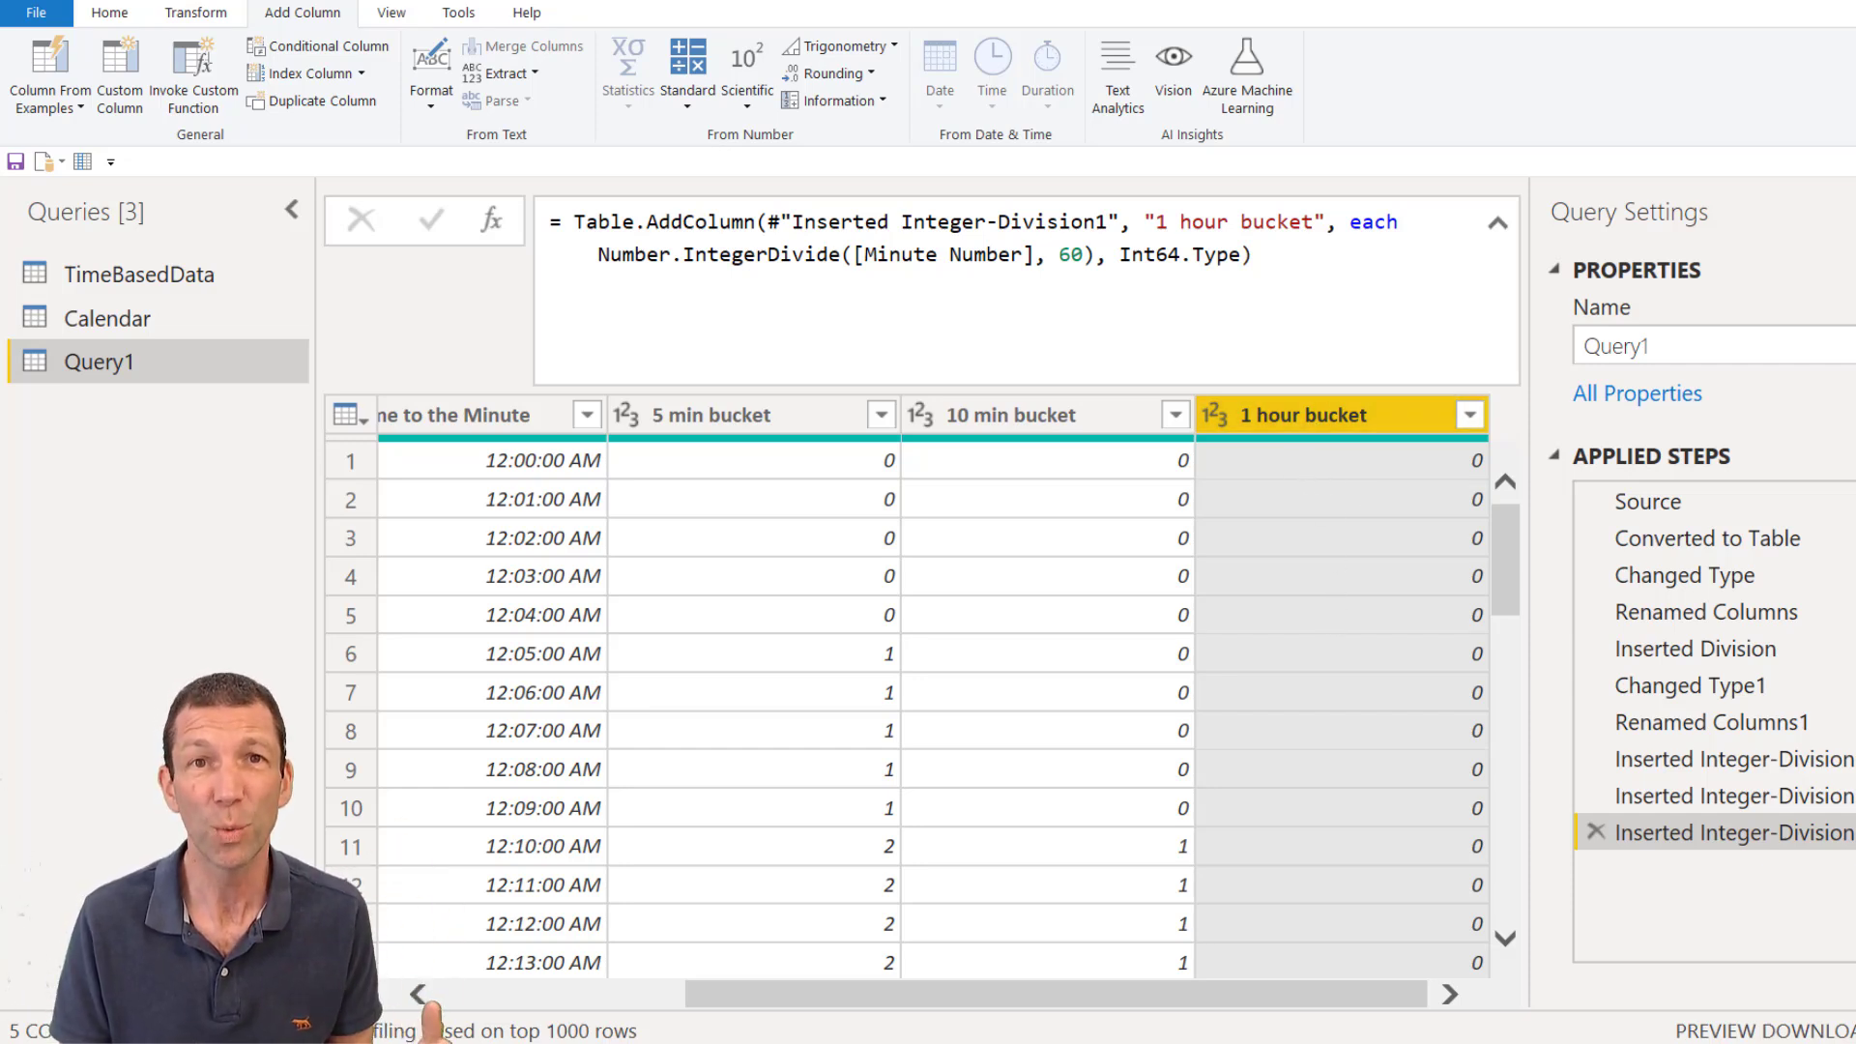
# Step: Create a custom column '5 minute time slot' with formula [5 min bucket] * 5 / 1440
pyautogui.click(721, 416)
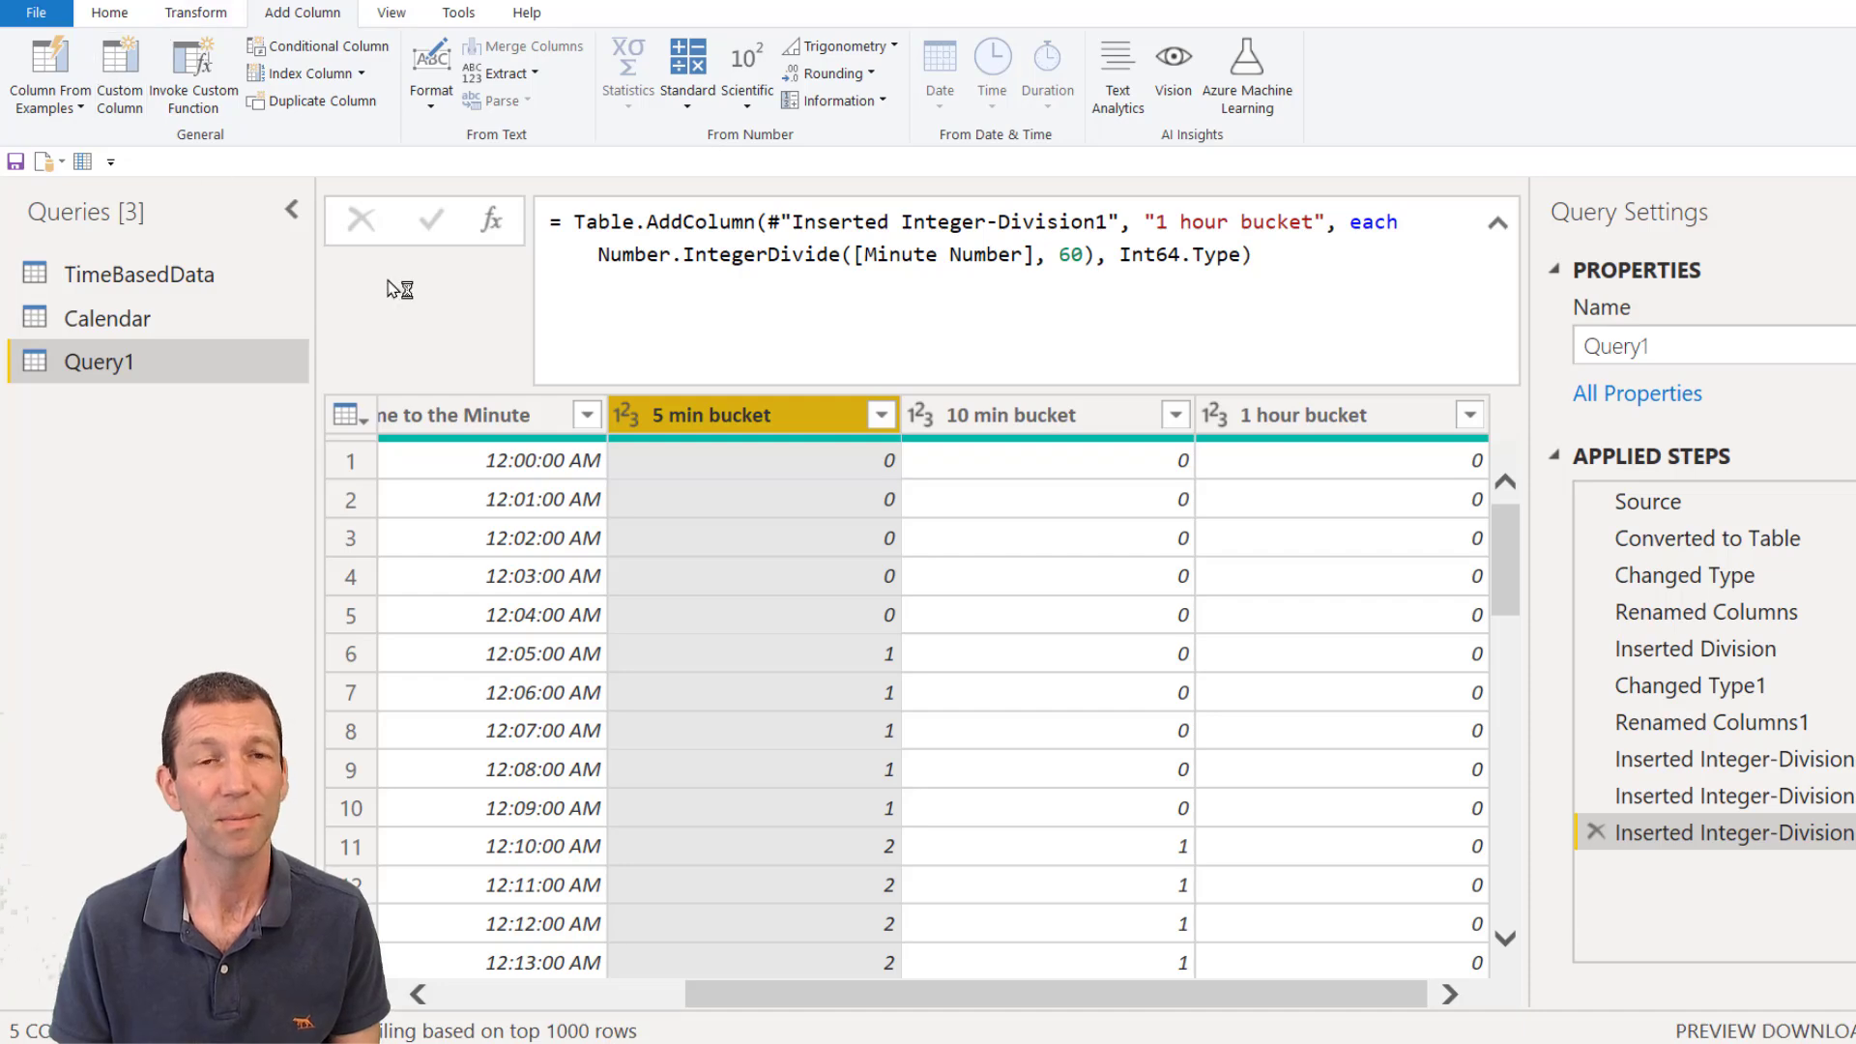
pyautogui.click(117, 61)
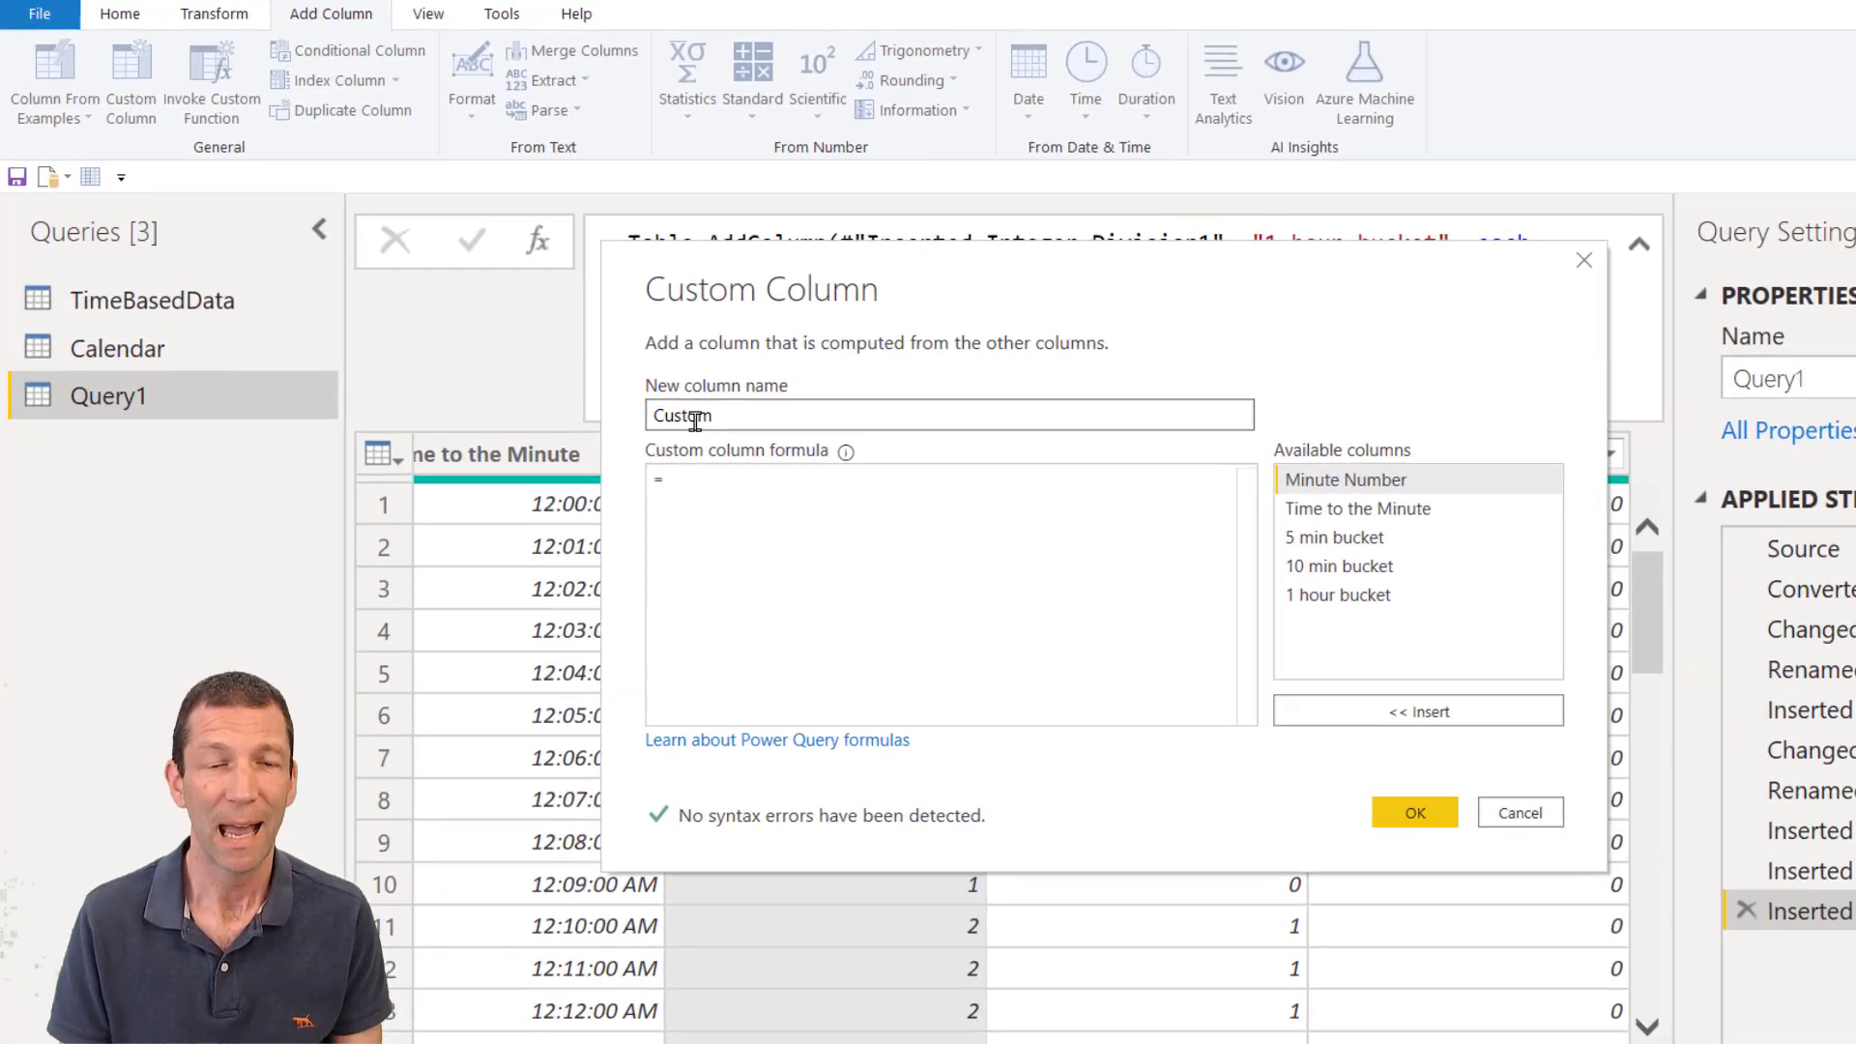
pyautogui.doubleClick(695, 418)
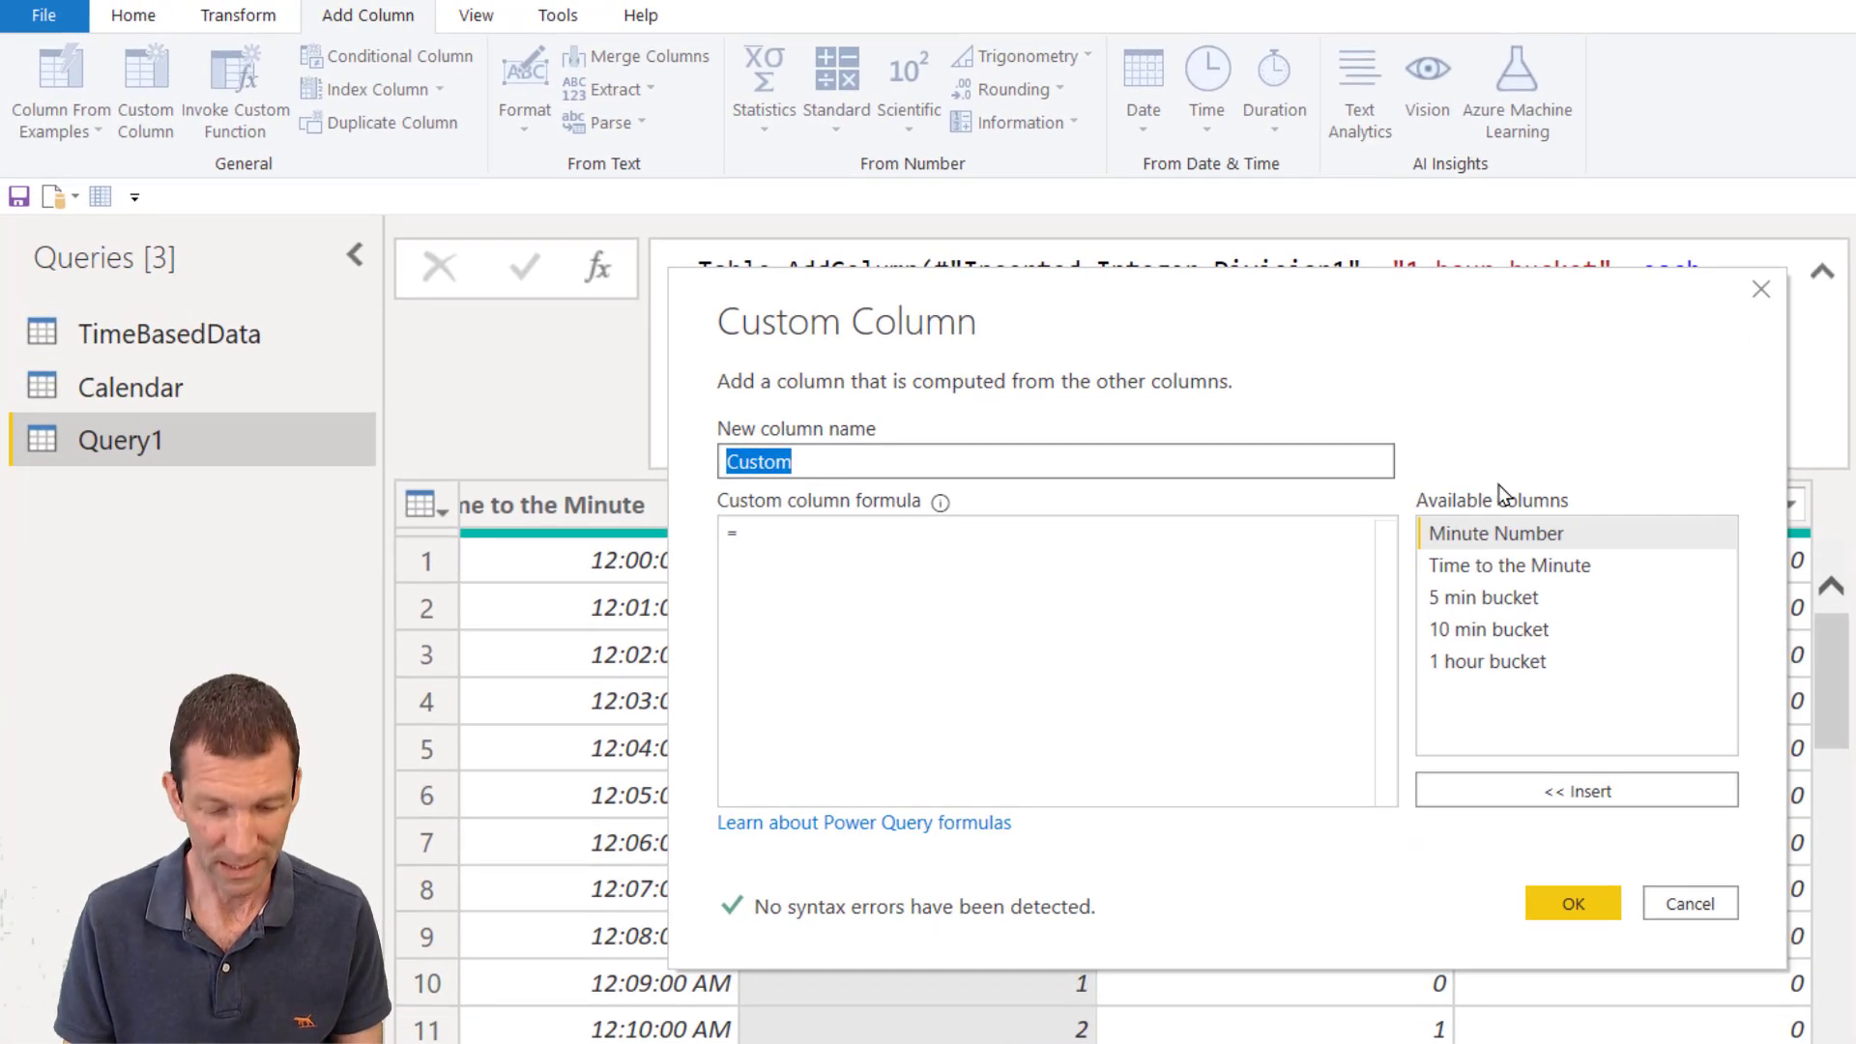
pyautogui.write('5 minu')
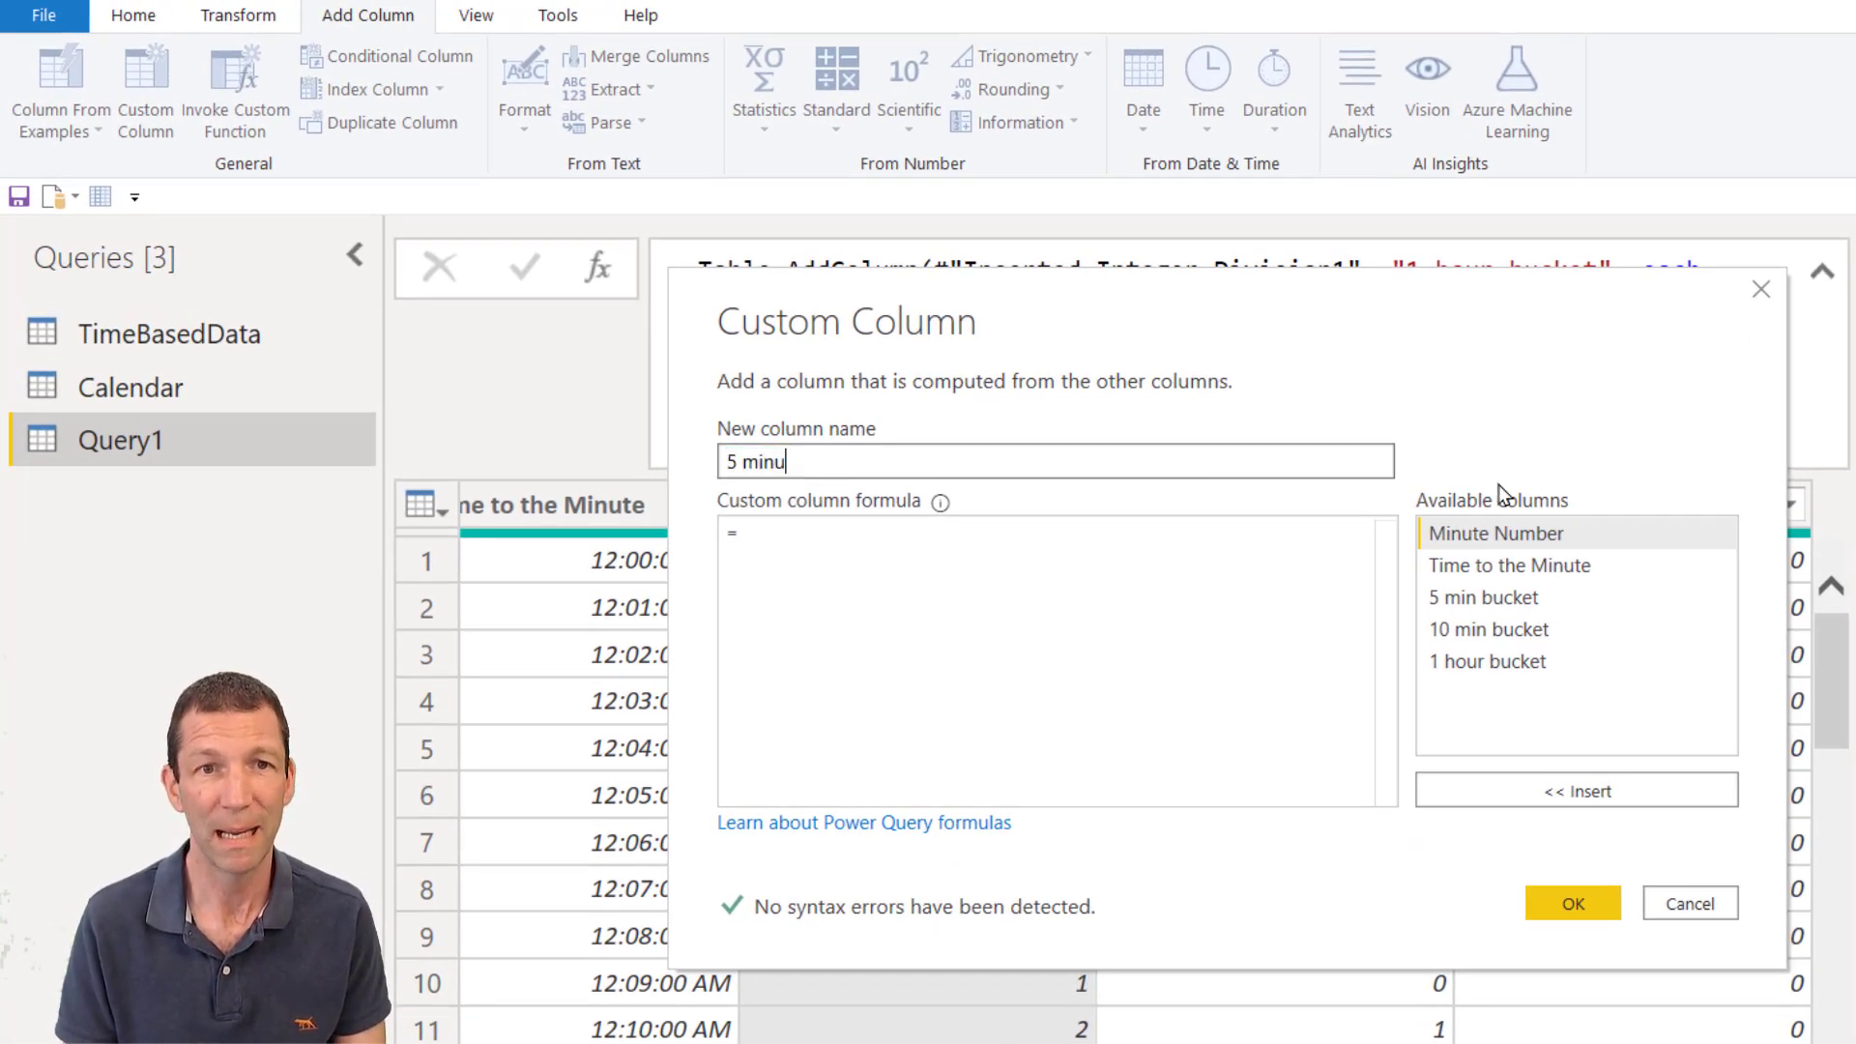
pyautogui.write('te tim')
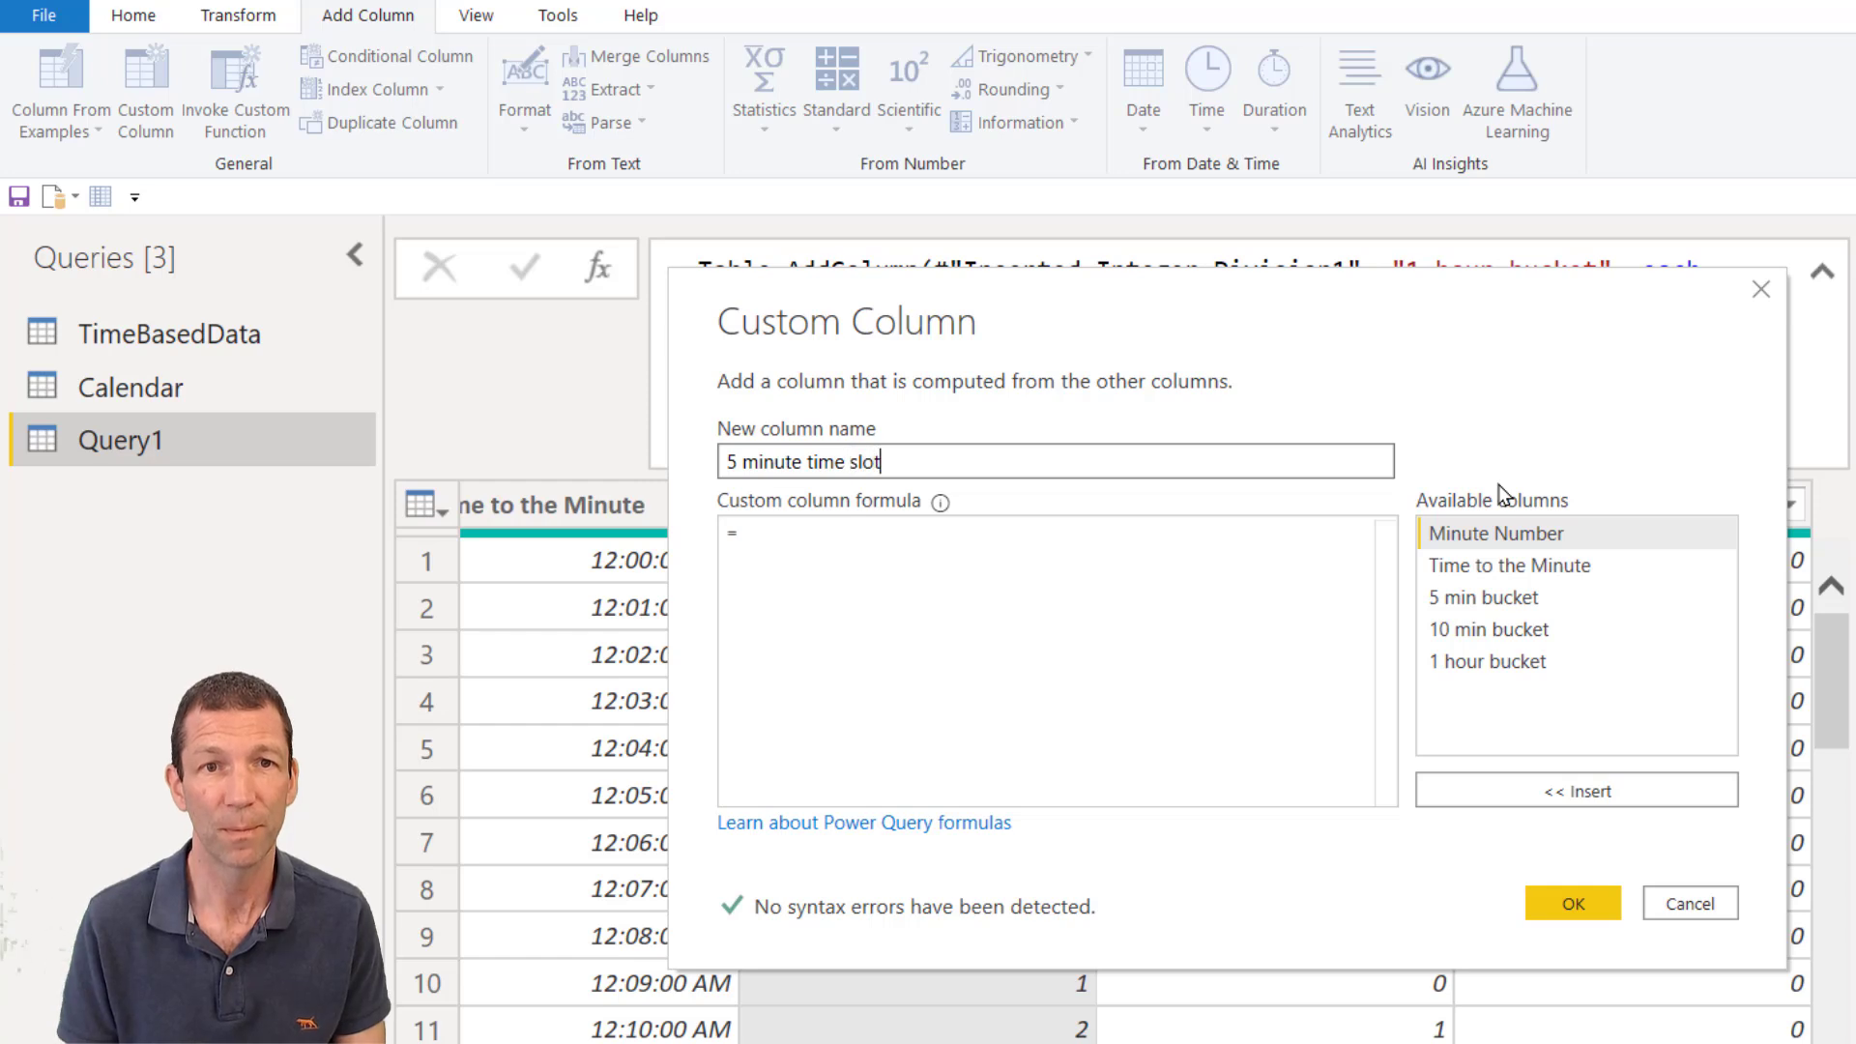
pyautogui.write('e slot')
pyautogui.click(1260, 539)
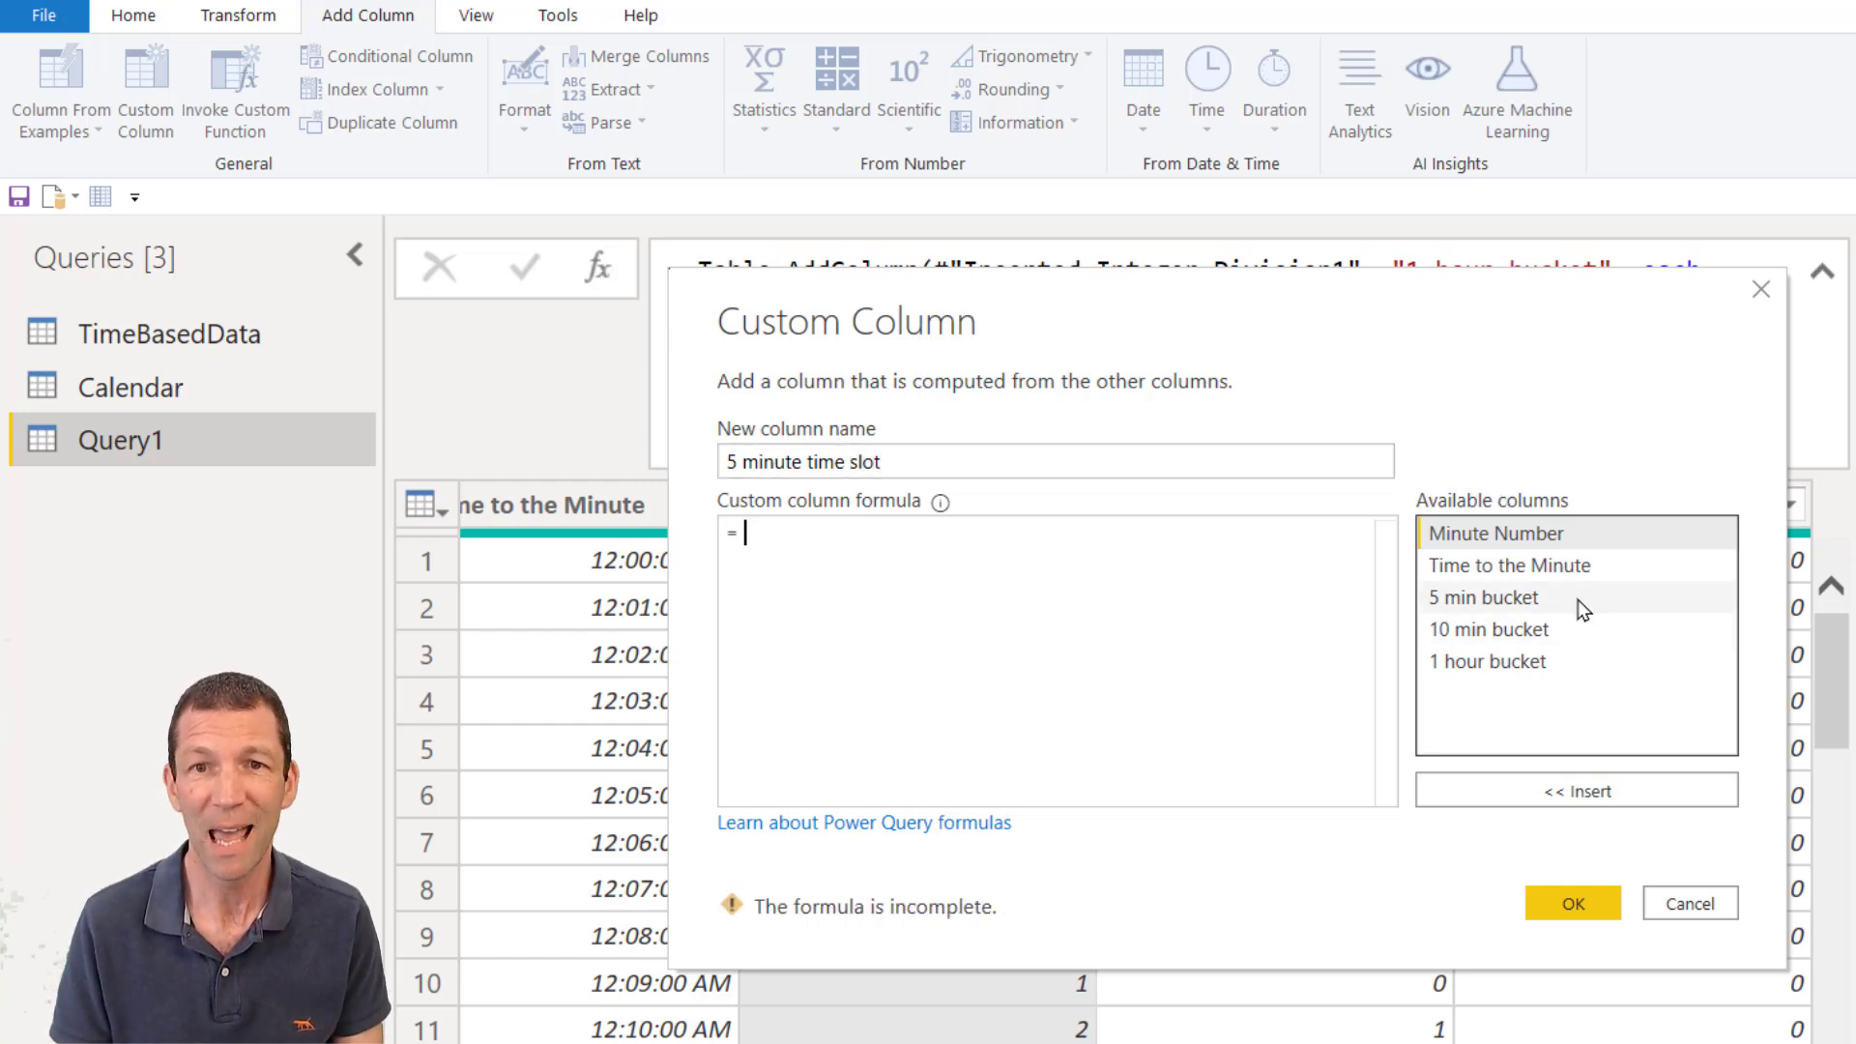
pyautogui.doubleClick(1513, 602)
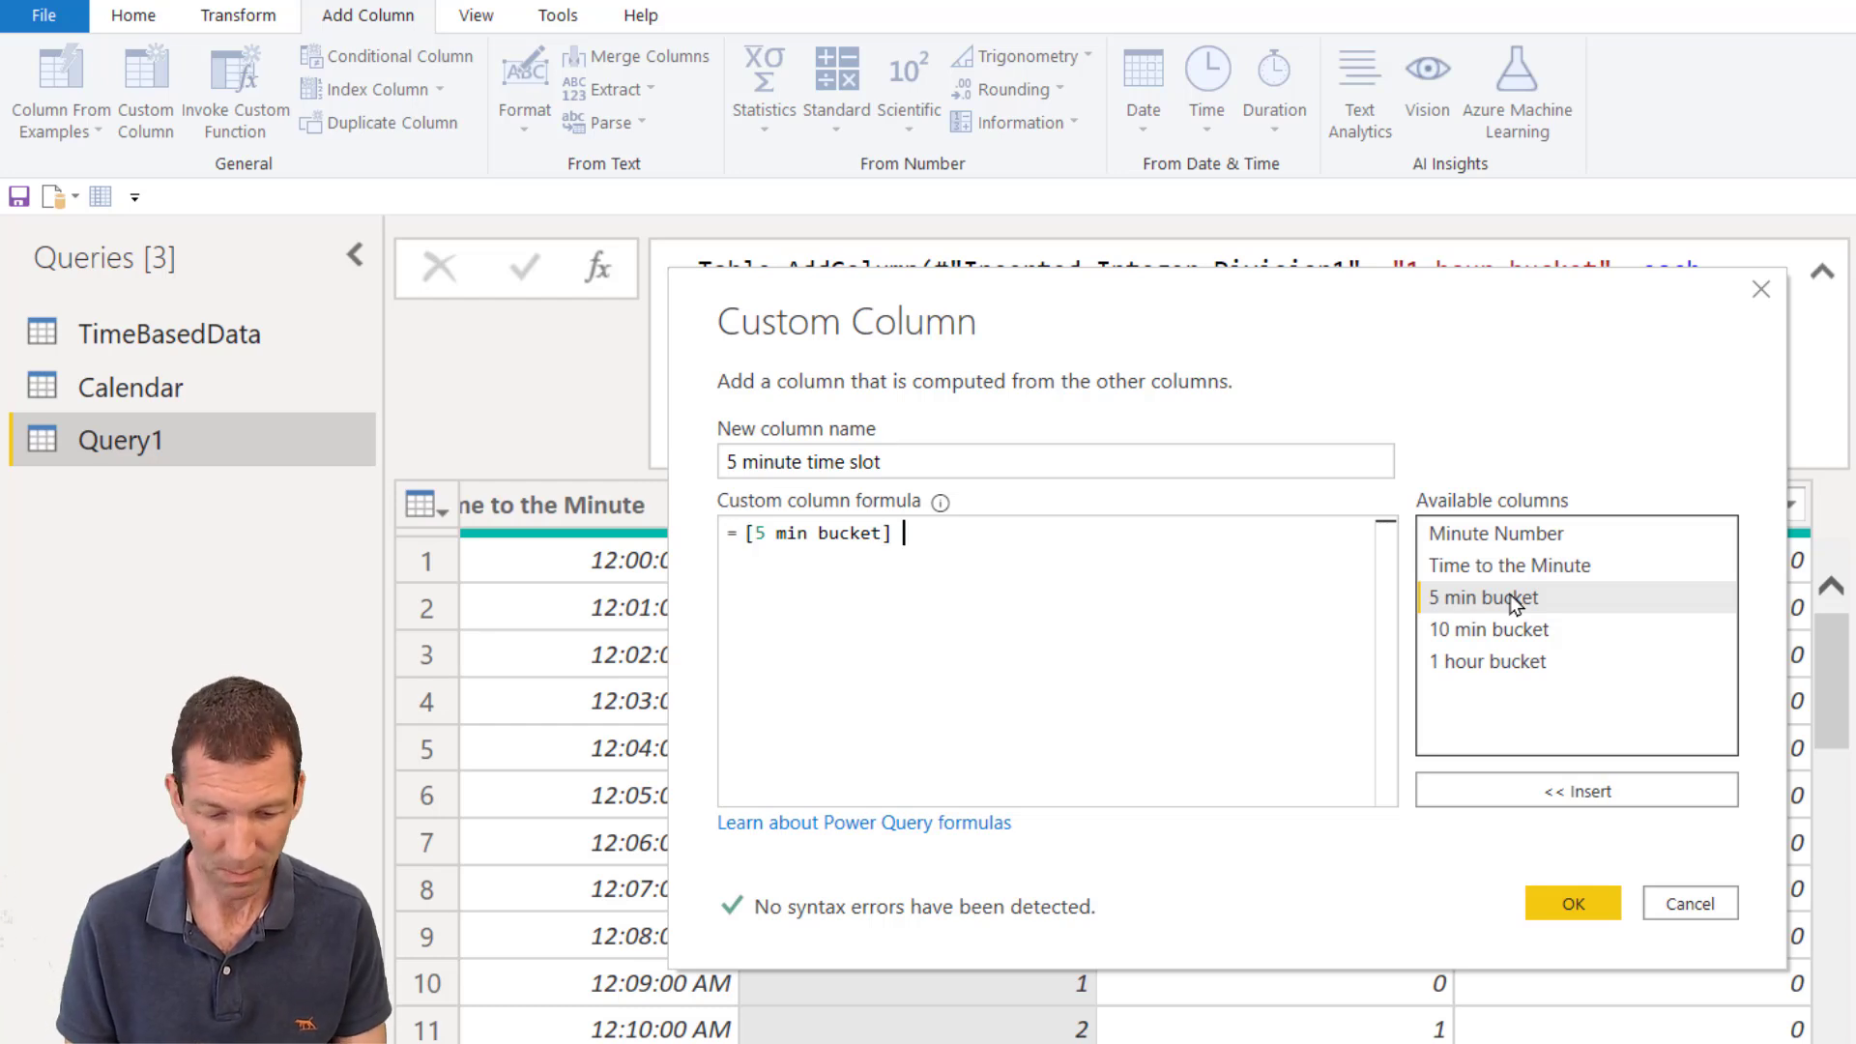
pyautogui.write('* 5')
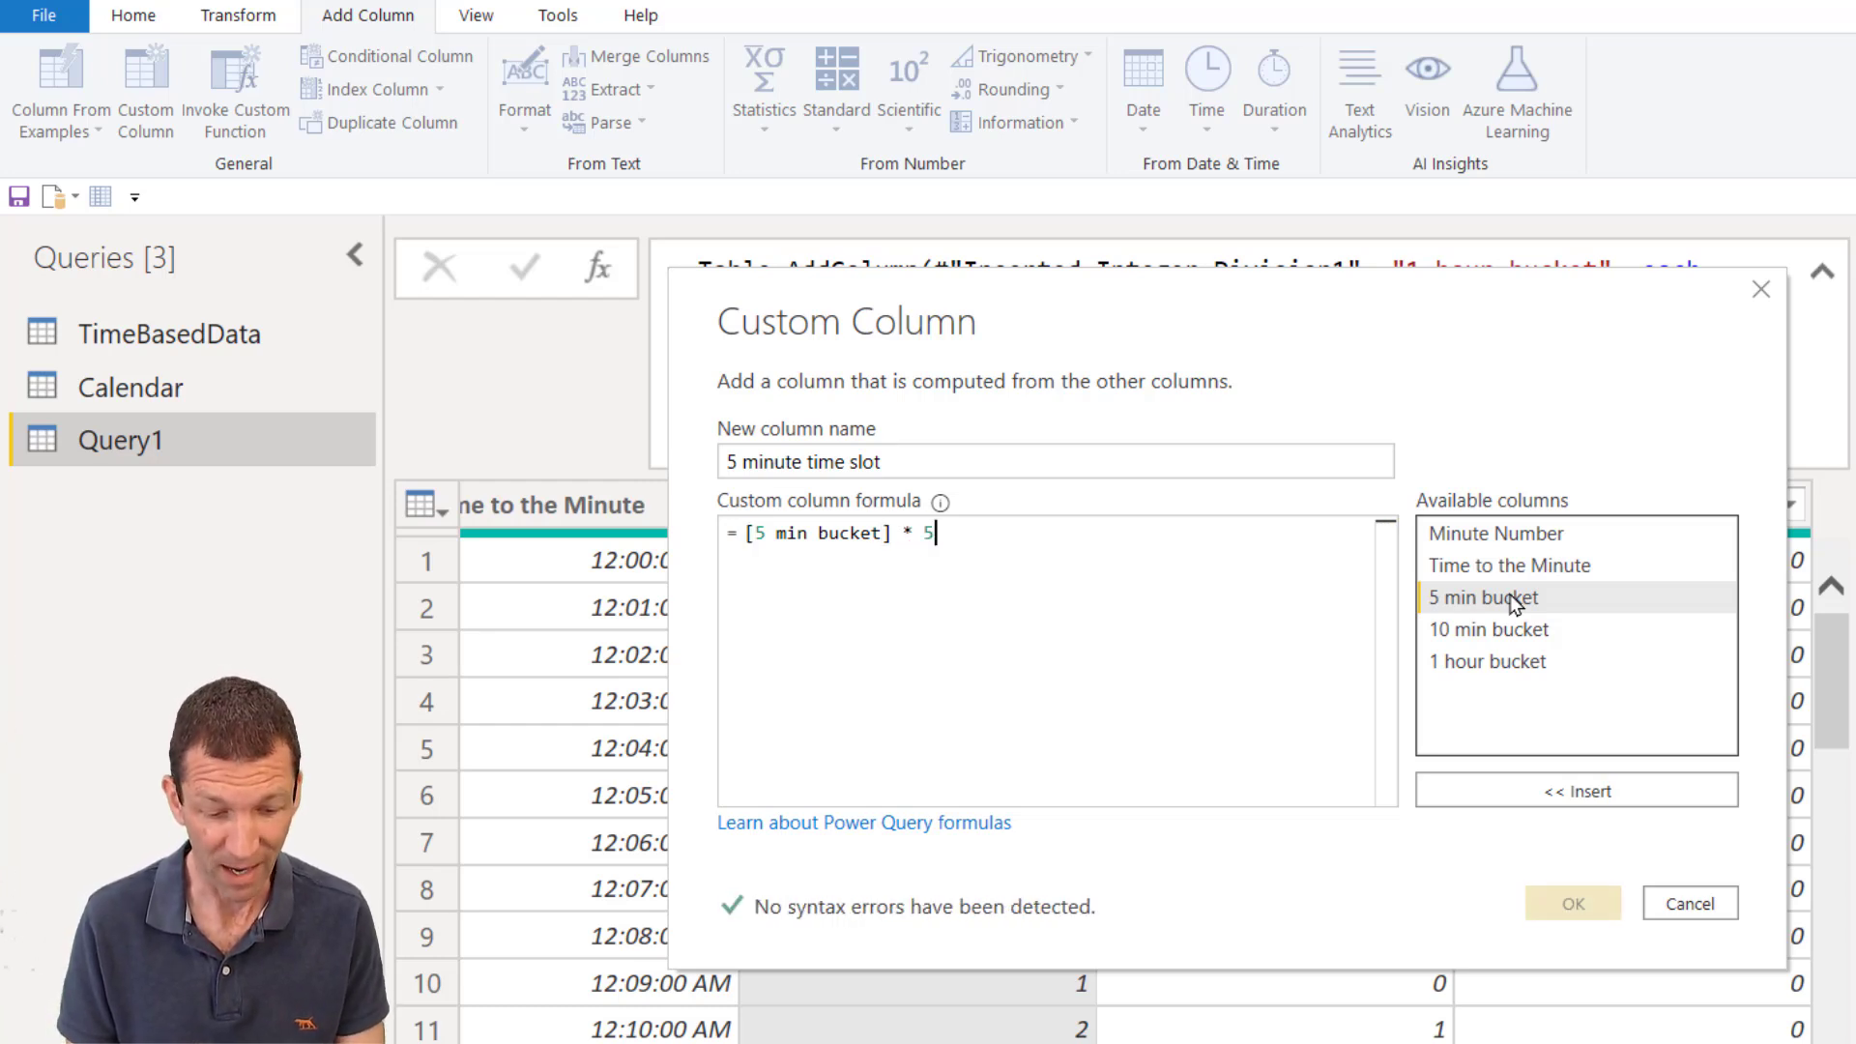
pyautogui.write(' / ')
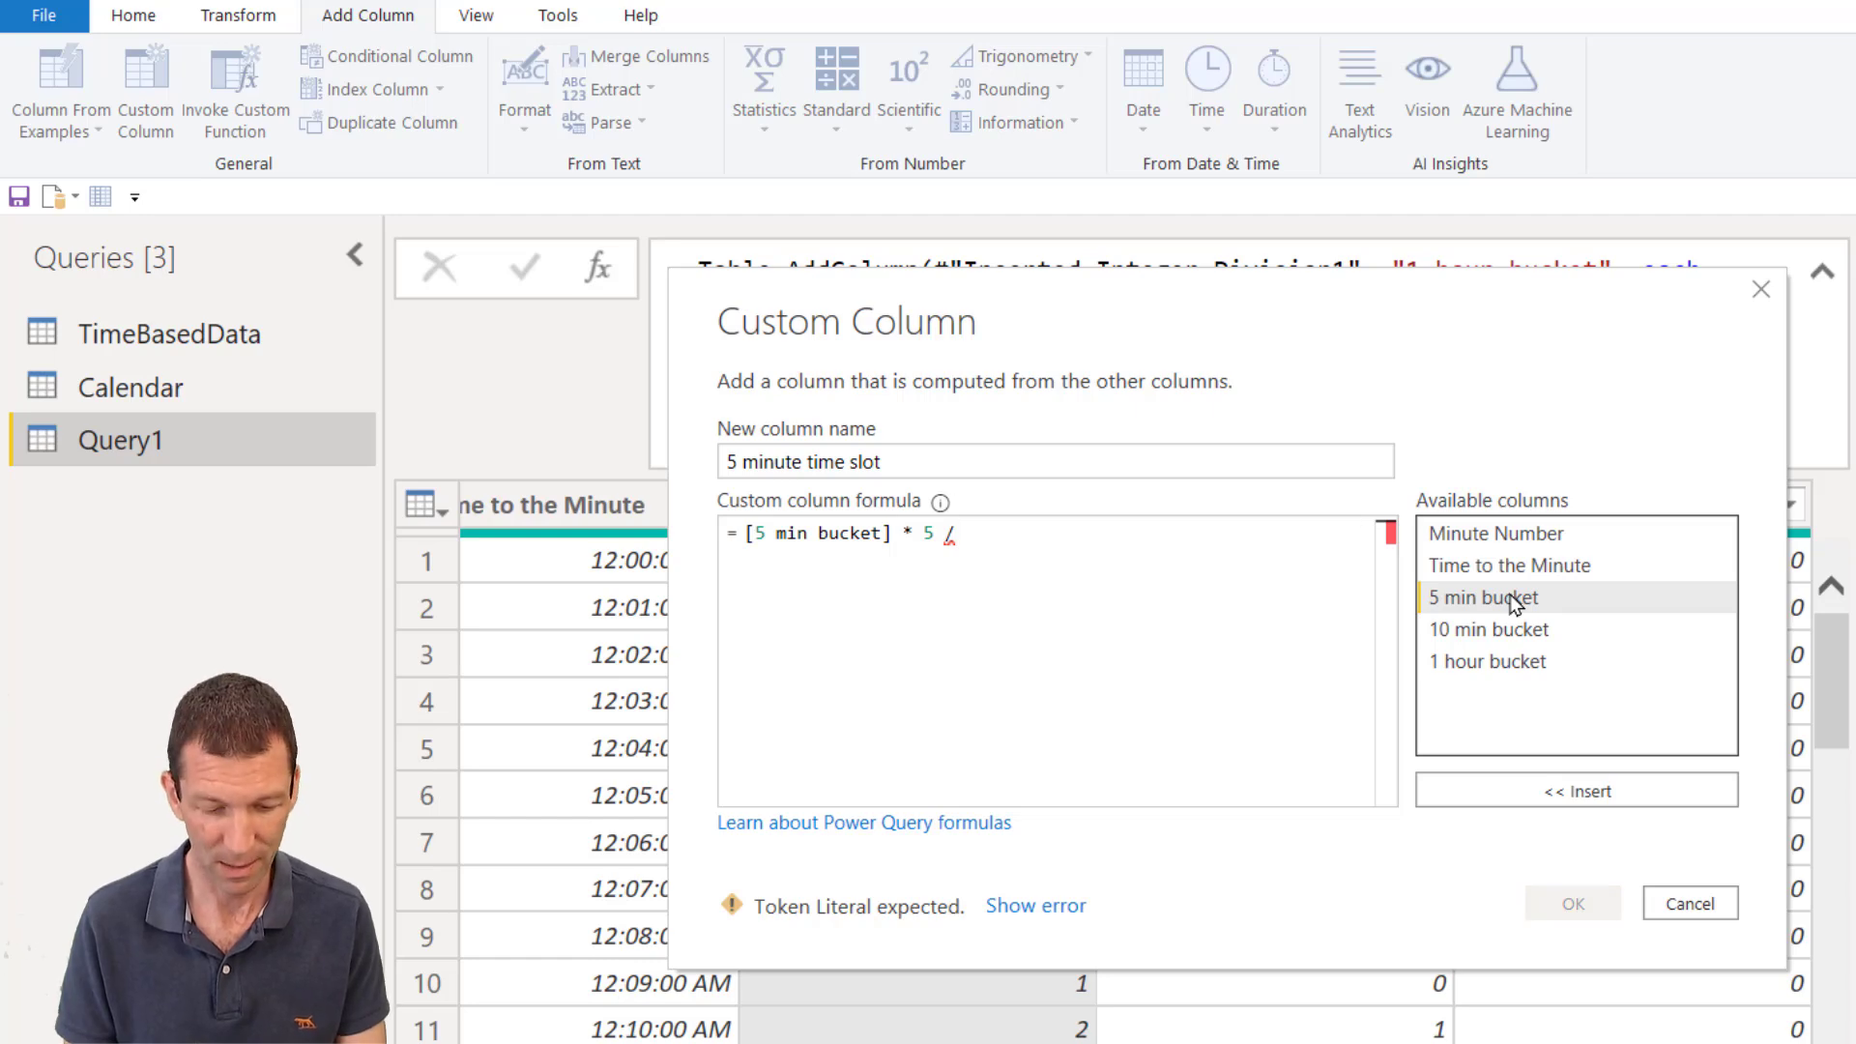
pyautogui.write('1440')
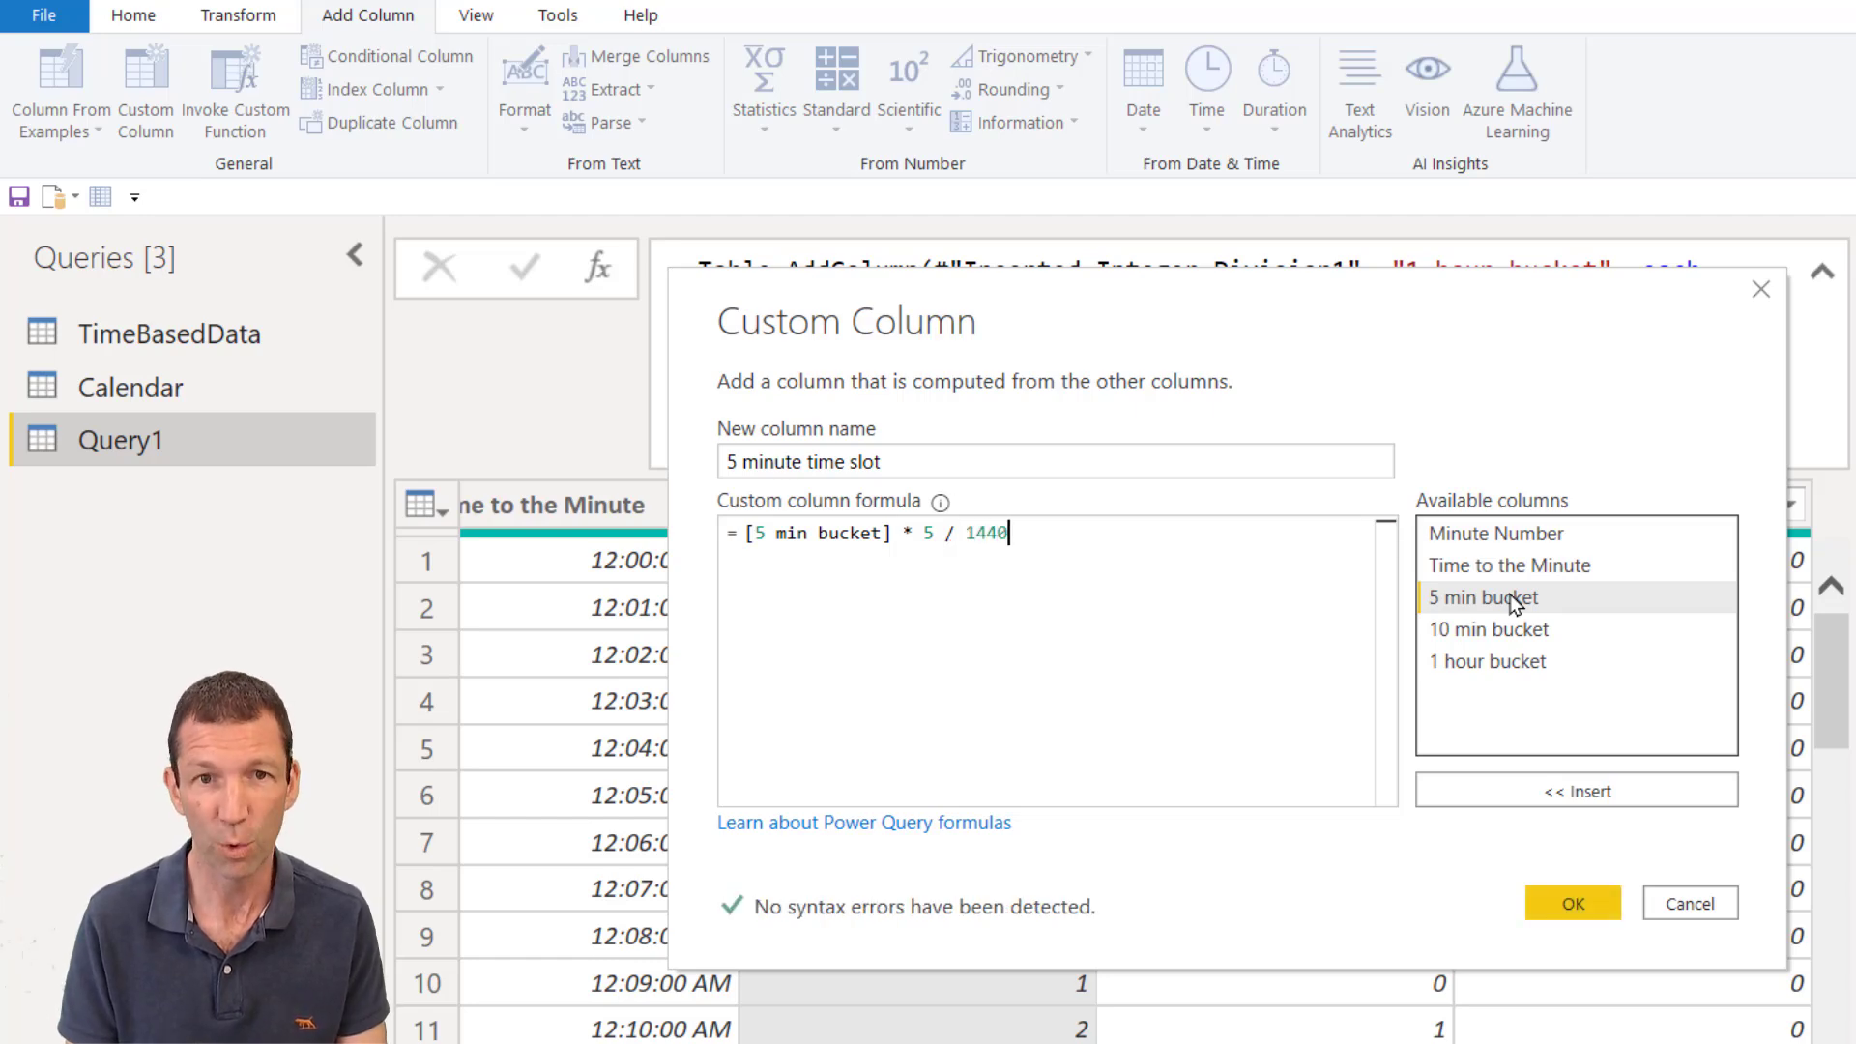
pyautogui.click(1586, 894)
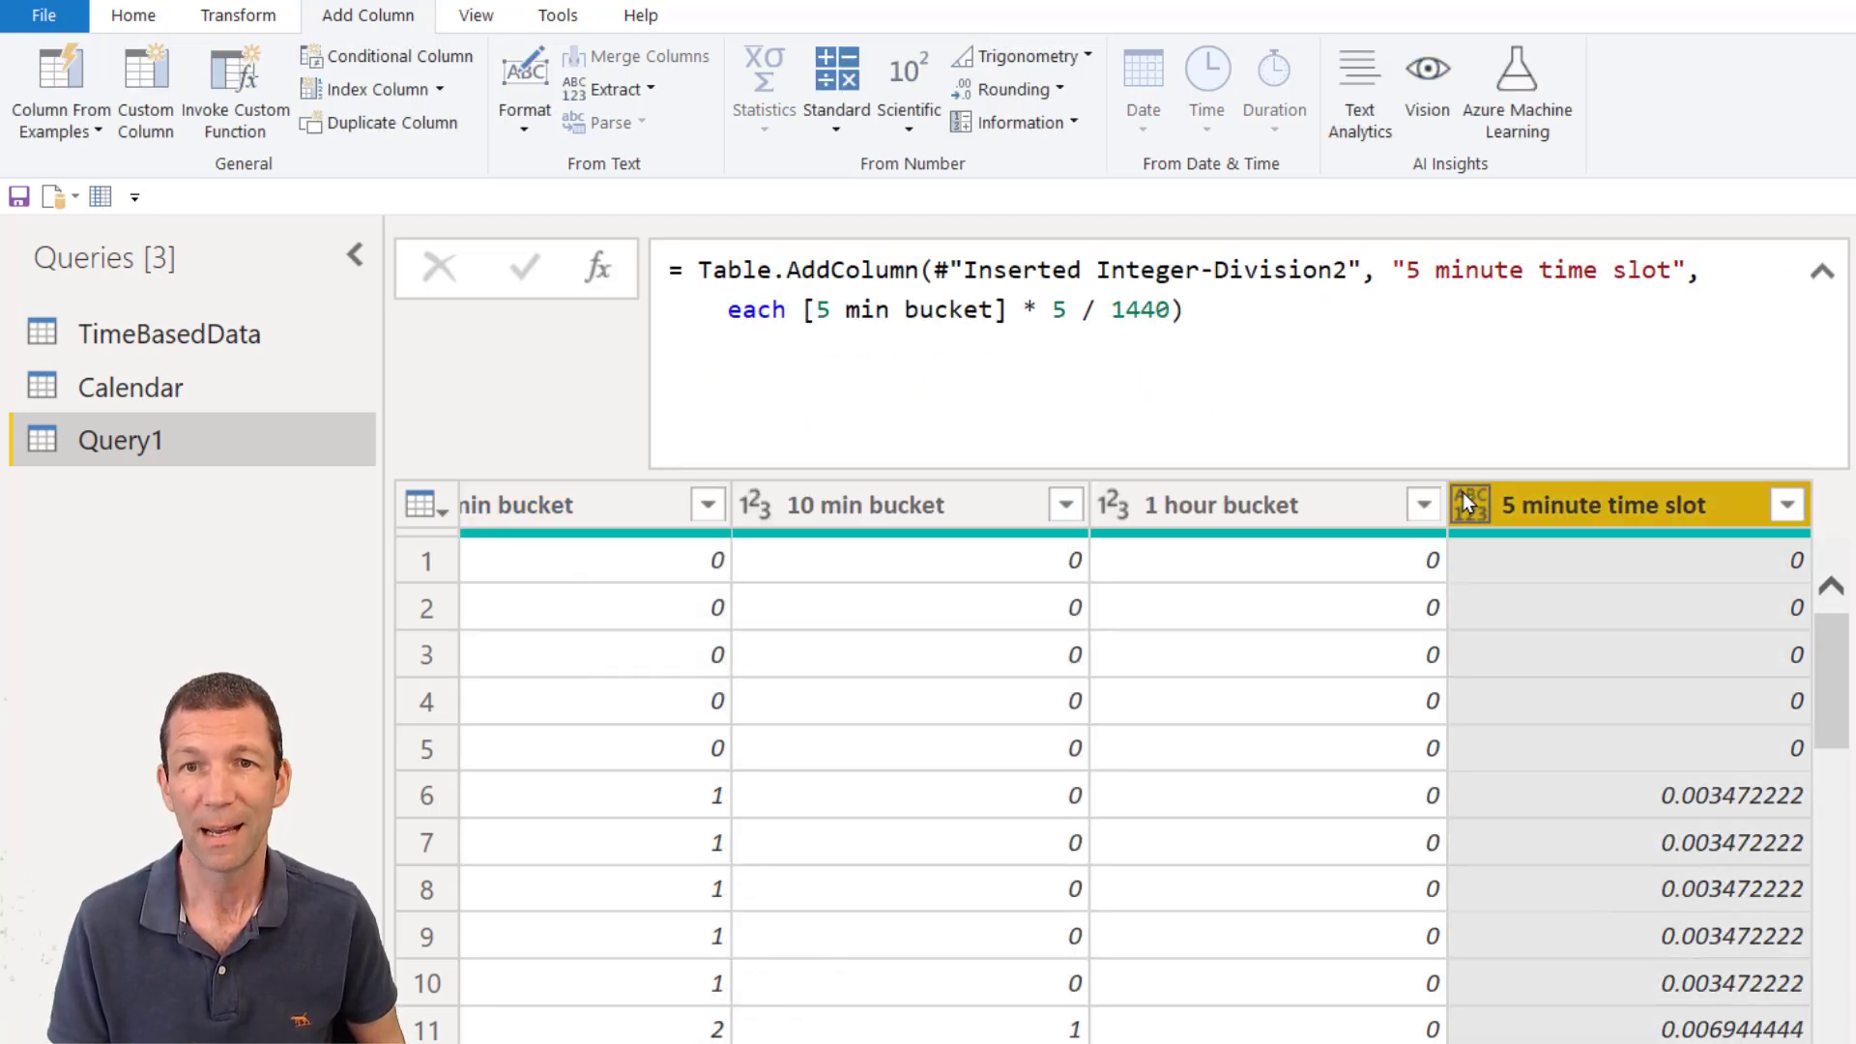
# Step: Set the 5 minute time slot column's data type to Time
pyautogui.click(1464, 499)
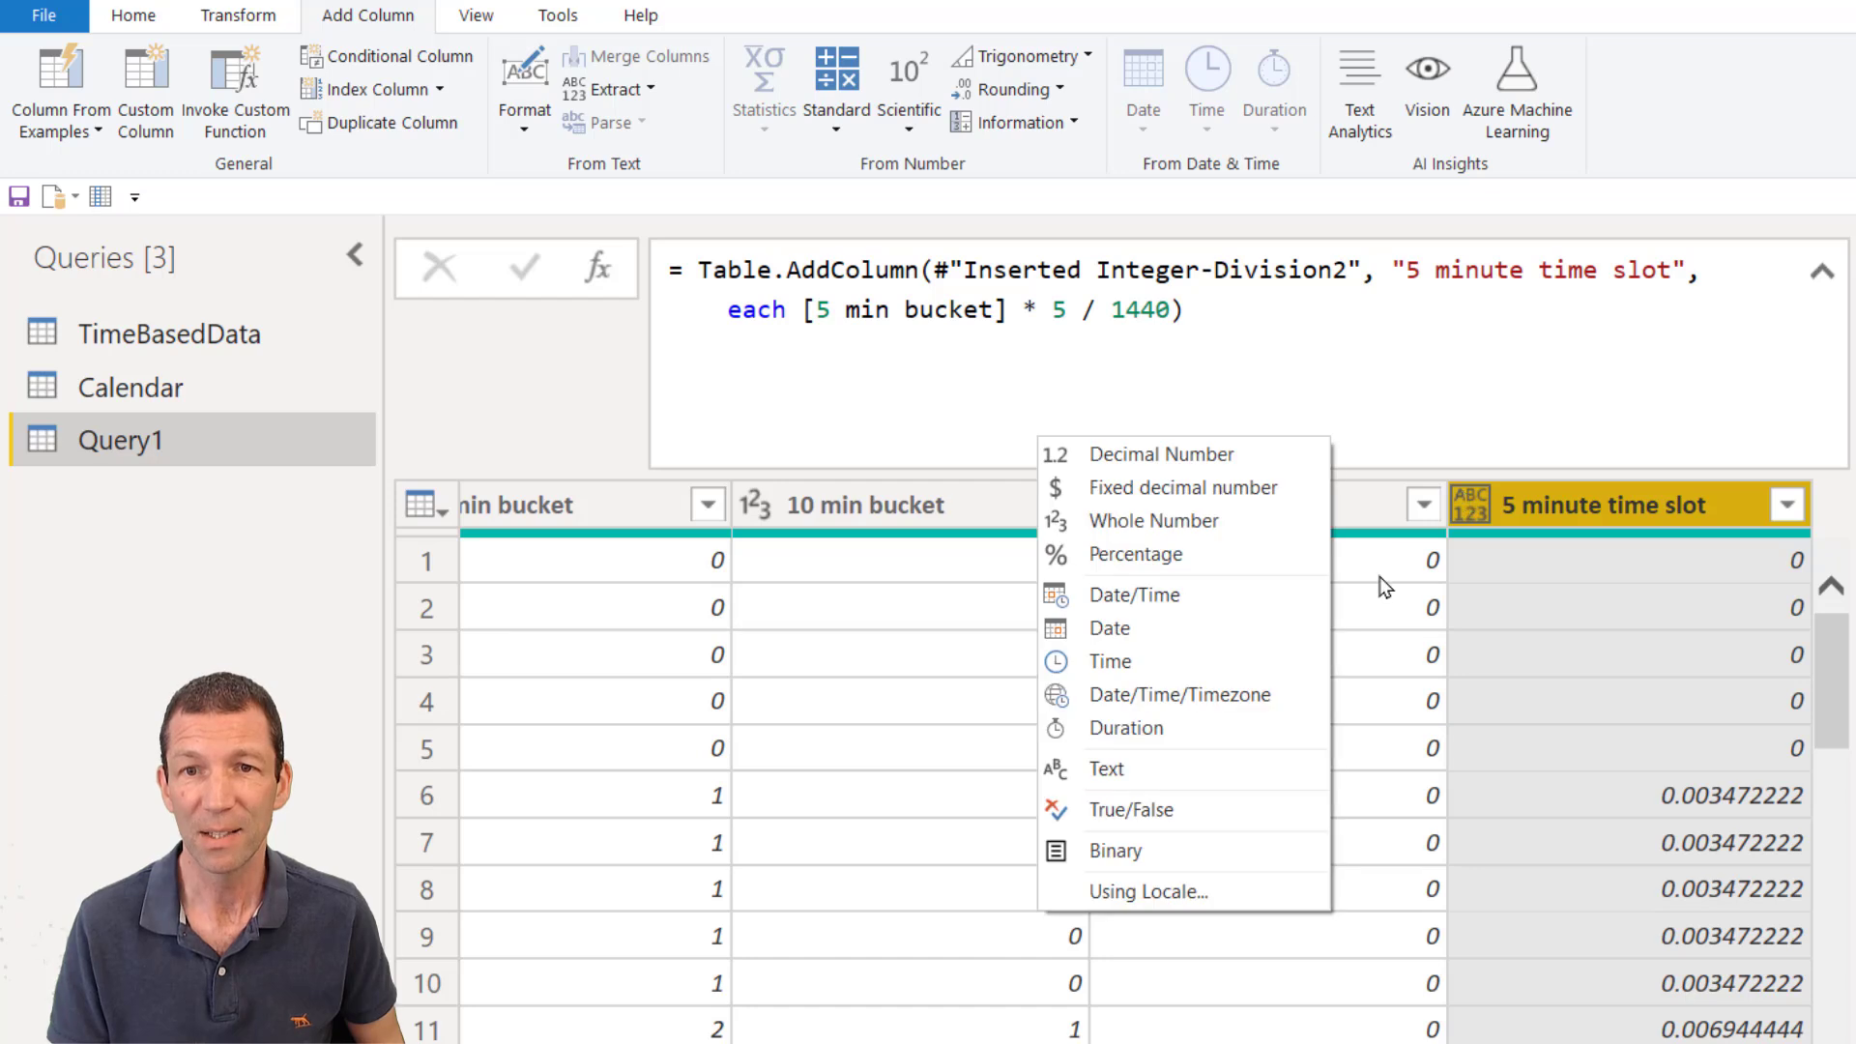
pyautogui.click(1139, 665)
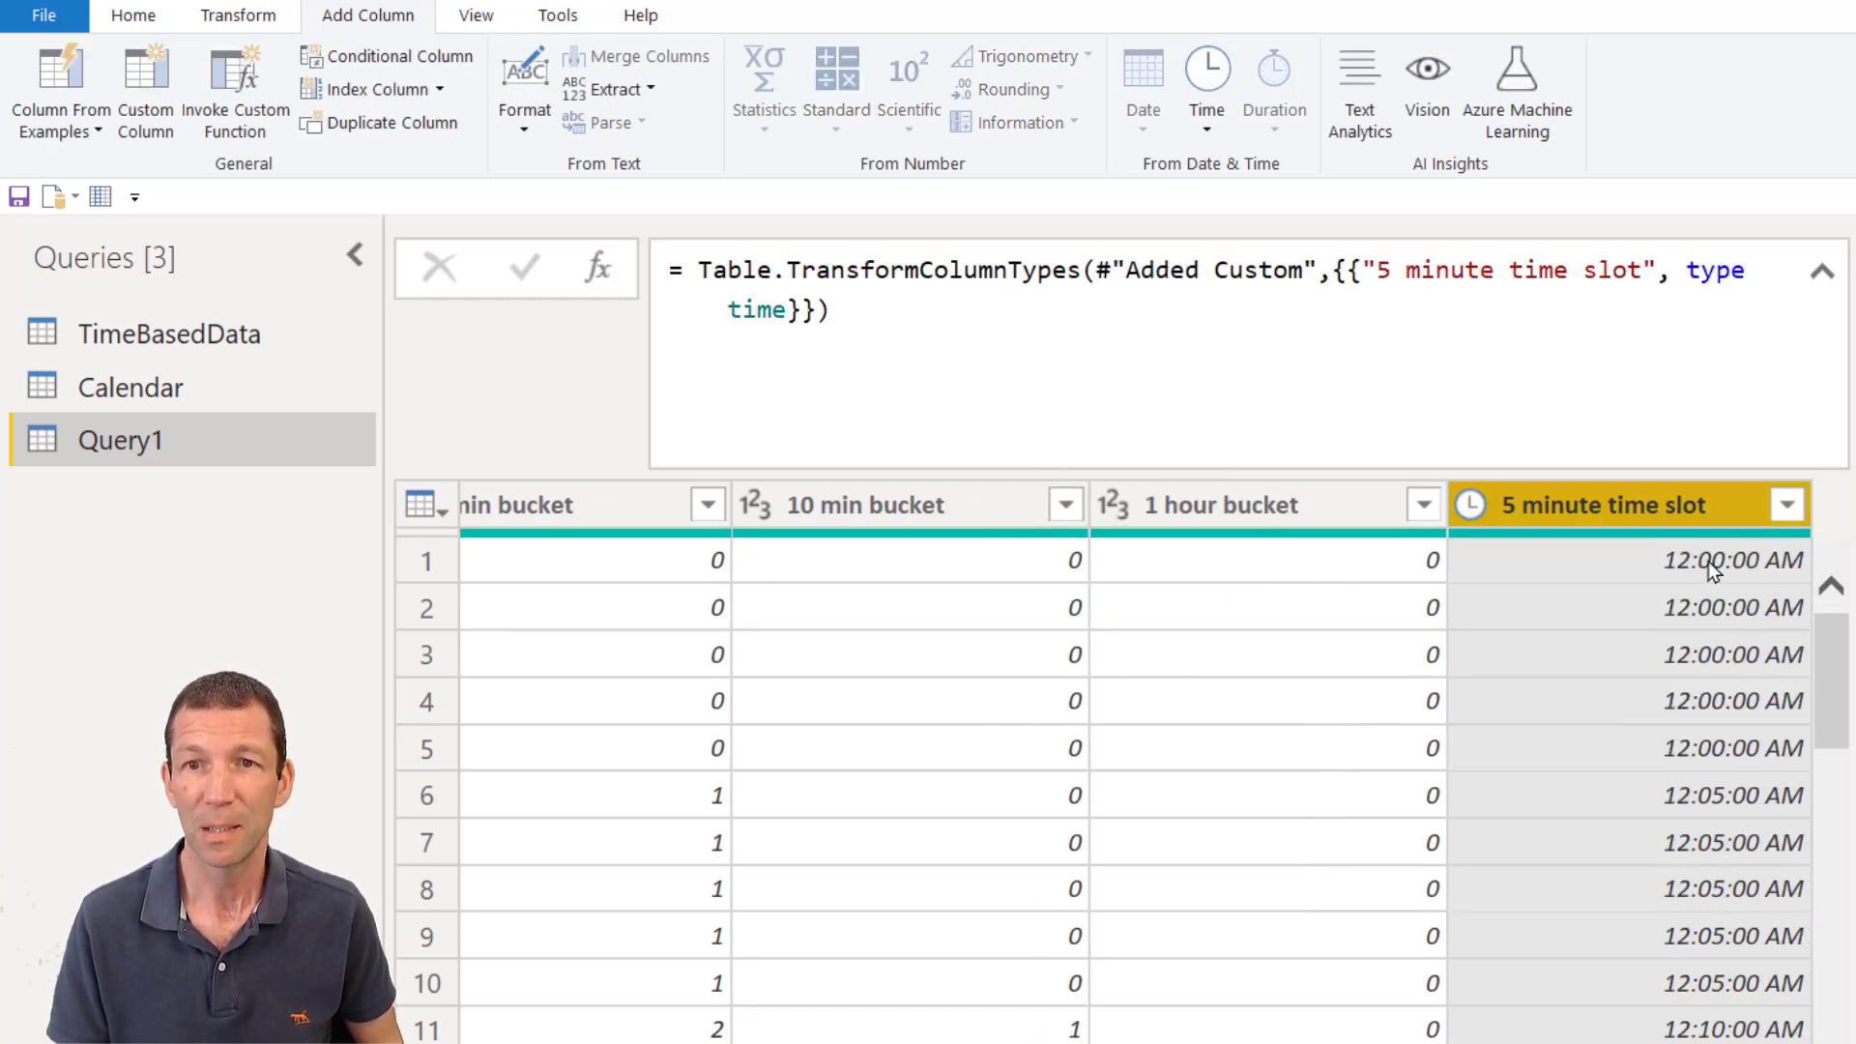
pyautogui.scroll(-2, 1703, 784)
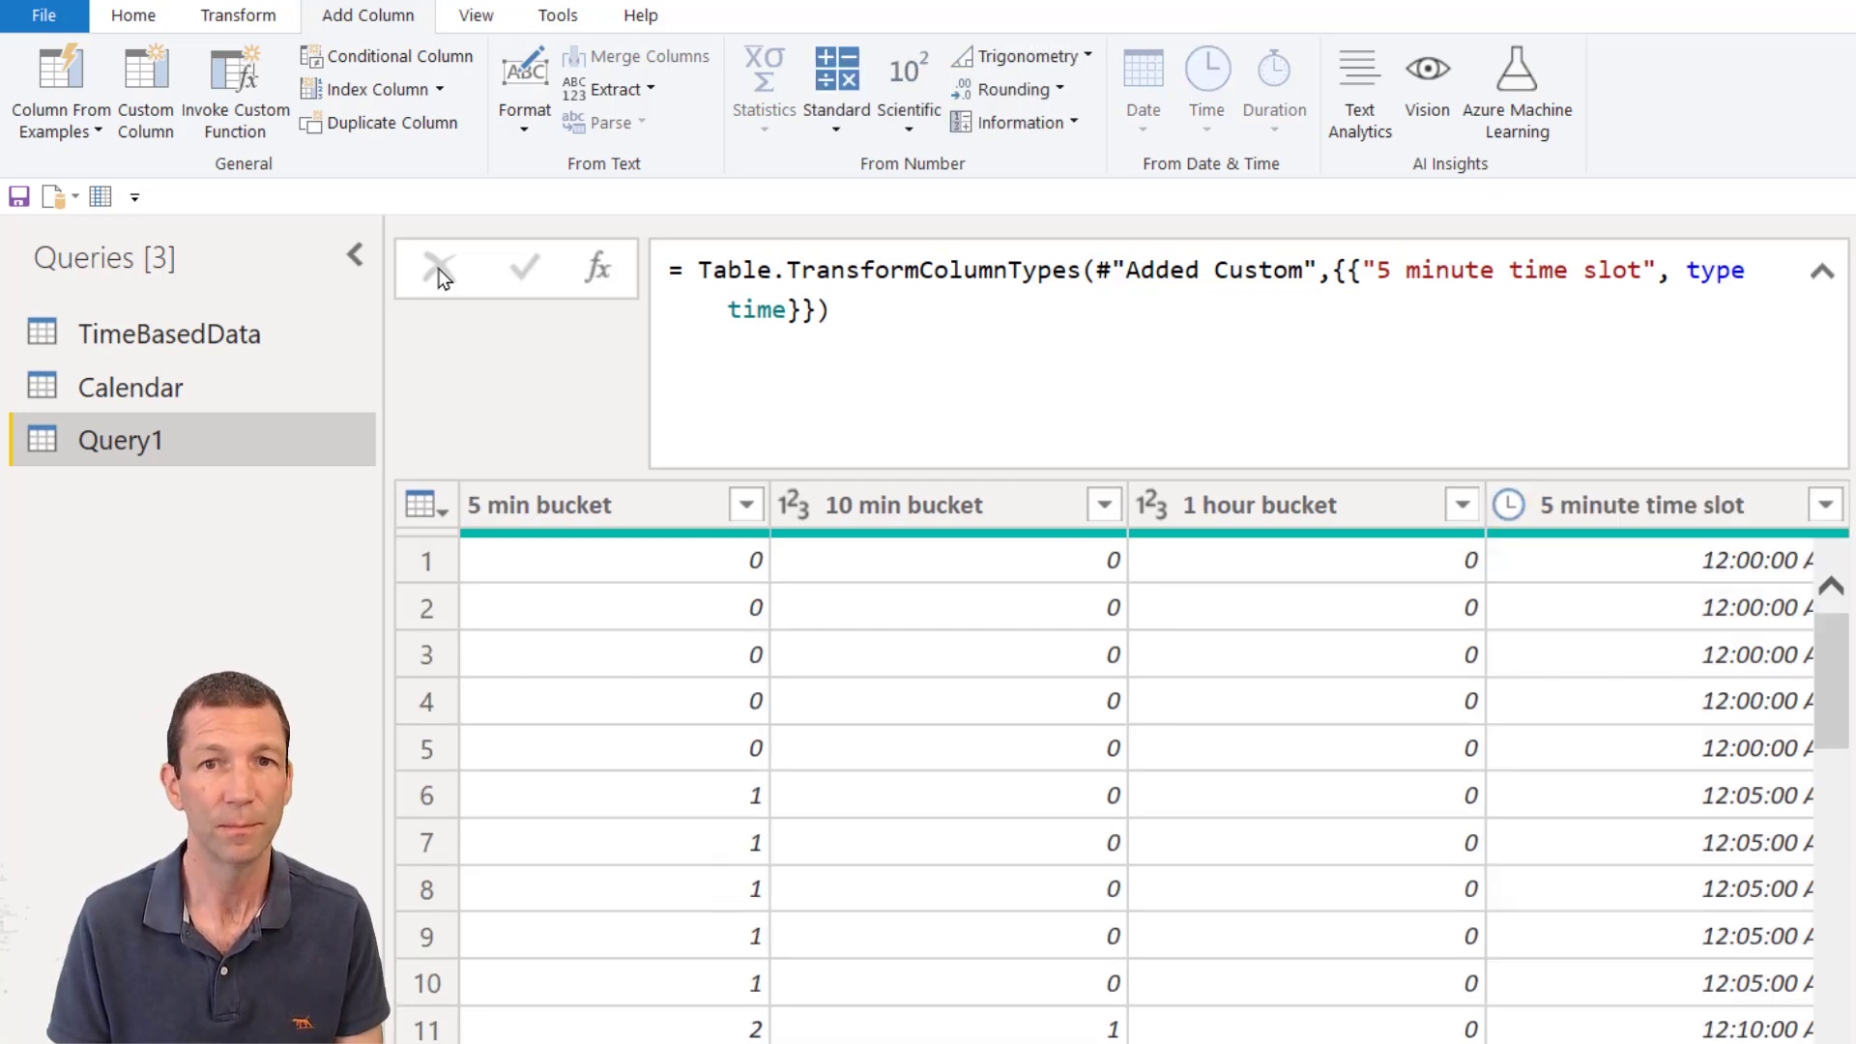
# Step: Add a Time-typed '10 minute time slot' custom column as [10 min bucket] * 10/1440
pyautogui.click(145, 108)
pyautogui.write('10 mint')
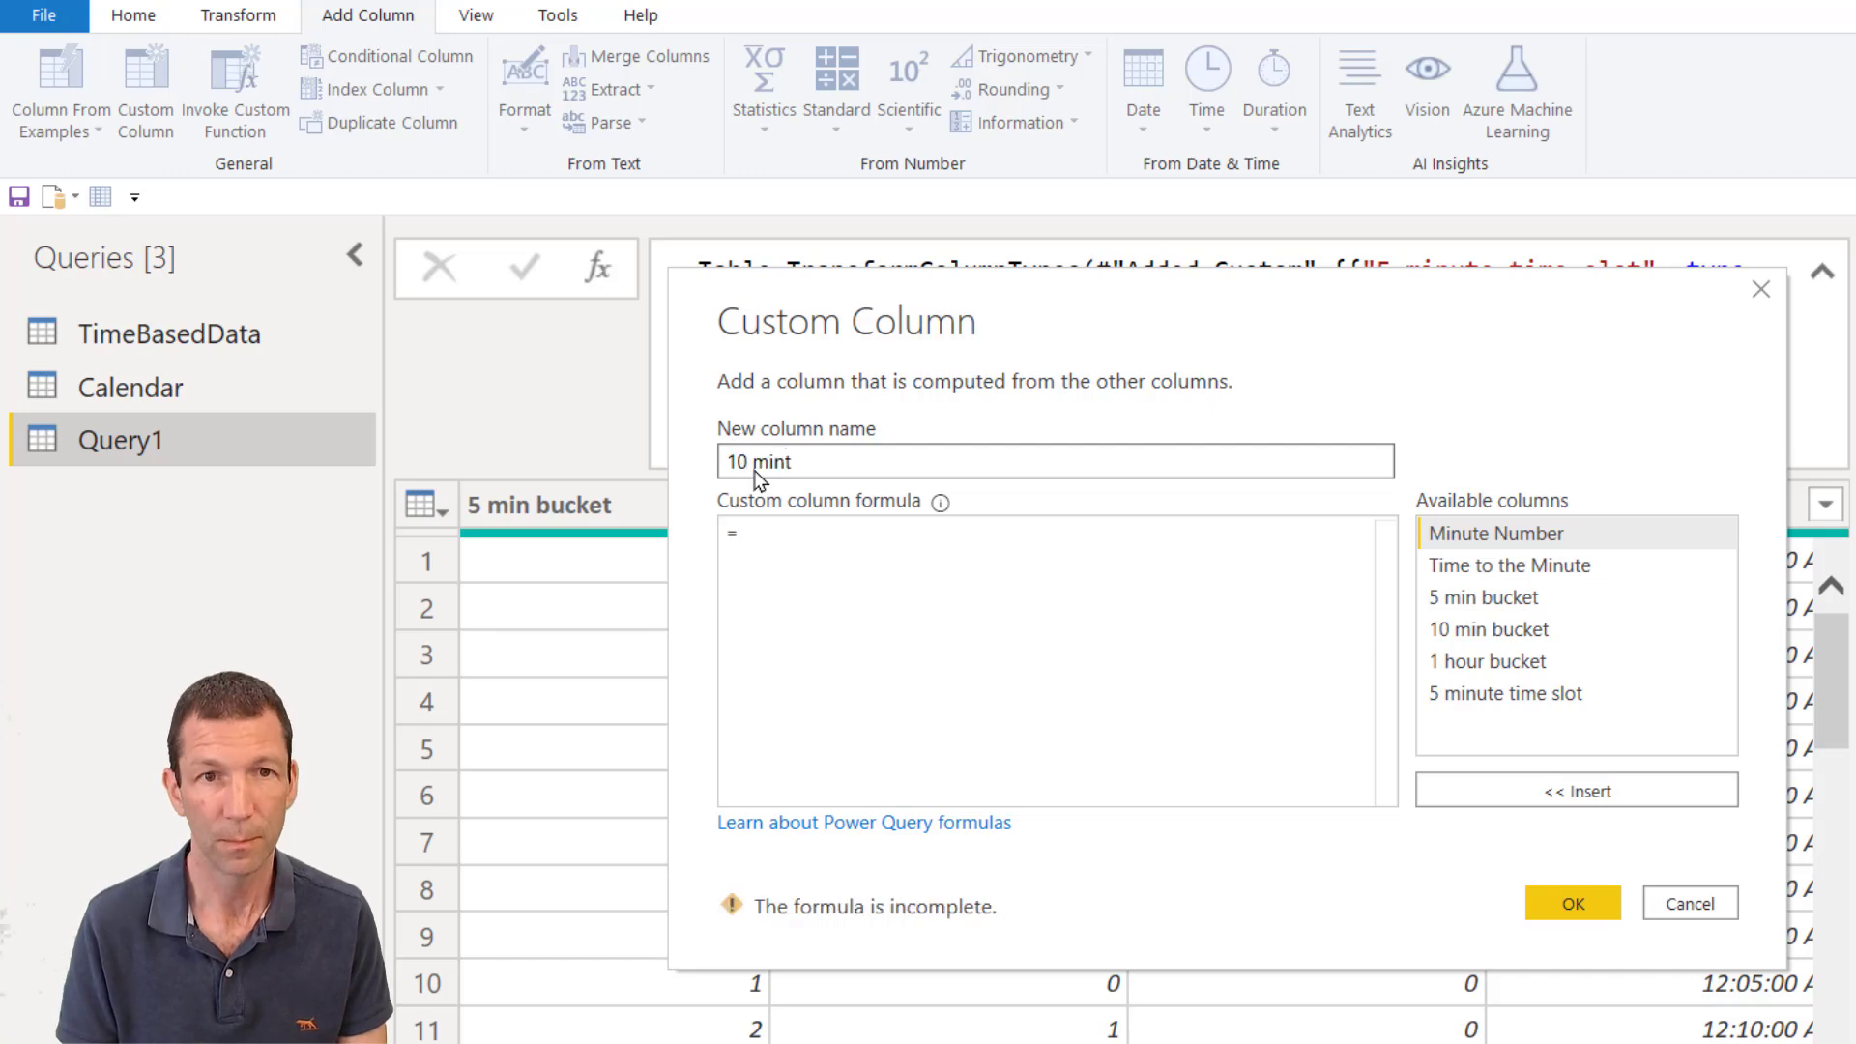
pyautogui.write('ute time slot')
pyautogui.click(961, 538)
pyautogui.doubleClick(1469, 631)
pyautogui.write('*')
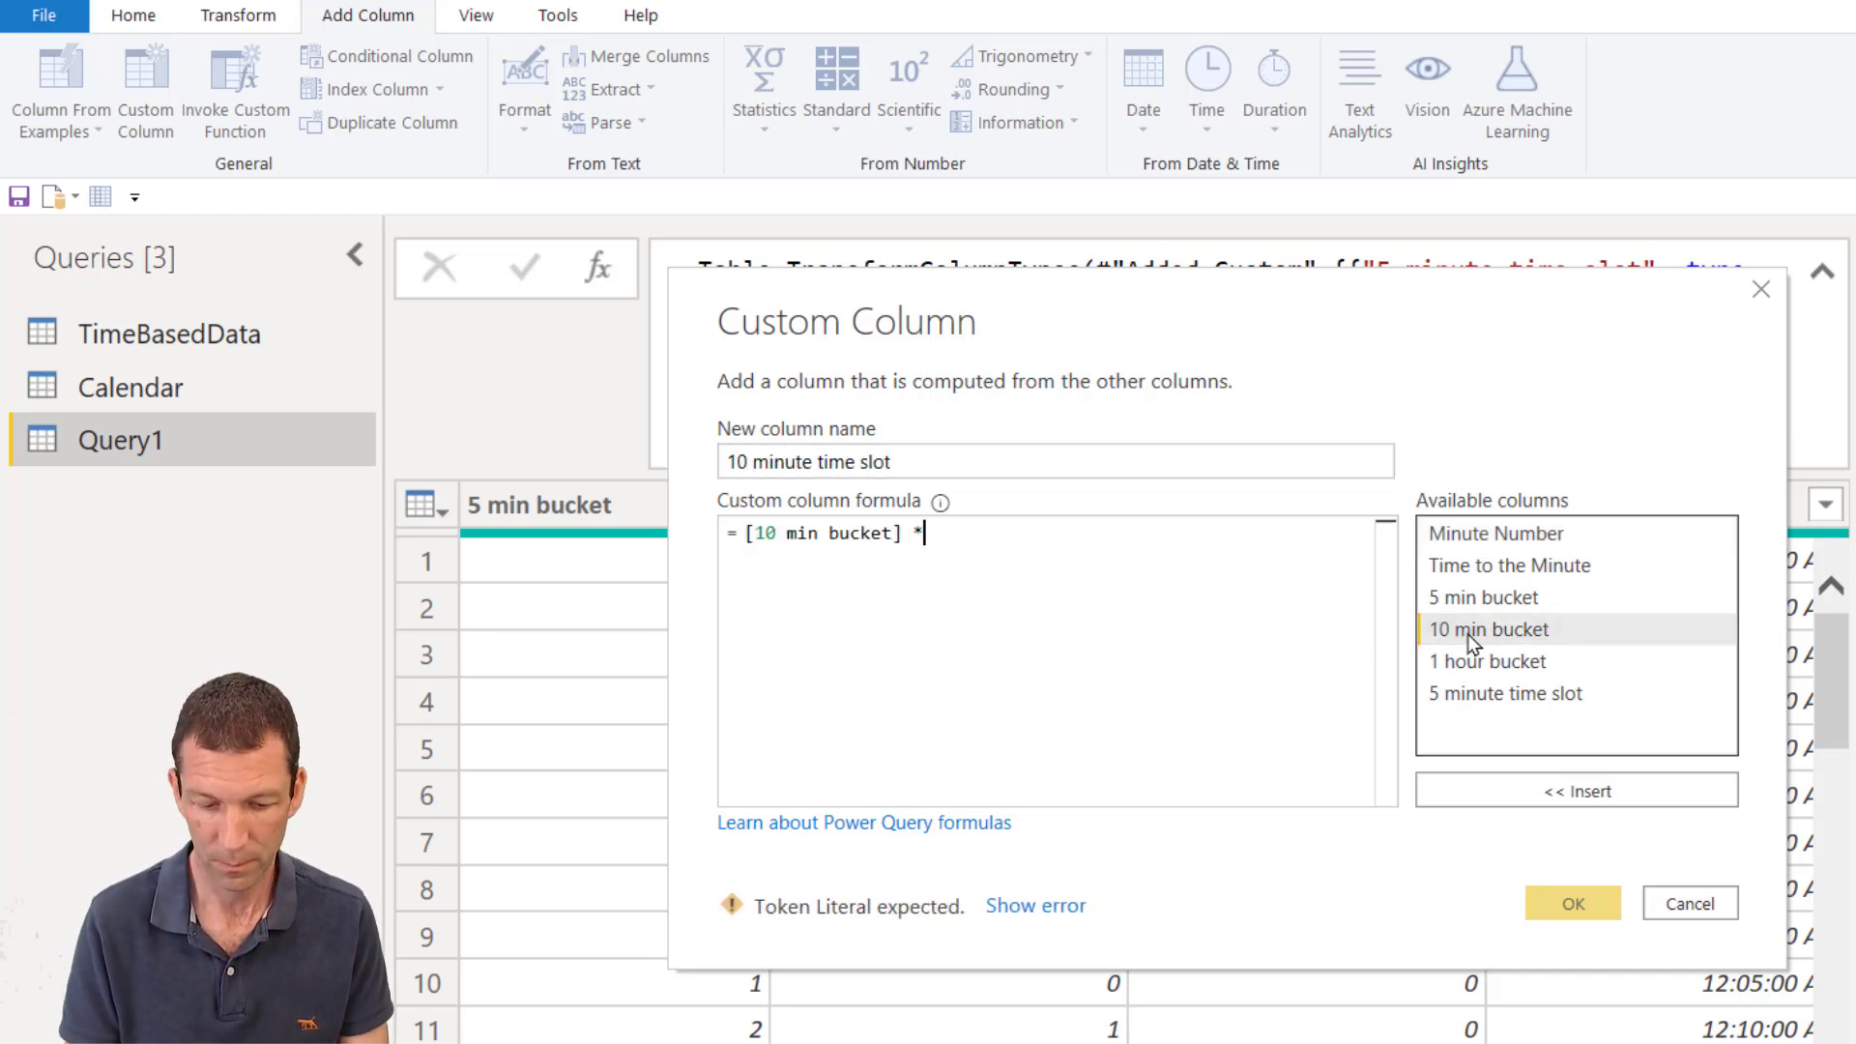
pyautogui.write(' 10/1440')
pyautogui.click(1573, 903)
pyautogui.click(1458, 504)
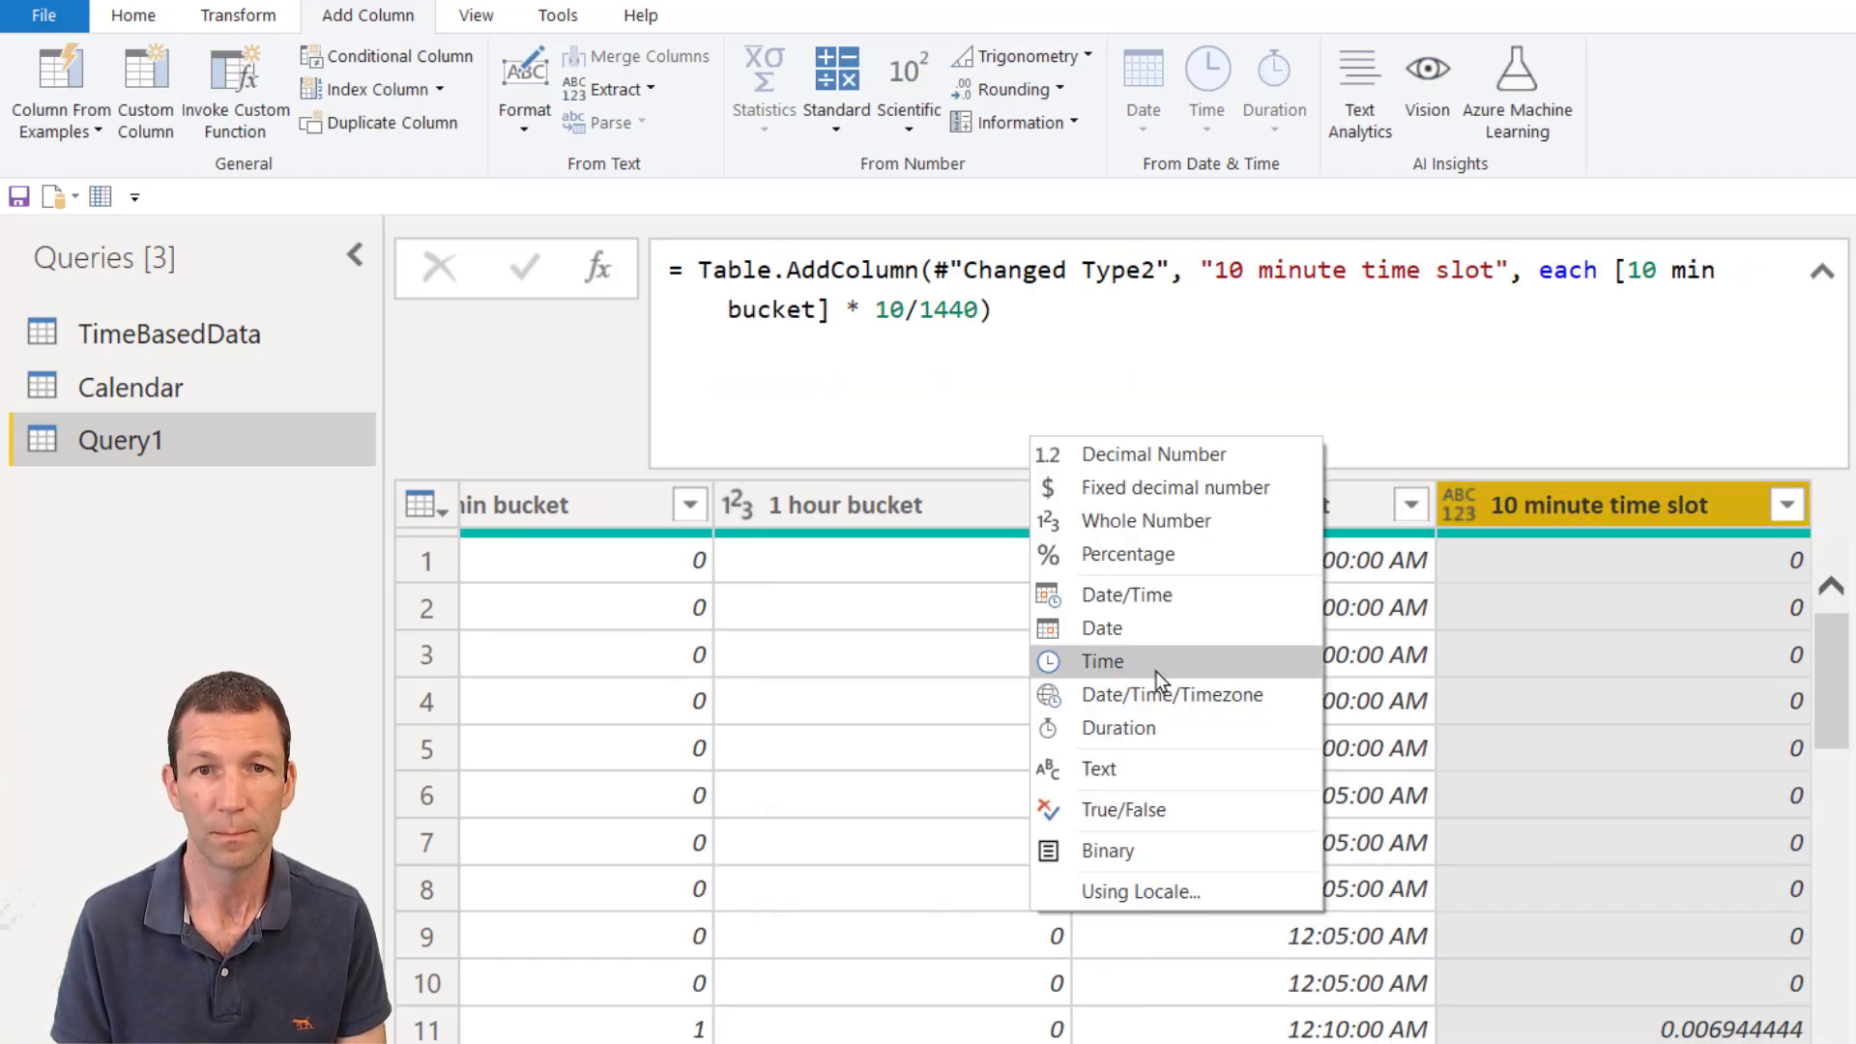
pyautogui.click(1155, 656)
# Step: Add a Time-typed '1 hour time slot' custom column as [1 hour bucket] * 60/1440
pyautogui.click(146, 89)
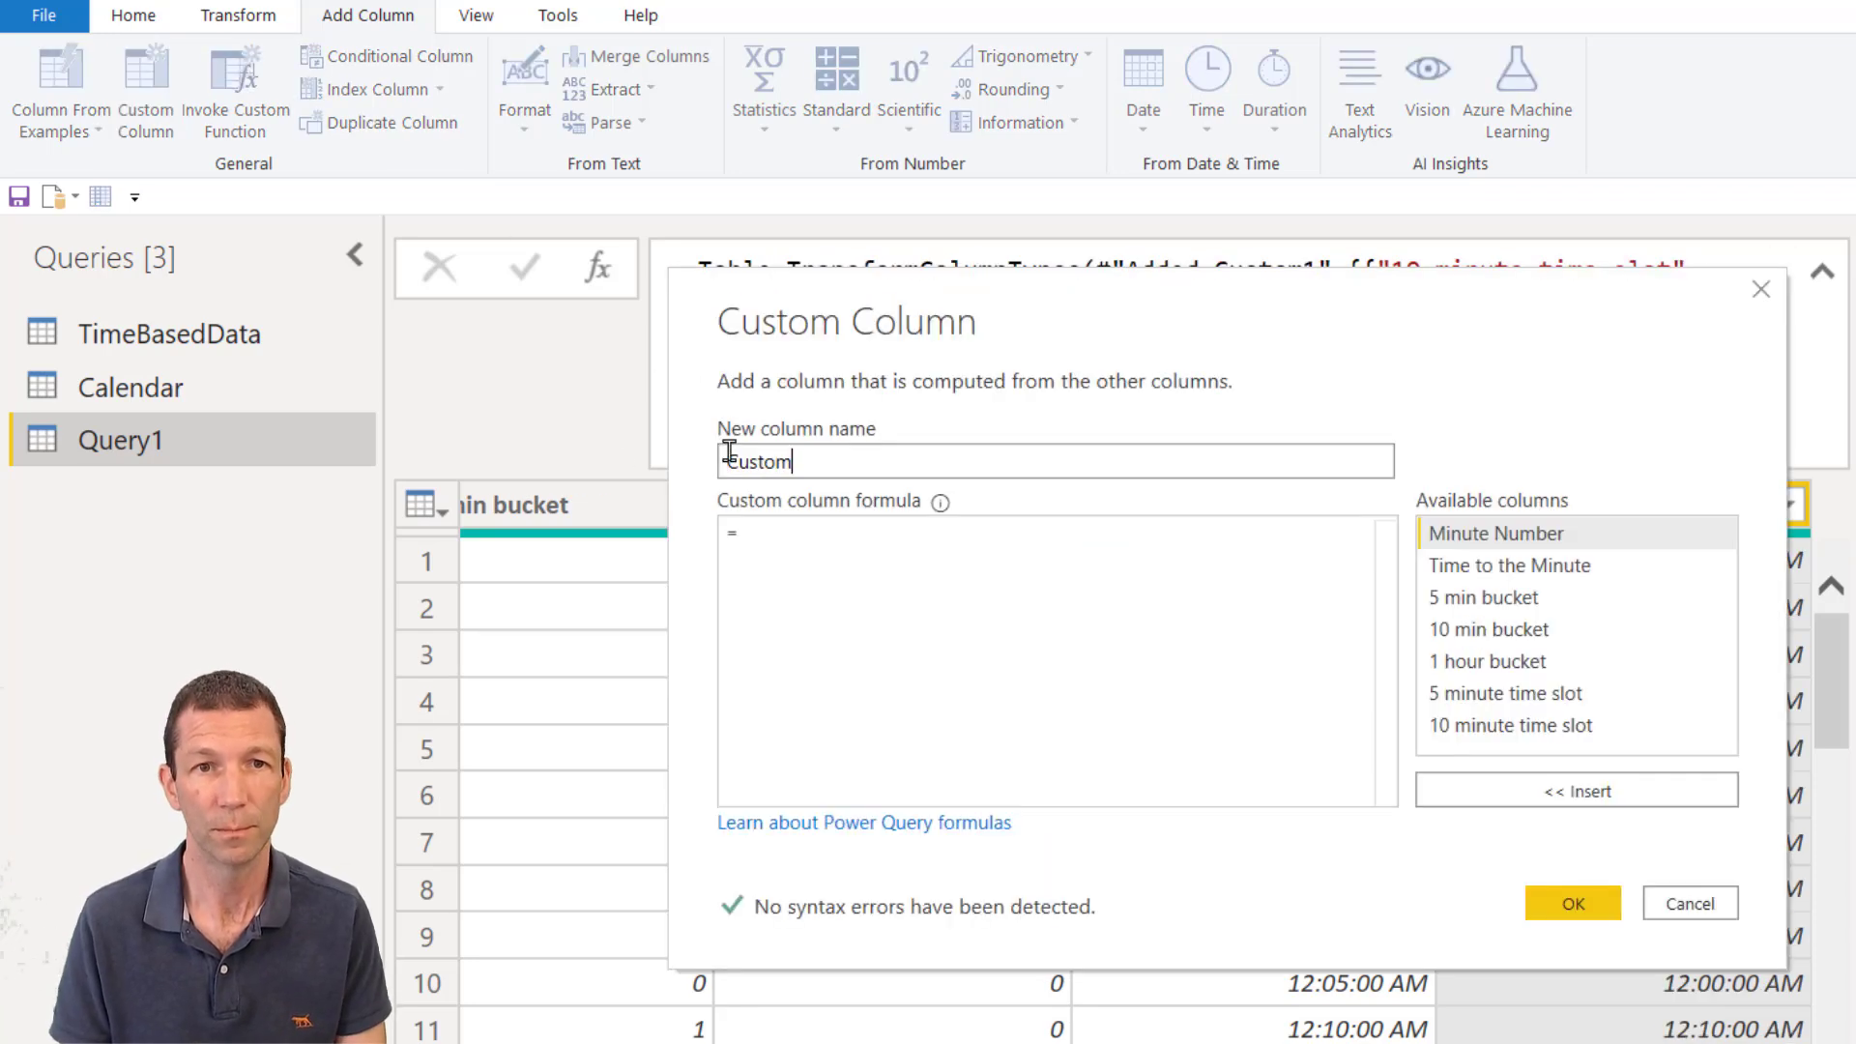
pyautogui.write('1 hour time slo')
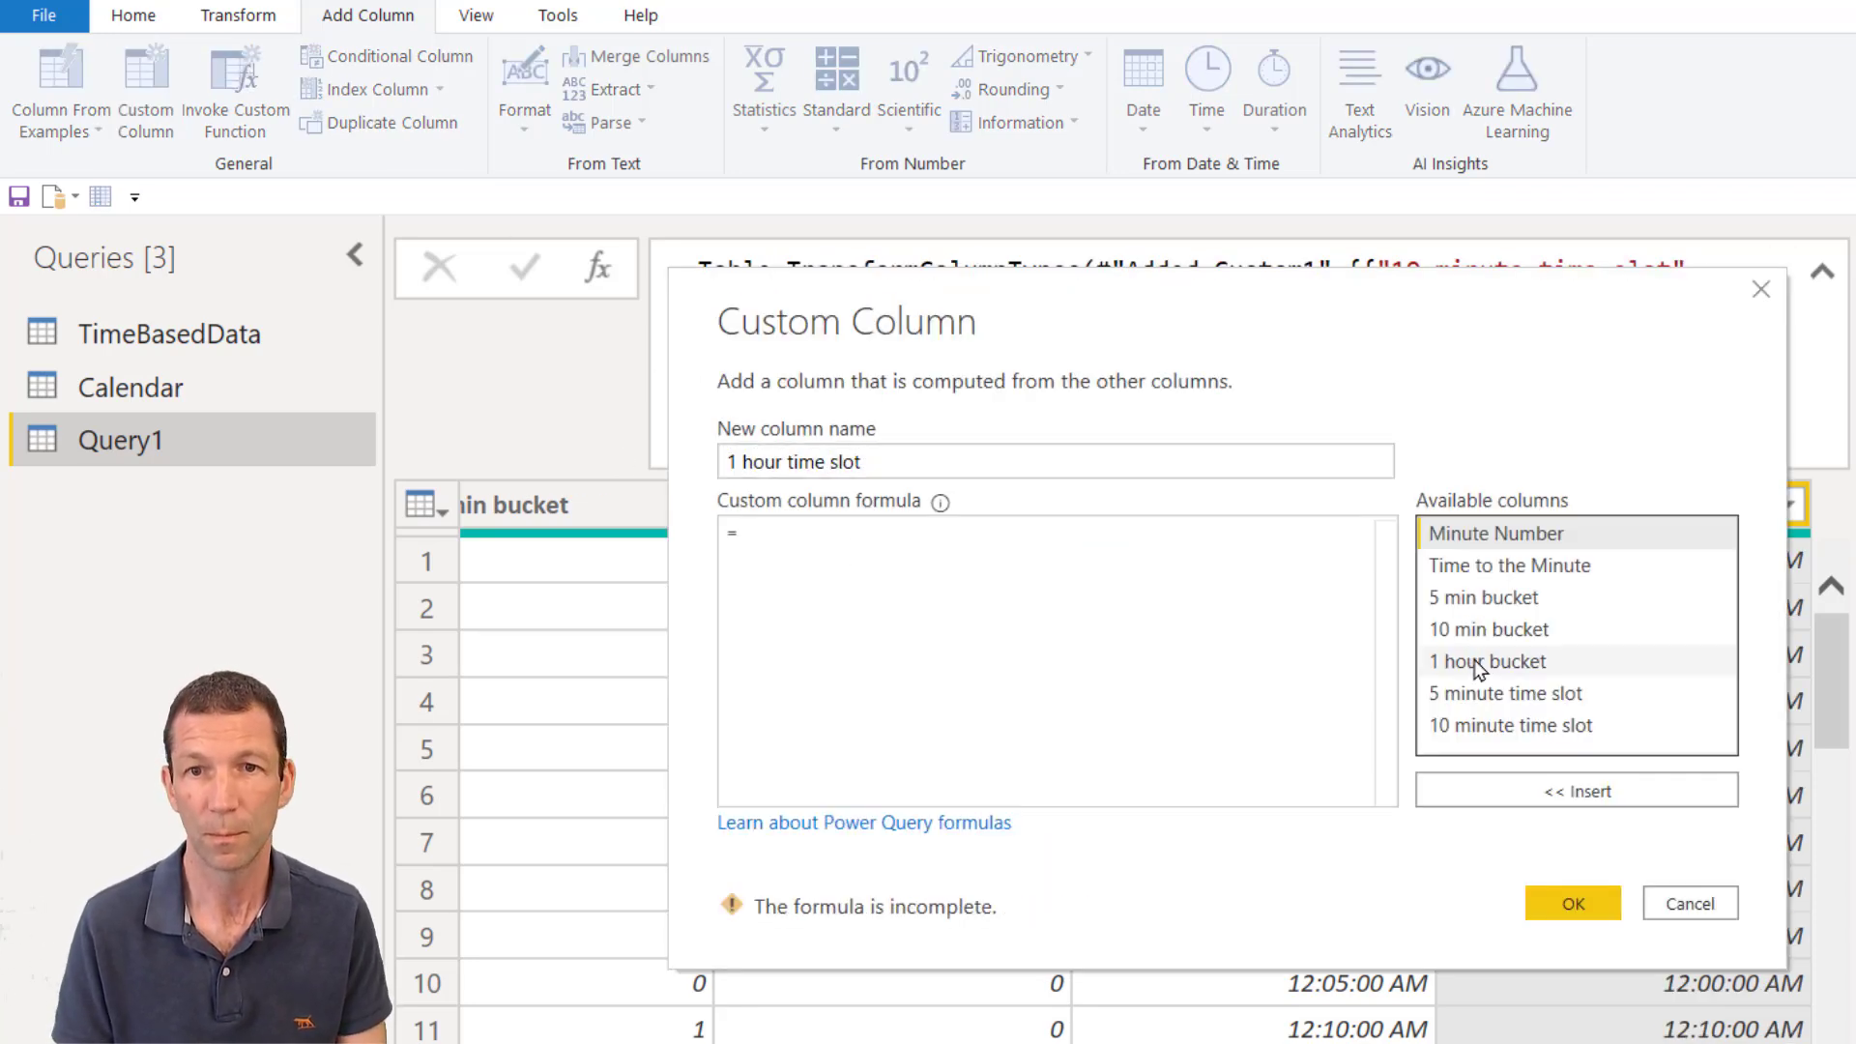
pyautogui.doubleClick(1475, 660)
pyautogui.write('* 60/1440')
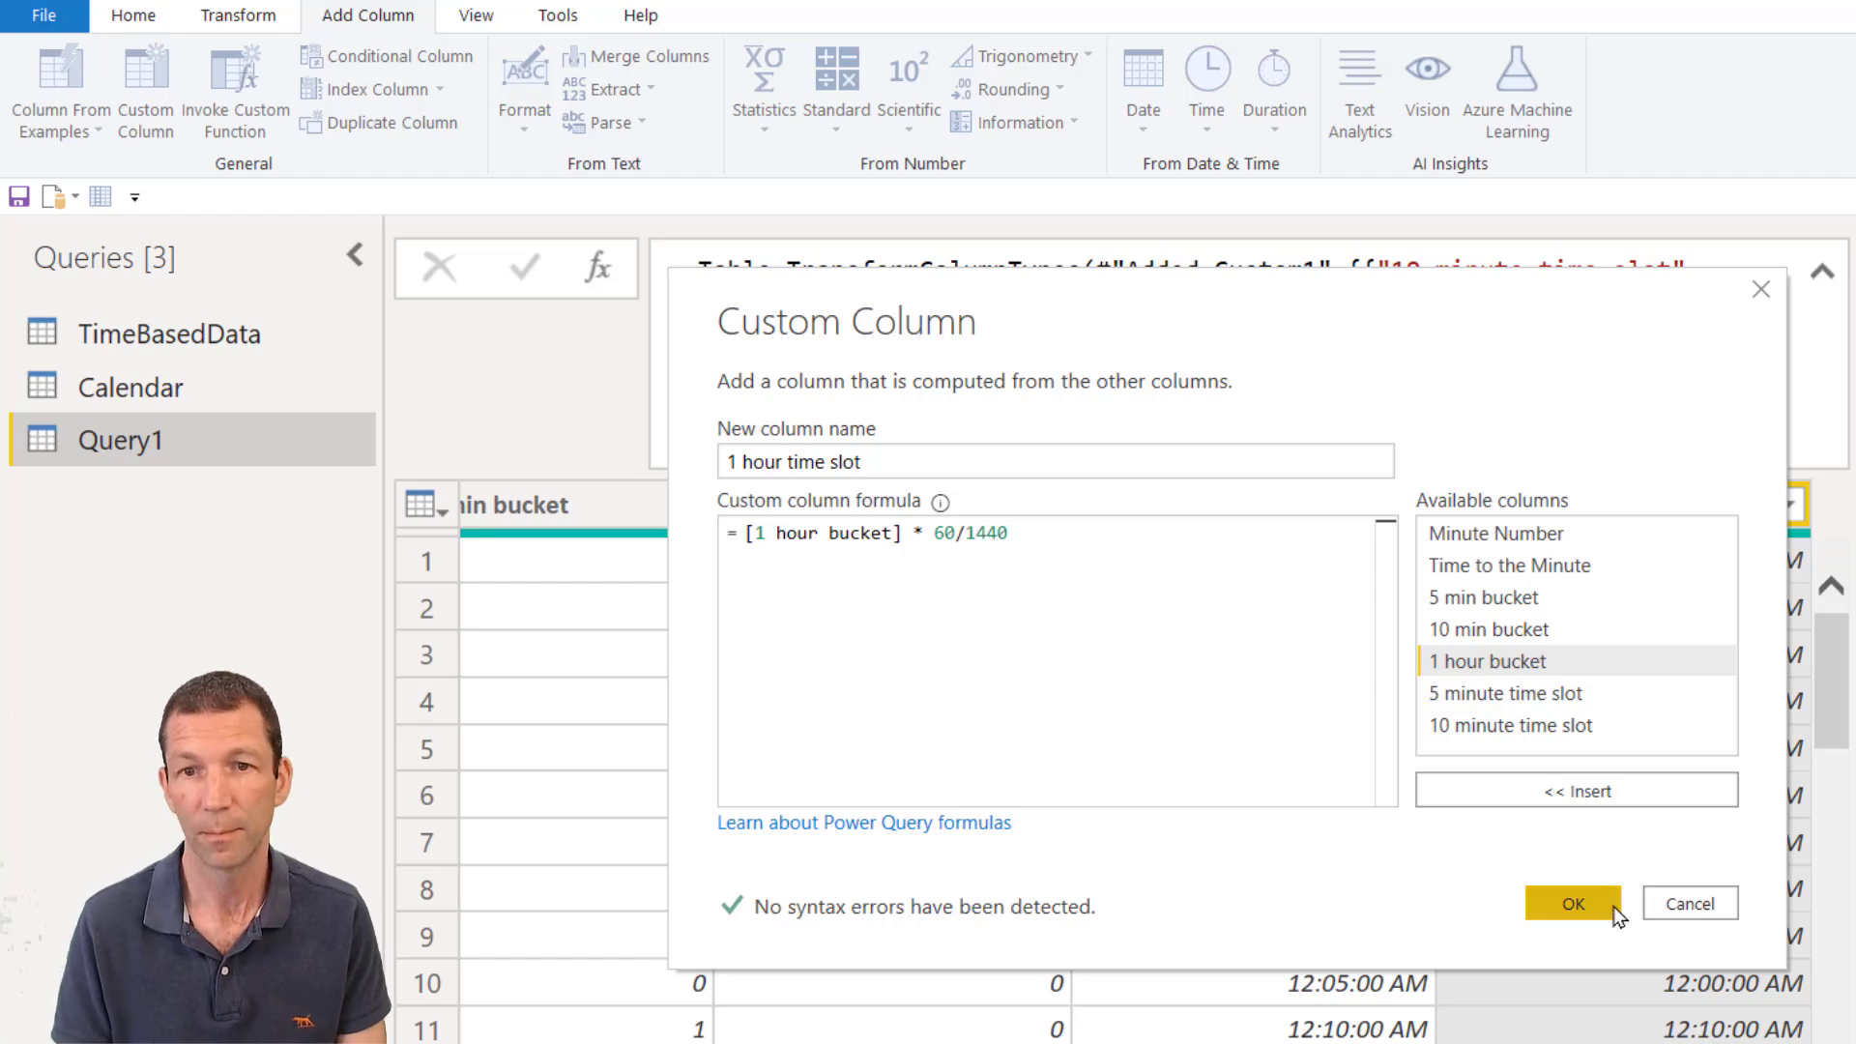
pyautogui.click(1573, 902)
pyautogui.click(1478, 503)
pyautogui.click(1175, 662)
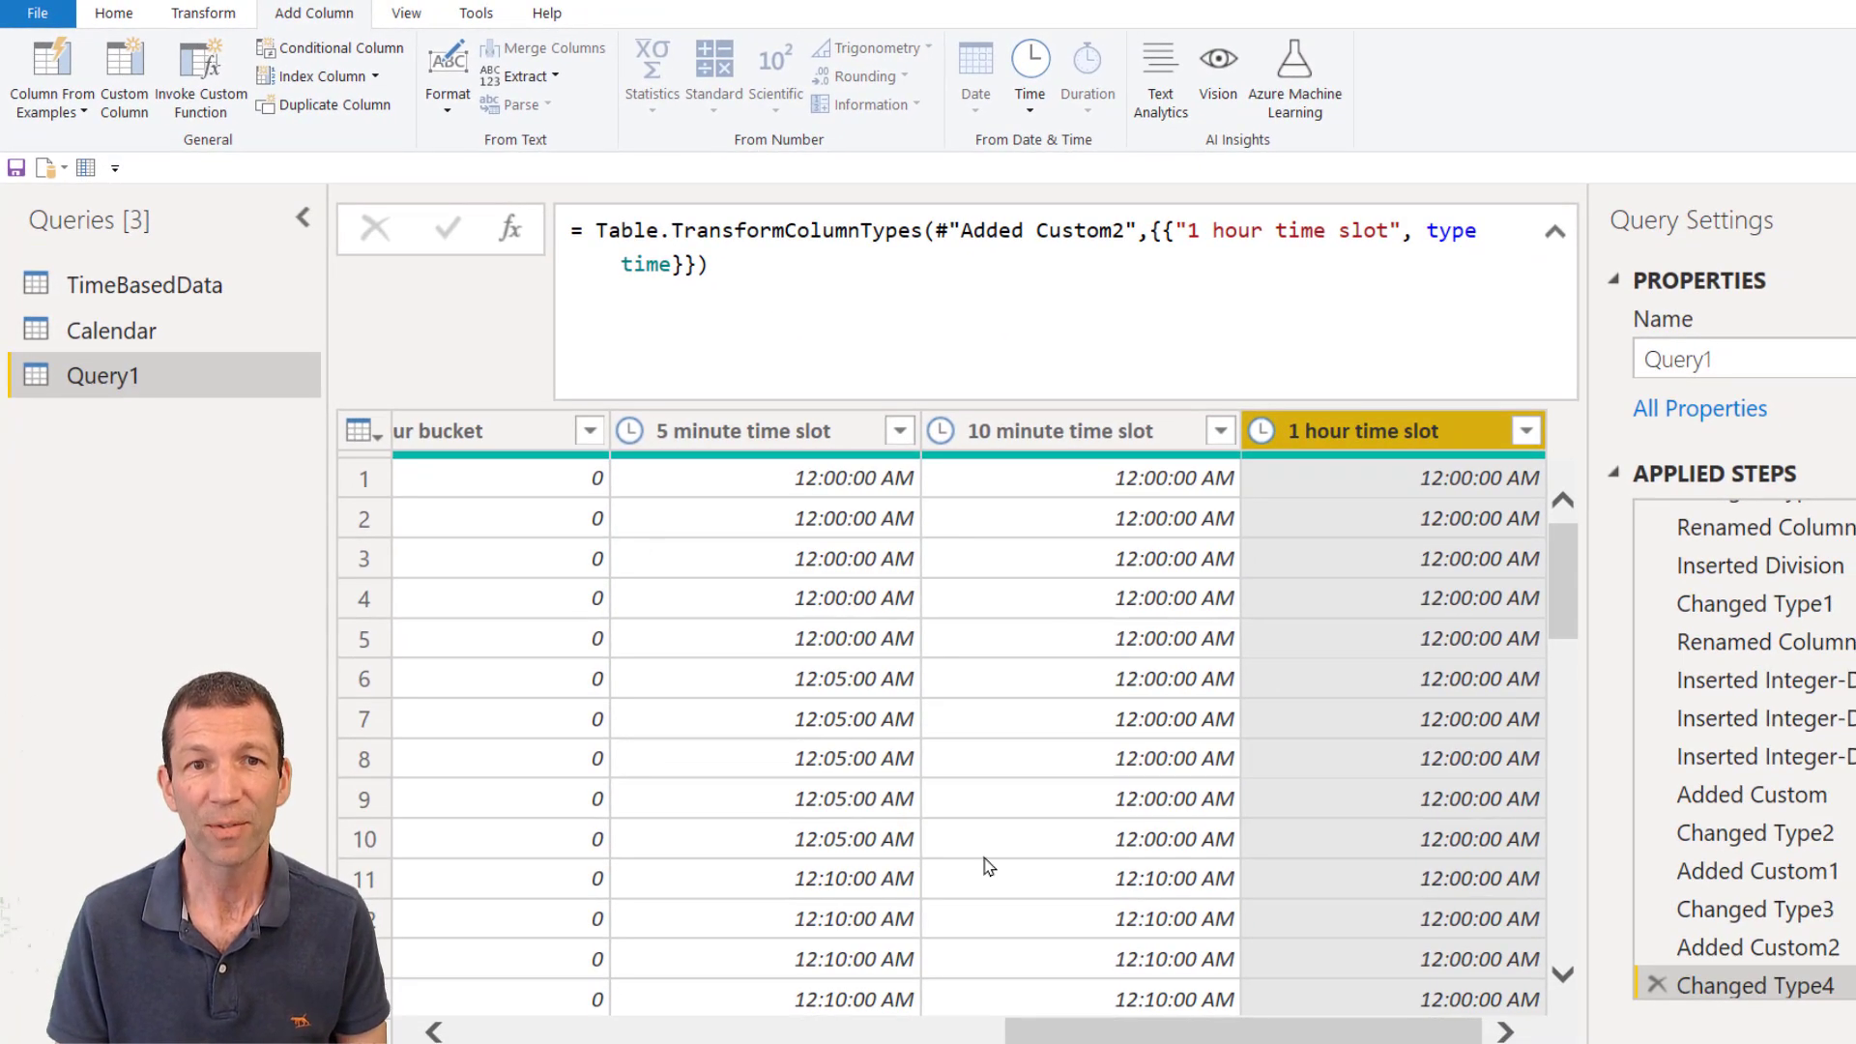
pyautogui.moveTo(1299, 1036); pyautogui.dragTo(650, 1010)
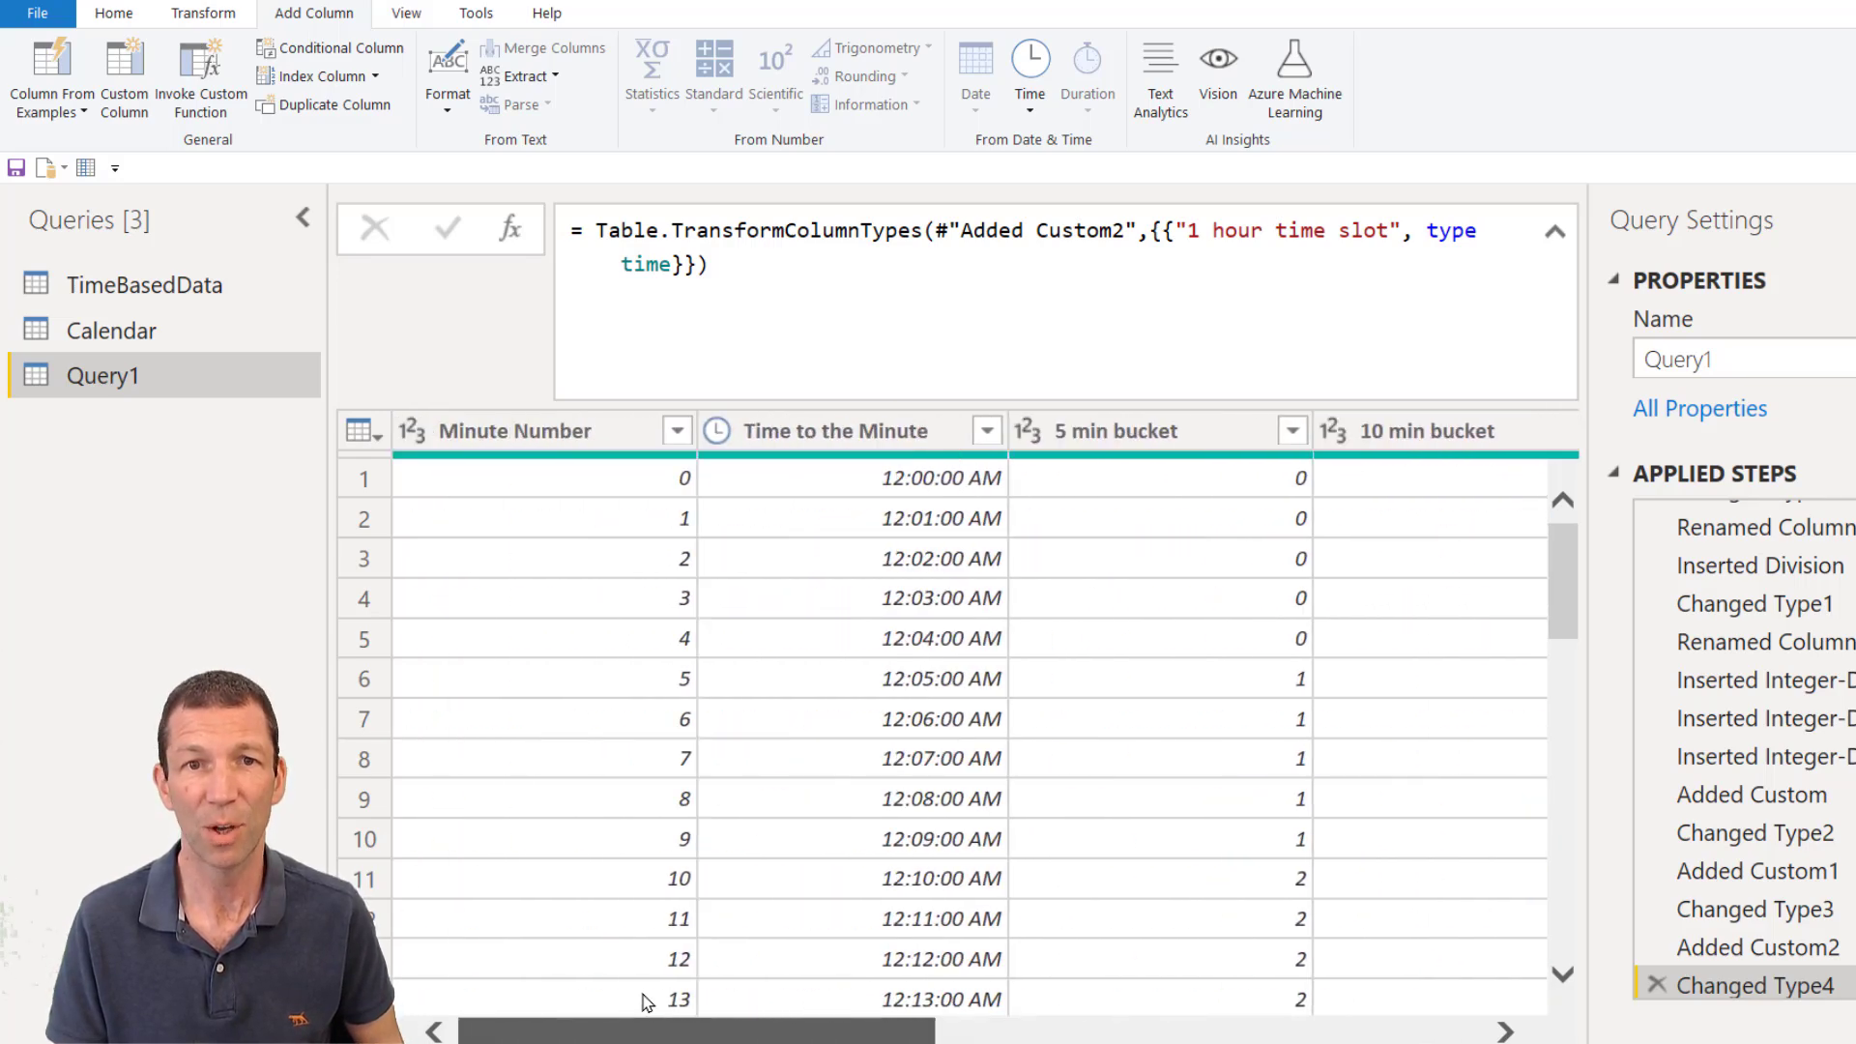
# Step: Rename Query1 to TimeTable and apply the query changes to the report
pyautogui.click(1795, 362)
pyautogui.write('TimeTable')
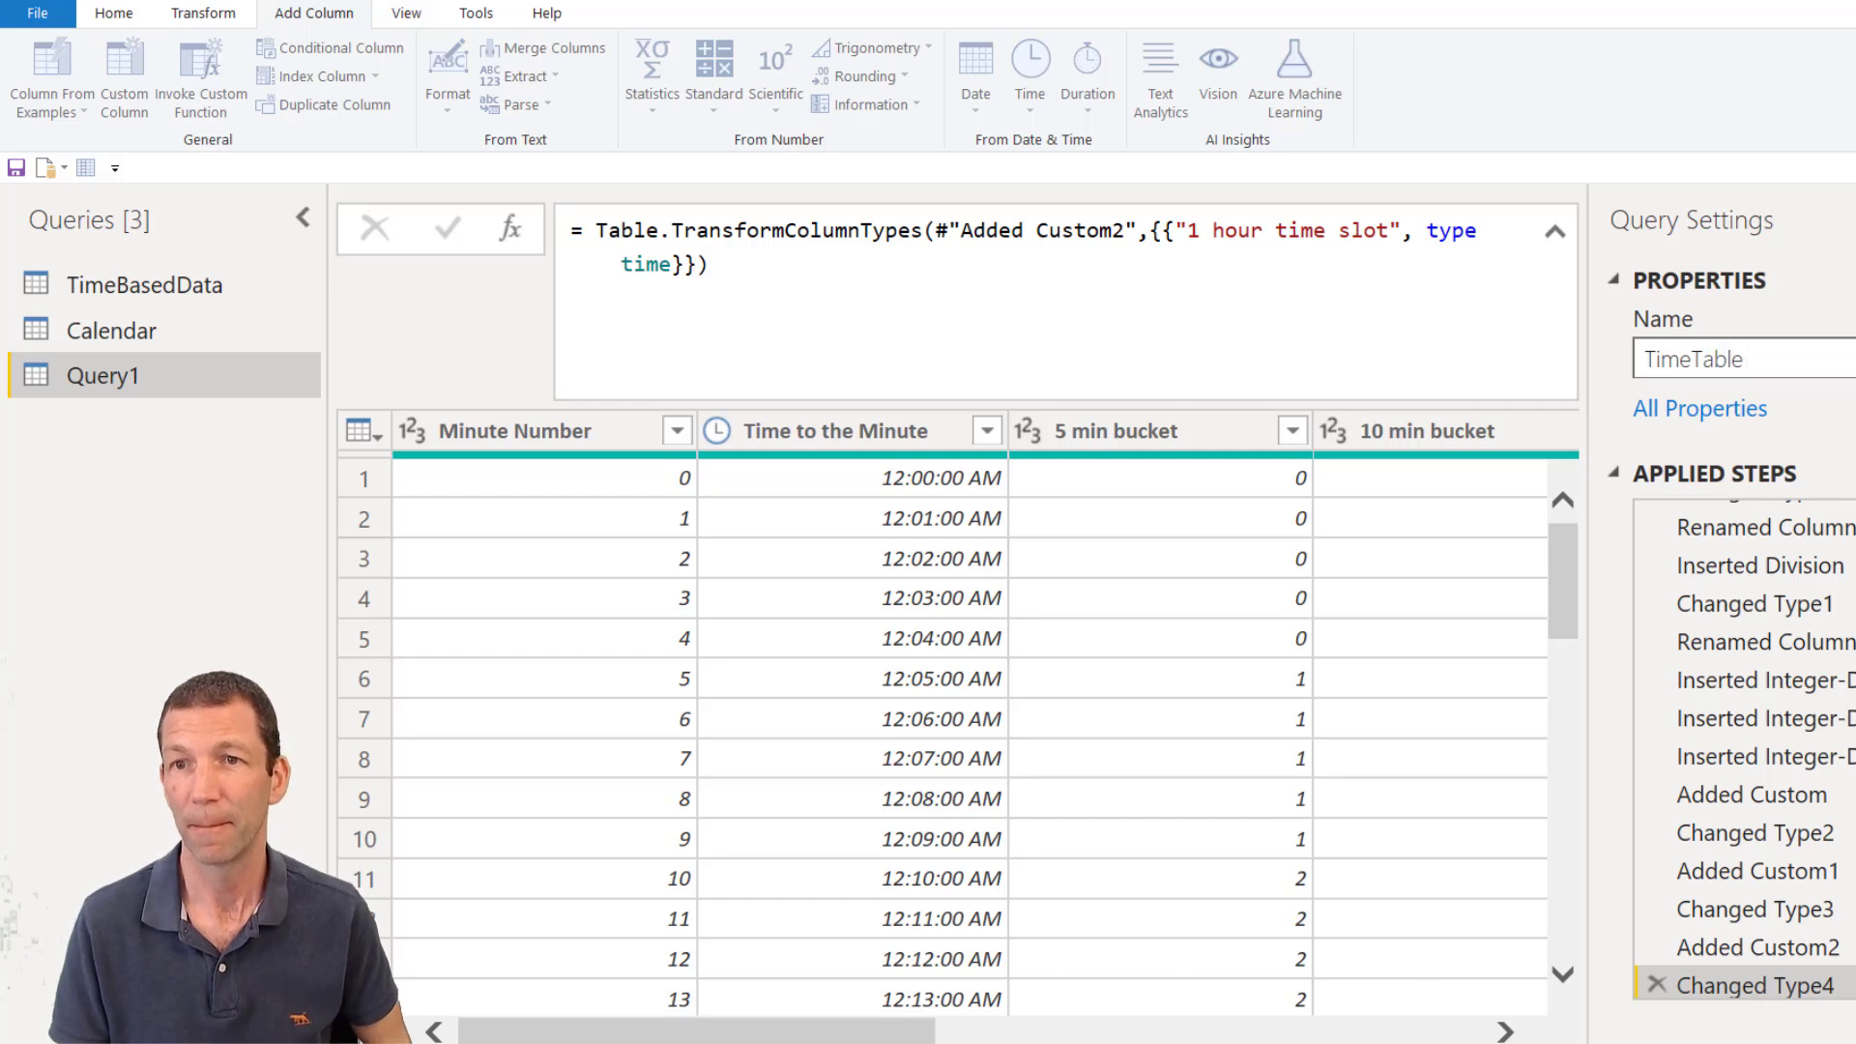
pyautogui.press('Return')
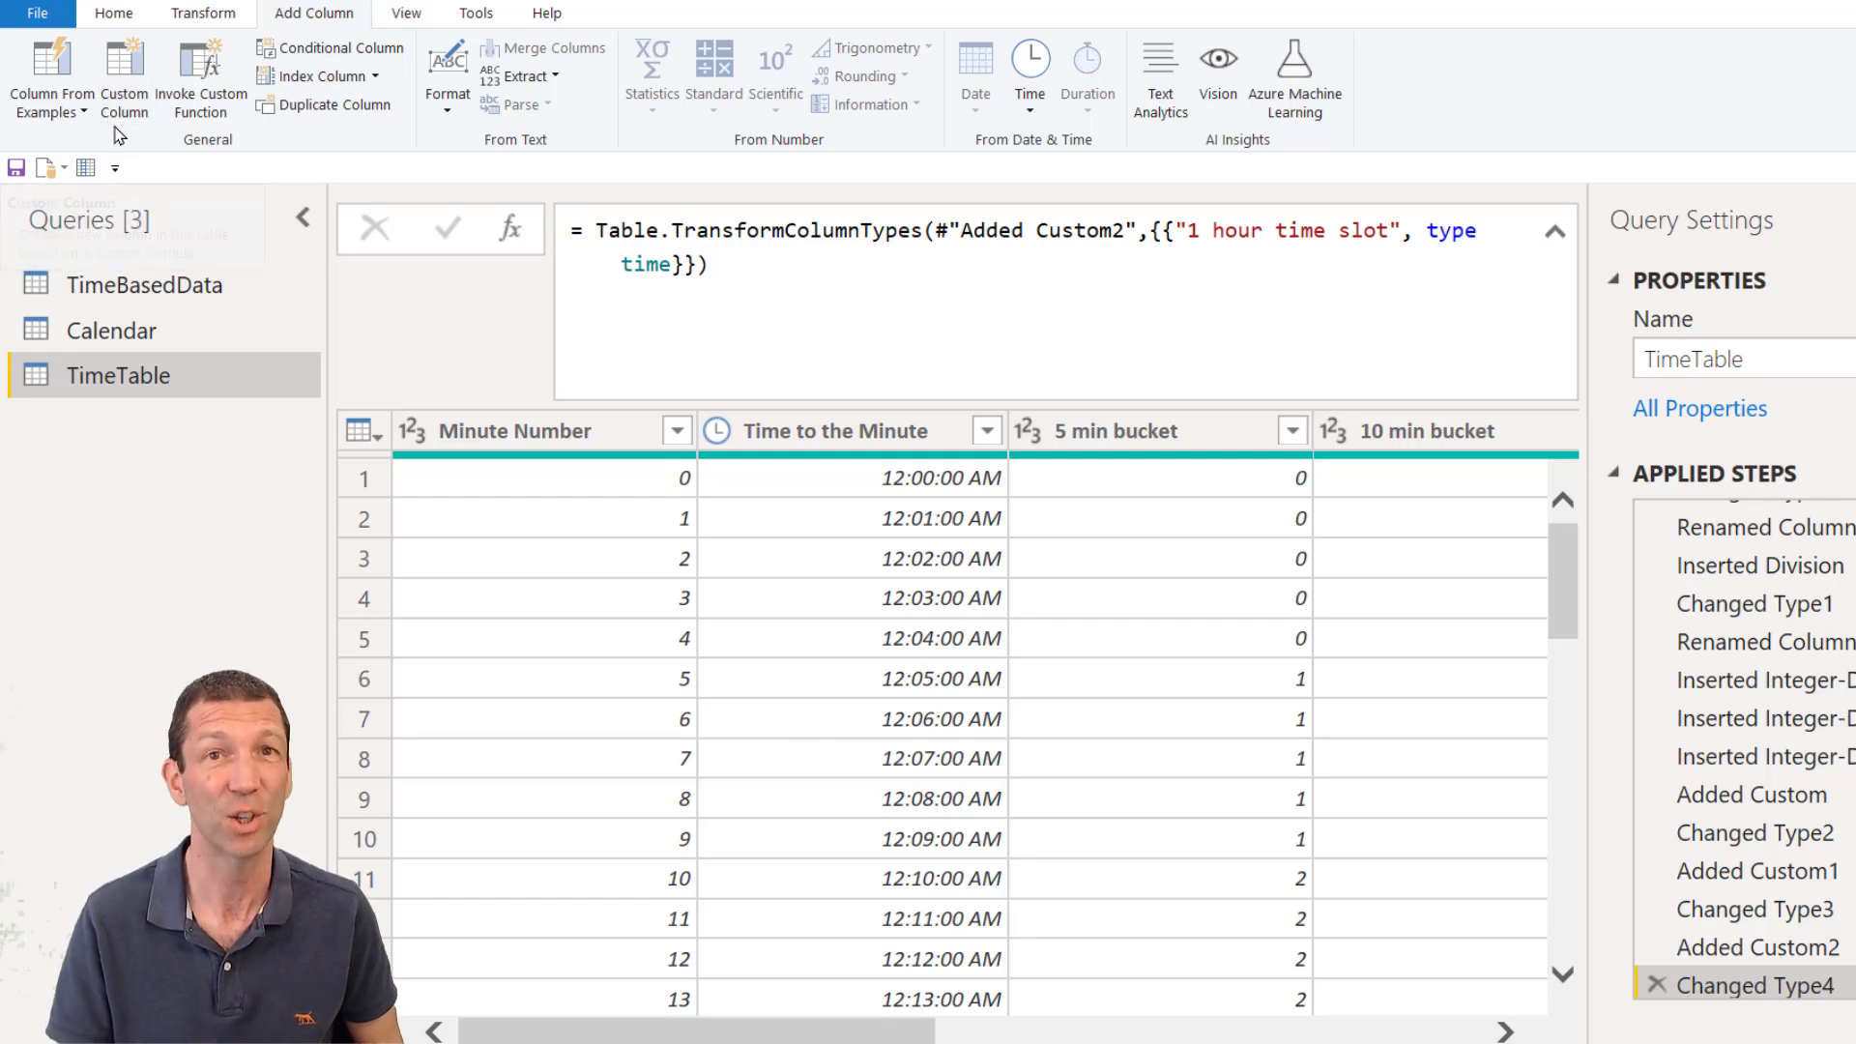
pyautogui.click(114, 14)
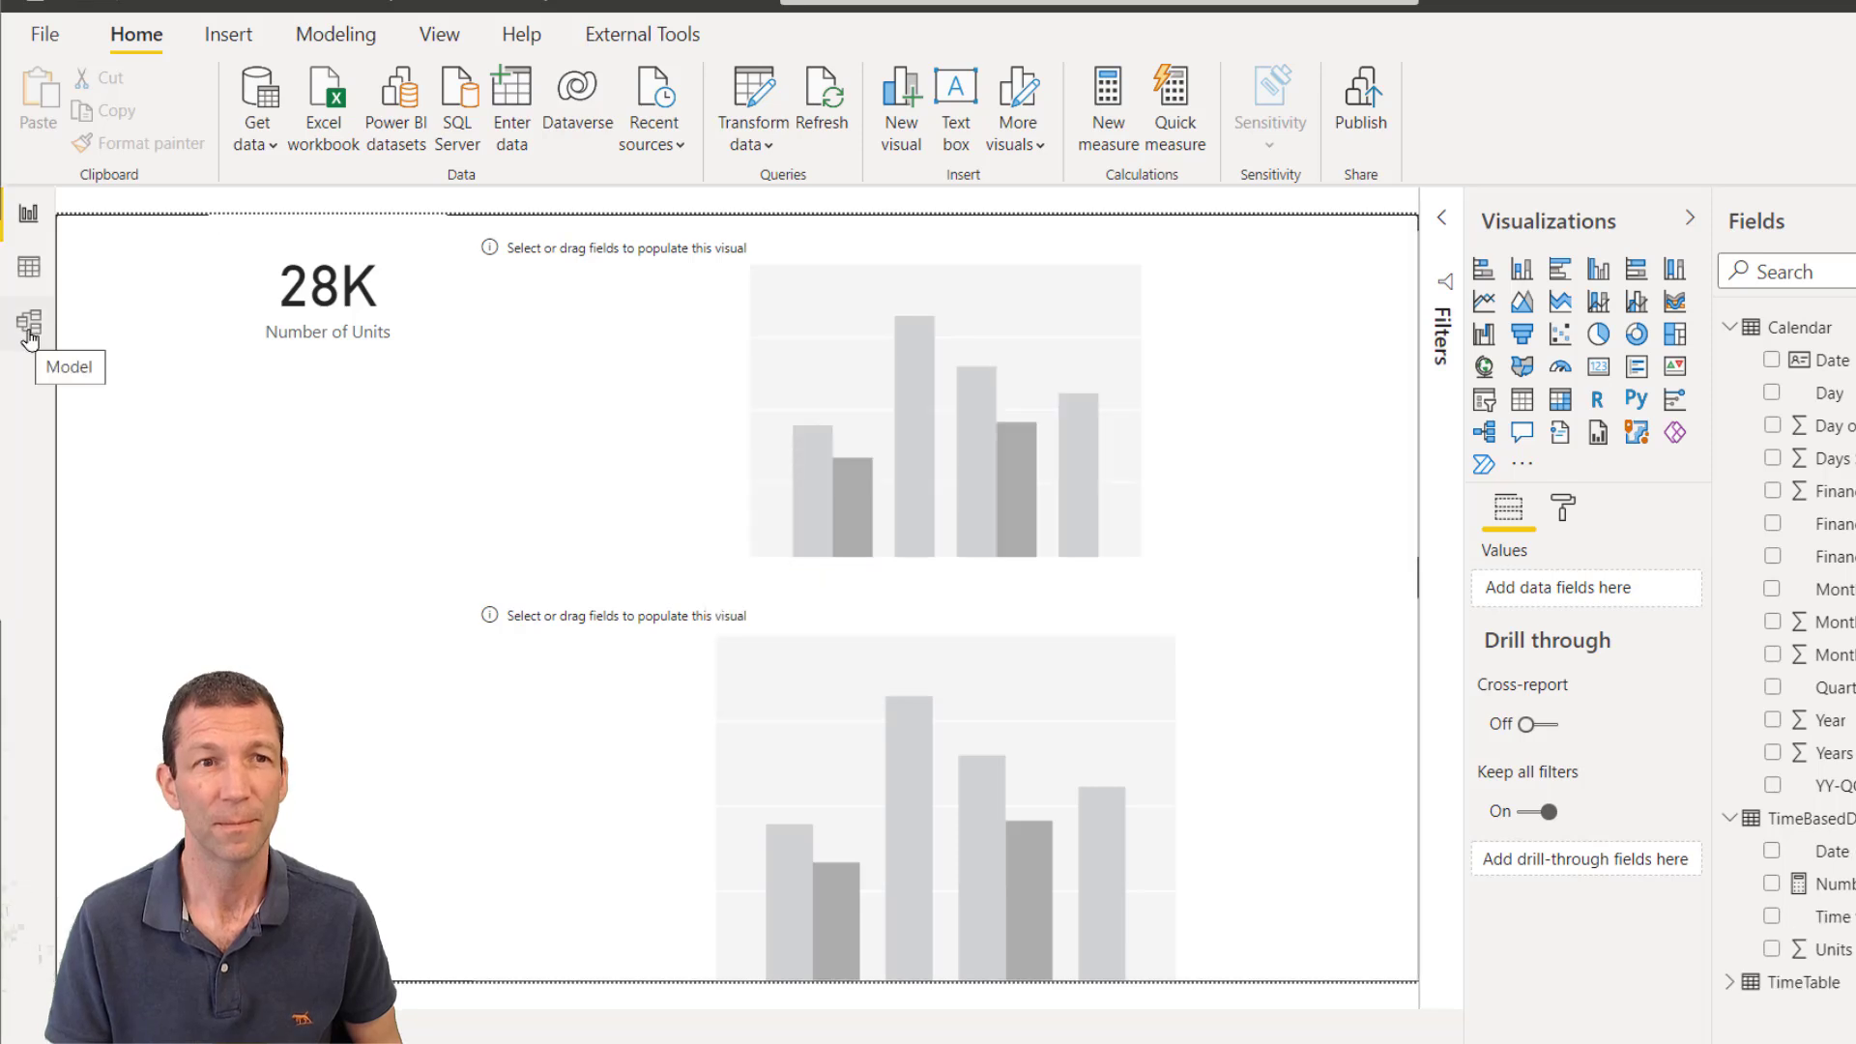
# Step: In Model view, link TimeBasedData's Time to the Minute to TimeTable's Time to the Minute
pyautogui.click(29, 334)
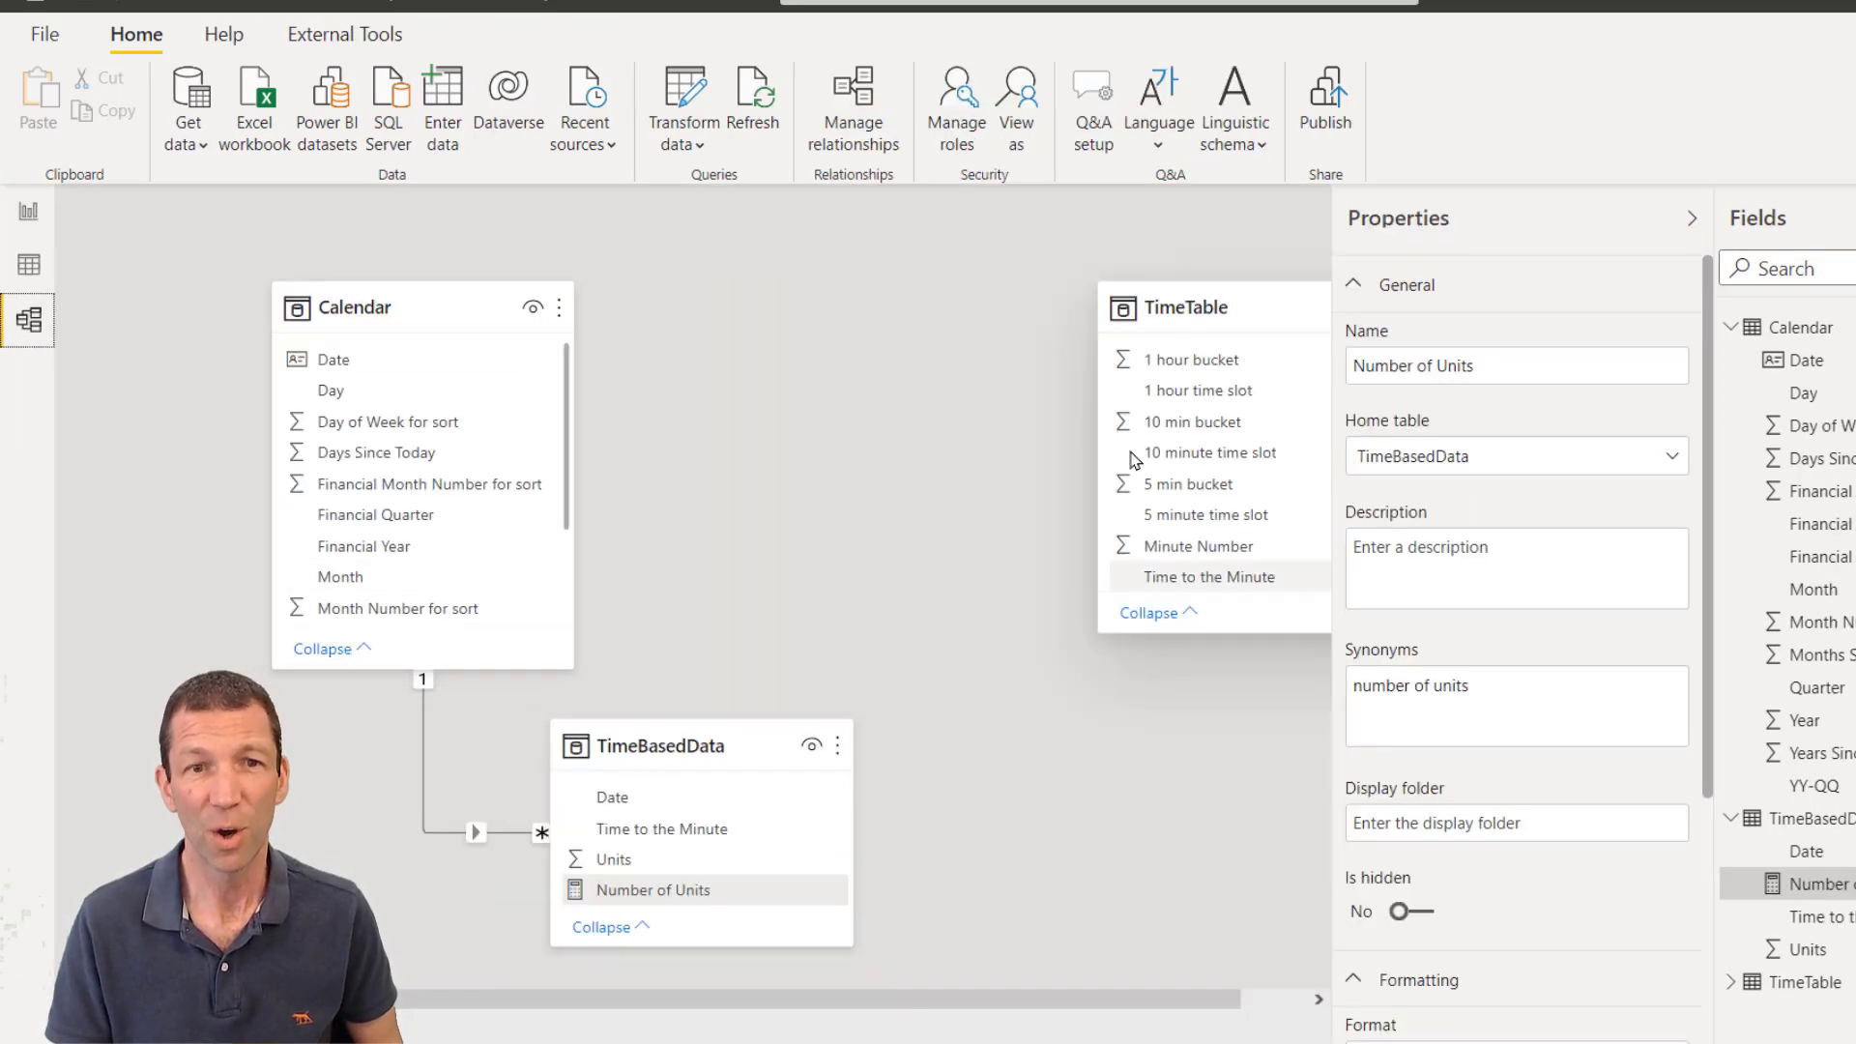
pyautogui.moveTo(1205, 305); pyautogui.dragTo(848, 304)
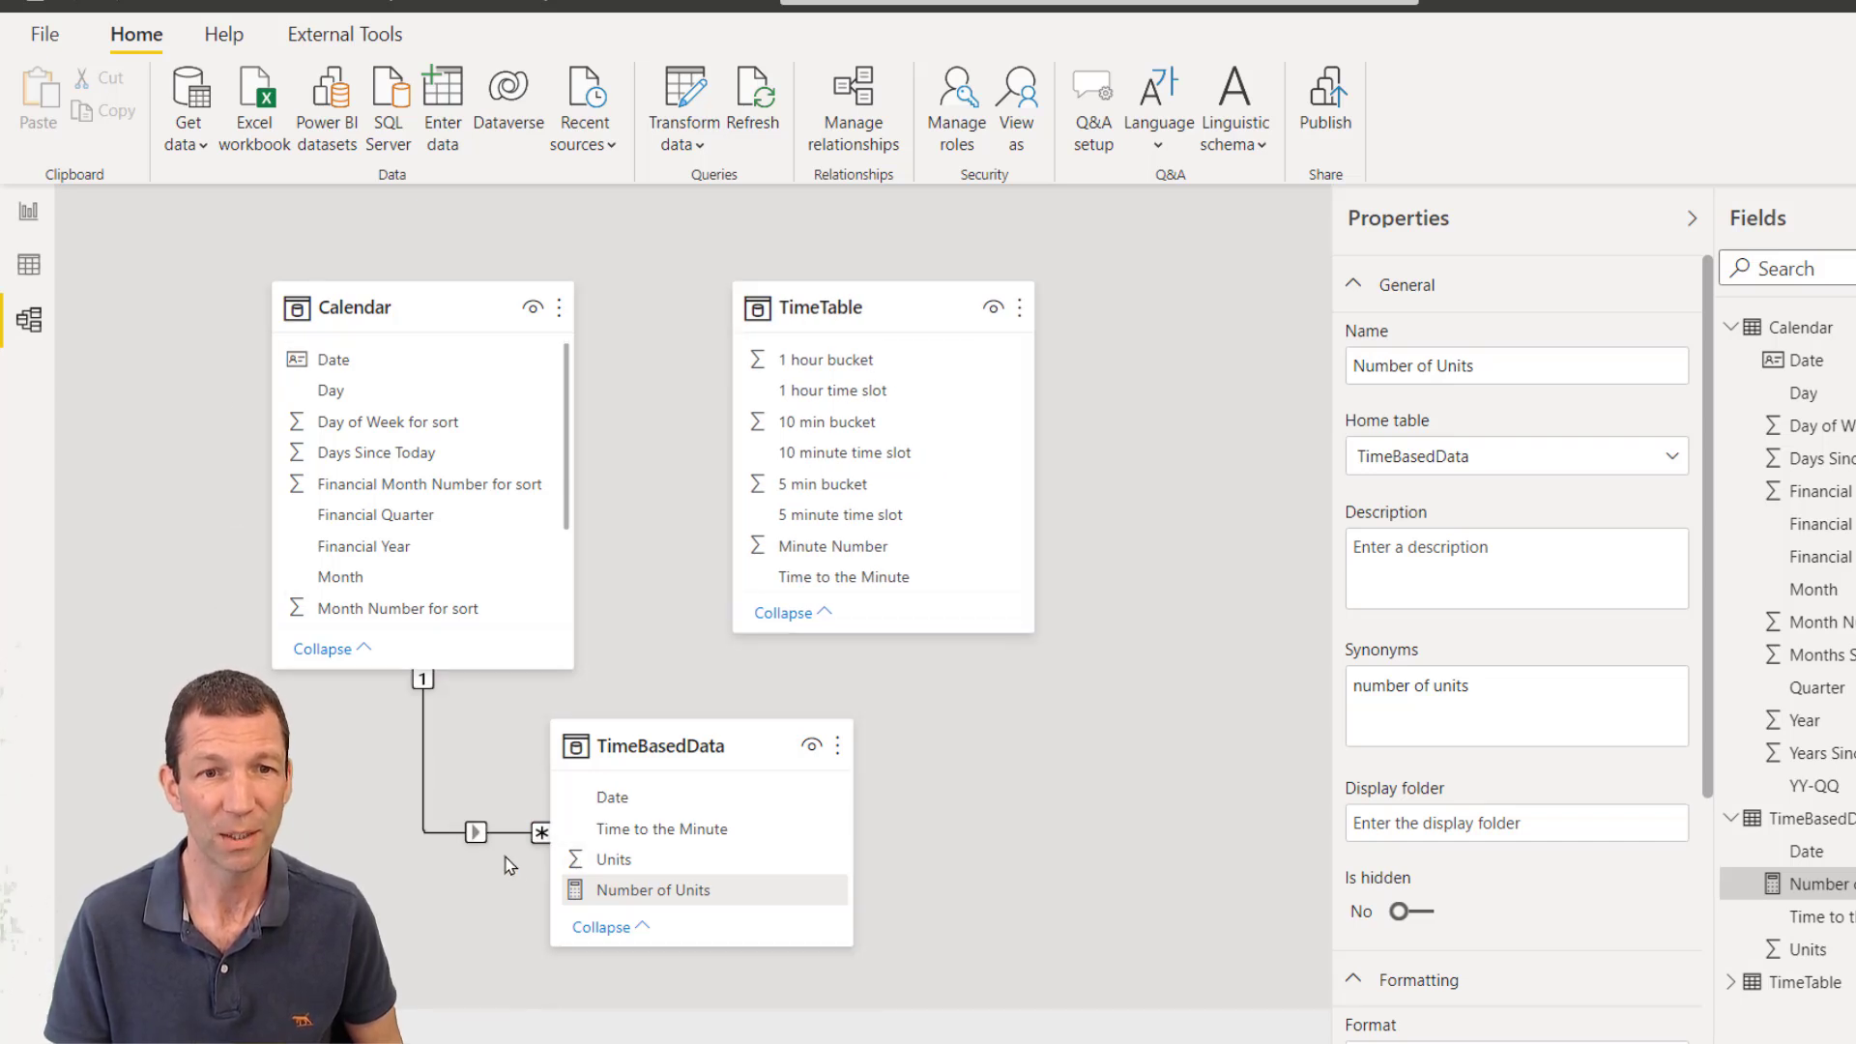
pyautogui.click(664, 839)
pyautogui.moveTo(664, 839); pyautogui.dragTo(905, 576)
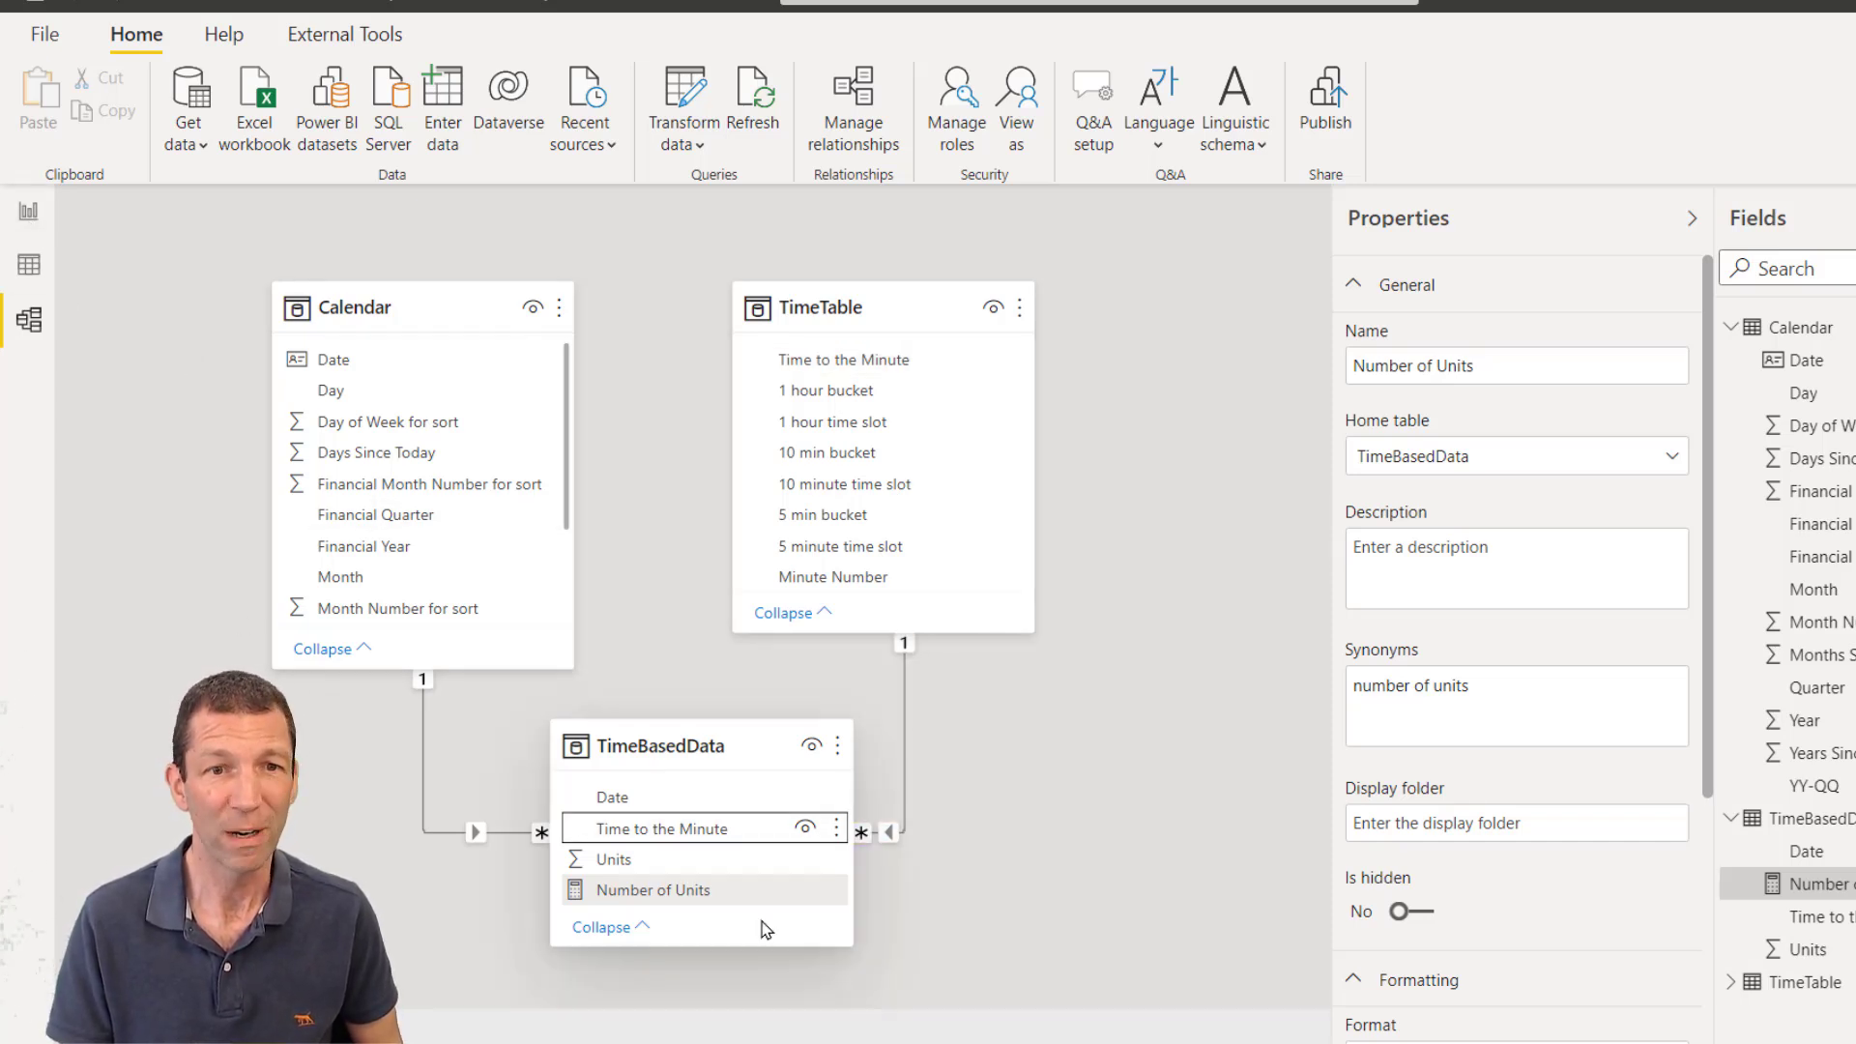
pyautogui.click(24, 215)
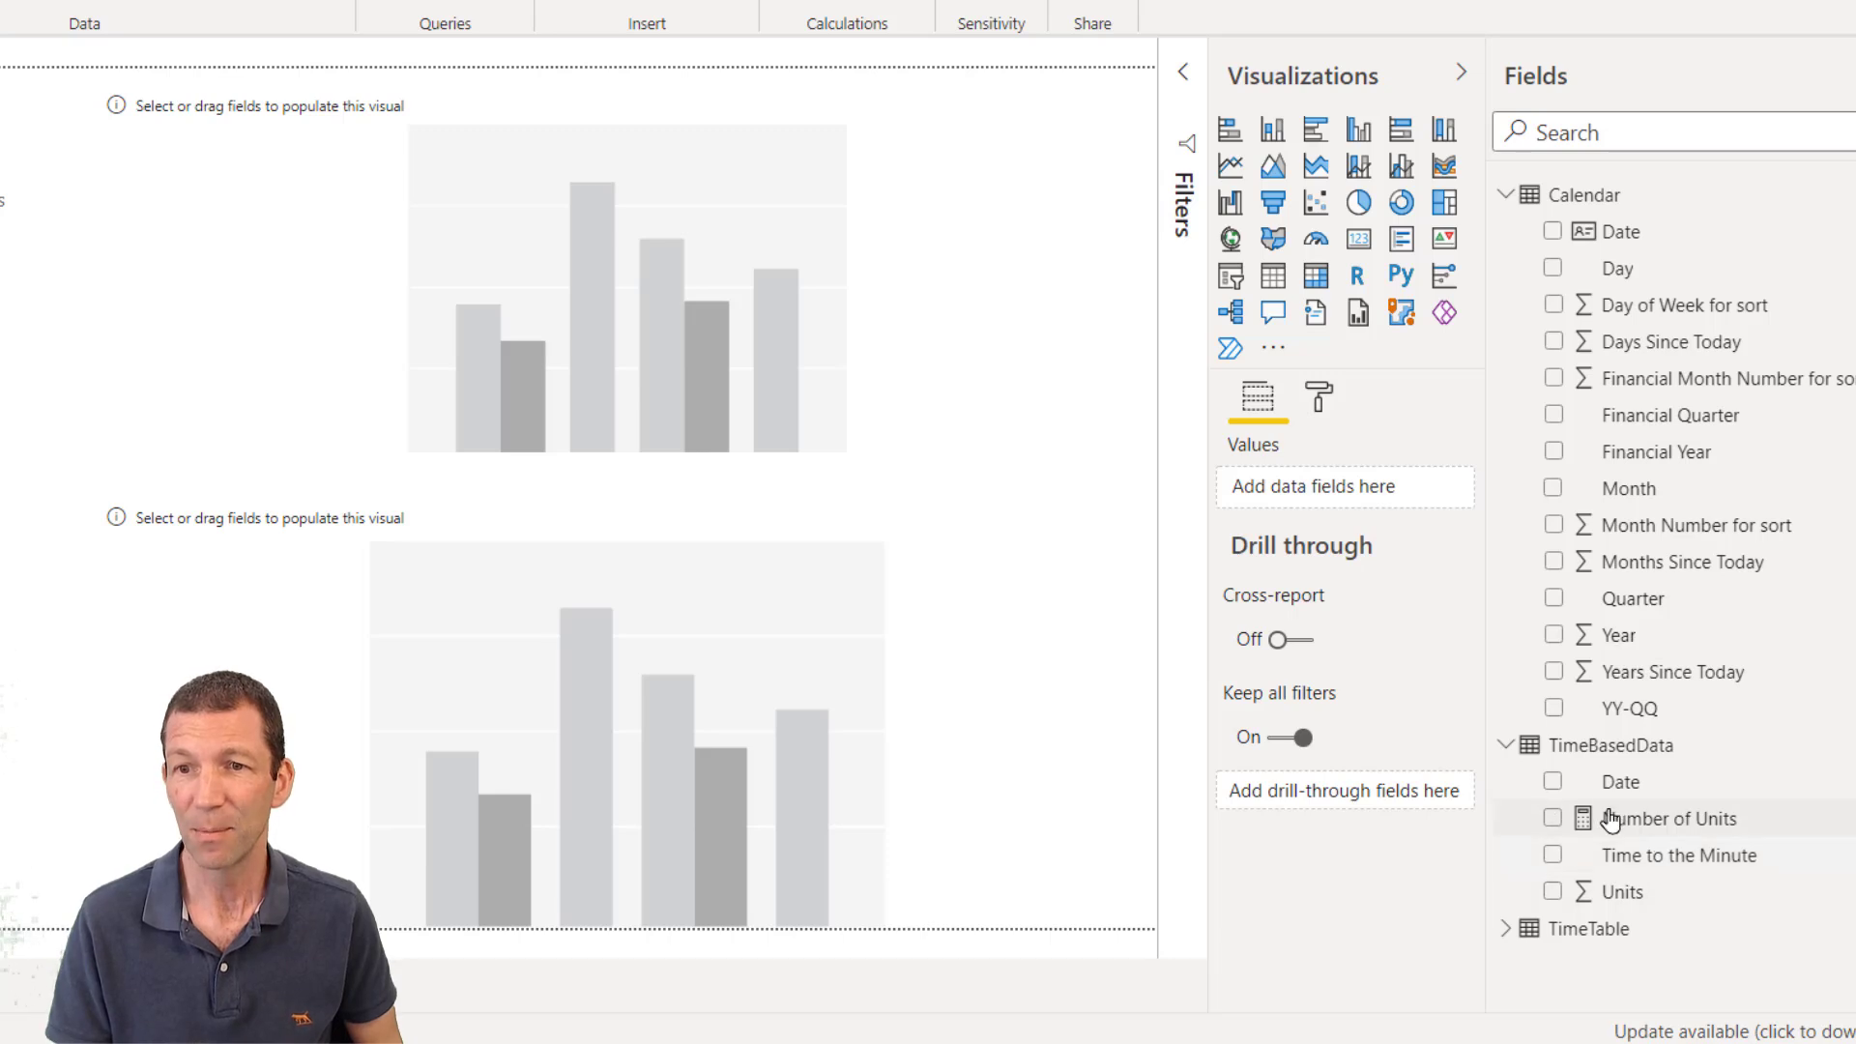
# Step: Plot Number of Units by Calendar Date in the top chart
pyautogui.click(773, 353)
pyautogui.moveTo(1640, 818); pyautogui.dragTo(464, 234)
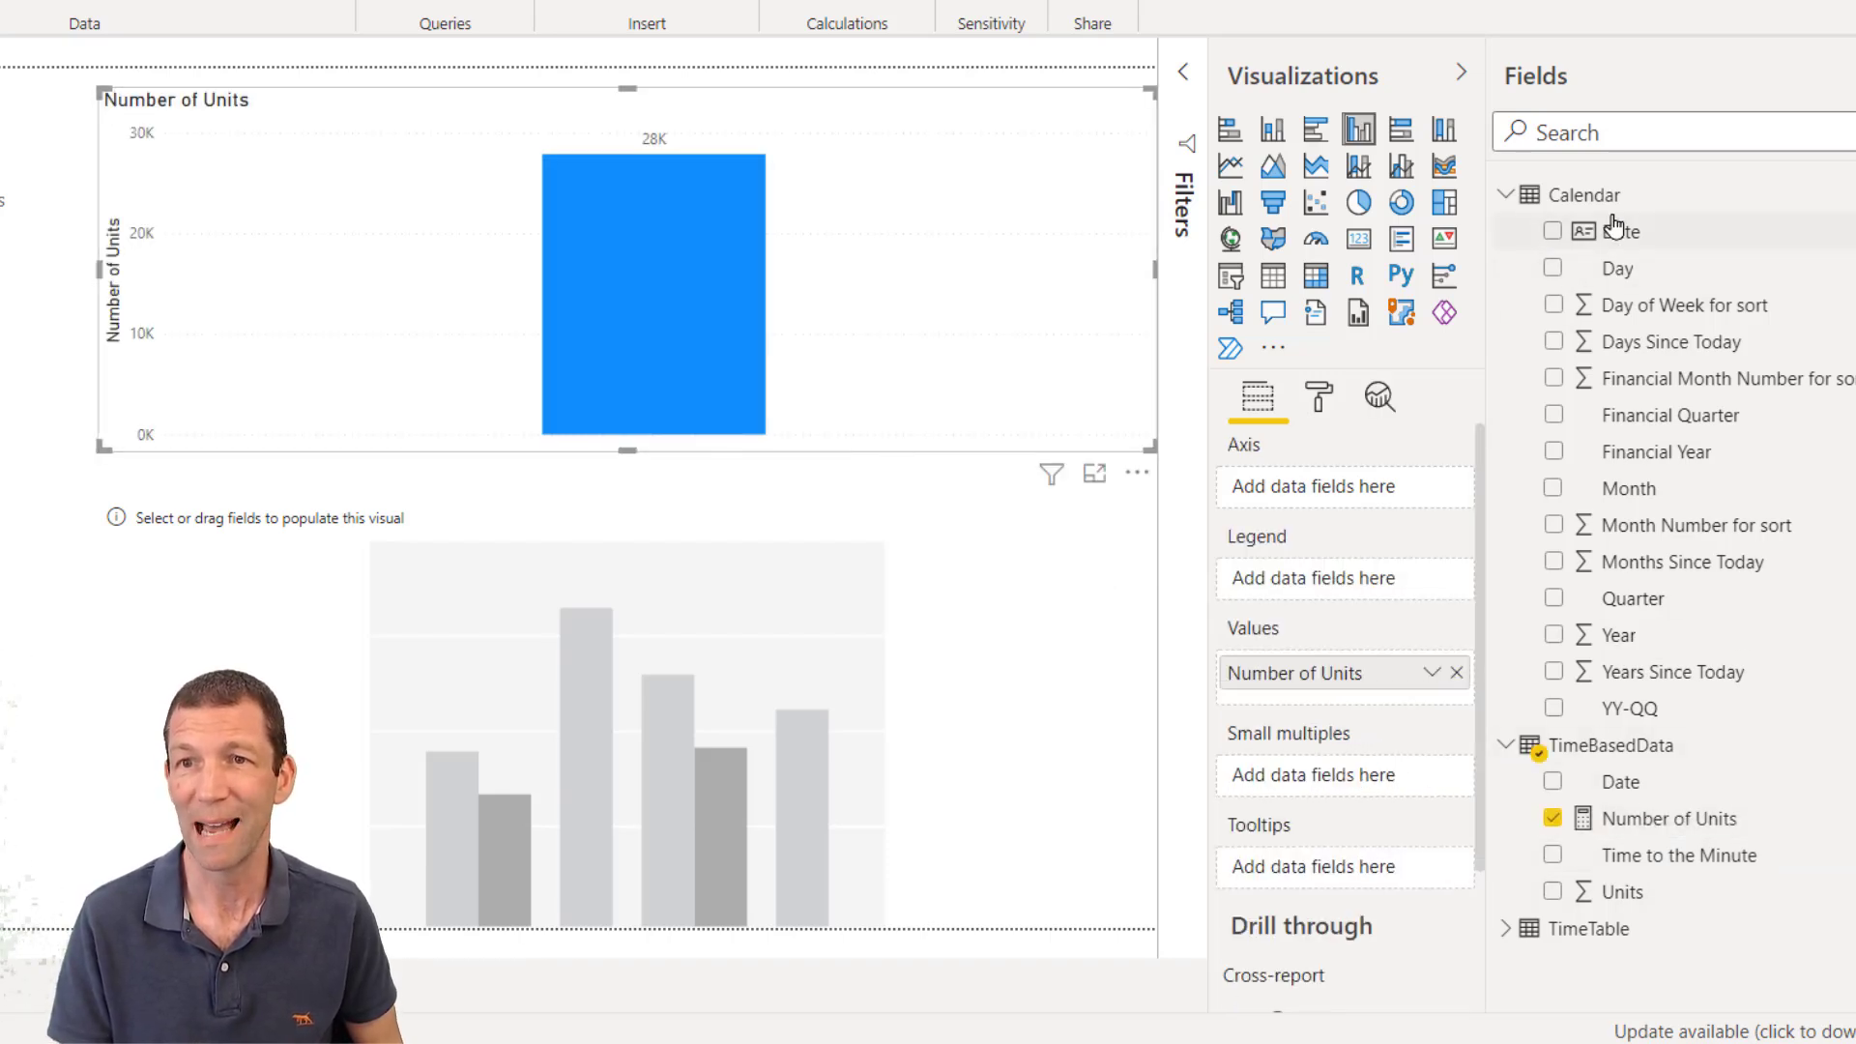
pyautogui.moveTo(1662, 239); pyautogui.dragTo(1346, 486)
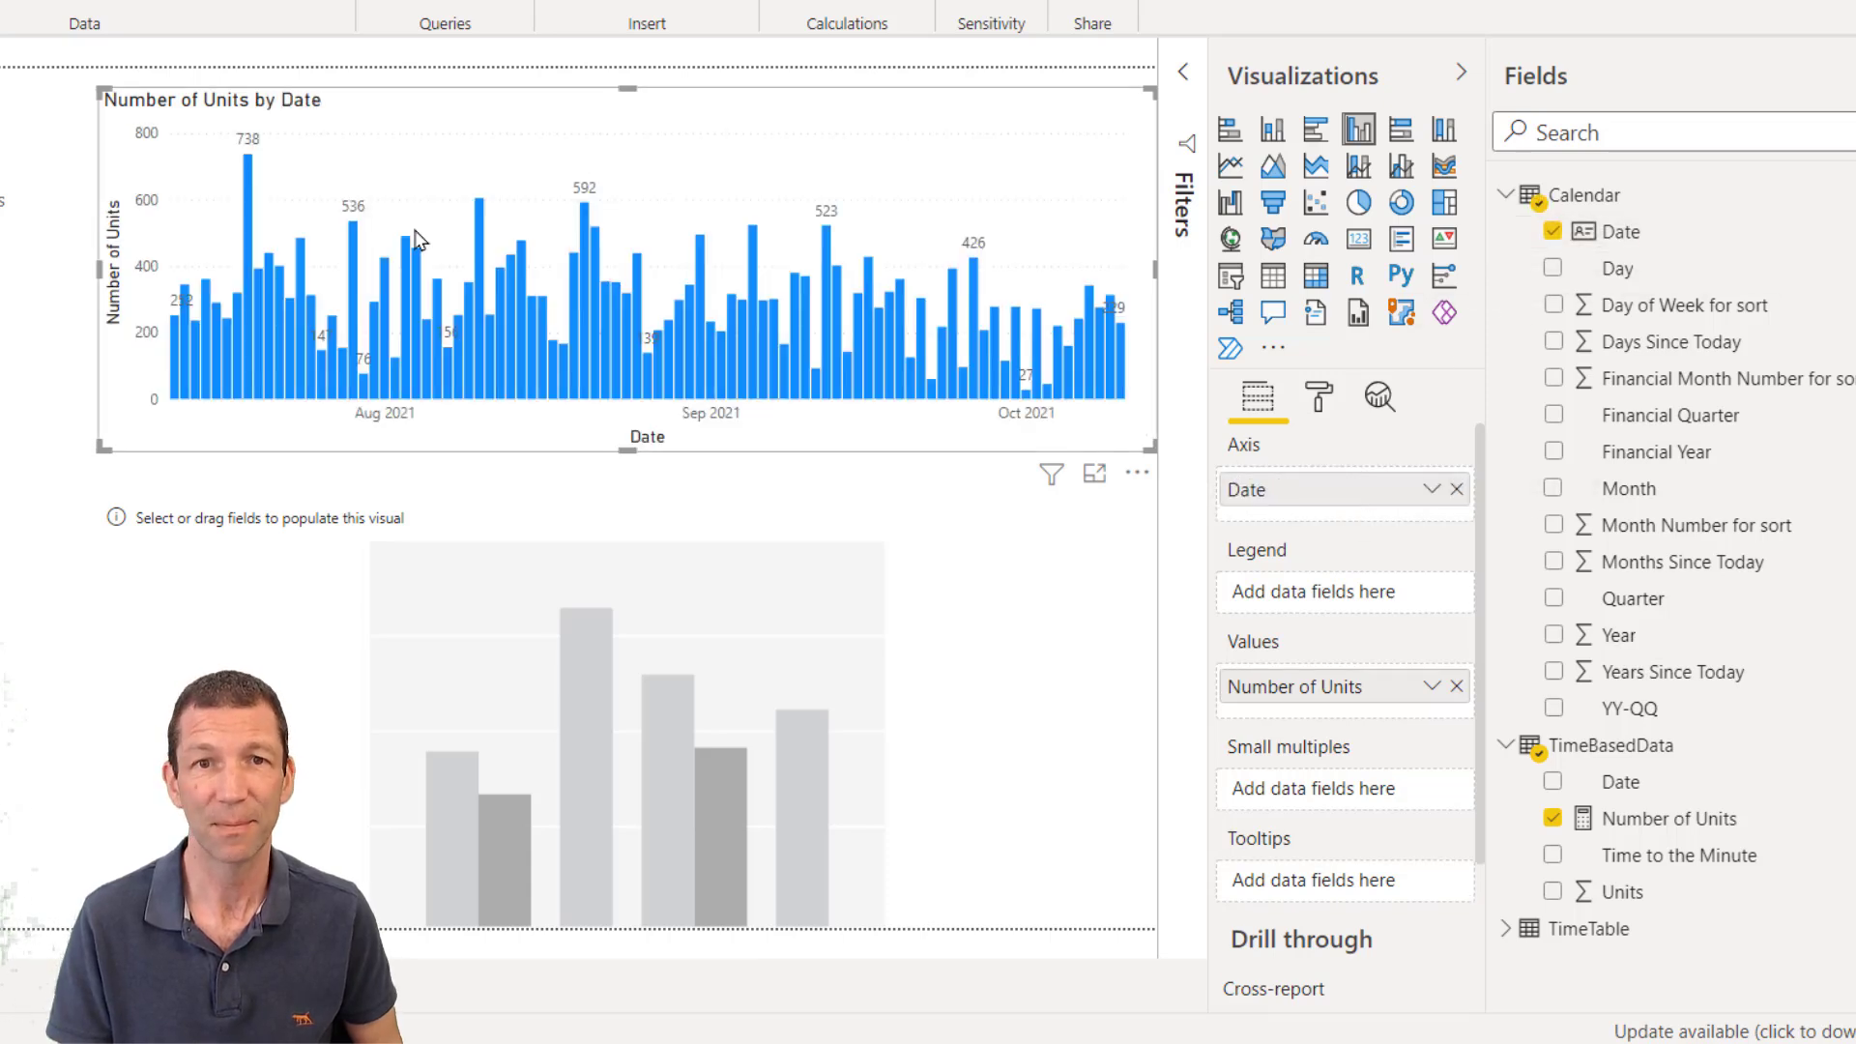
# Step: Plot Number of Units by TimeTable's 1 hour time slot in the bottom chart
pyautogui.click(585, 670)
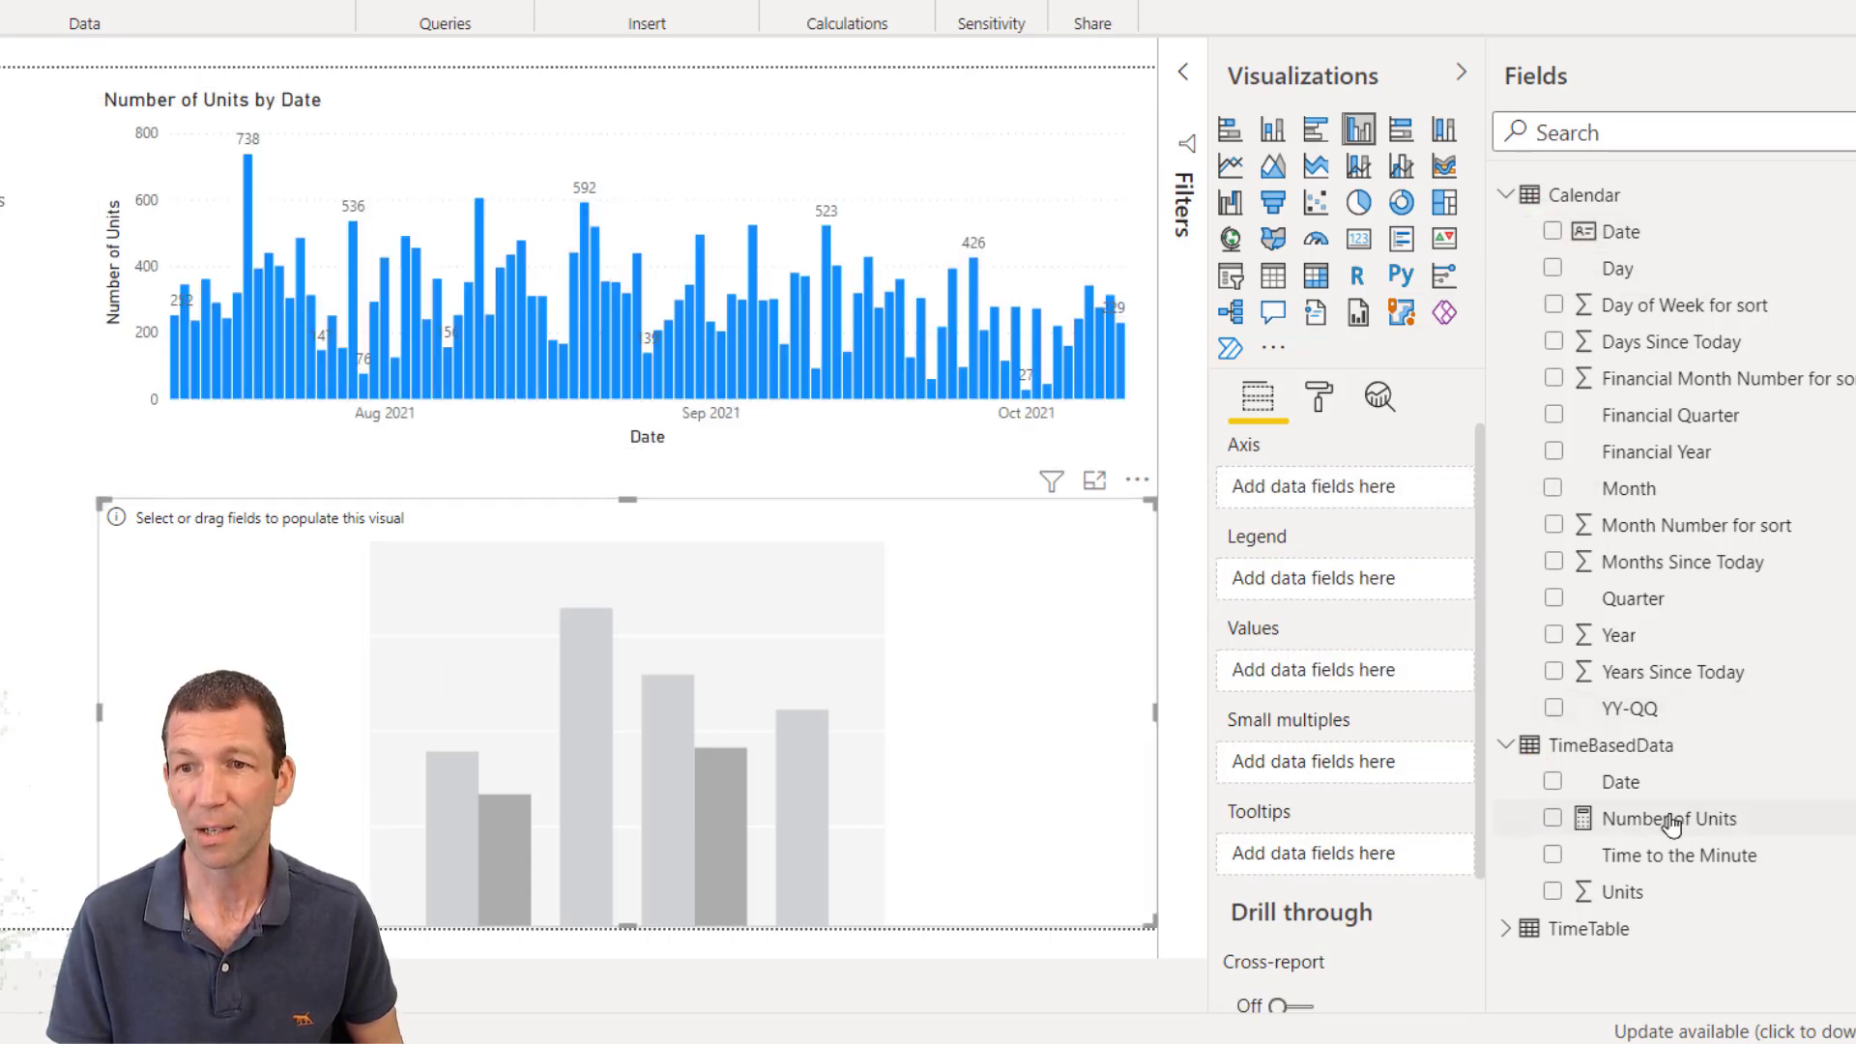
pyautogui.moveTo(1661, 825); pyautogui.dragTo(584, 663)
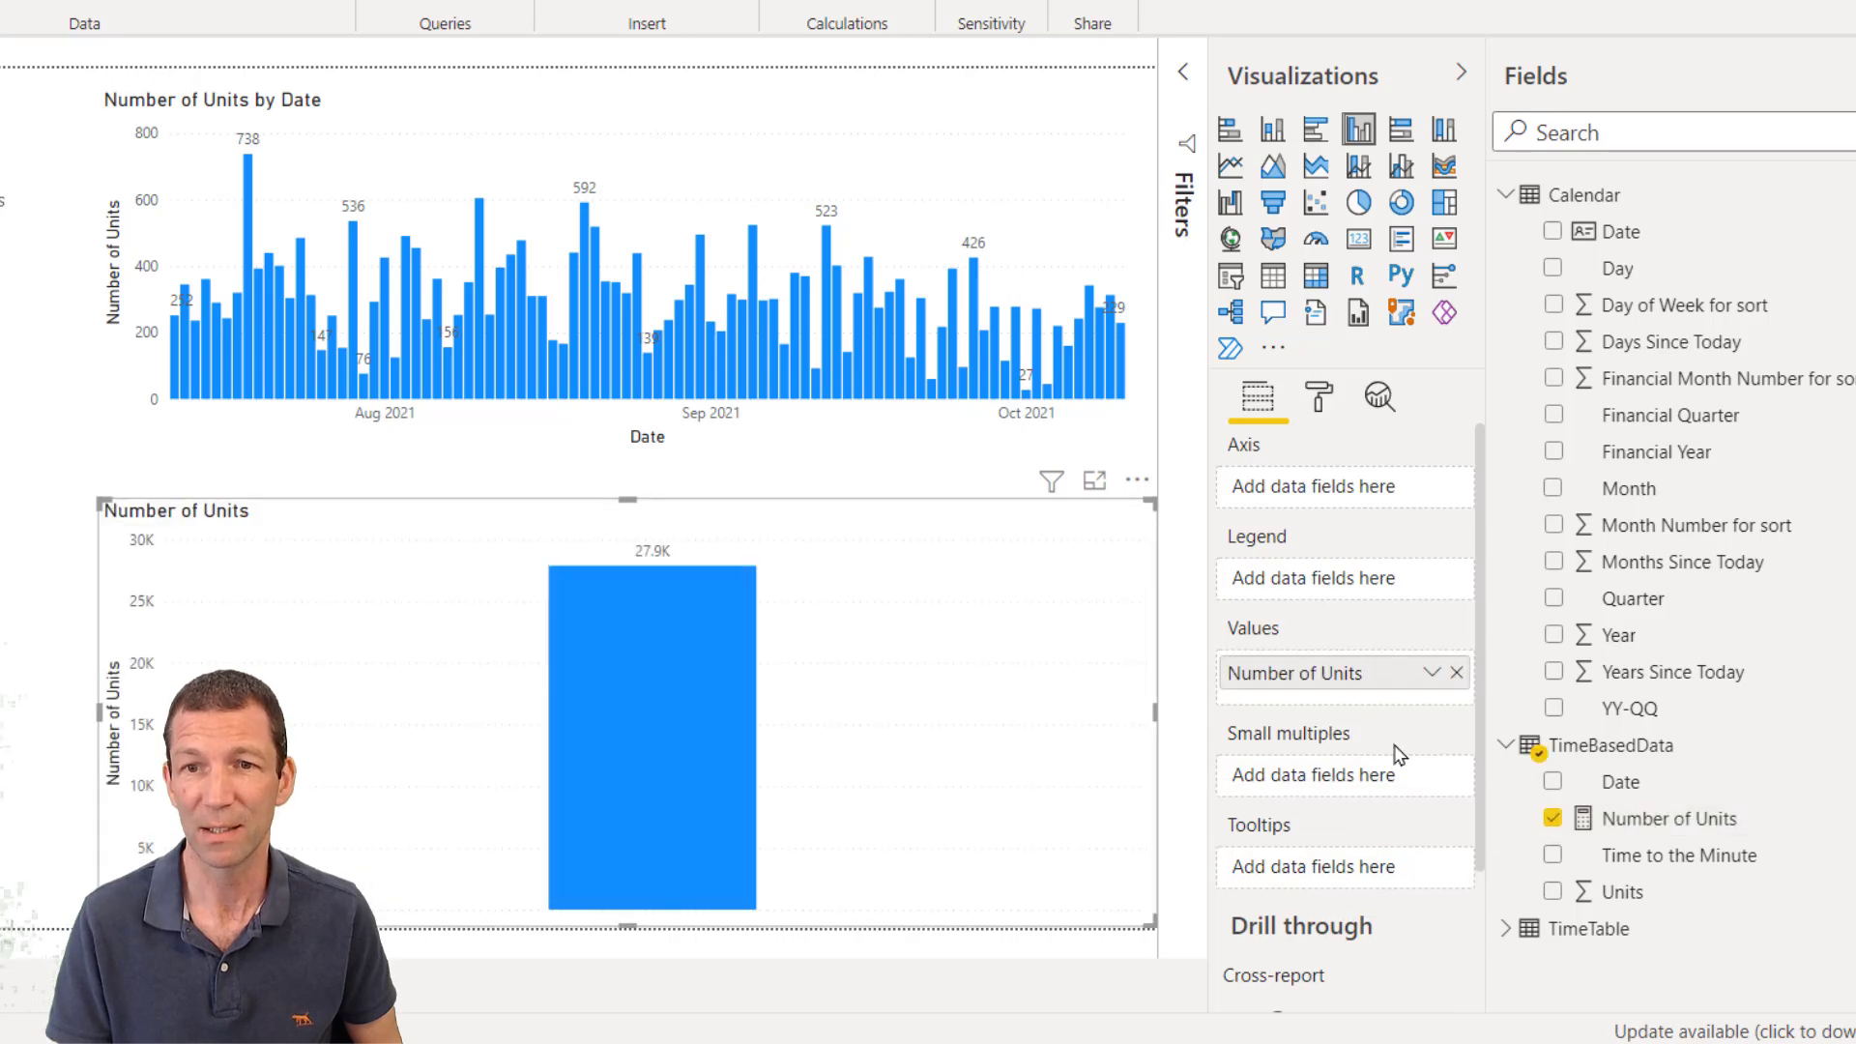
pyautogui.click(1508, 928)
pyautogui.scroll(-3, 1585, 860)
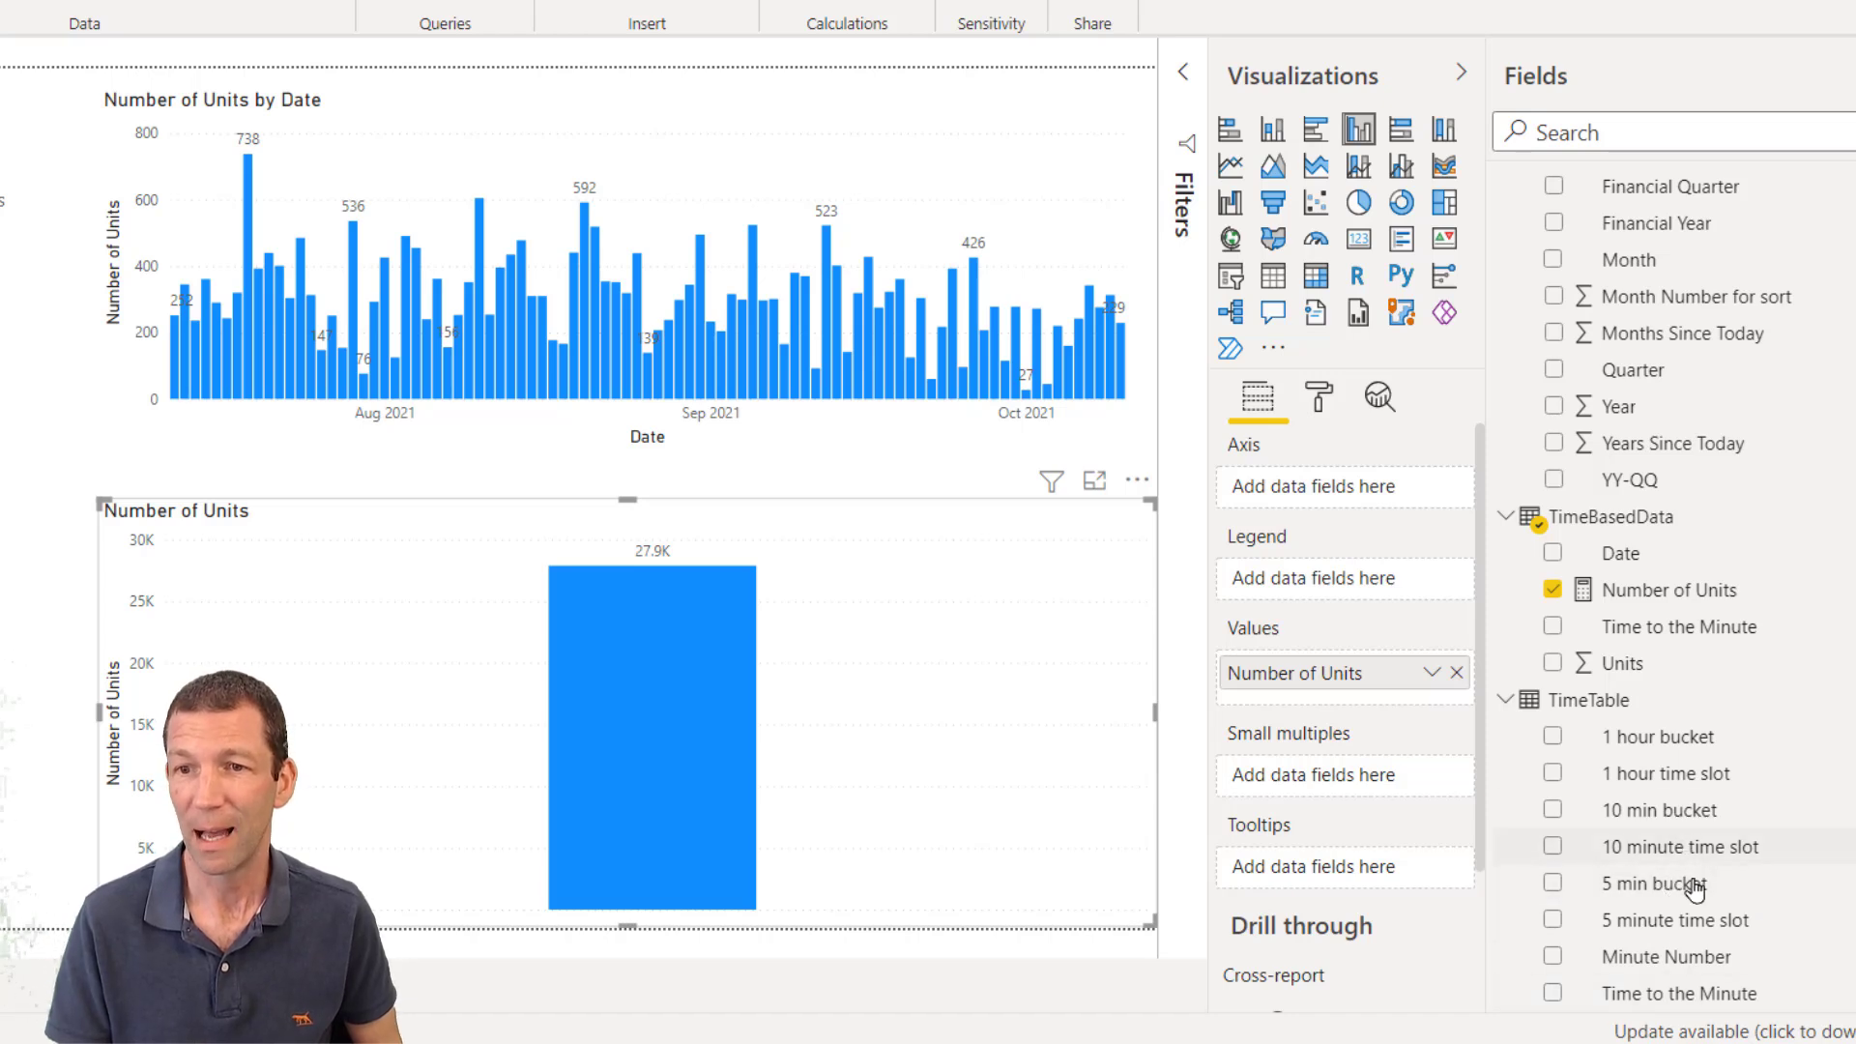
pyautogui.moveTo(1686, 773); pyautogui.dragTo(1326, 490)
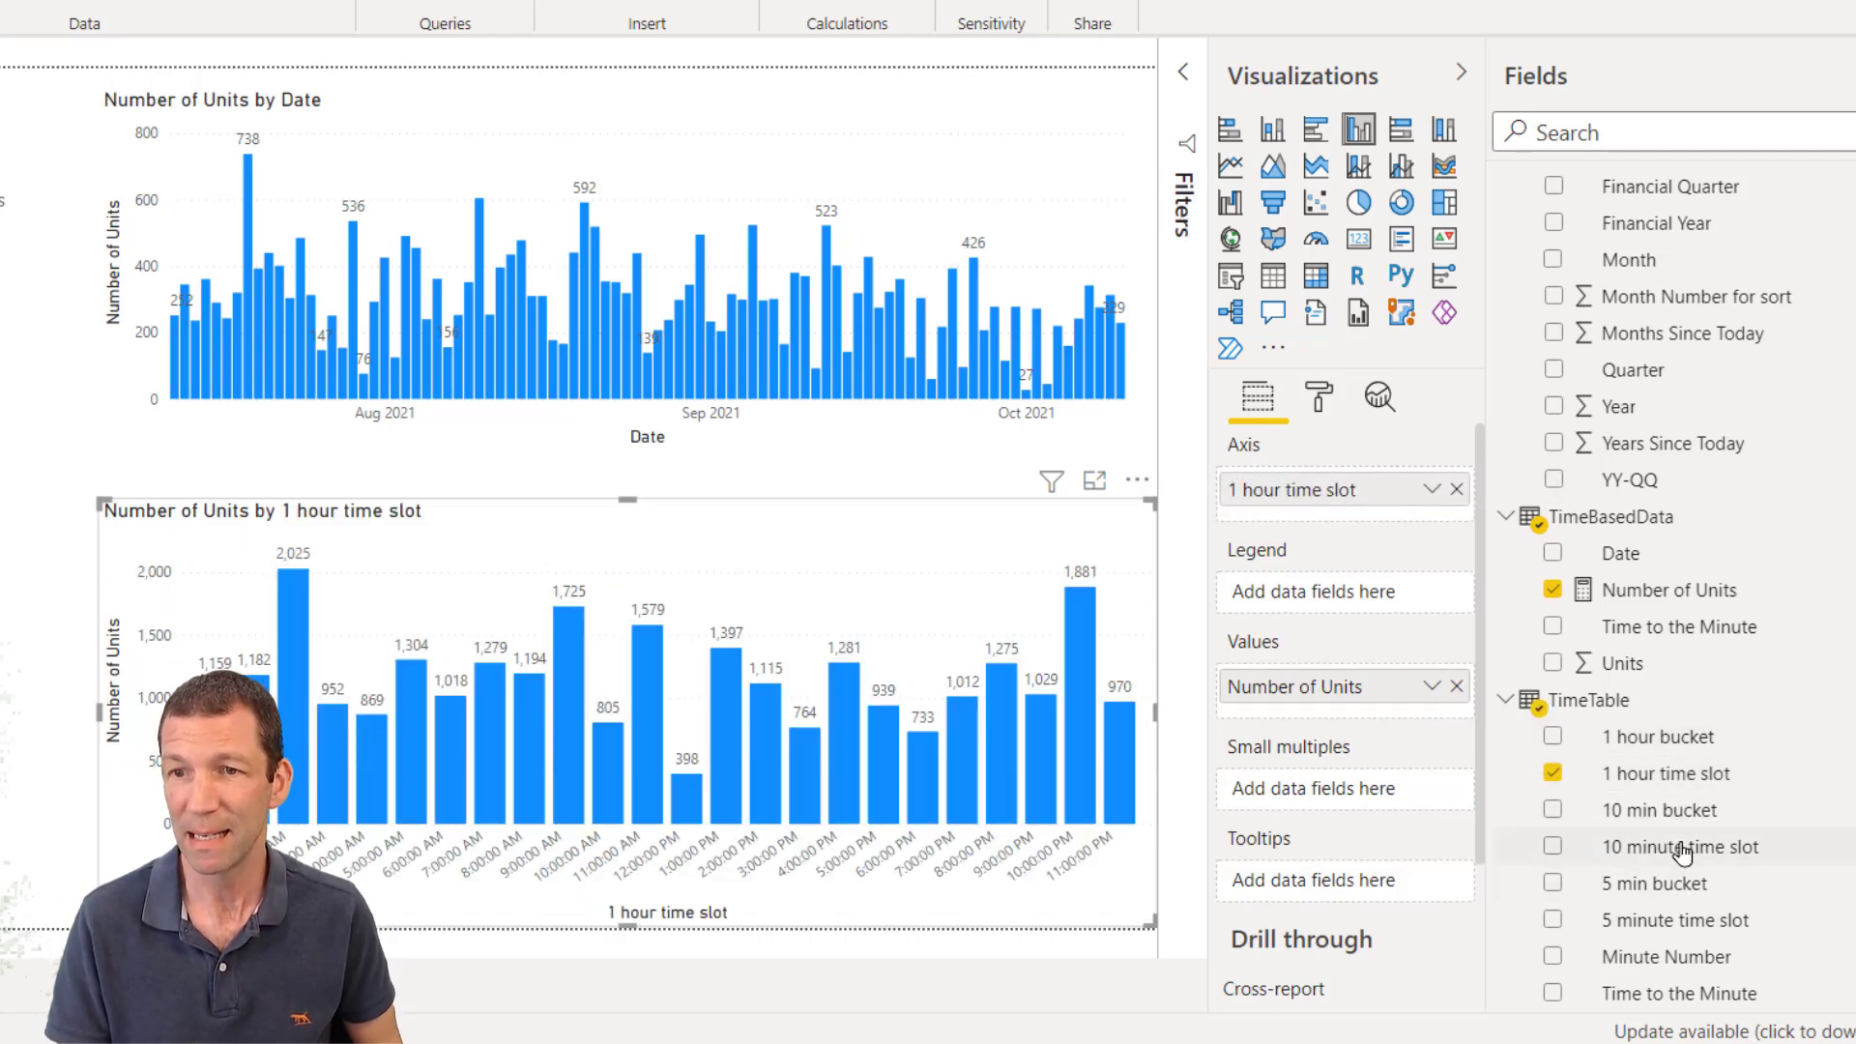
# Step: Add 10 minute time slot below the hour on the bottom chart's axis and drill down to it
pyautogui.moveTo(1679, 850); pyautogui.dragTo(1336, 521)
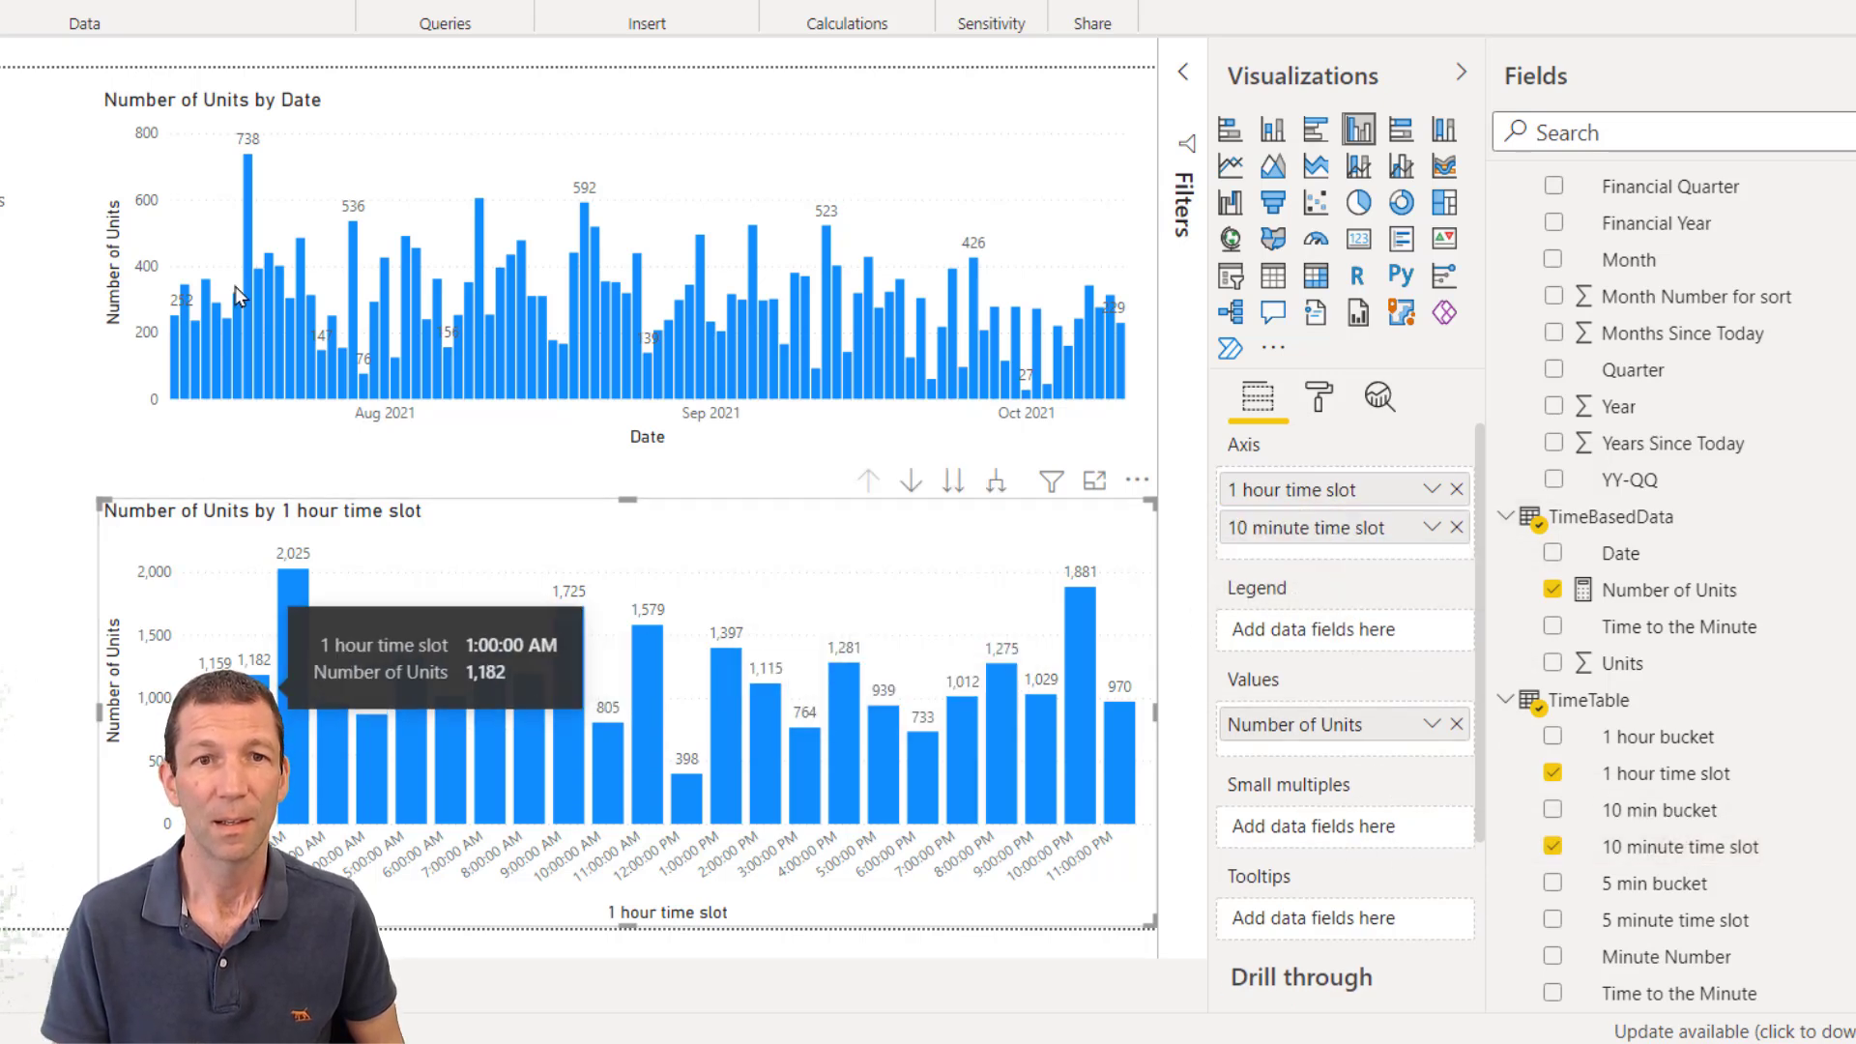
pyautogui.click(248, 189)
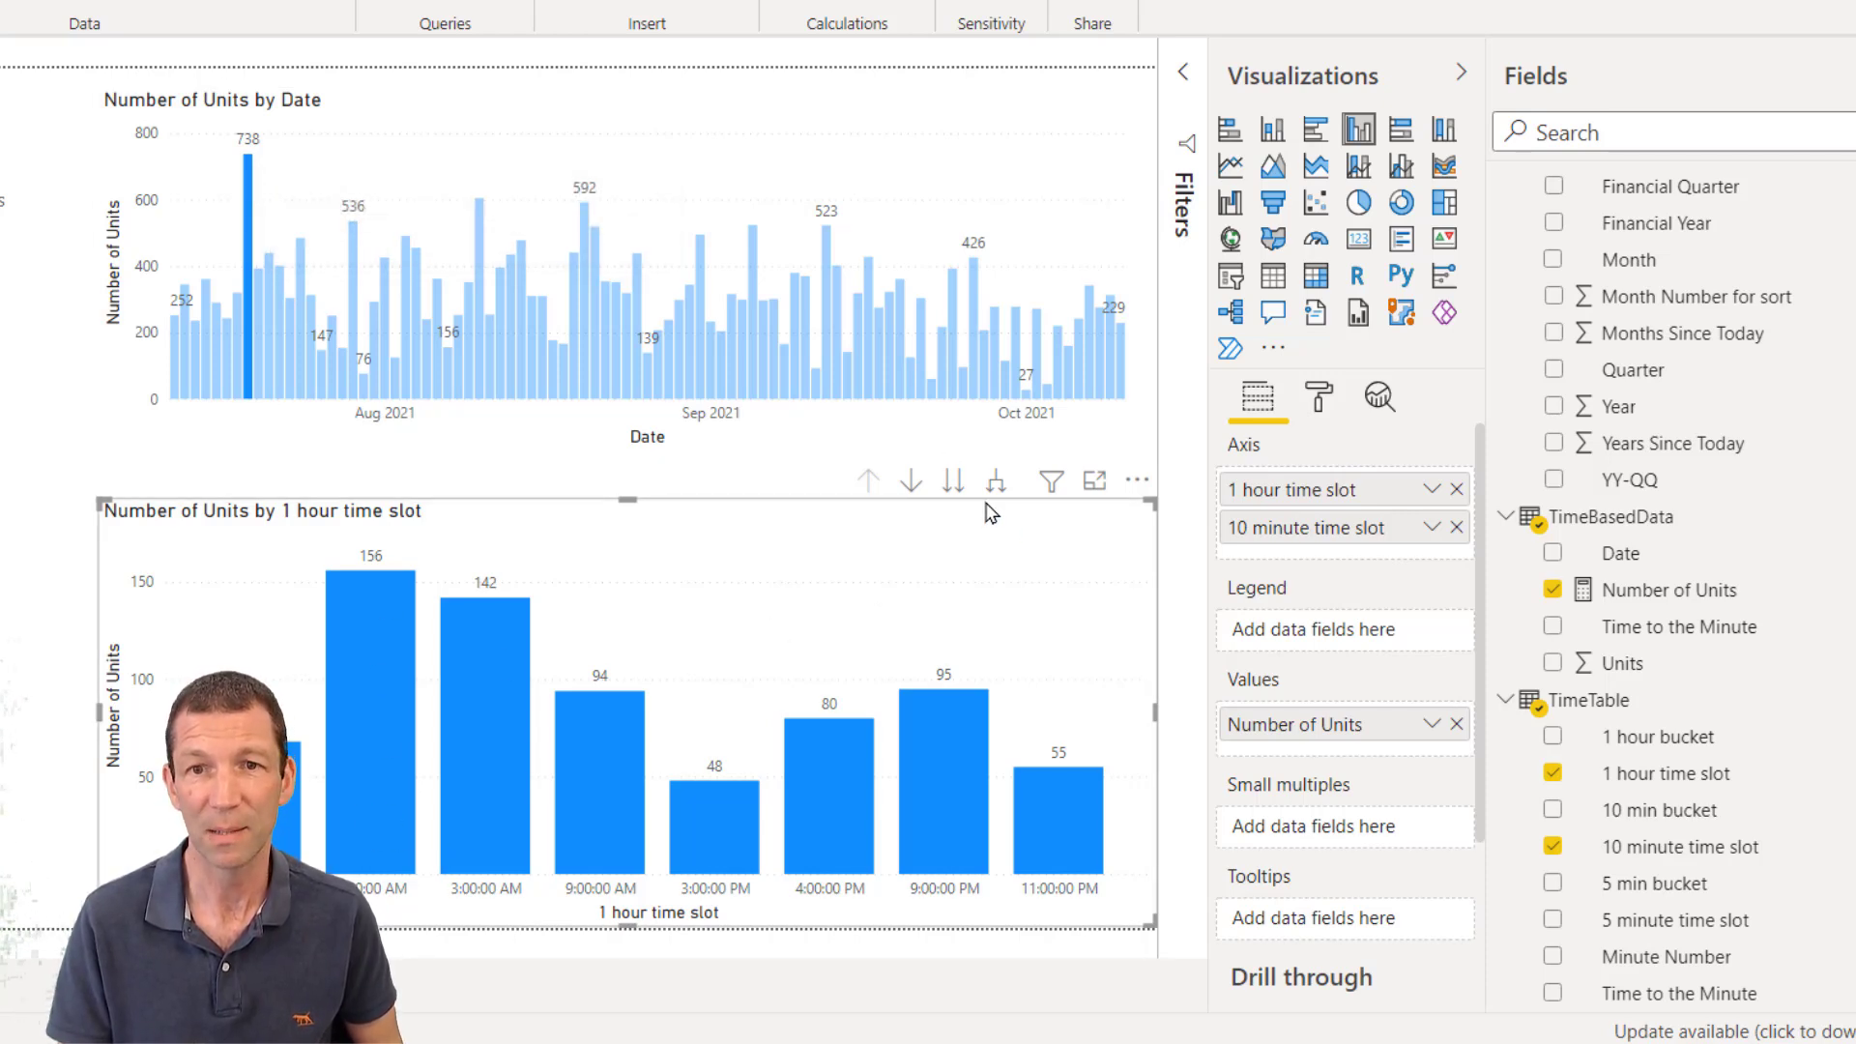
pyautogui.click(954, 485)
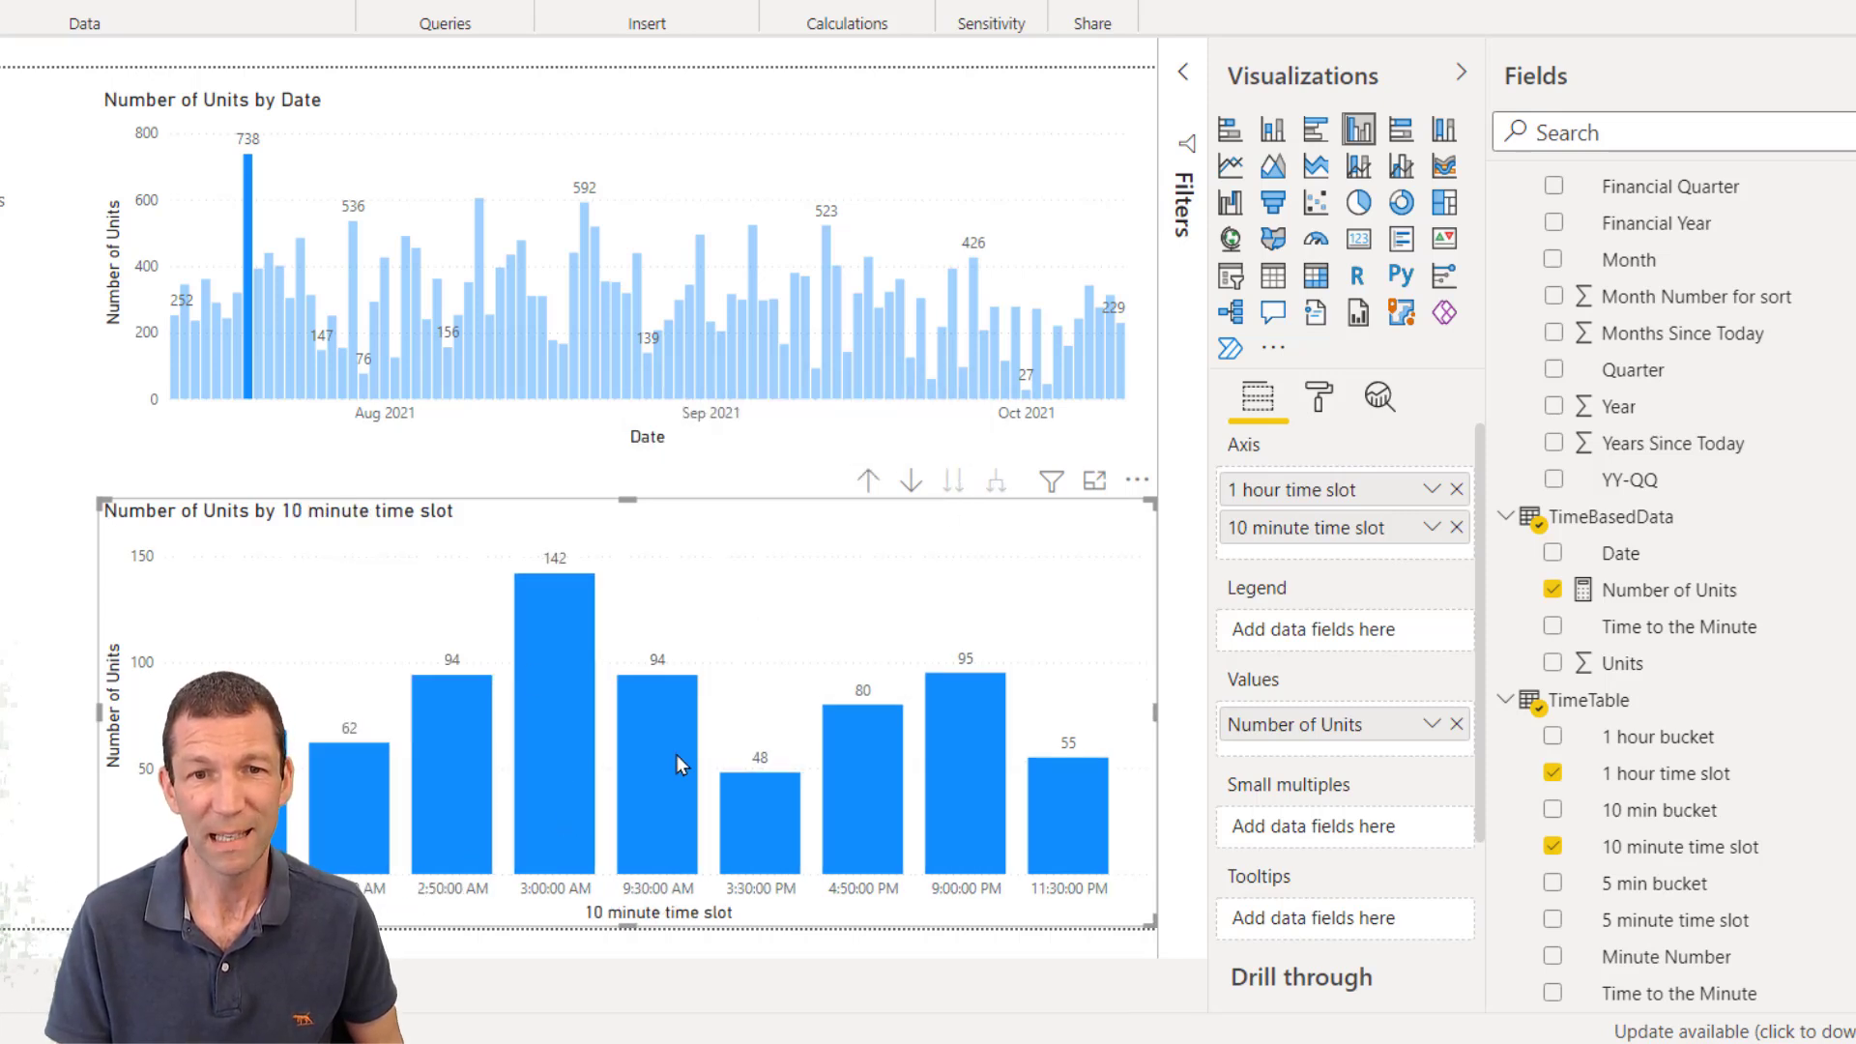
pyautogui.click(1002, 555)
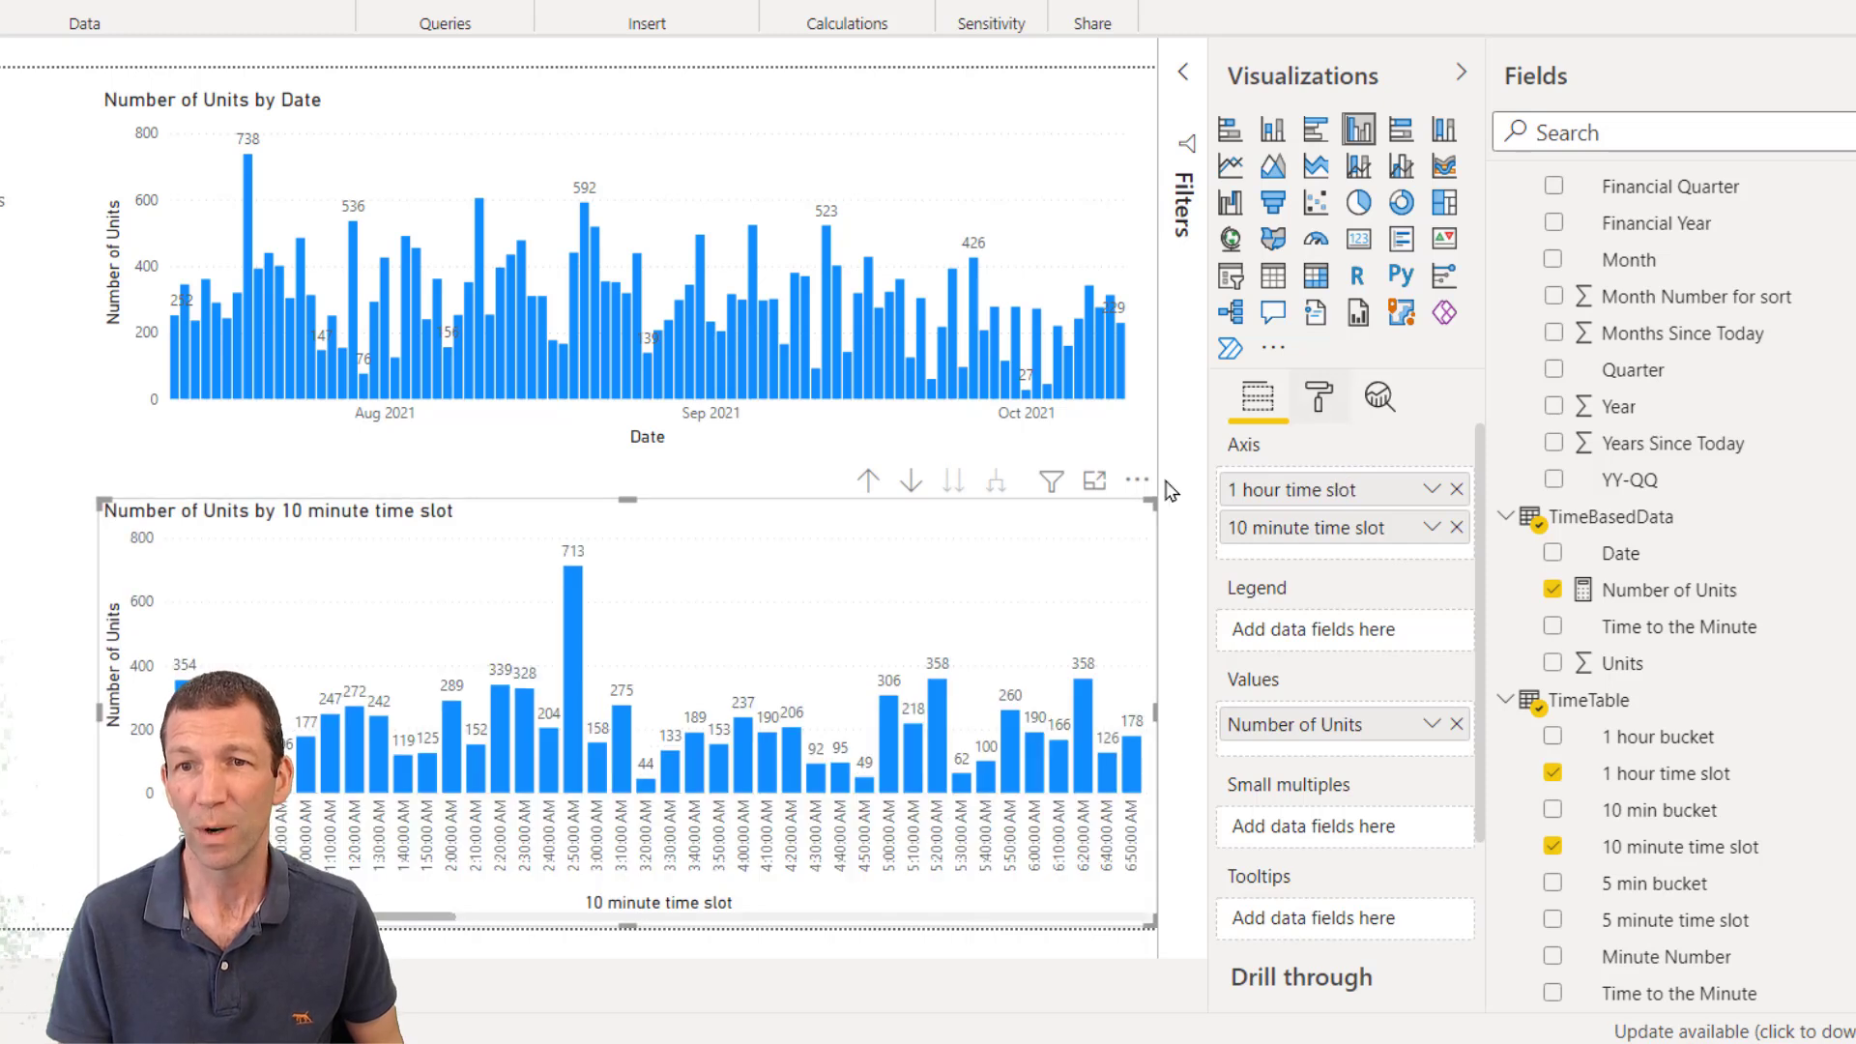
# Step: Show empty 10 minute slots and filter the chart to the 738-unit day
pyautogui.click(1432, 528)
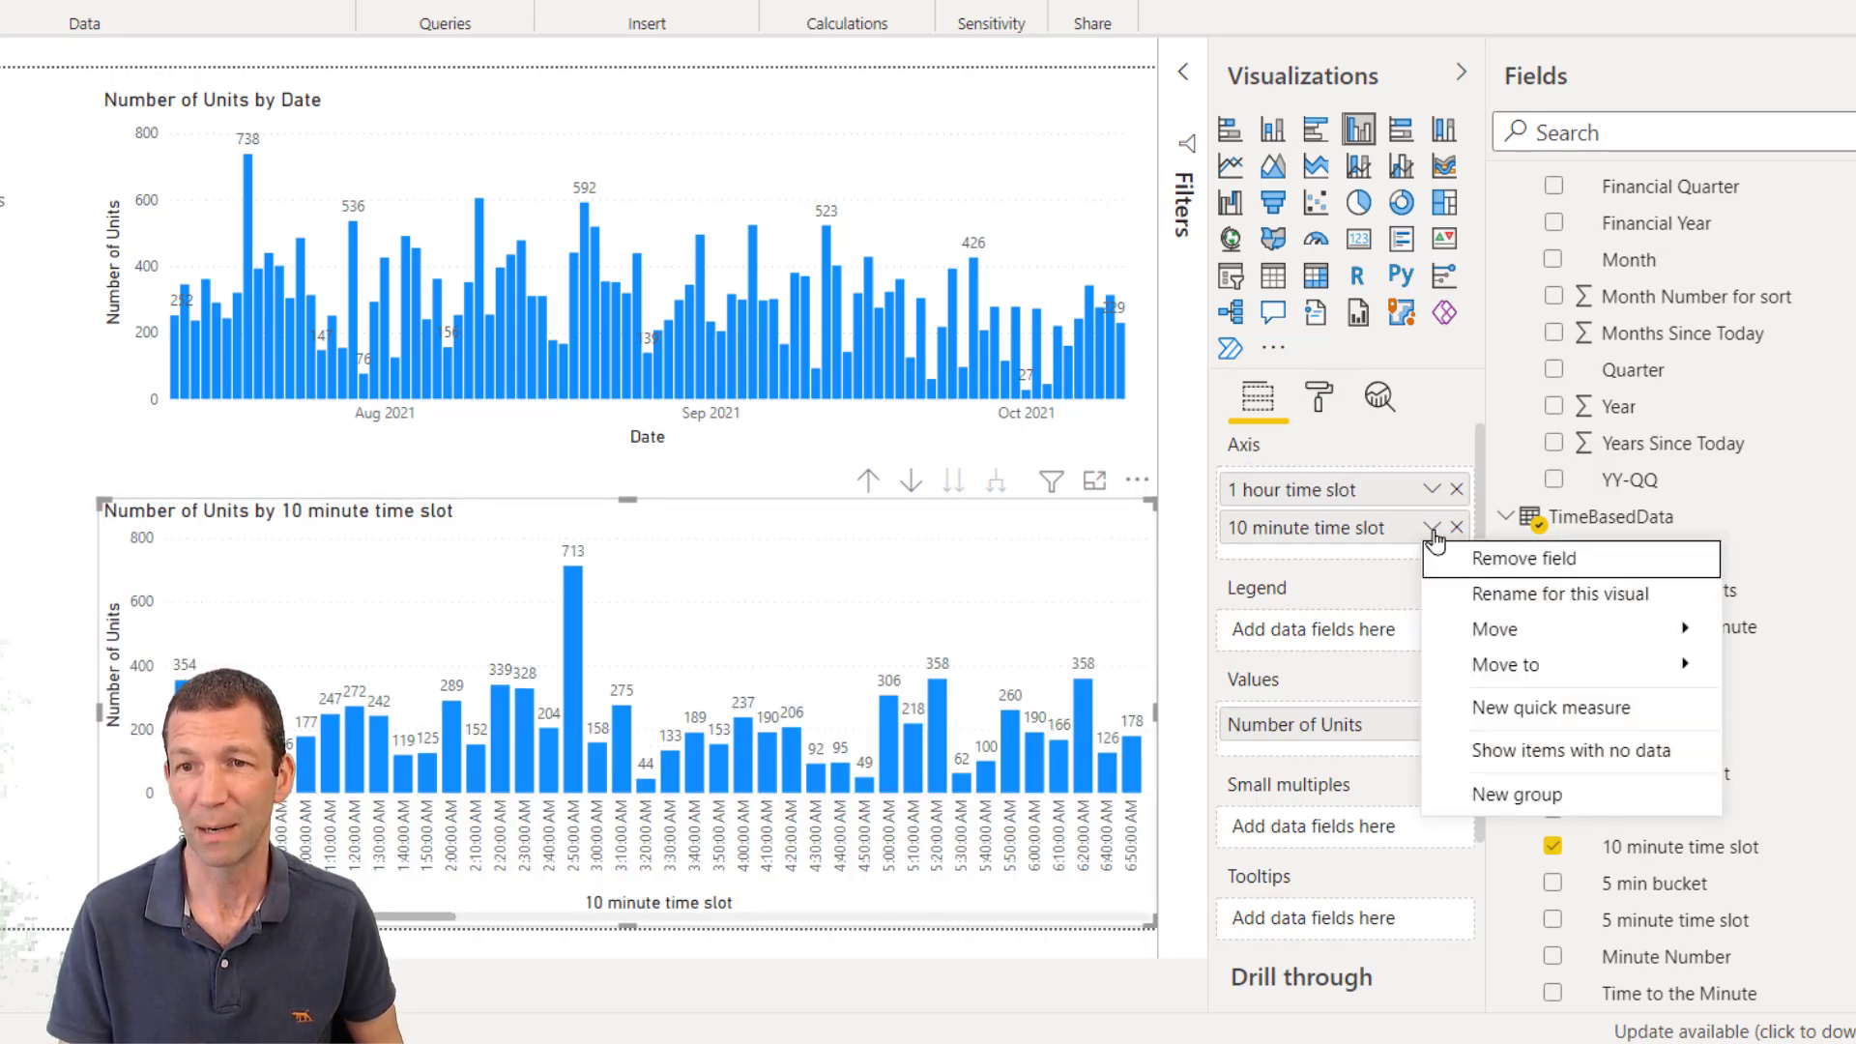
pyautogui.click(1558, 759)
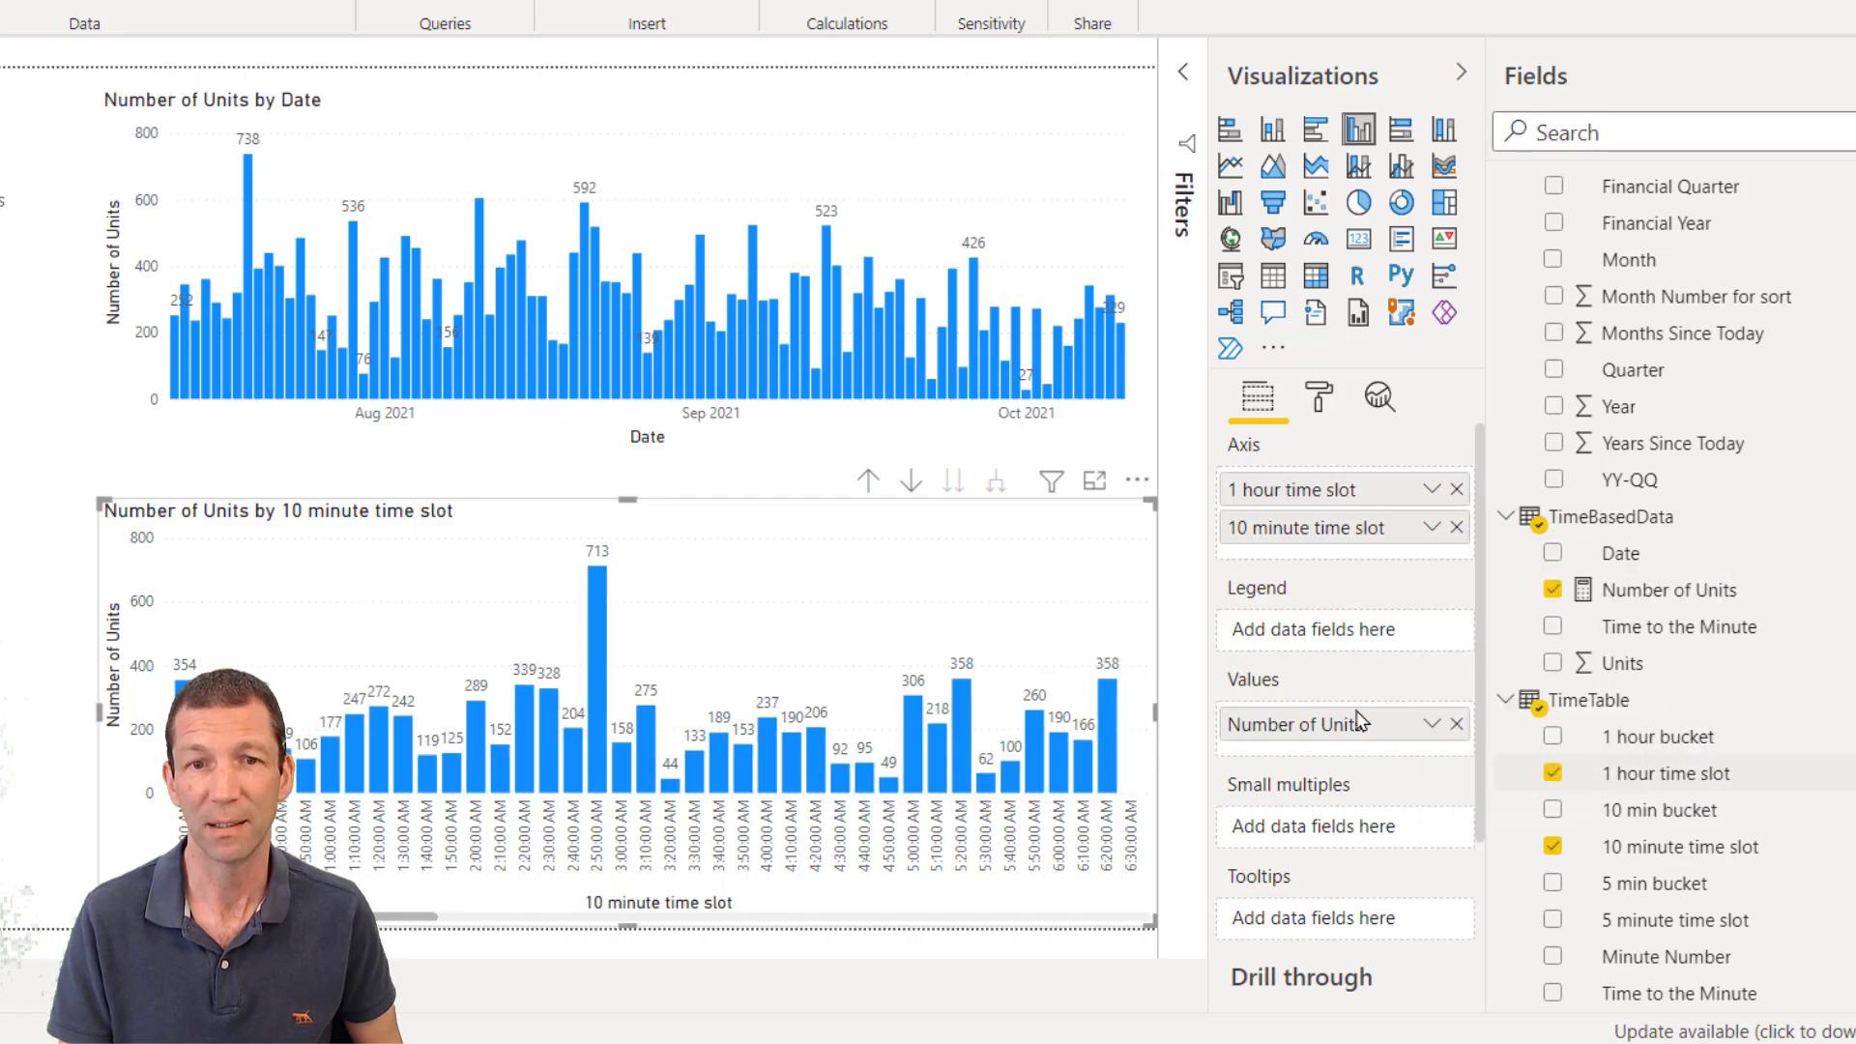
pyautogui.click(248, 191)
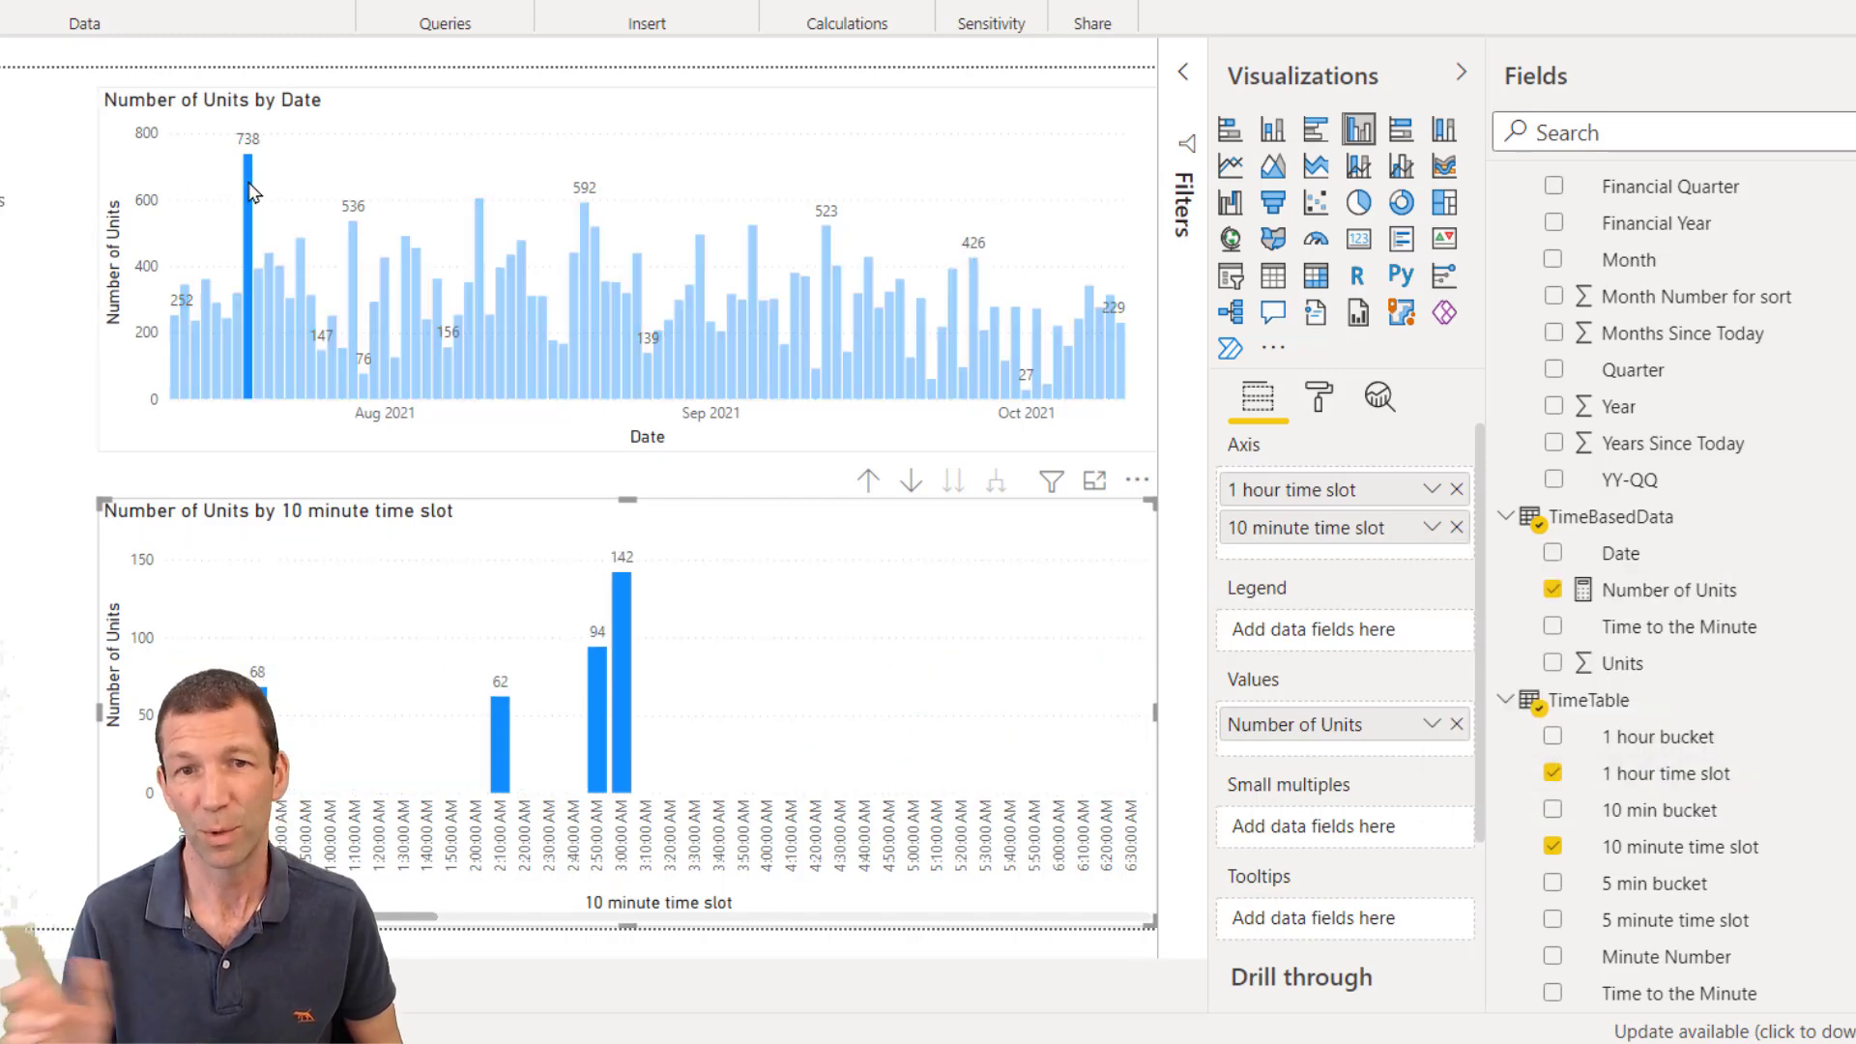